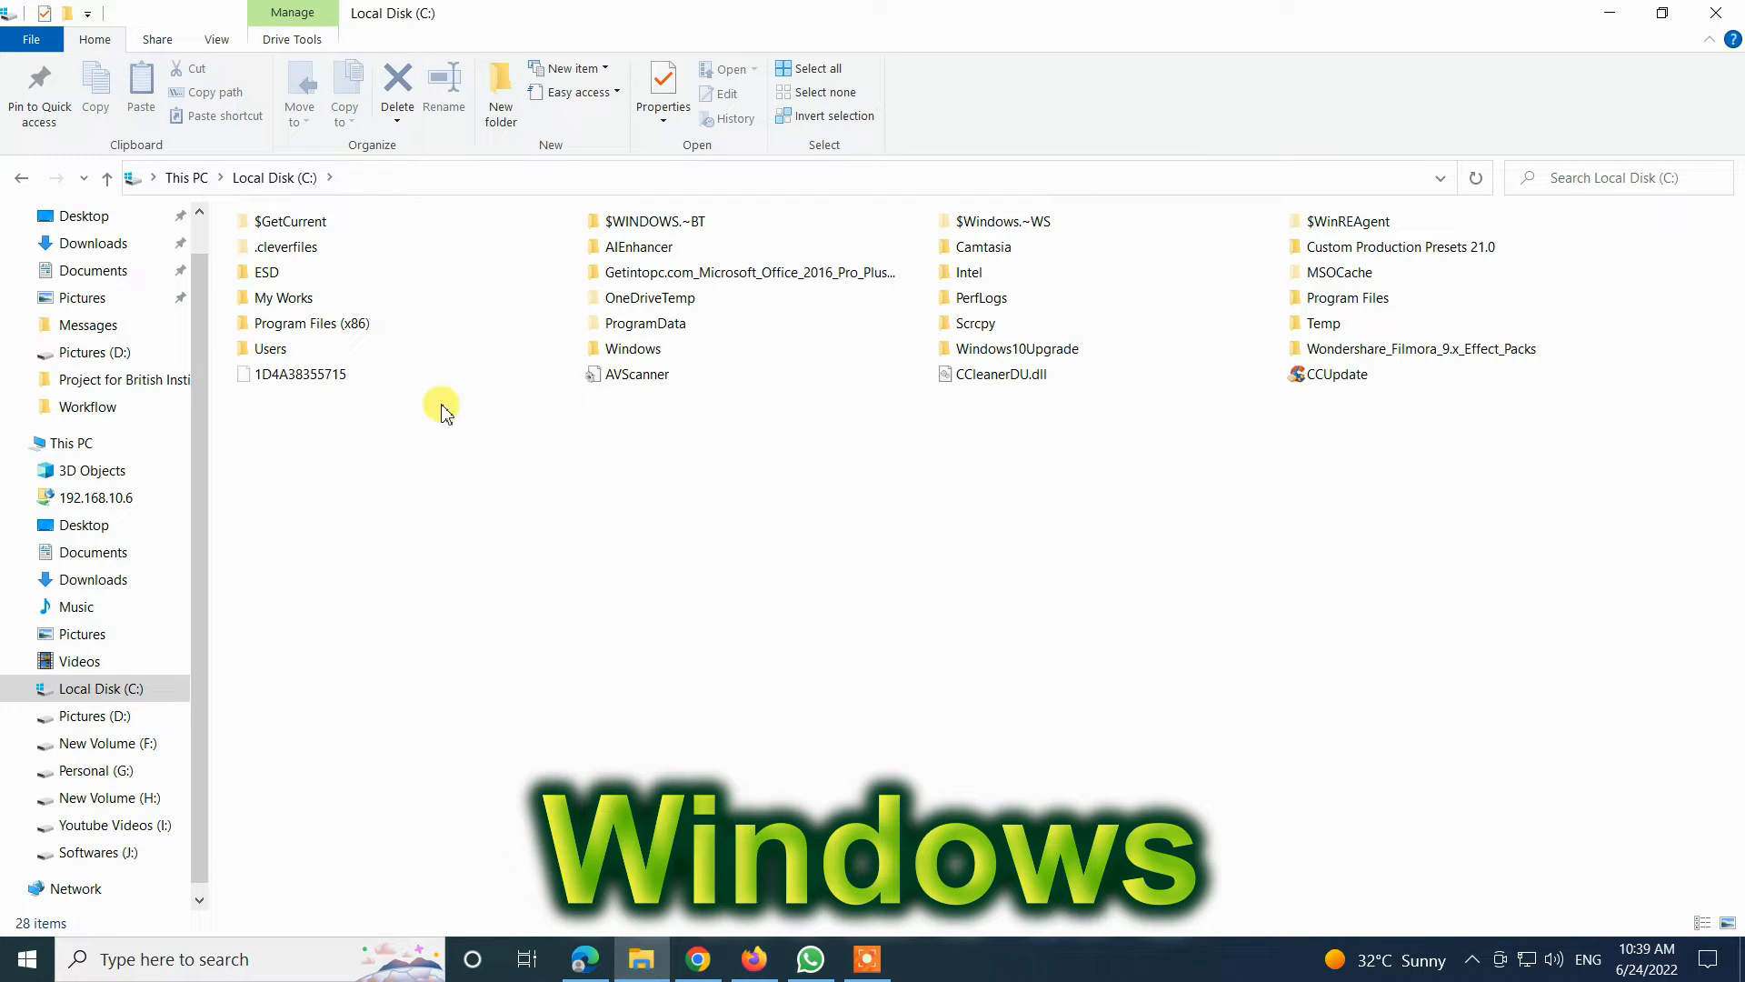
Open the System32 folder inside the Windows folder on Local Disk (C:)
{"action": "double_click", "coordinate": [627, 350]}
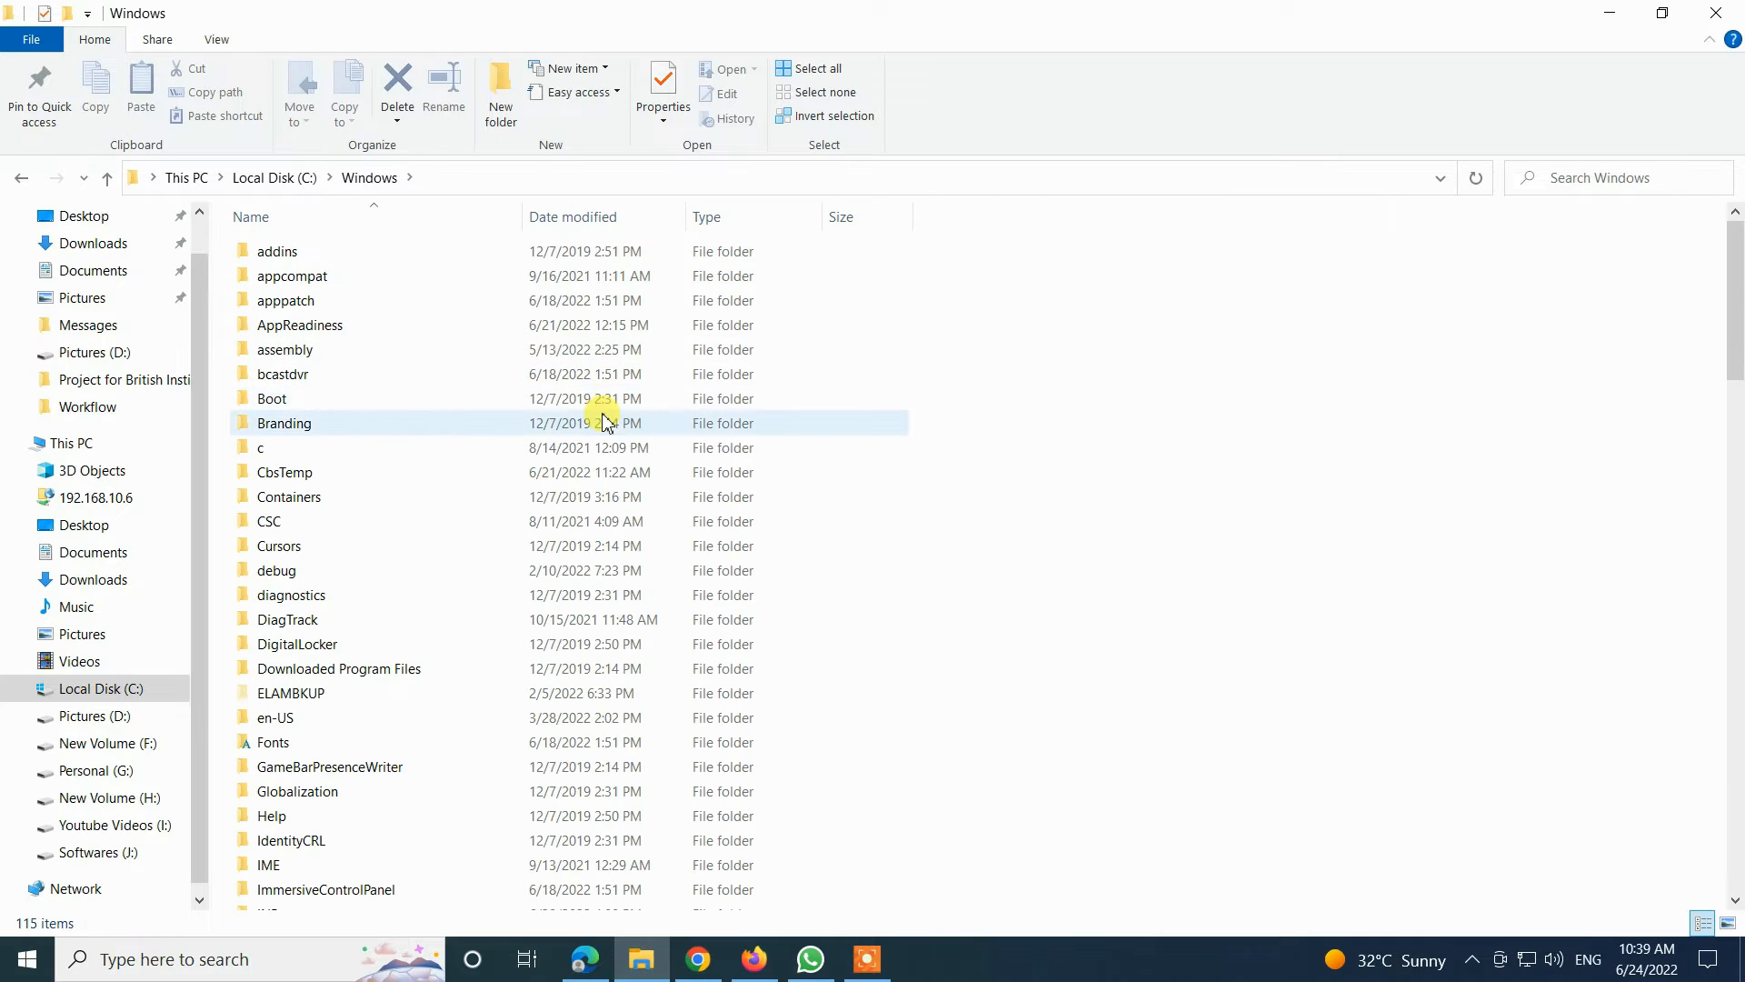
{"action": "scroll", "coordinate": [462, 478], "scroll_direction": "down", "scroll_amount": 1}
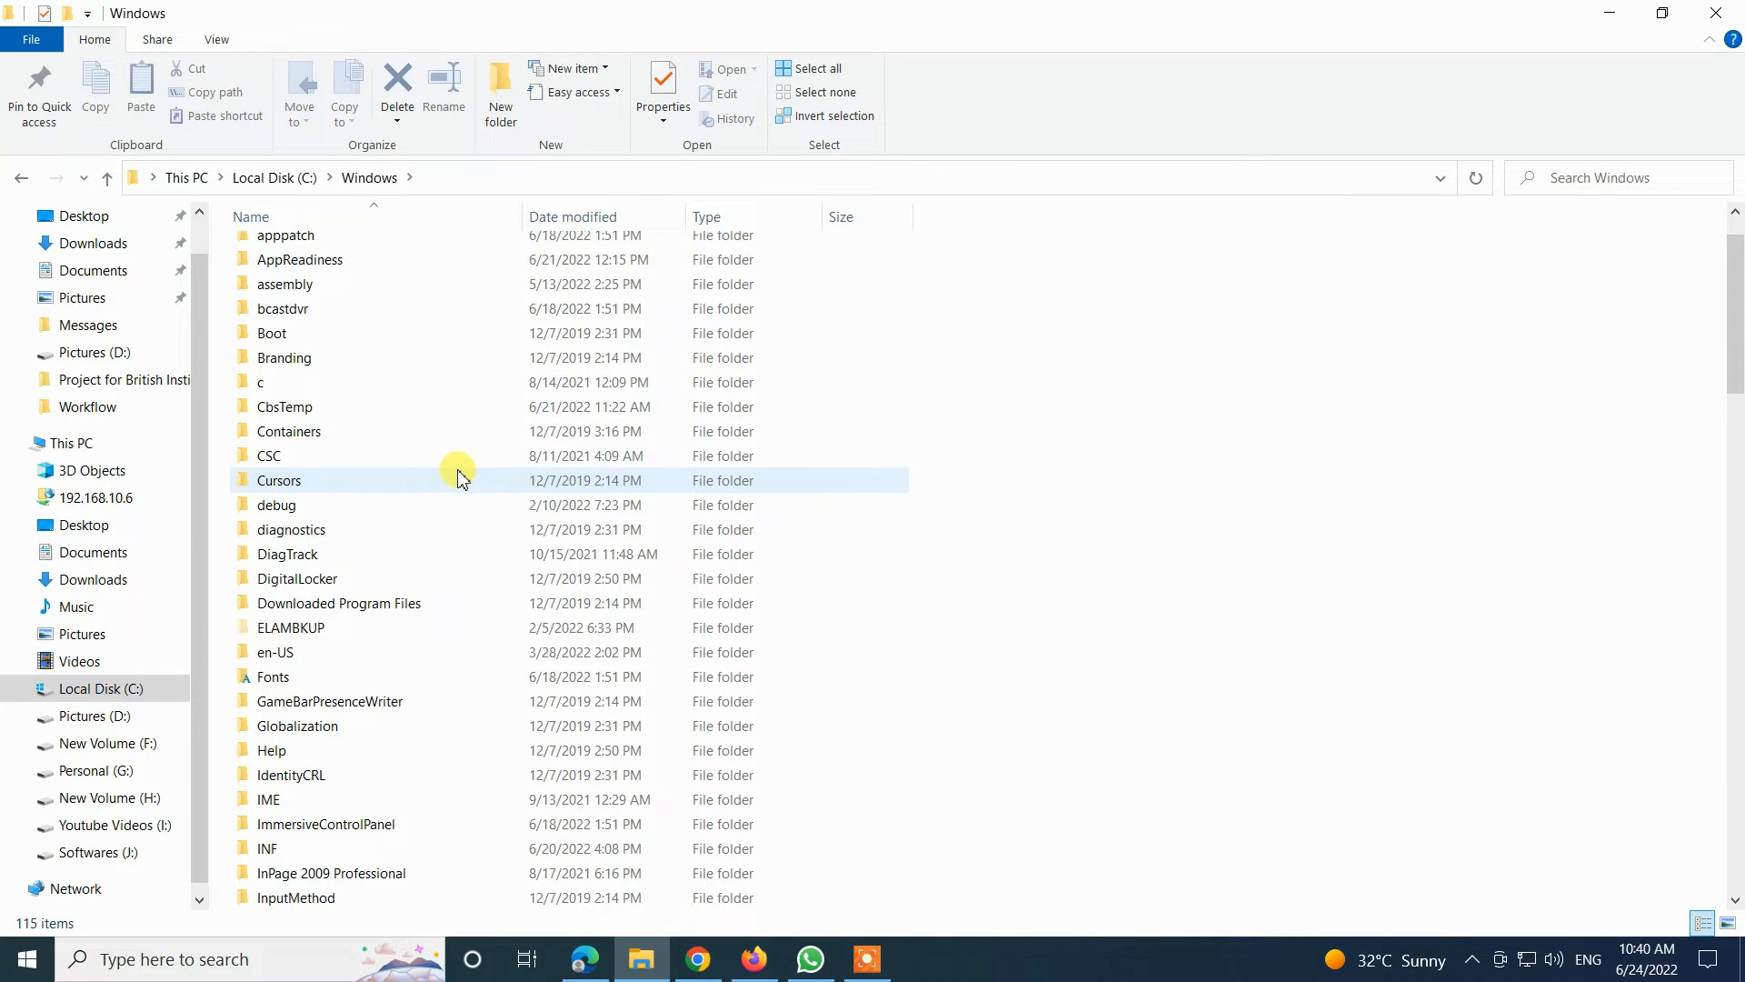
{"action": "scroll", "coordinate": [460, 476], "scroll_direction": "down", "scroll_amount": 5}
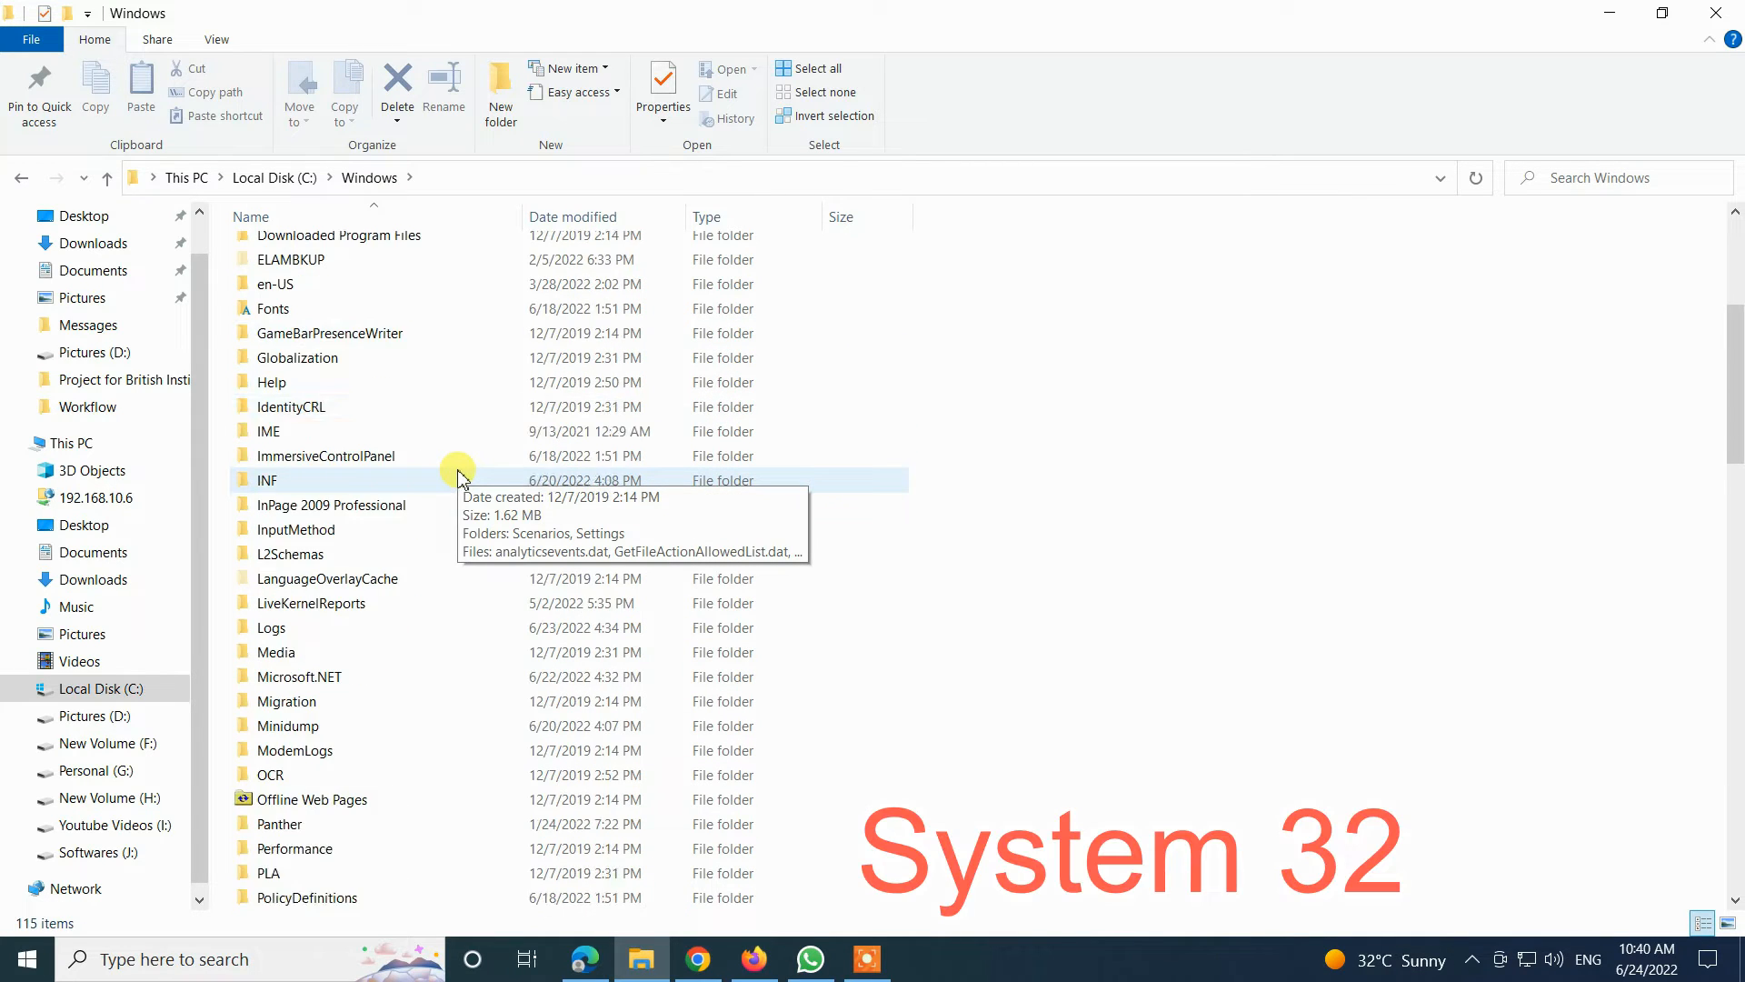
{"action": "scroll", "coordinate": [460, 476], "scroll_direction": "down", "scroll_amount": 3}
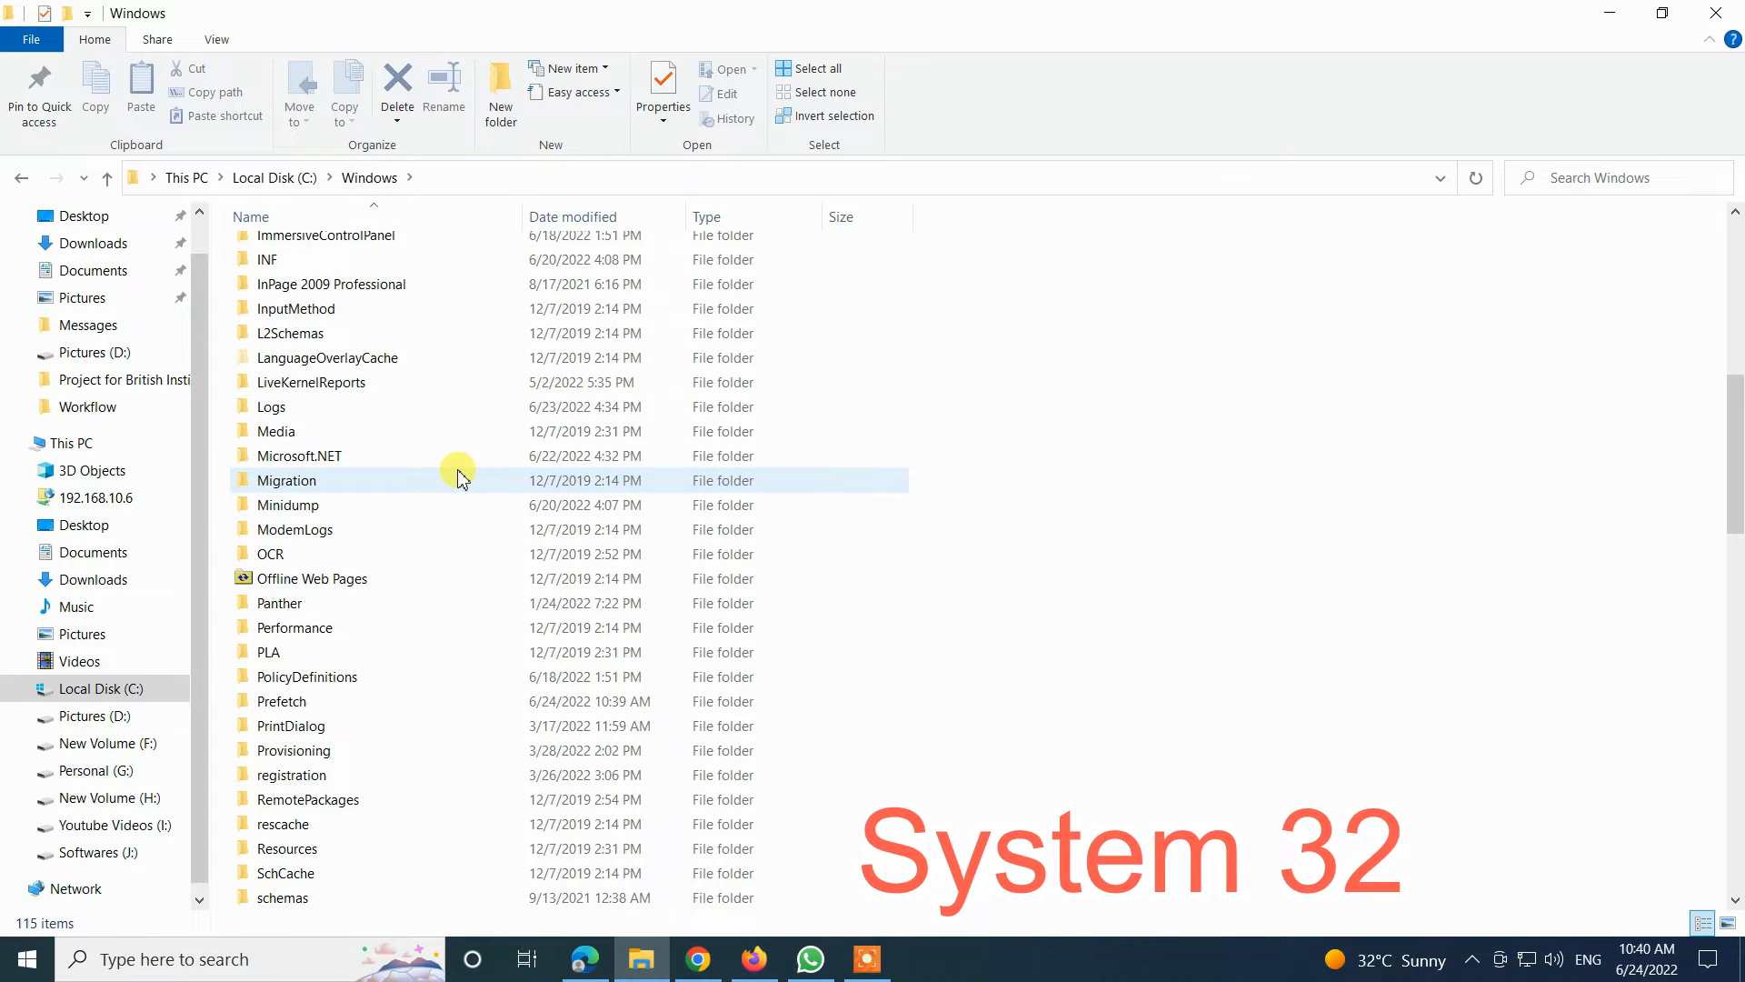
{"action": "scroll", "coordinate": [462, 477], "scroll_direction": "down", "scroll_amount": 1}
{"action": "scroll", "coordinate": [462, 477], "scroll_direction": "down", "scroll_amount": 1}
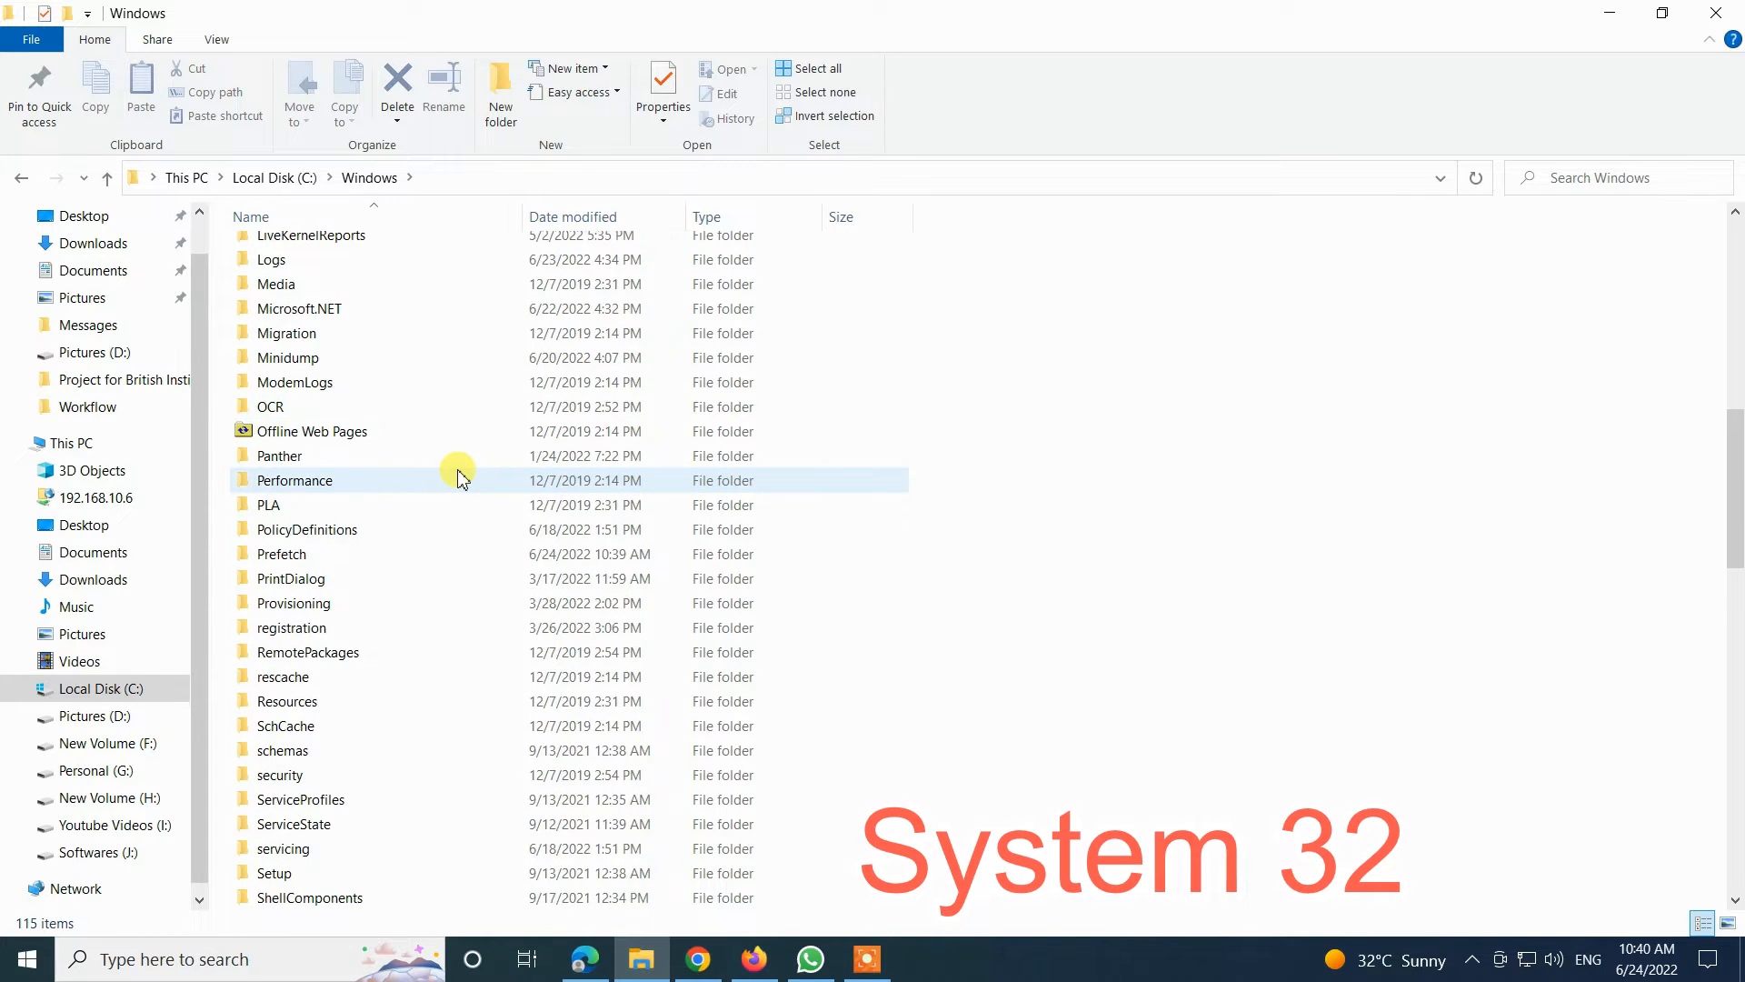
{"action": "scroll", "coordinate": [462, 478], "scroll_direction": "down", "scroll_amount": 1}
{"action": "scroll", "coordinate": [462, 477], "scroll_direction": "down", "scroll_amount": 2}
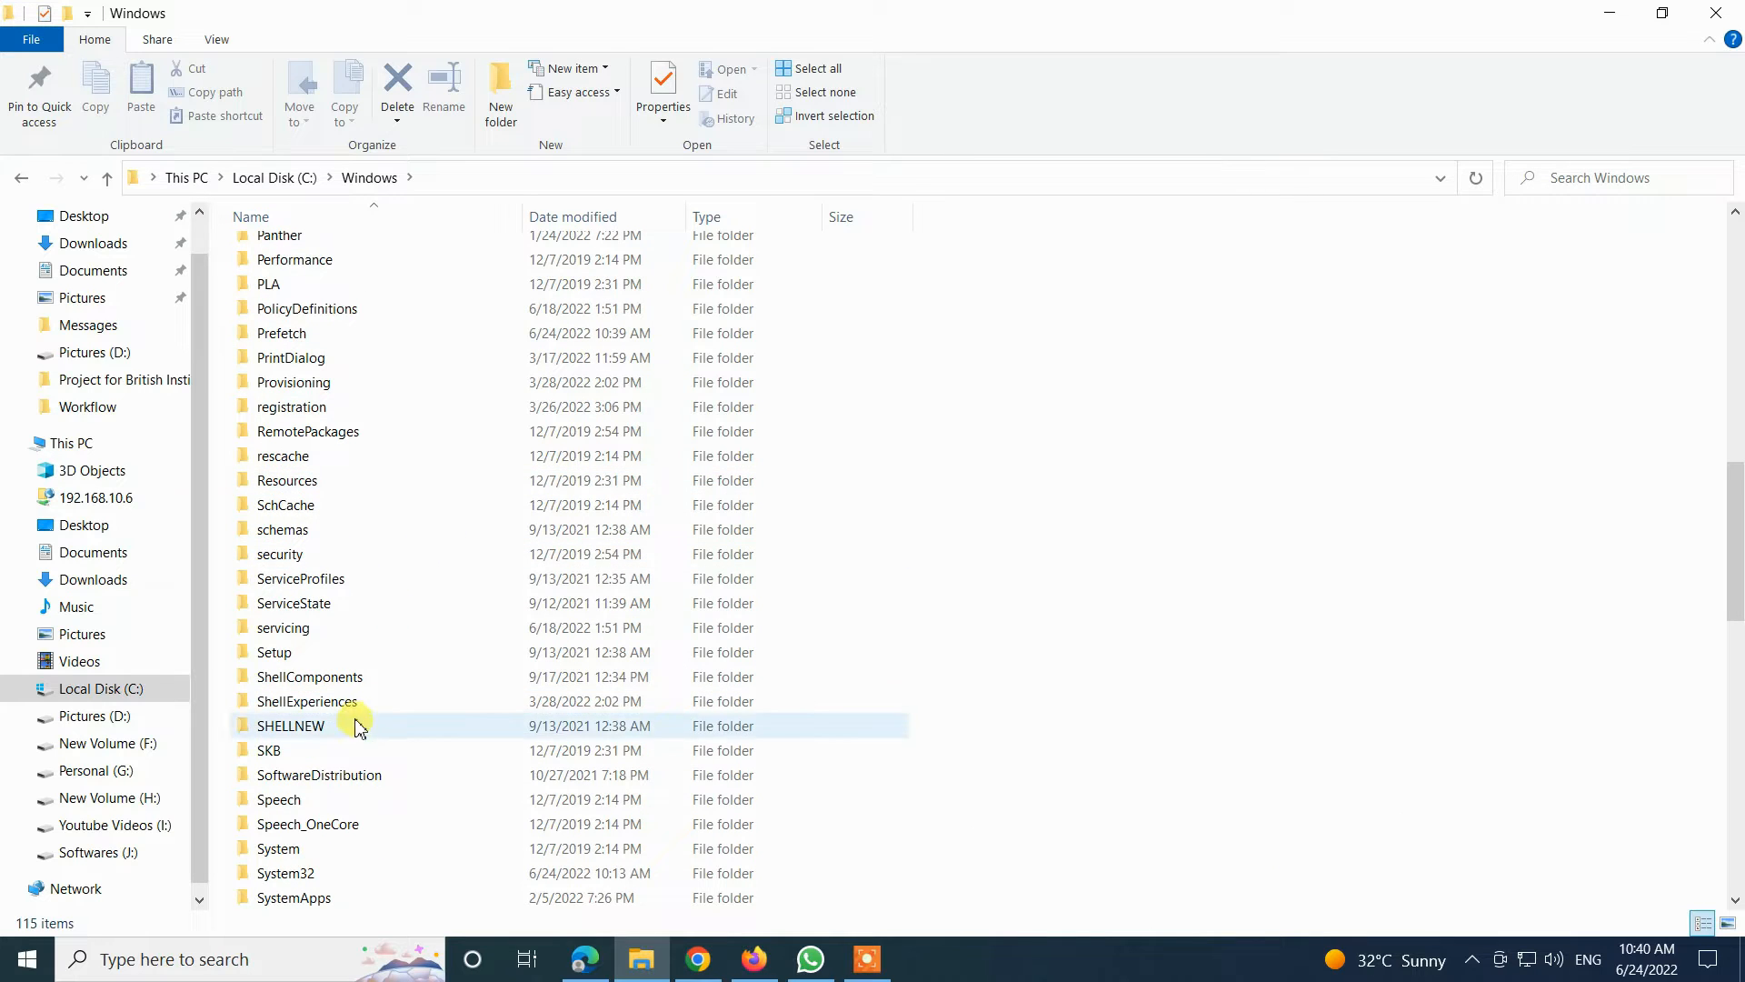
{"action": "double_click", "coordinate": [282, 874]}
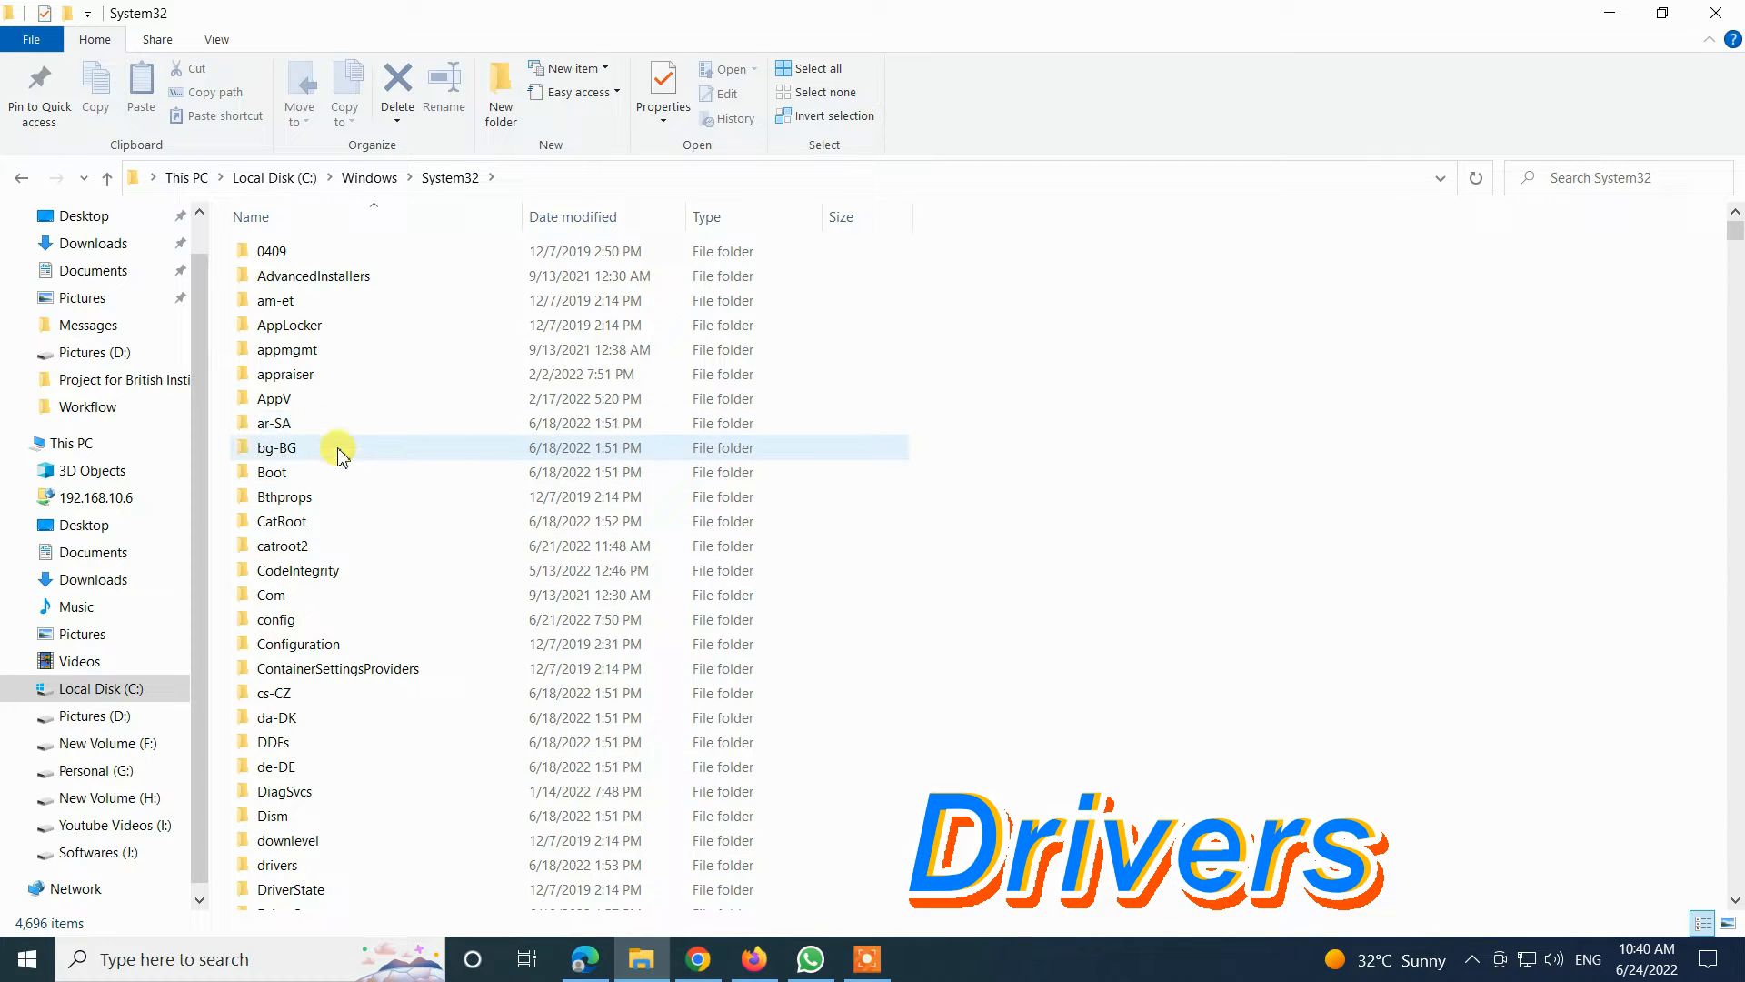
Open the etc folder inside the drivers folder of System32
{"action": "scroll", "coordinate": [340, 454], "scroll_direction": "down", "scroll_amount": 1}
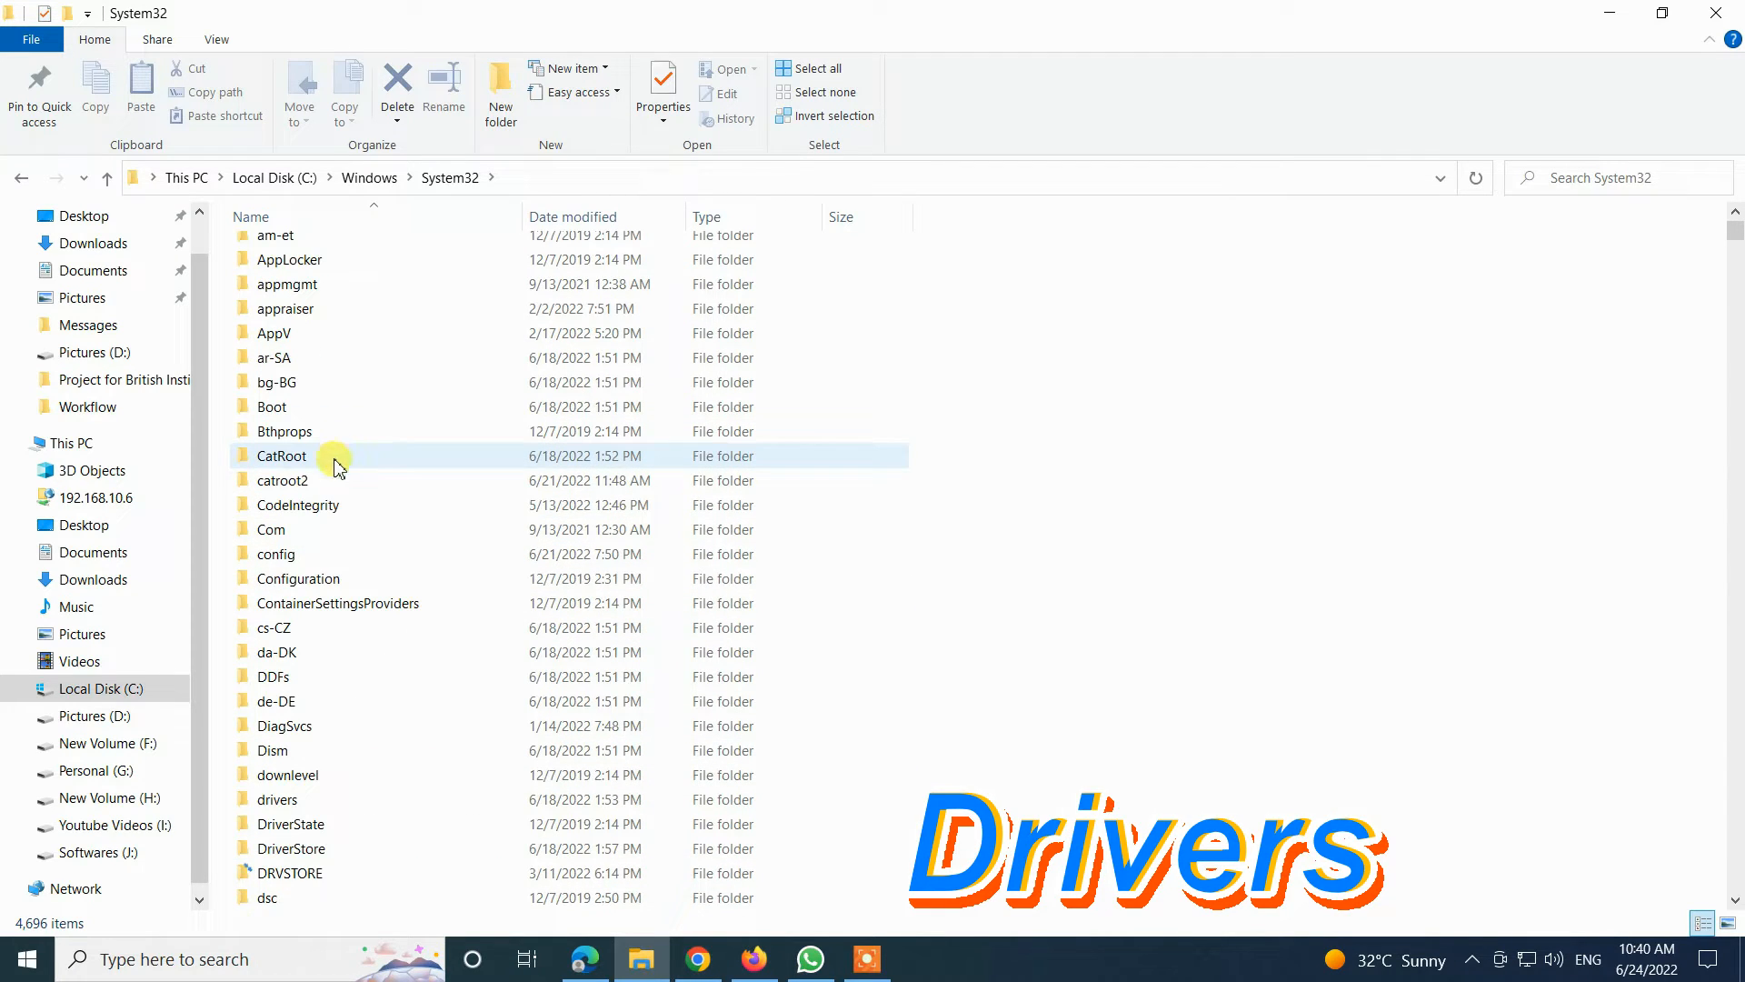
{"action": "double_click", "coordinate": [272, 800]}
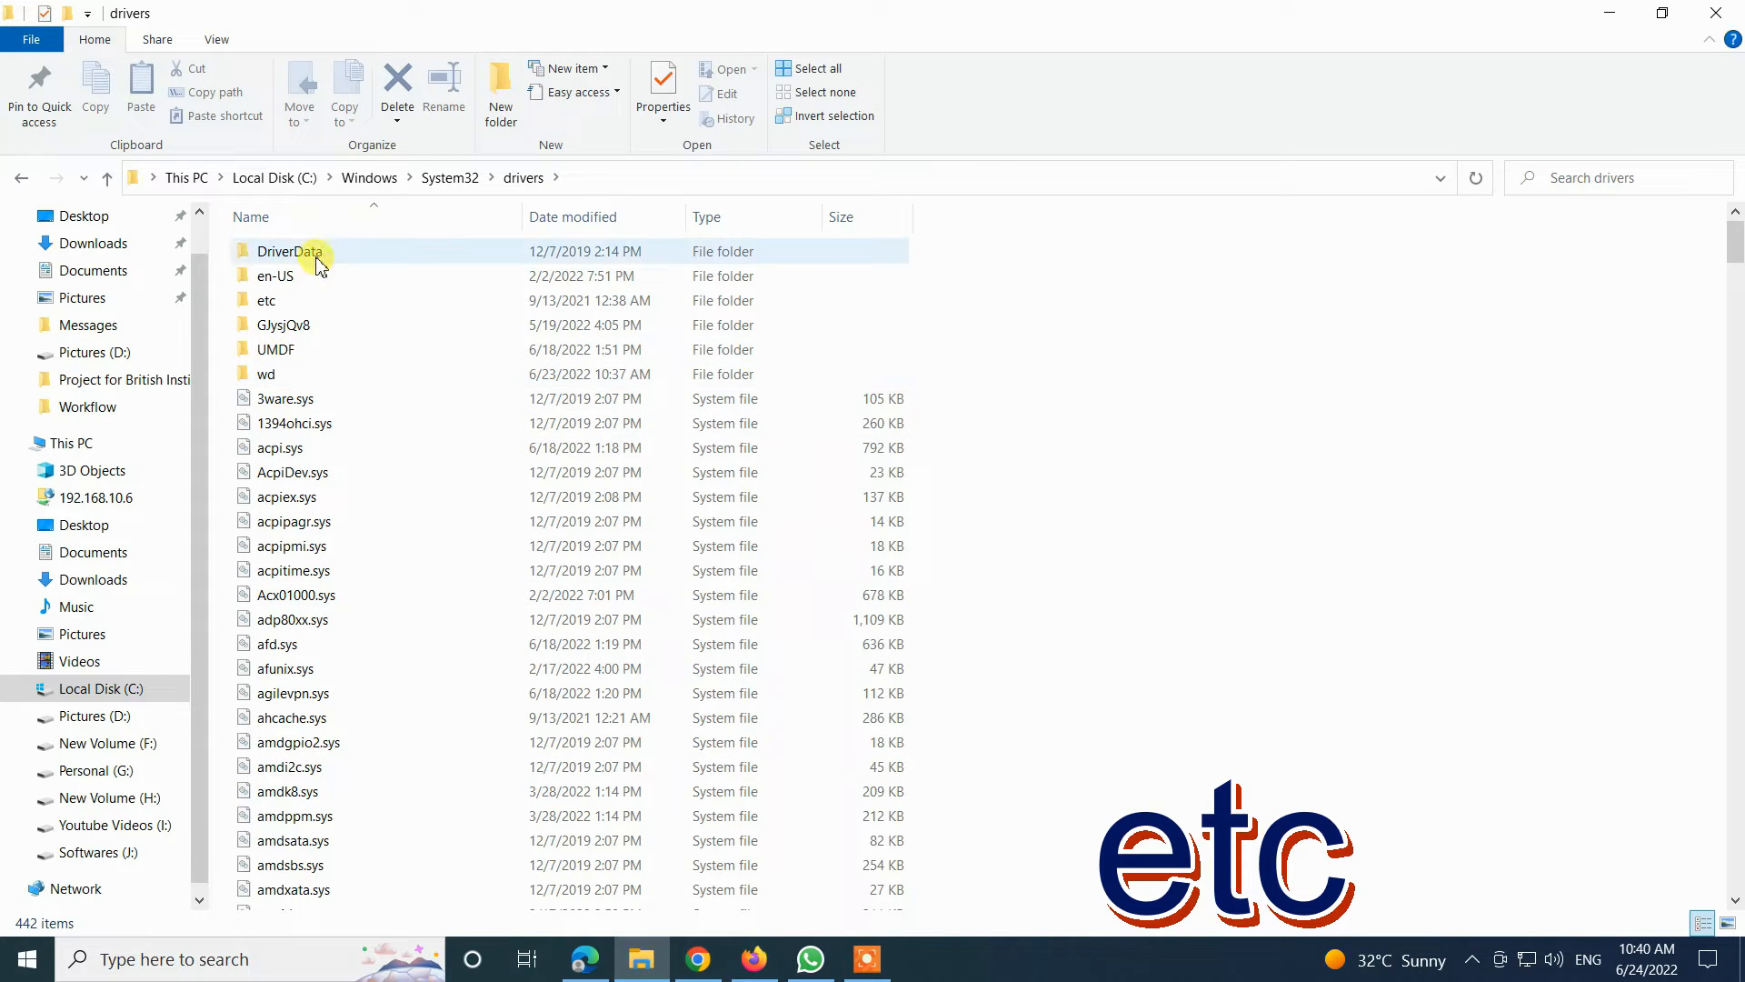
{"action": "left_click", "coordinate": [305, 300]}
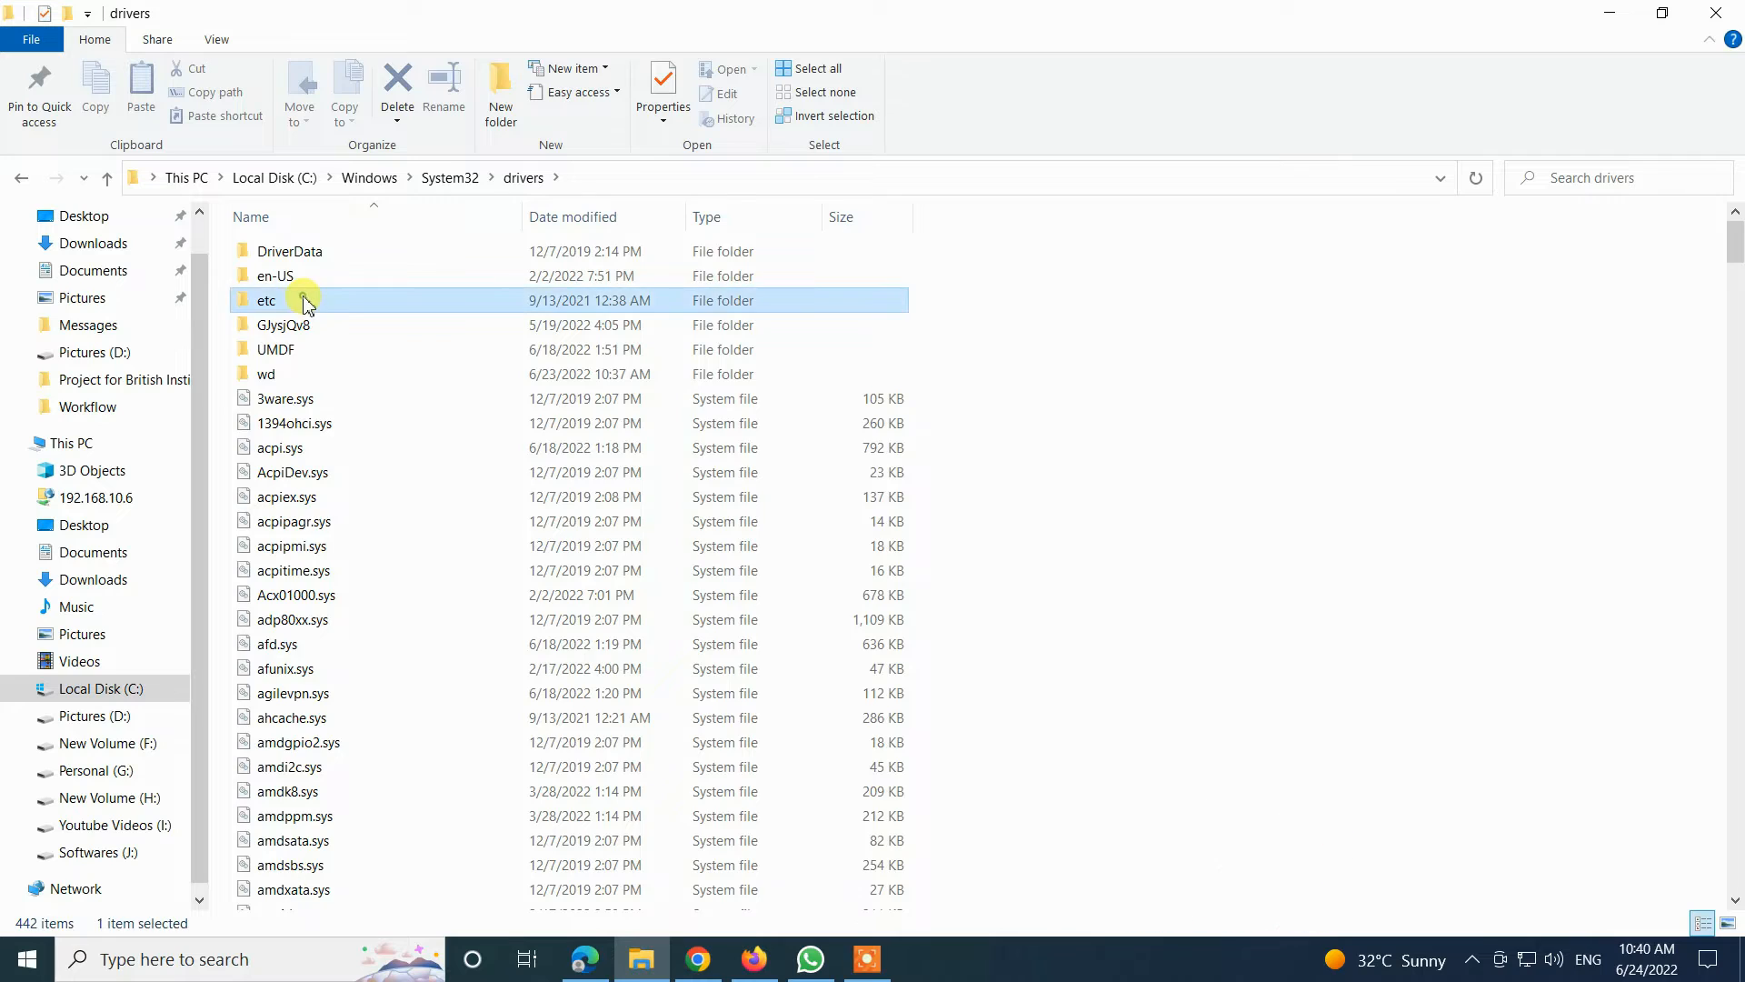
{"action": "double_click", "coordinate": [306, 300]}
Copy the hosts file from the etc folder and paste it onto the desktop
{"action": "left_click", "coordinate": [269, 250]}
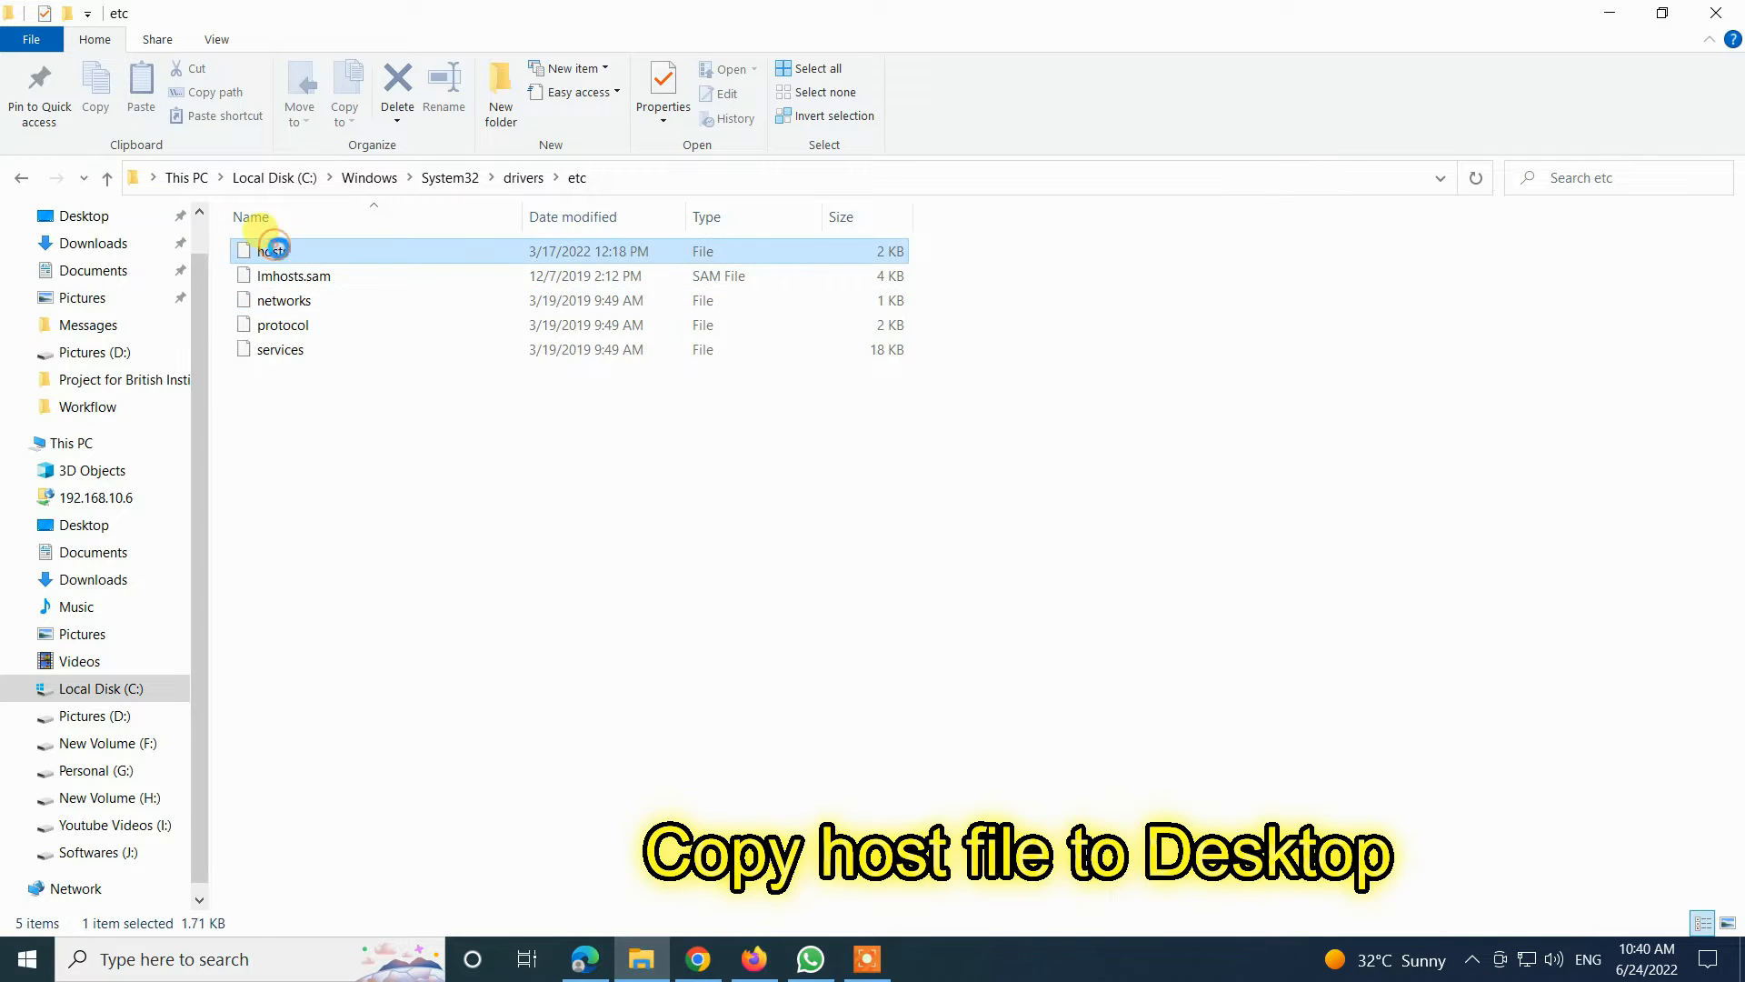
{"action": "right_click", "coordinate": [284, 253]}
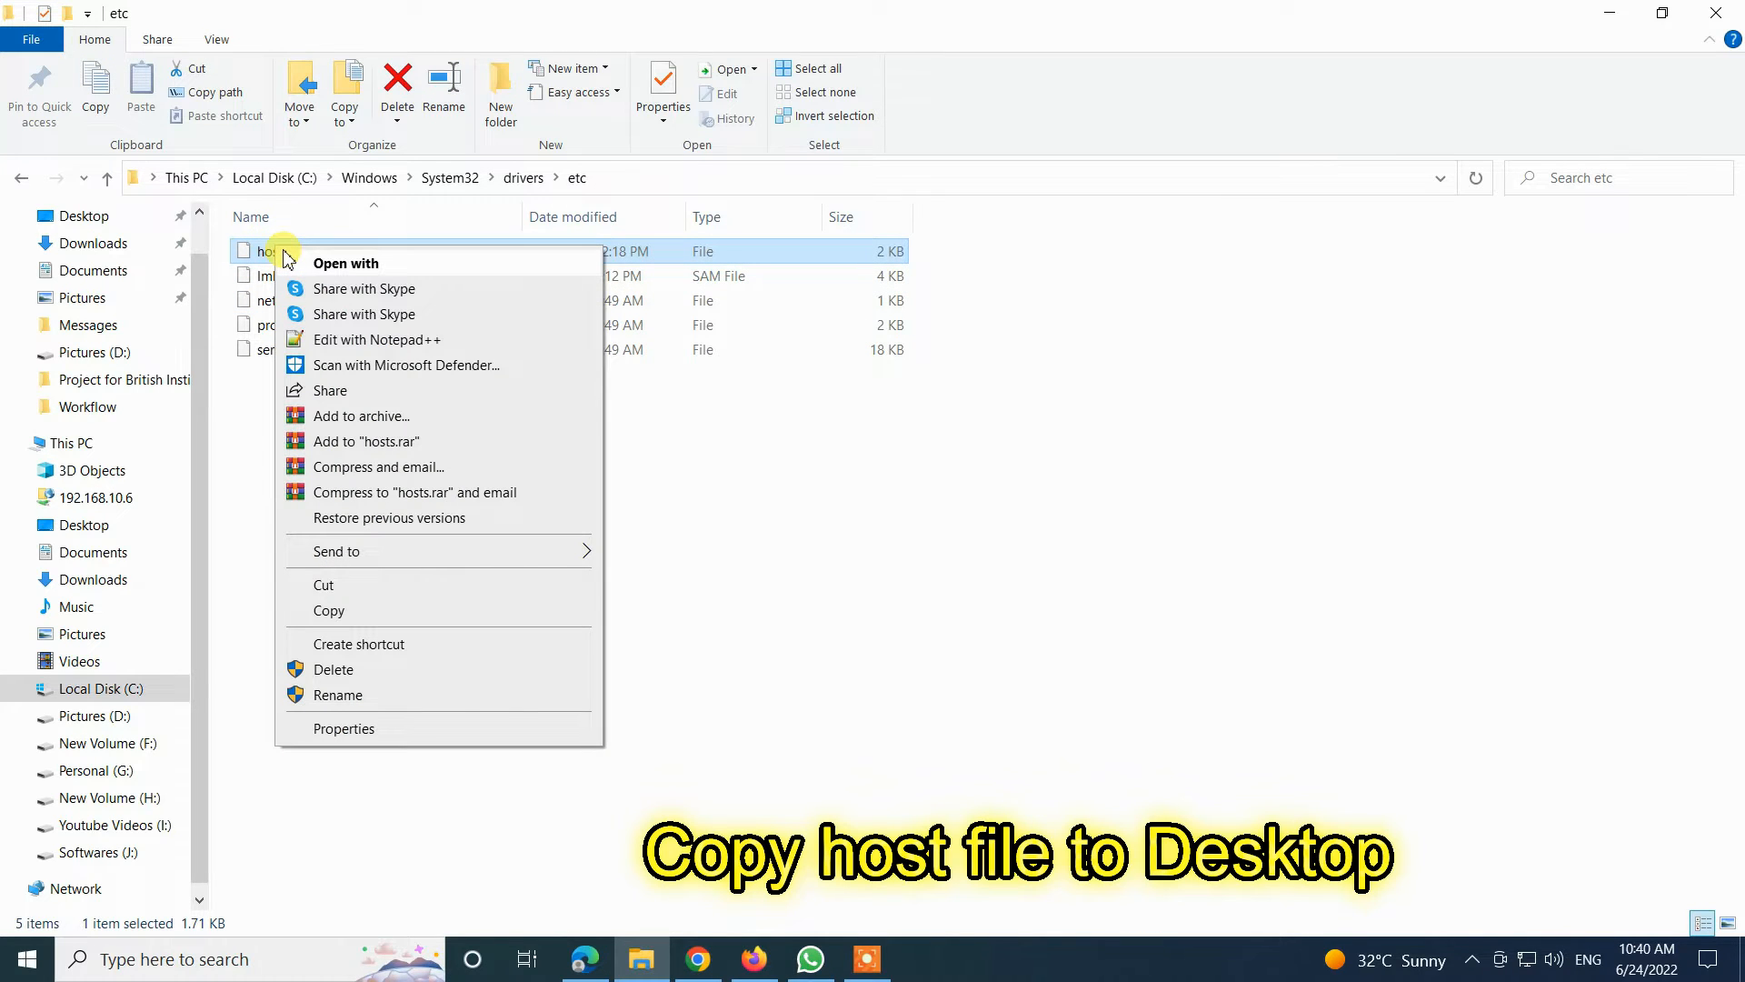
{"action": "left_click", "coordinate": [329, 610]}
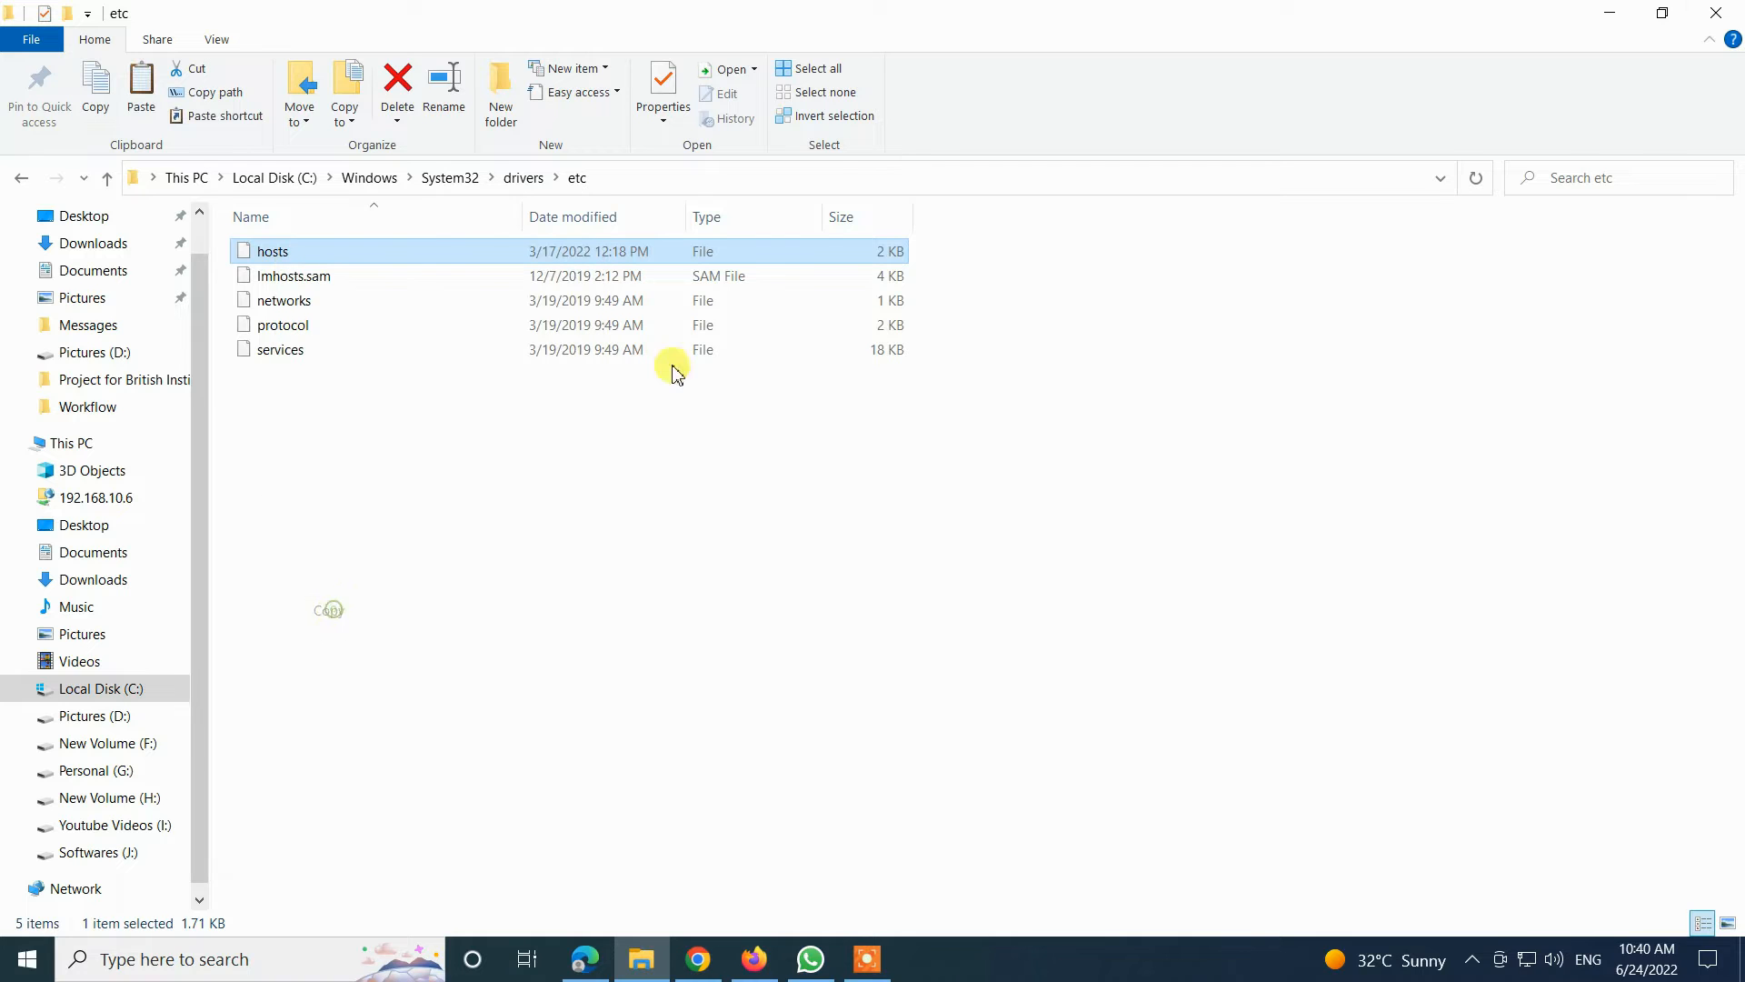
{"action": "left_click", "coordinate": [1723, 14]}
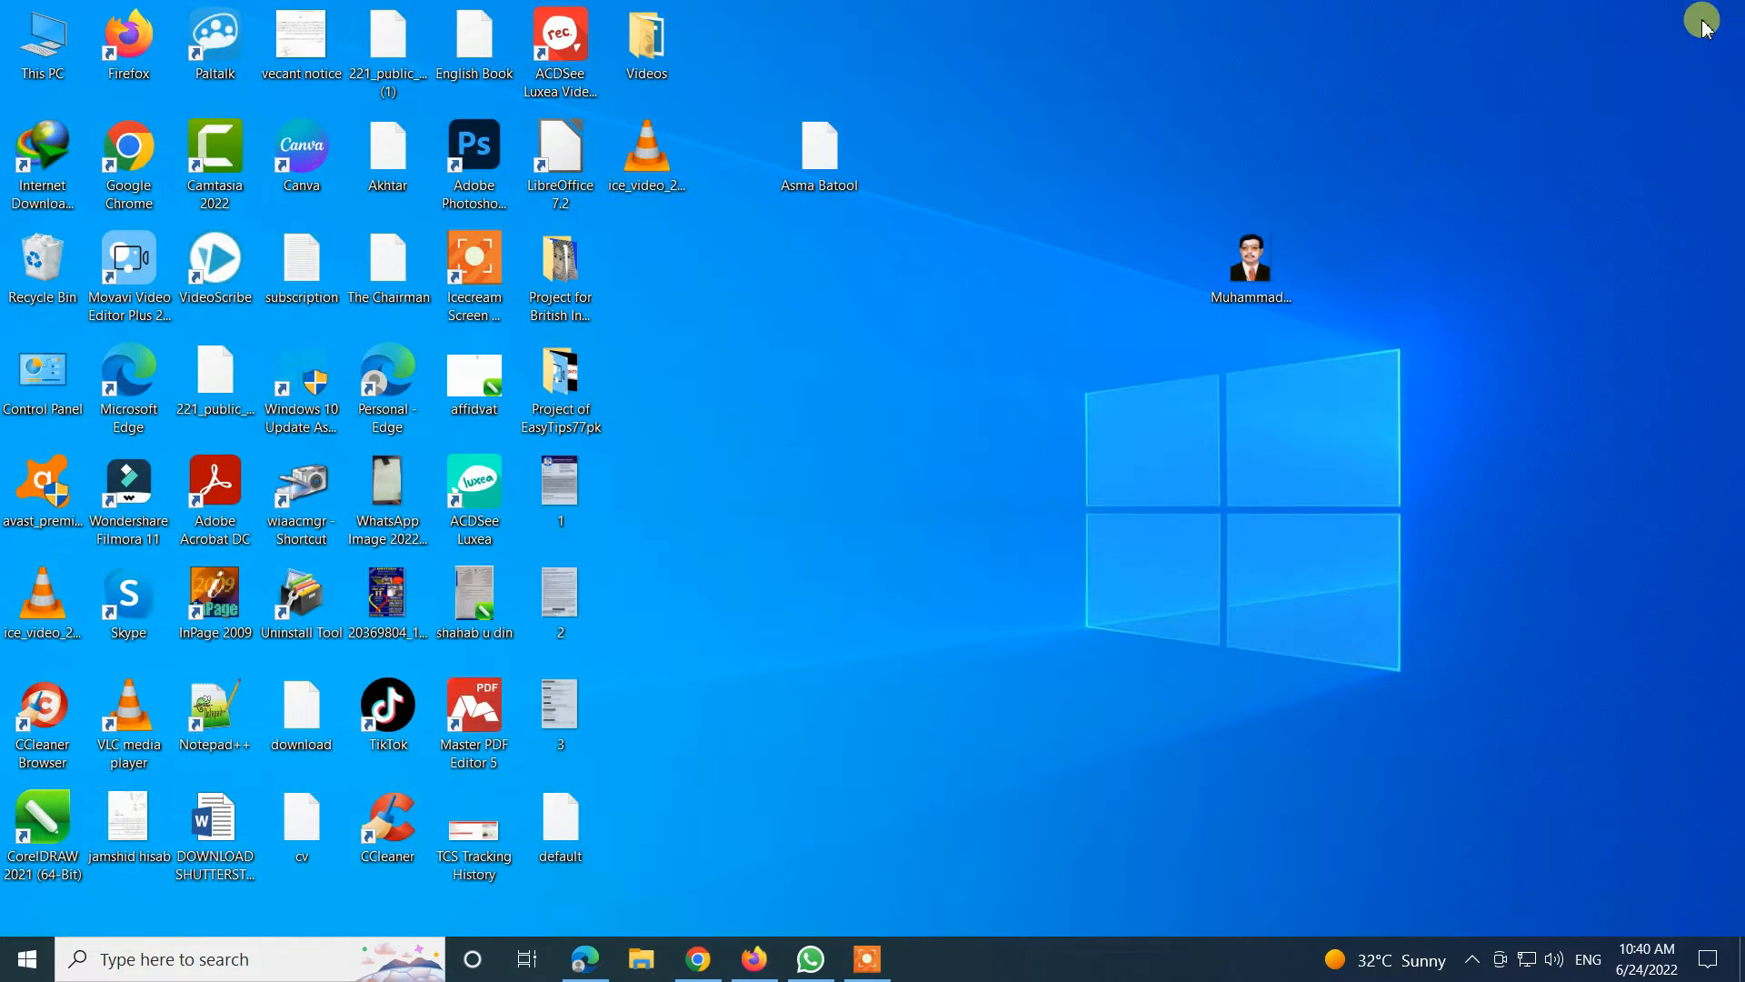
{"action": "right_click", "coordinate": [948, 395]}
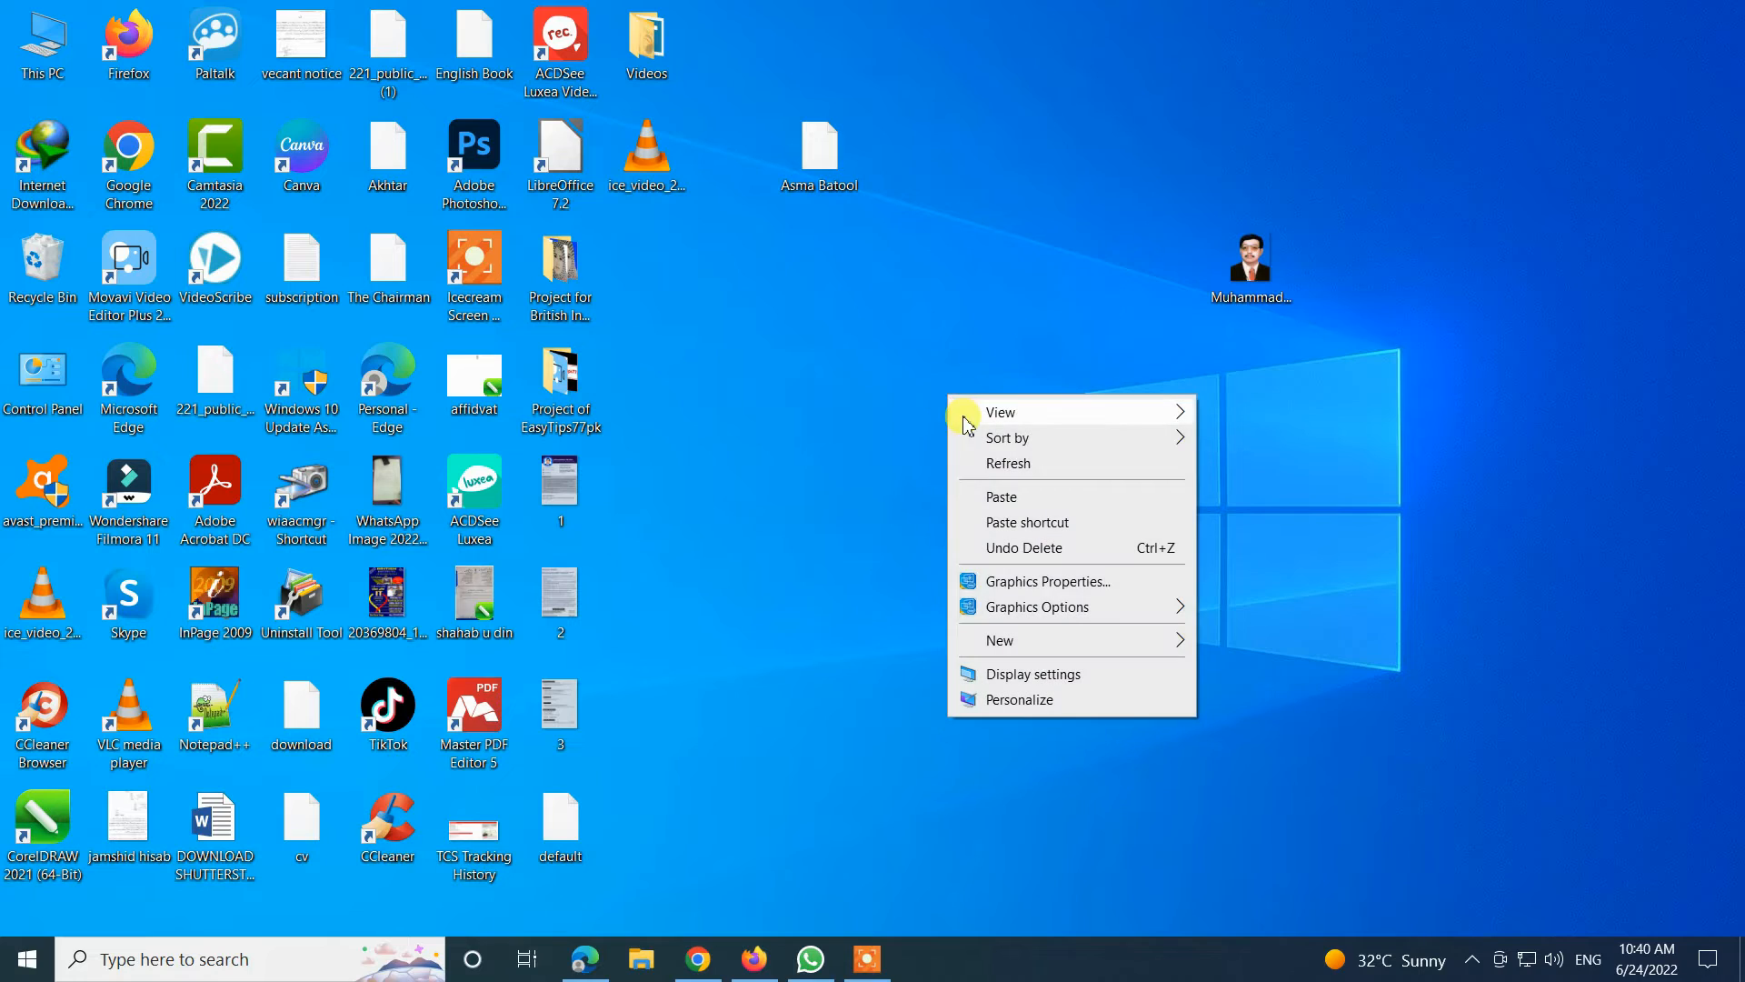
{"action": "left_click", "coordinate": [1000, 497]}
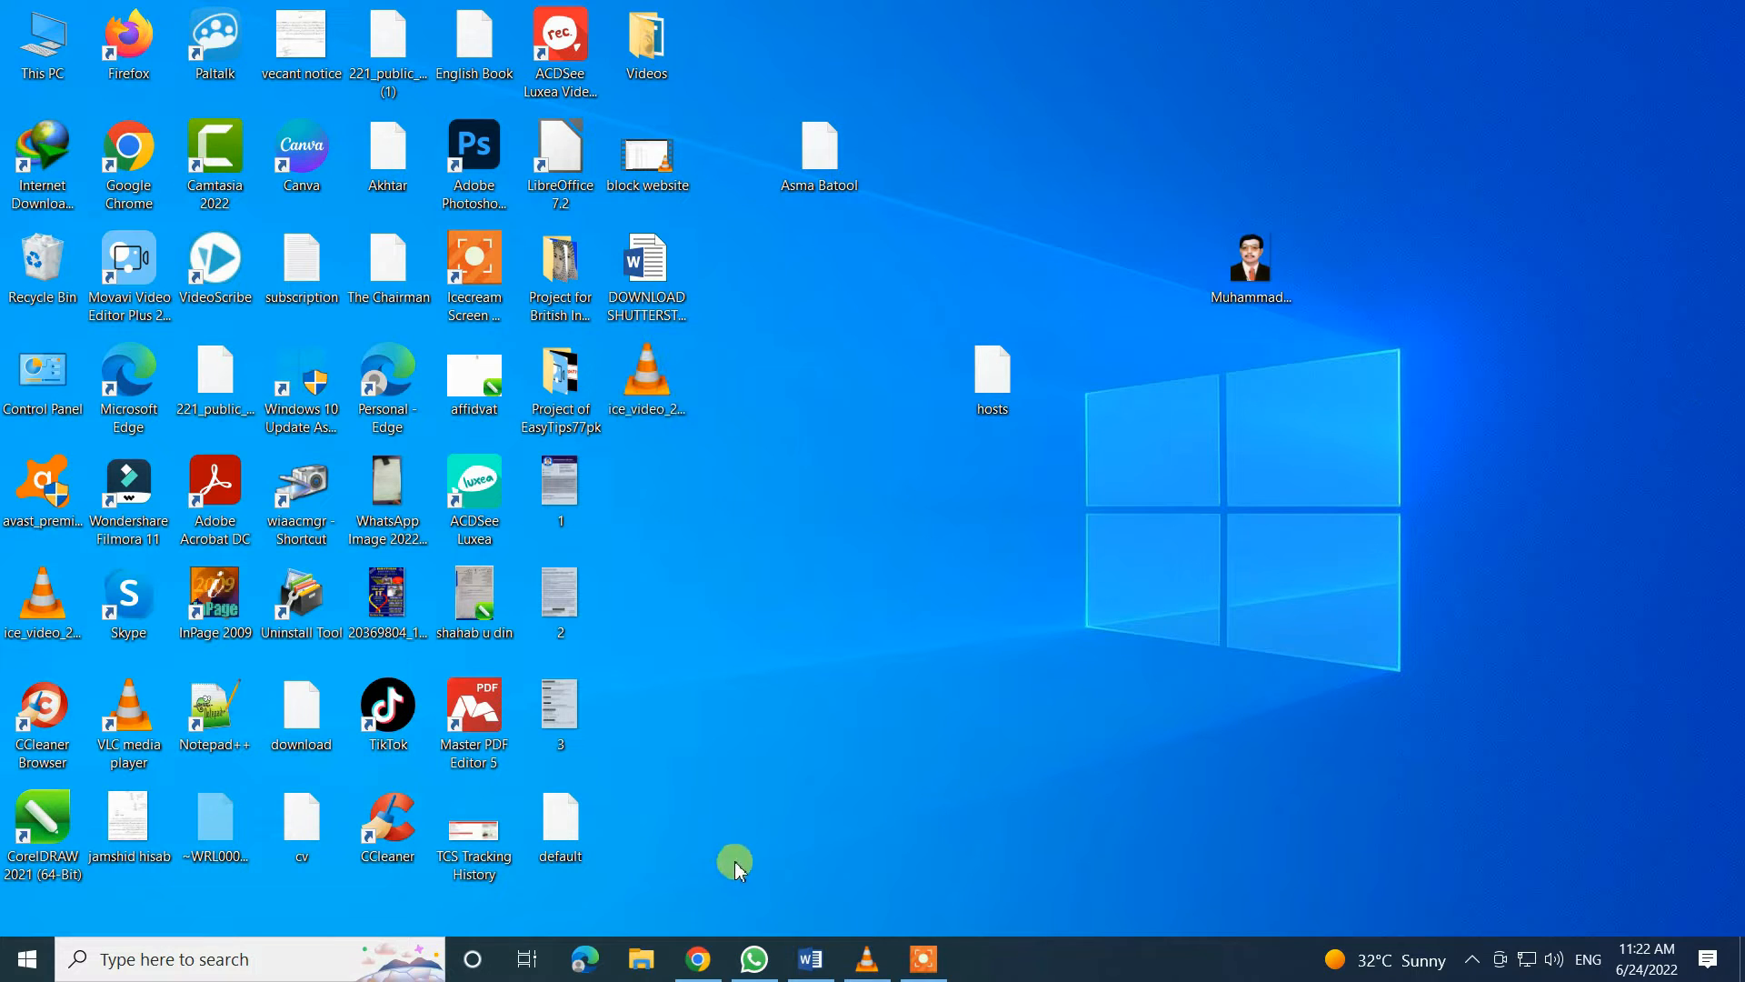
{"action": "left_click", "coordinate": [579, 971]}
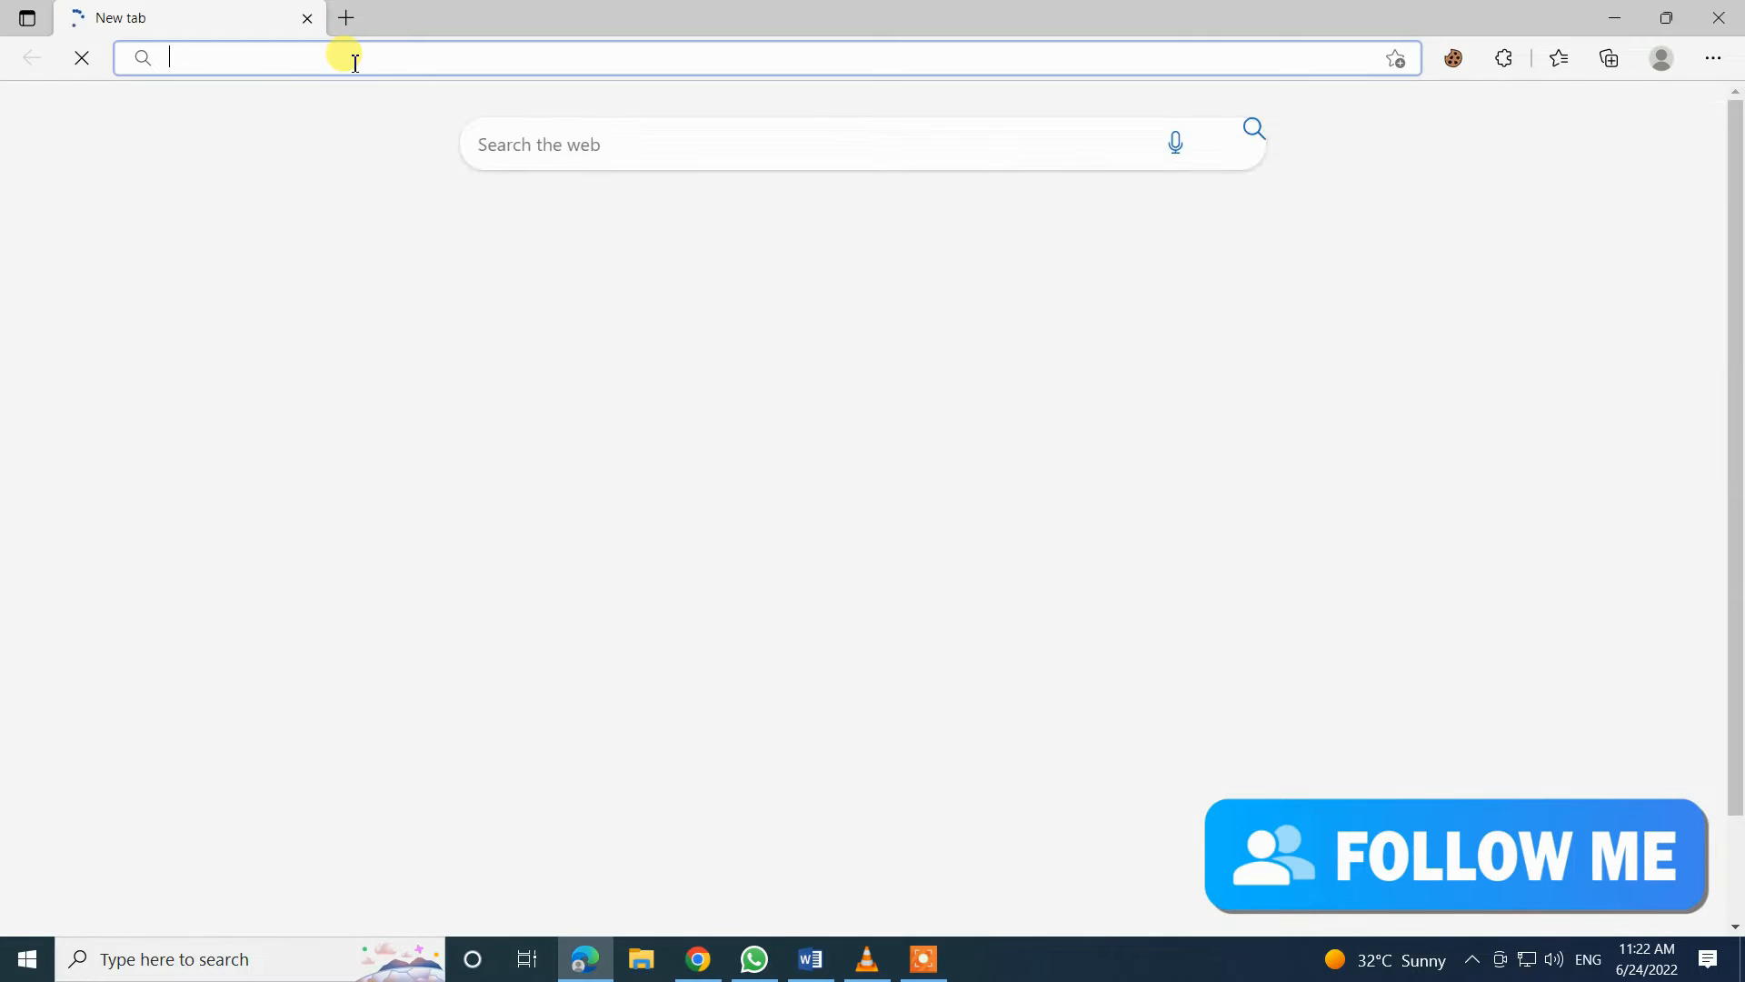
{"action": "left_click", "coordinate": [355, 60]}
{"action": "type", "text": "www.google.com"}
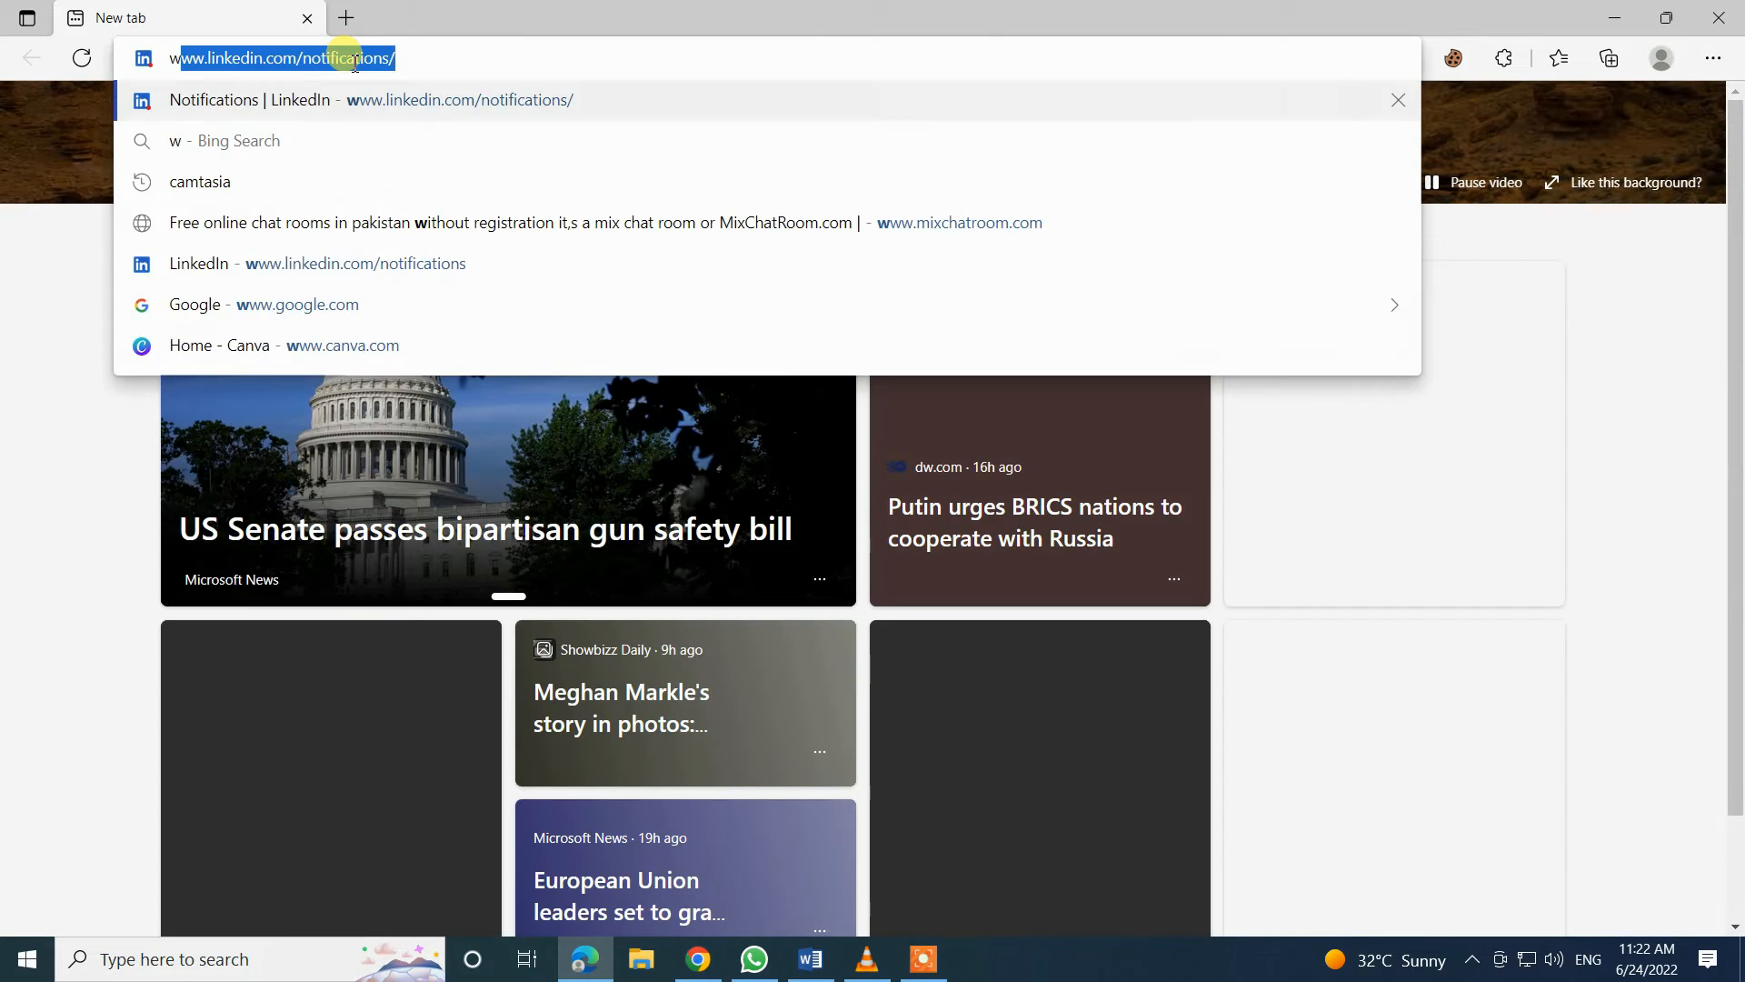
{"action": "key", "text": "Return"}
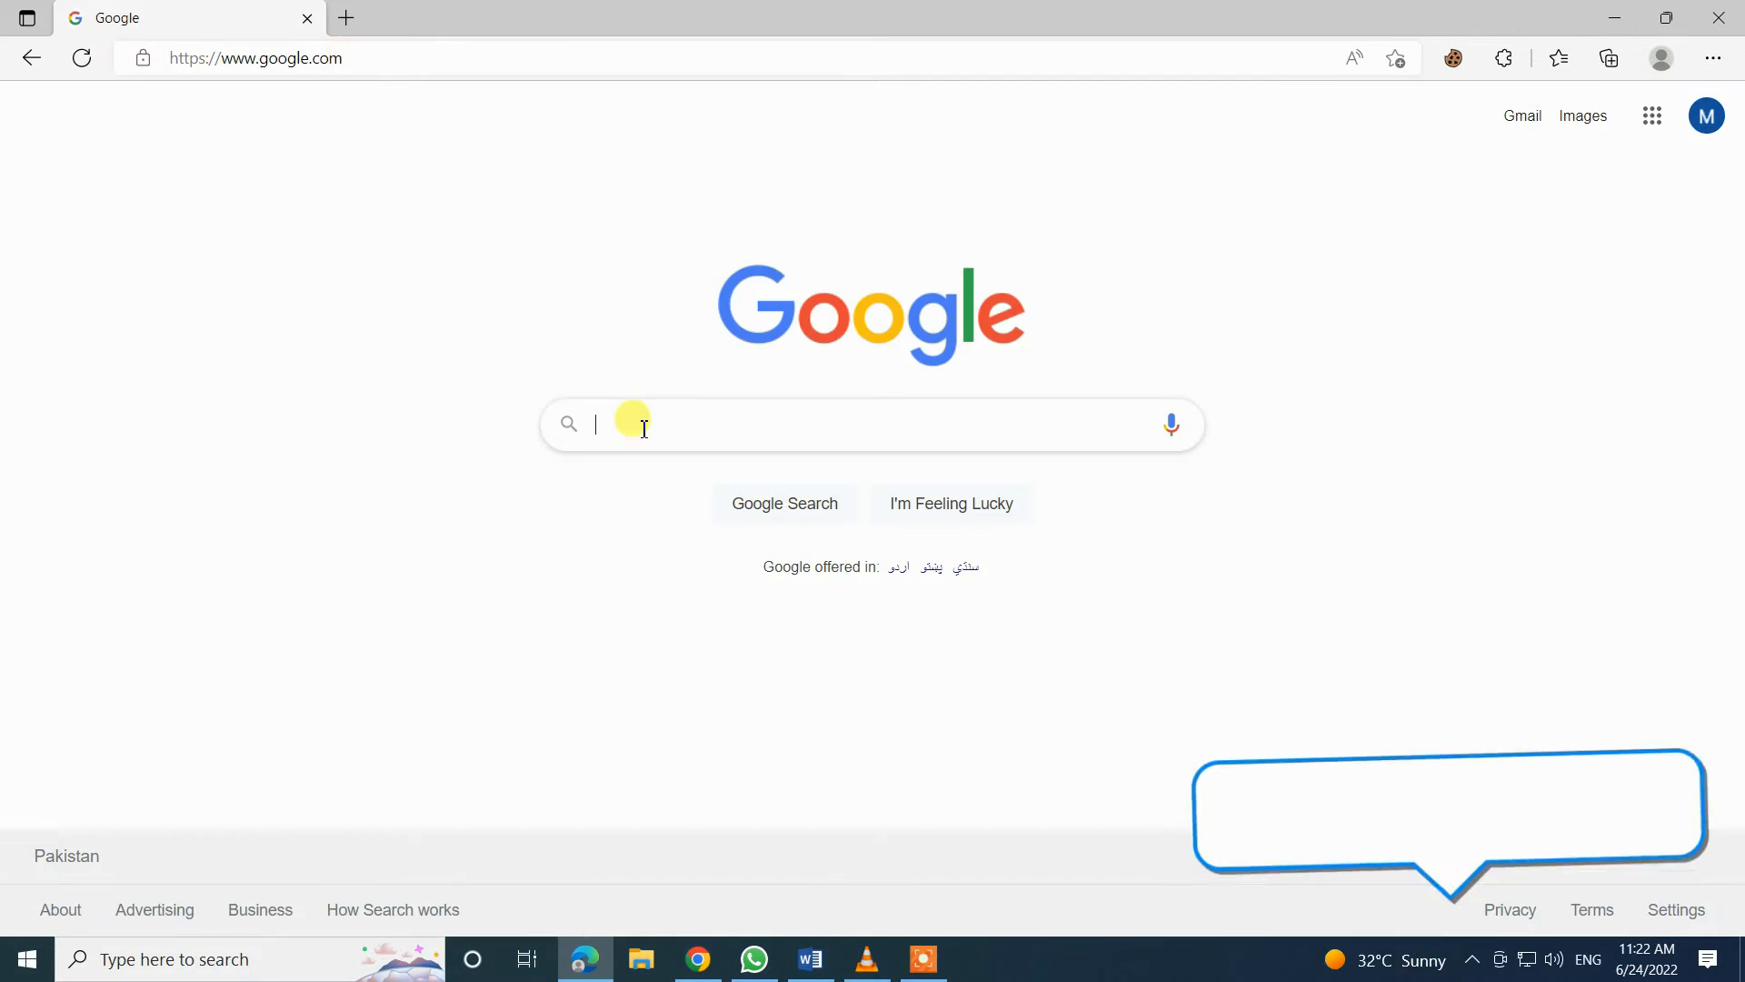
Search Google for "dawn news" and open the DAWN.COM home page from the results
{"action": "left_click", "coordinate": [643, 428]}
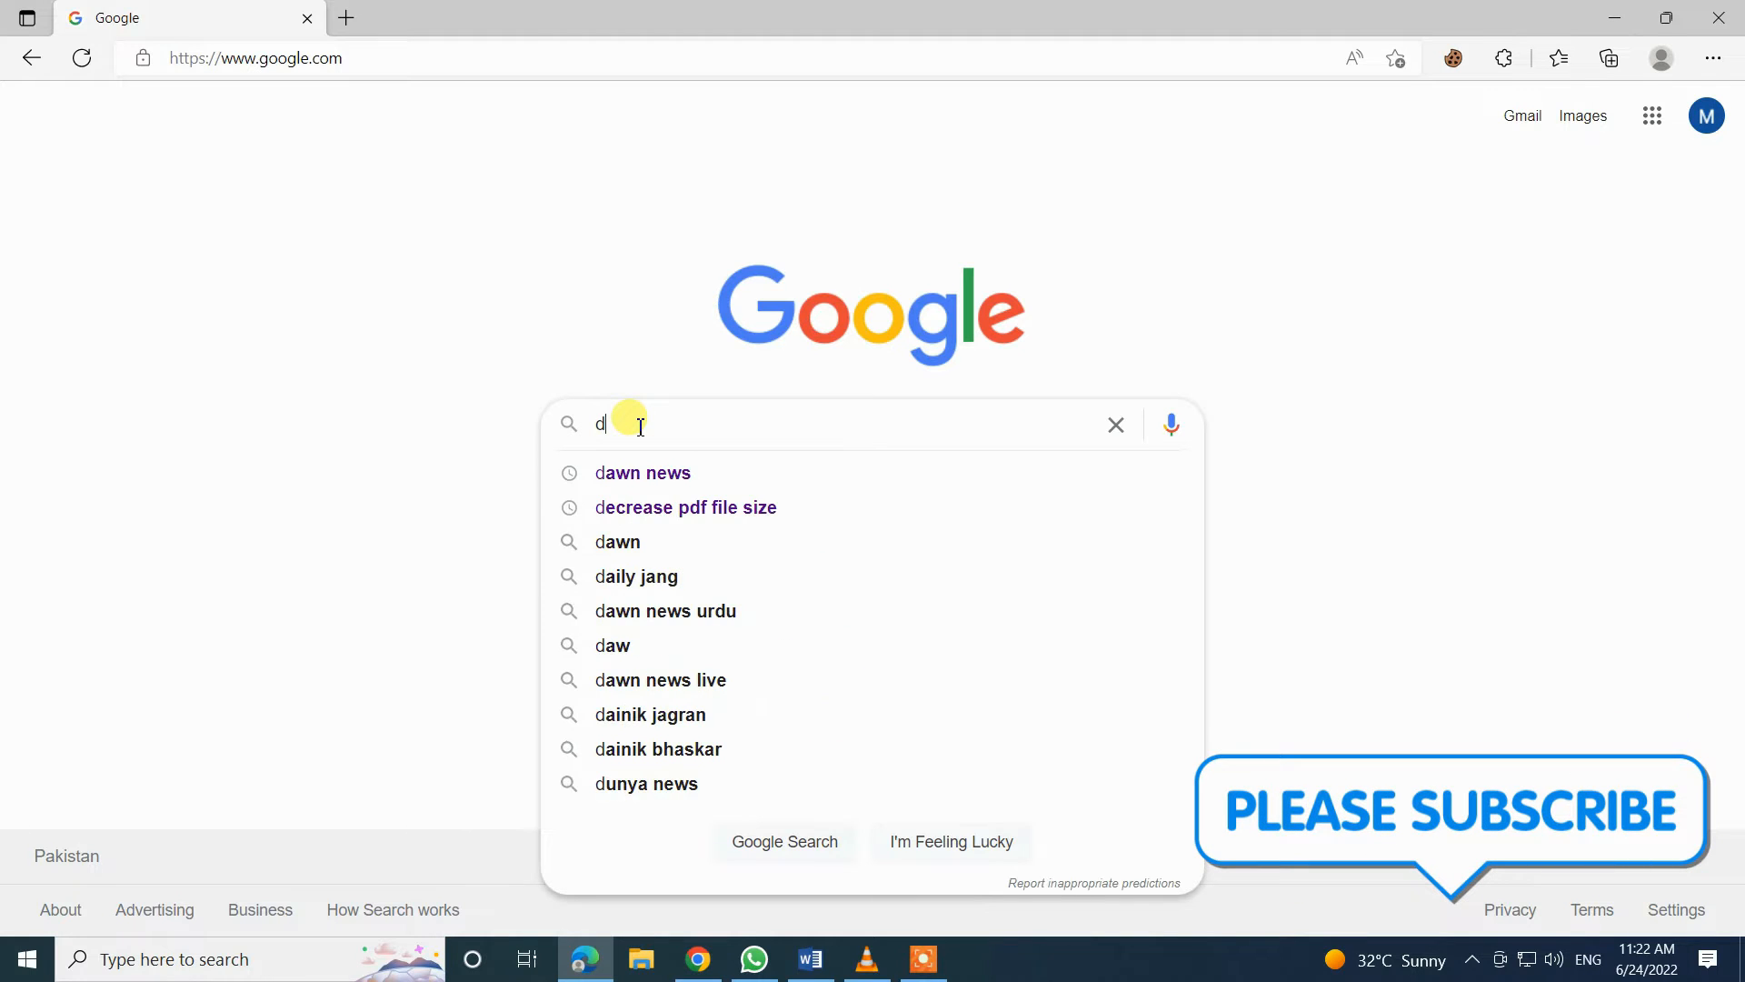
{"action": "left_click", "coordinate": [655, 476]}
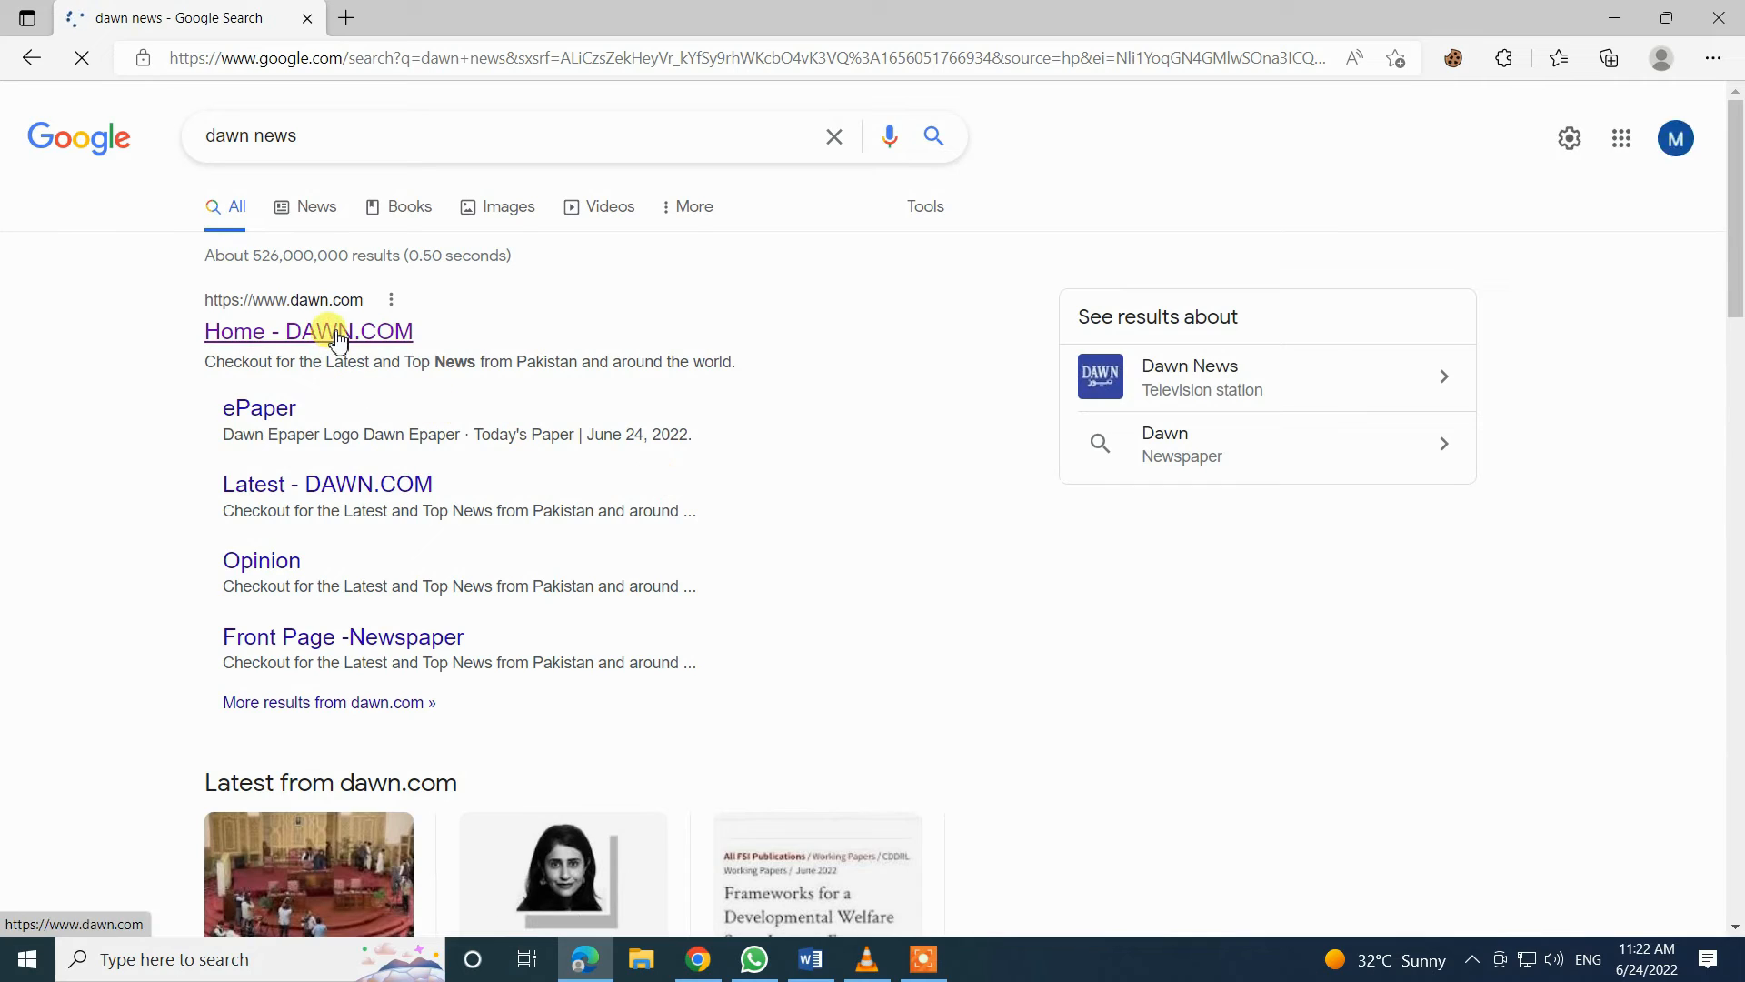
{"action": "left_click", "coordinate": [338, 341]}
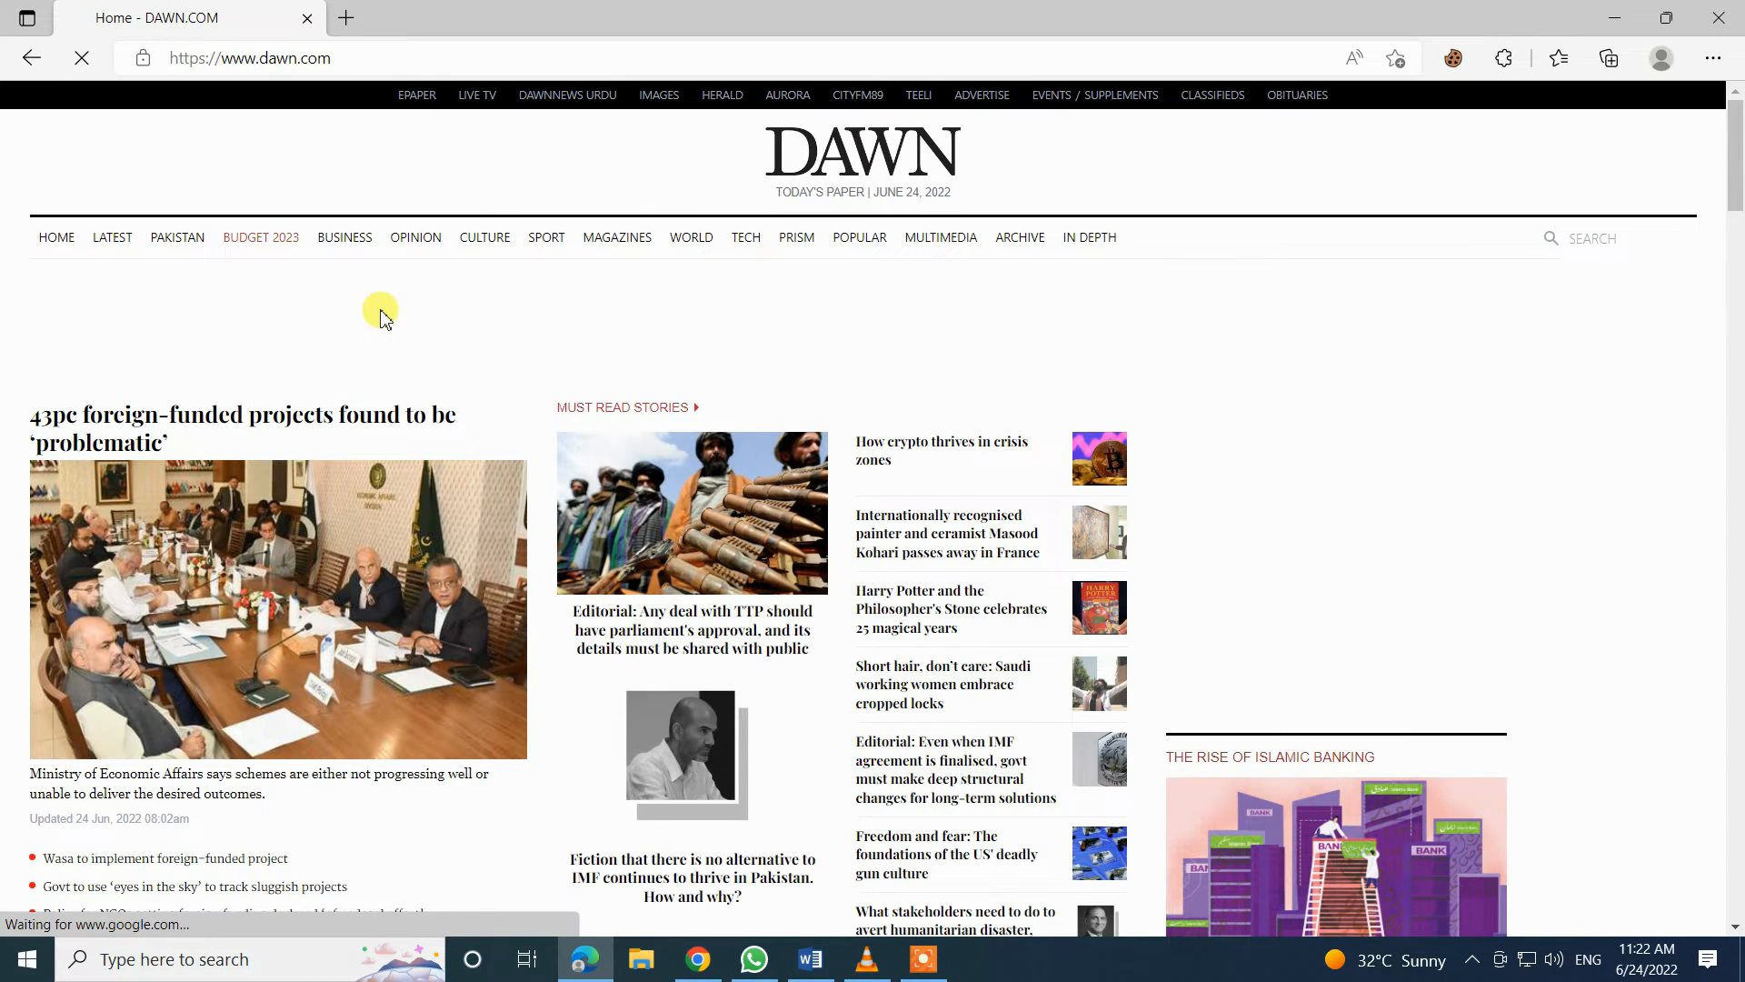
Look over the Dawn home page and close the browser
{"action": "scroll", "coordinate": [382, 314], "scroll_direction": "down", "scroll_amount": 5}
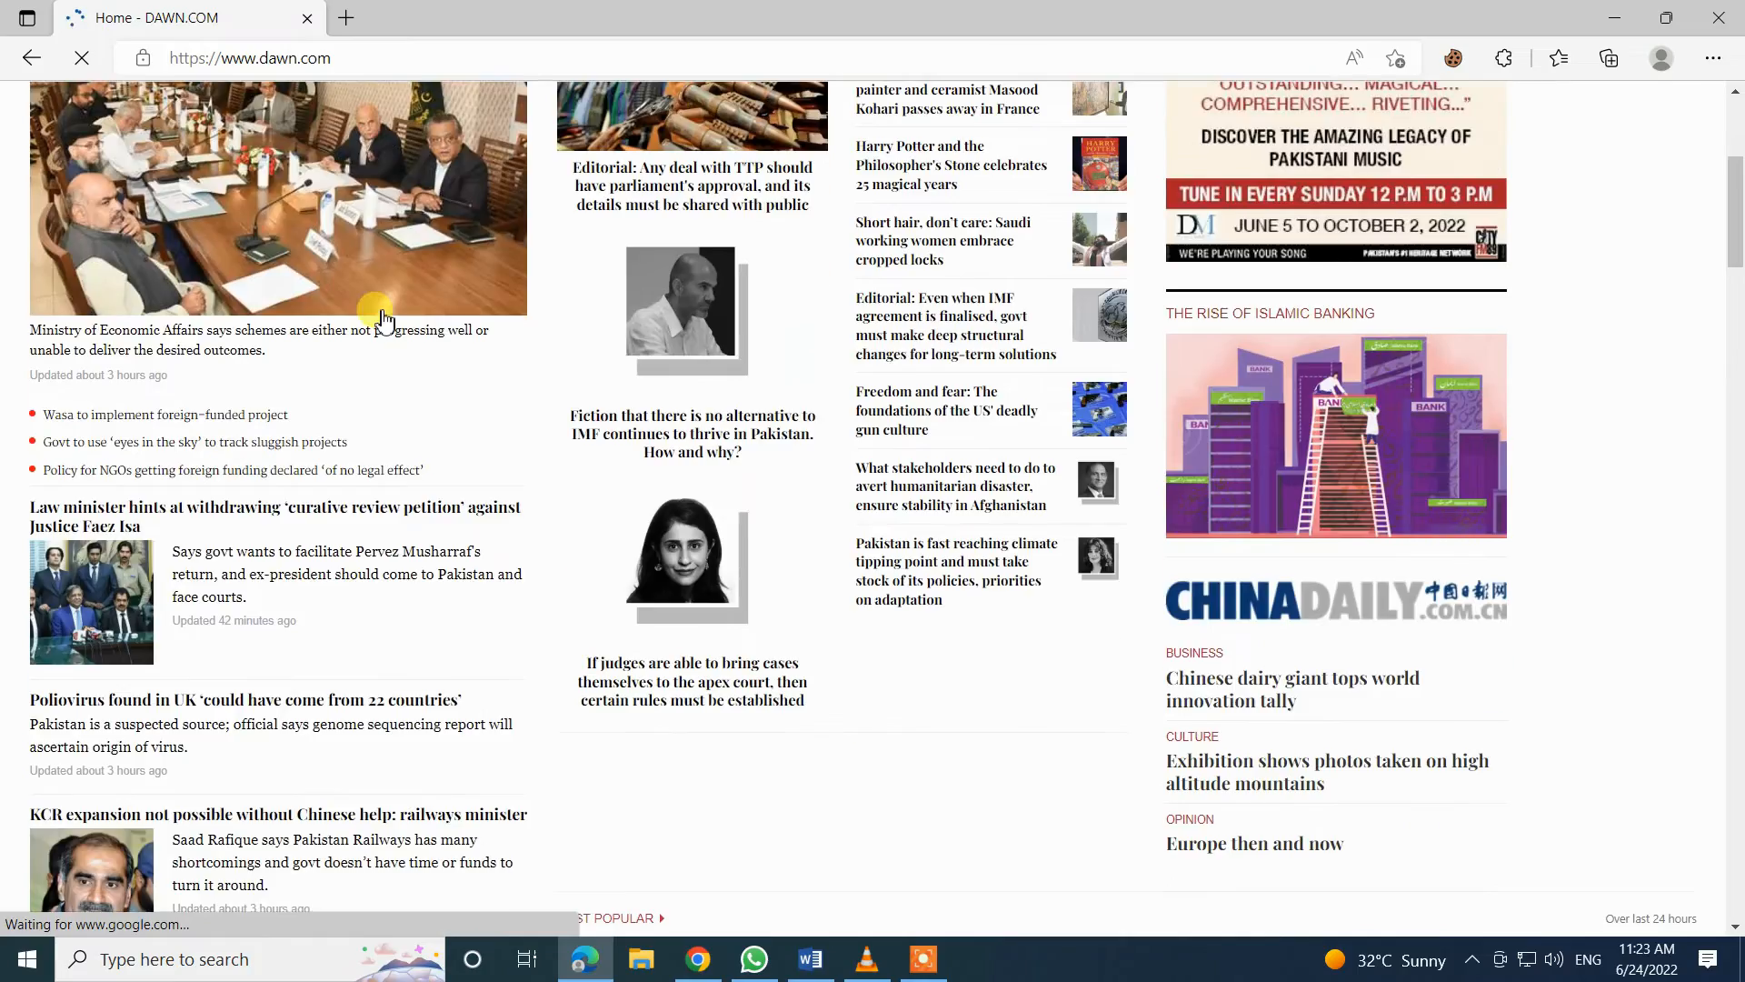
{"action": "scroll", "coordinate": [382, 318], "scroll_direction": "up", "scroll_amount": 5}
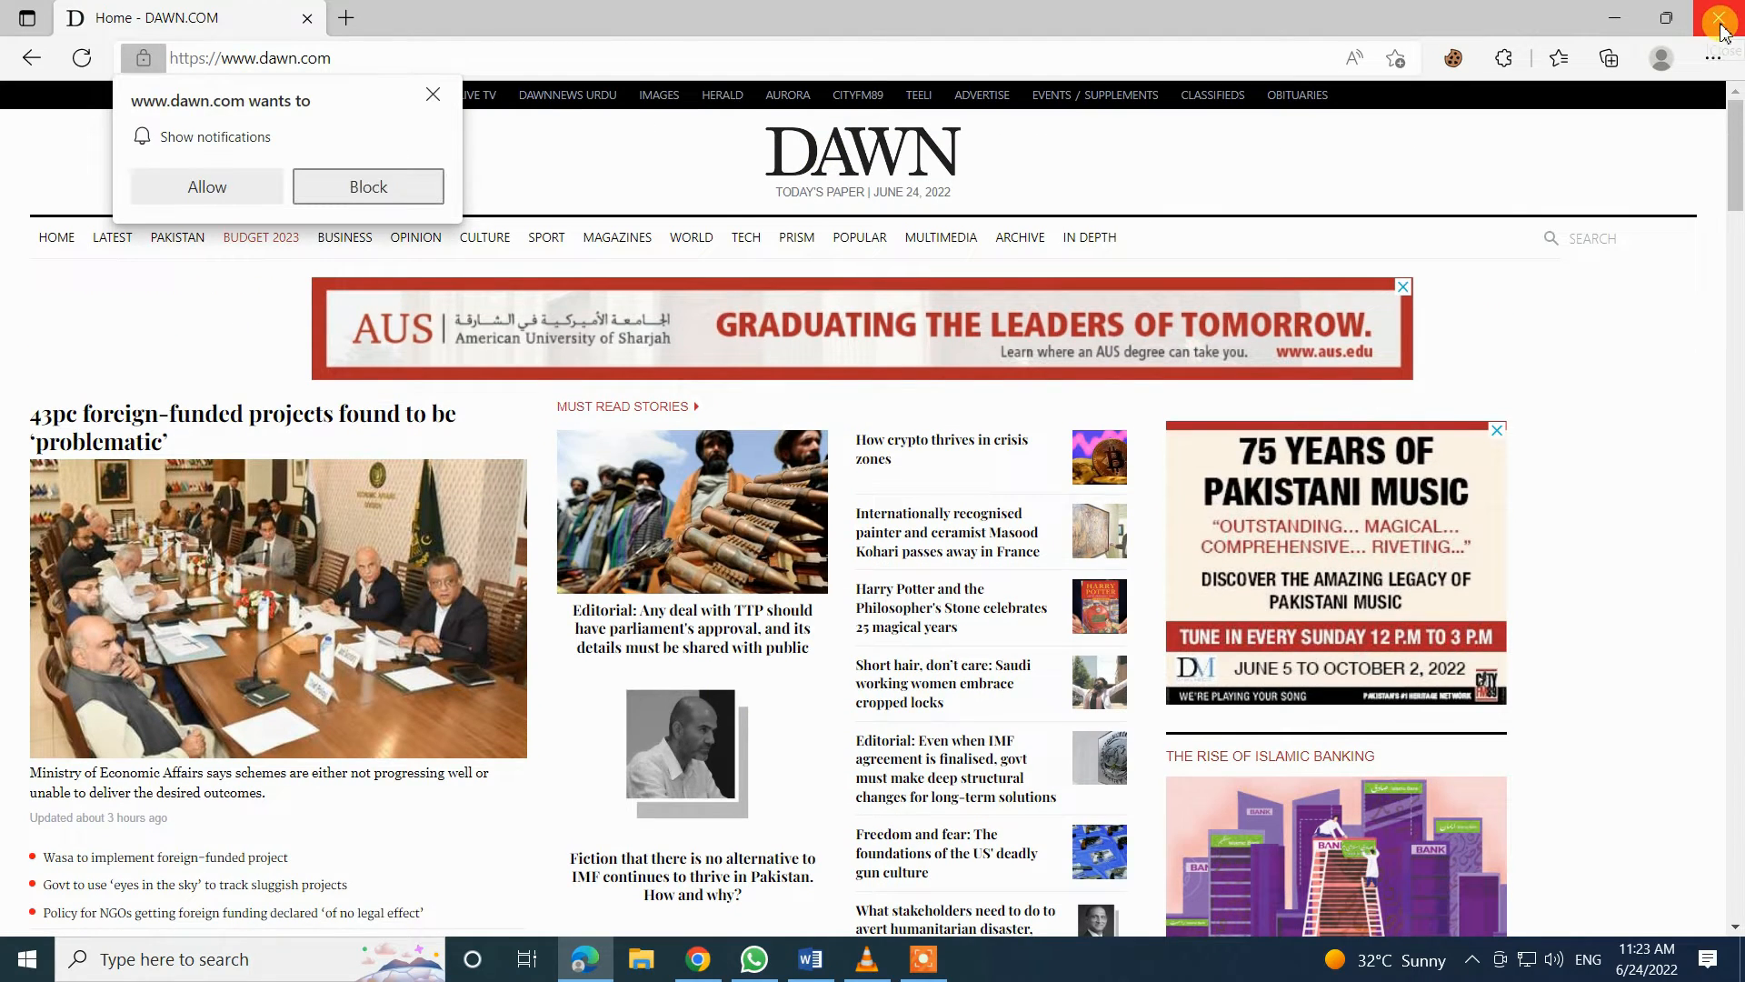
{"action": "left_click", "coordinate": [220, 191]}
{"action": "left_click", "coordinate": [1719, 17]}
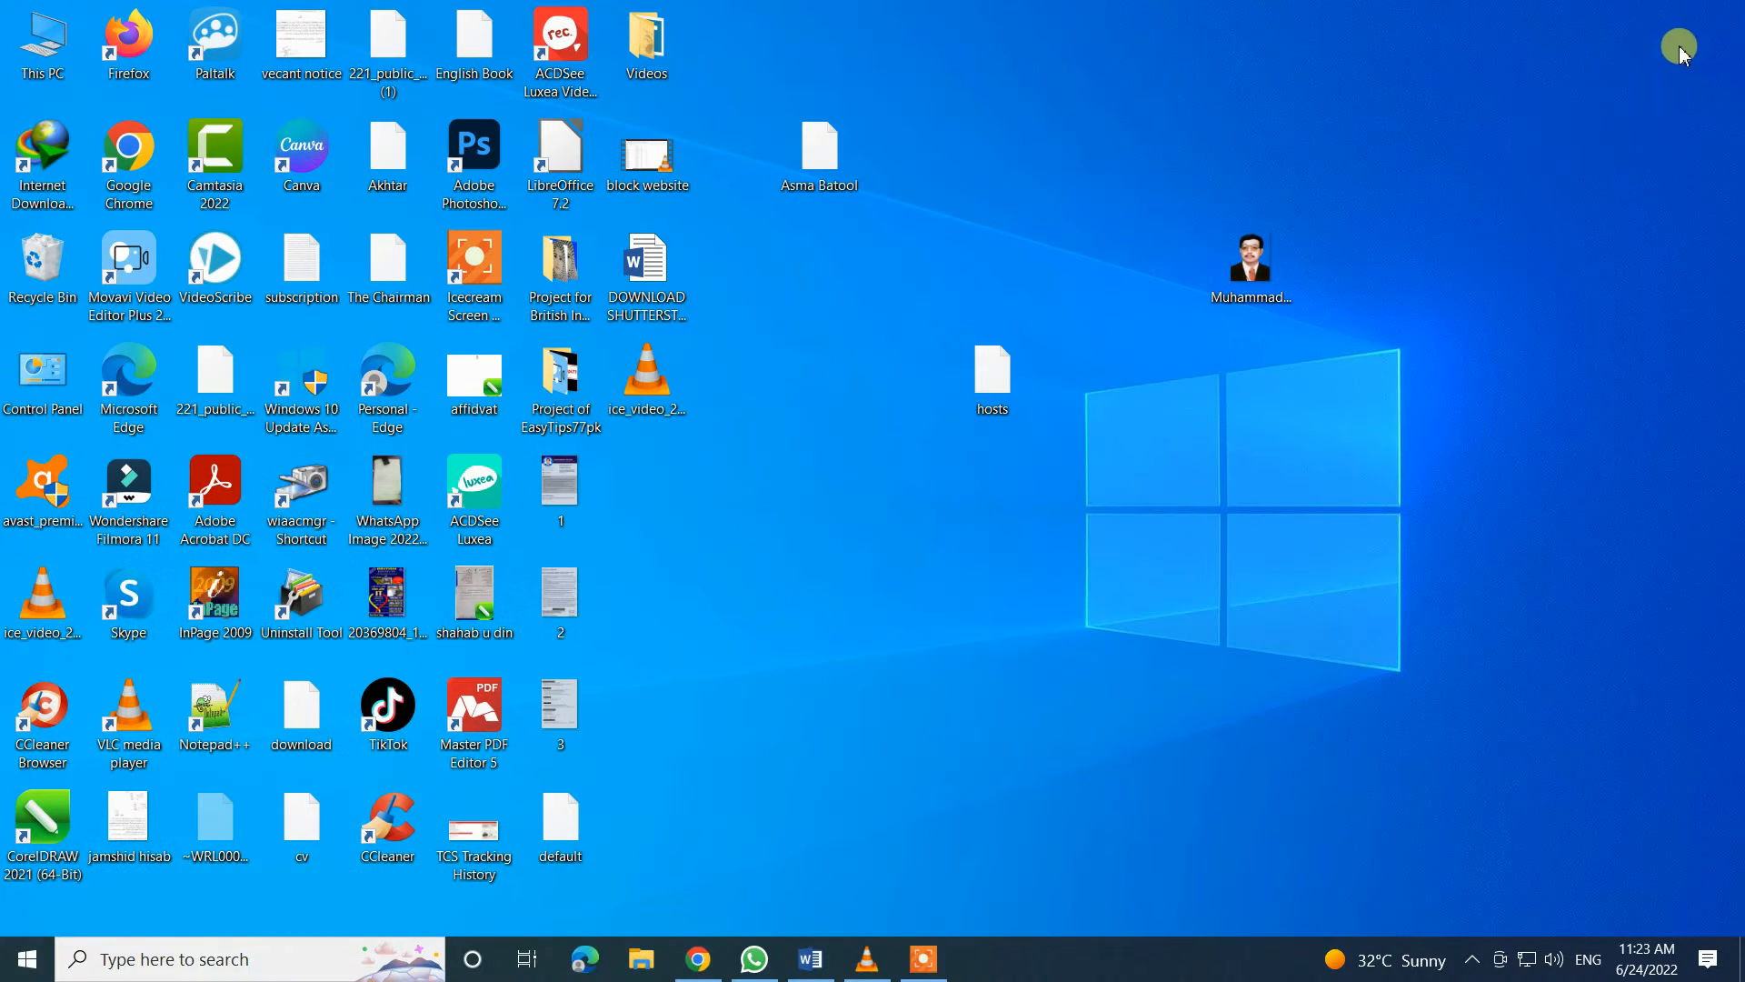
Open the desktop copy of the hosts file in Notepad and go to the end of its entries
{"action": "right_click", "coordinate": [1004, 384]}
{"action": "left_click", "coordinate": [1063, 400]}
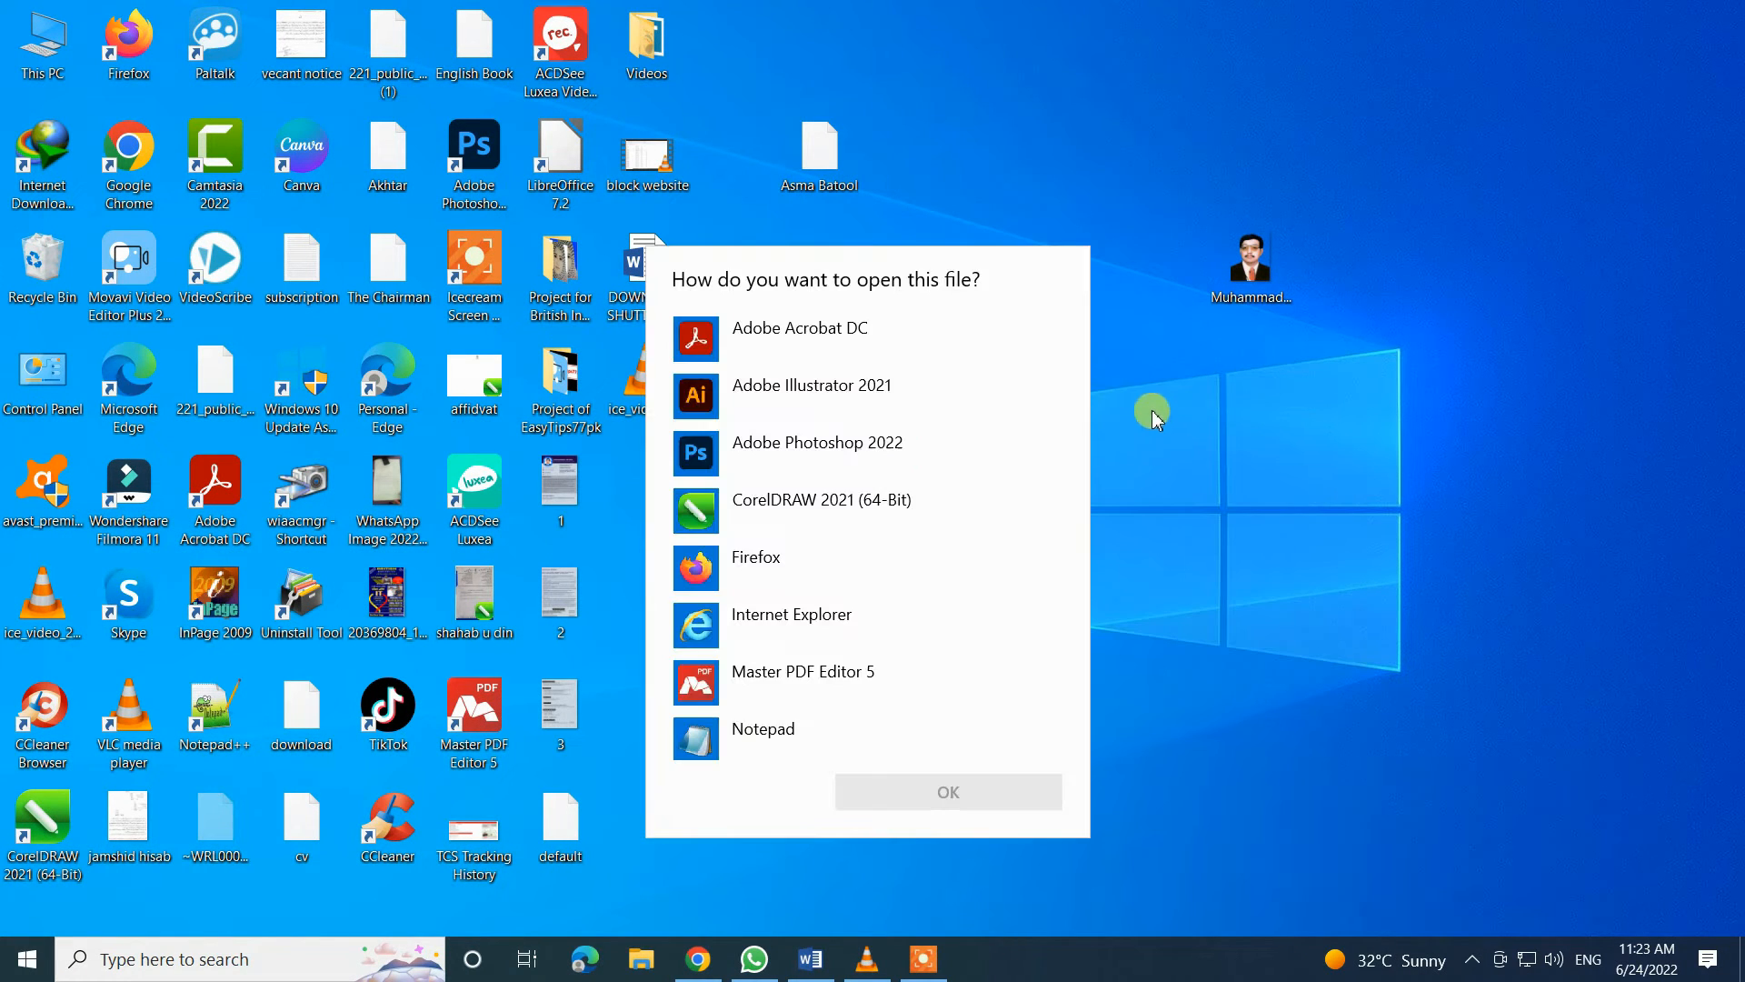
{"action": "left_click", "coordinate": [774, 741]}
{"action": "left_click", "coordinate": [969, 794]}
{"action": "scroll", "coordinate": [881, 600], "scroll_direction": "down", "scroll_amount": 9}
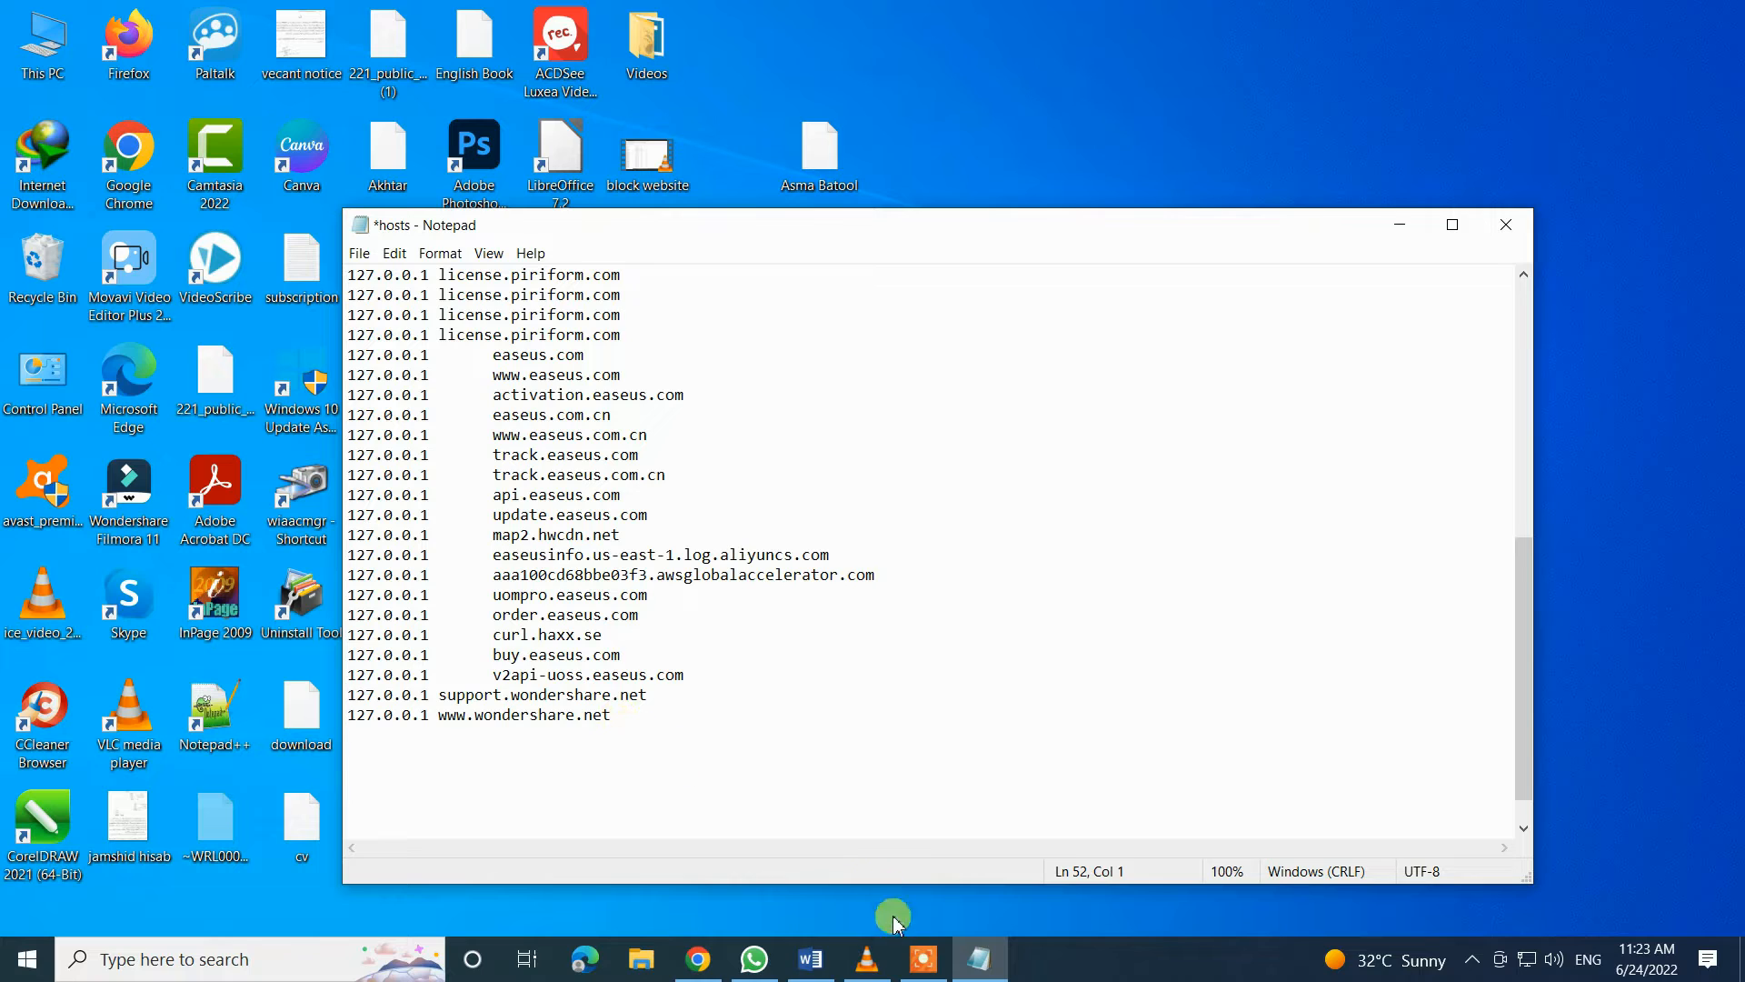
{"action": "left_click", "coordinate": [804, 964]}
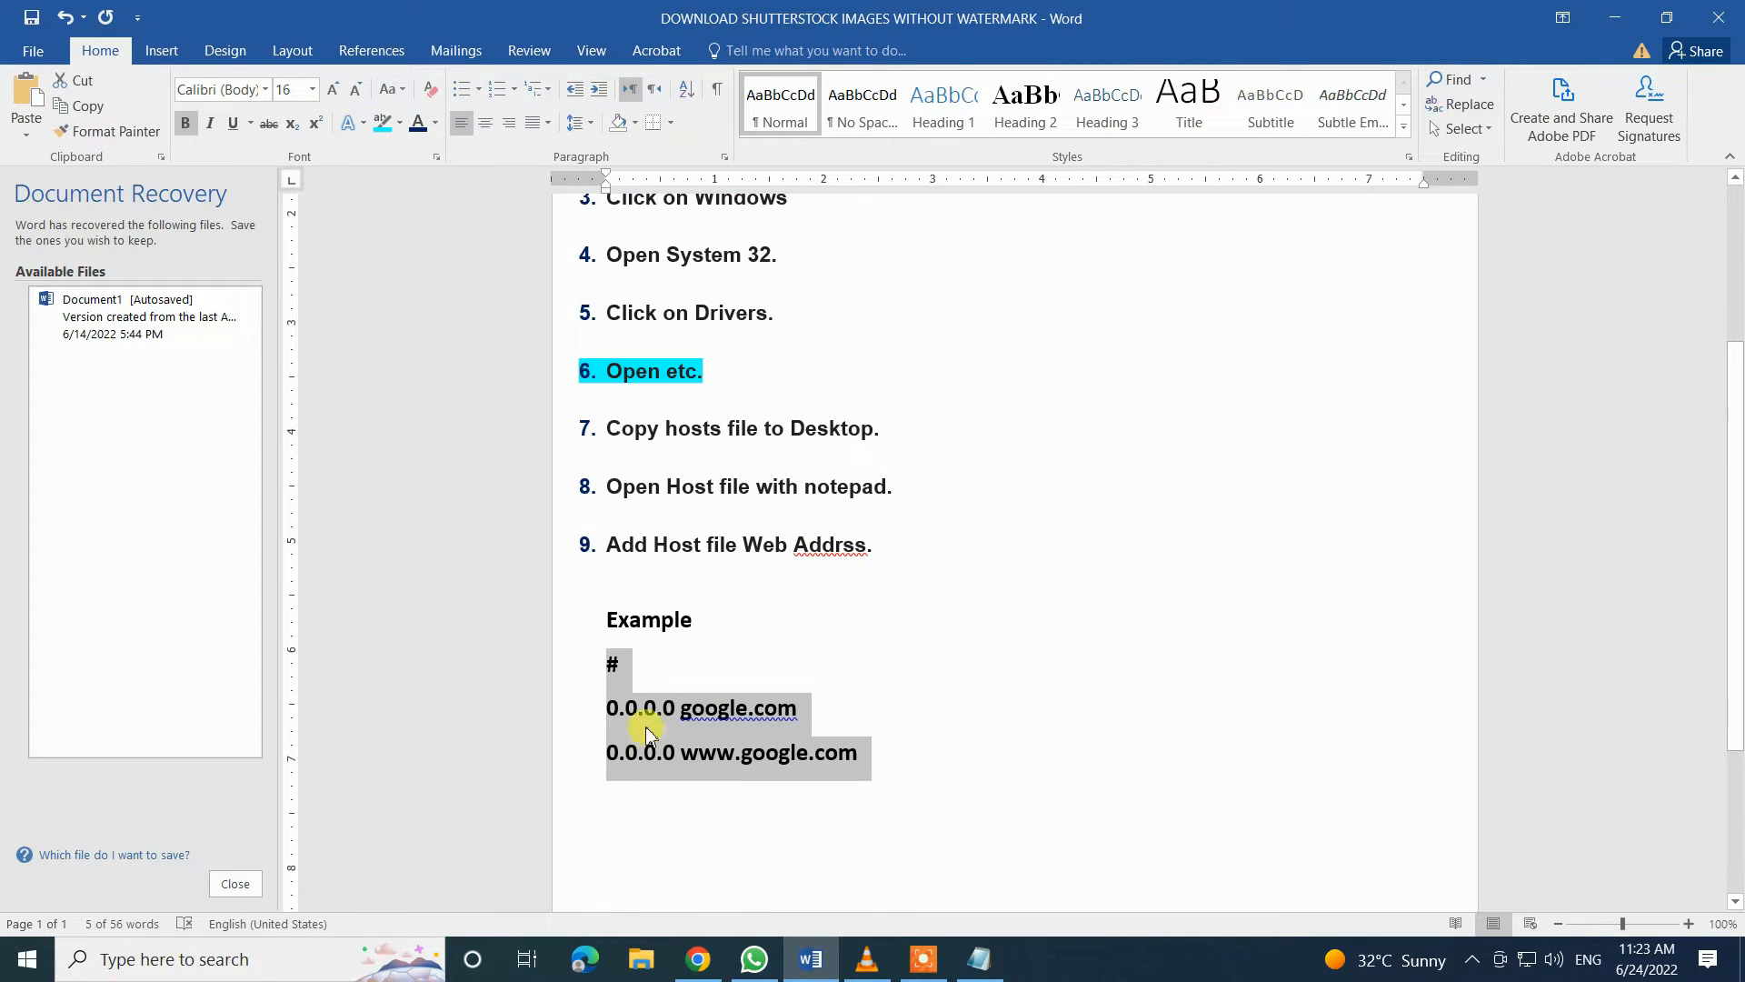
{"action": "right_click", "coordinate": [614, 673]}
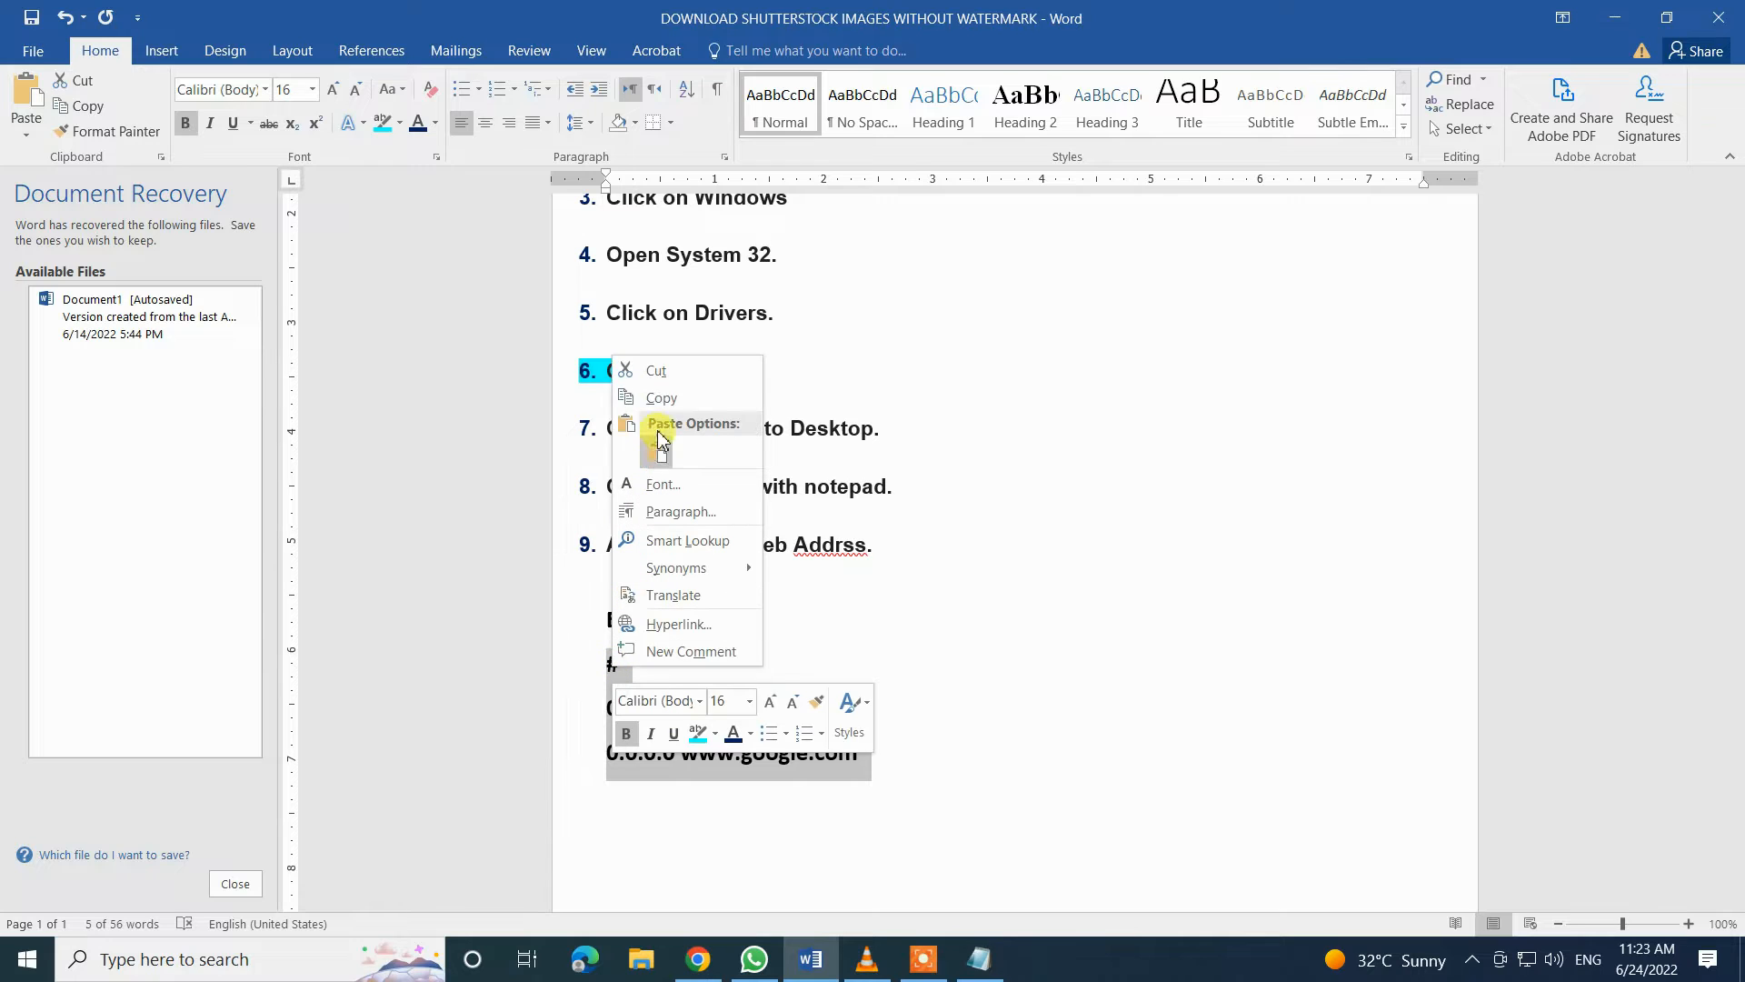
{"action": "left_click", "coordinate": [671, 394]}
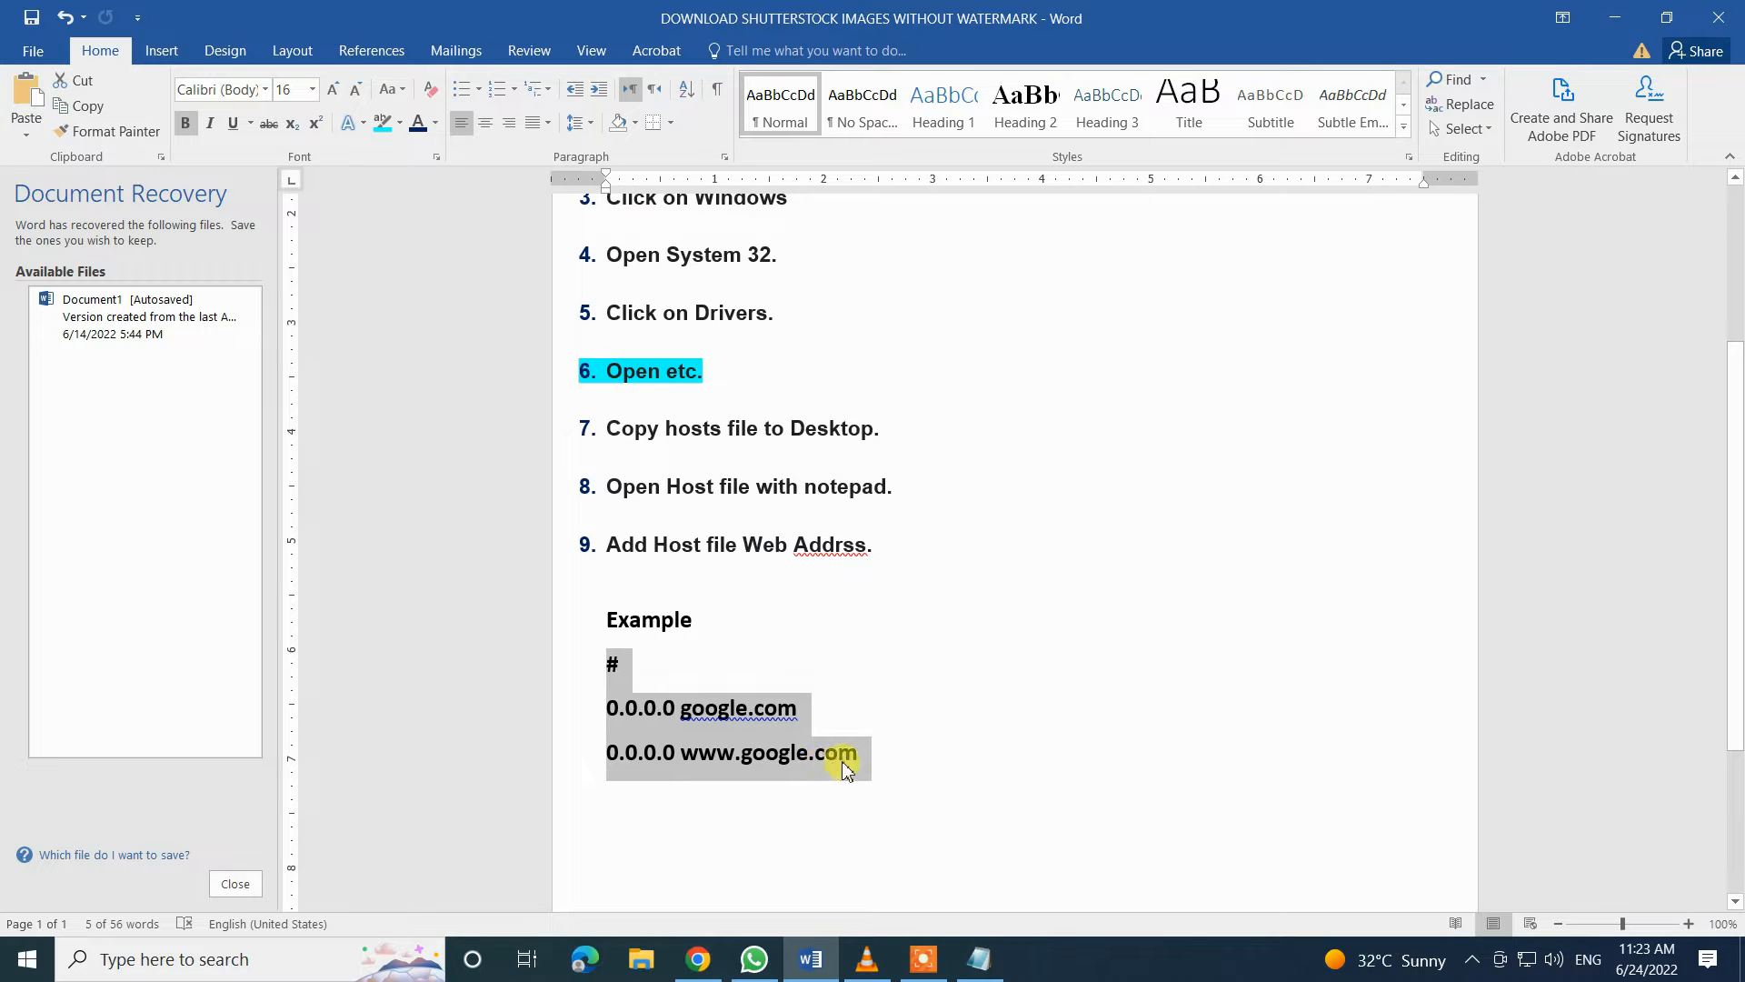
{"action": "left_click", "coordinate": [1615, 17]}
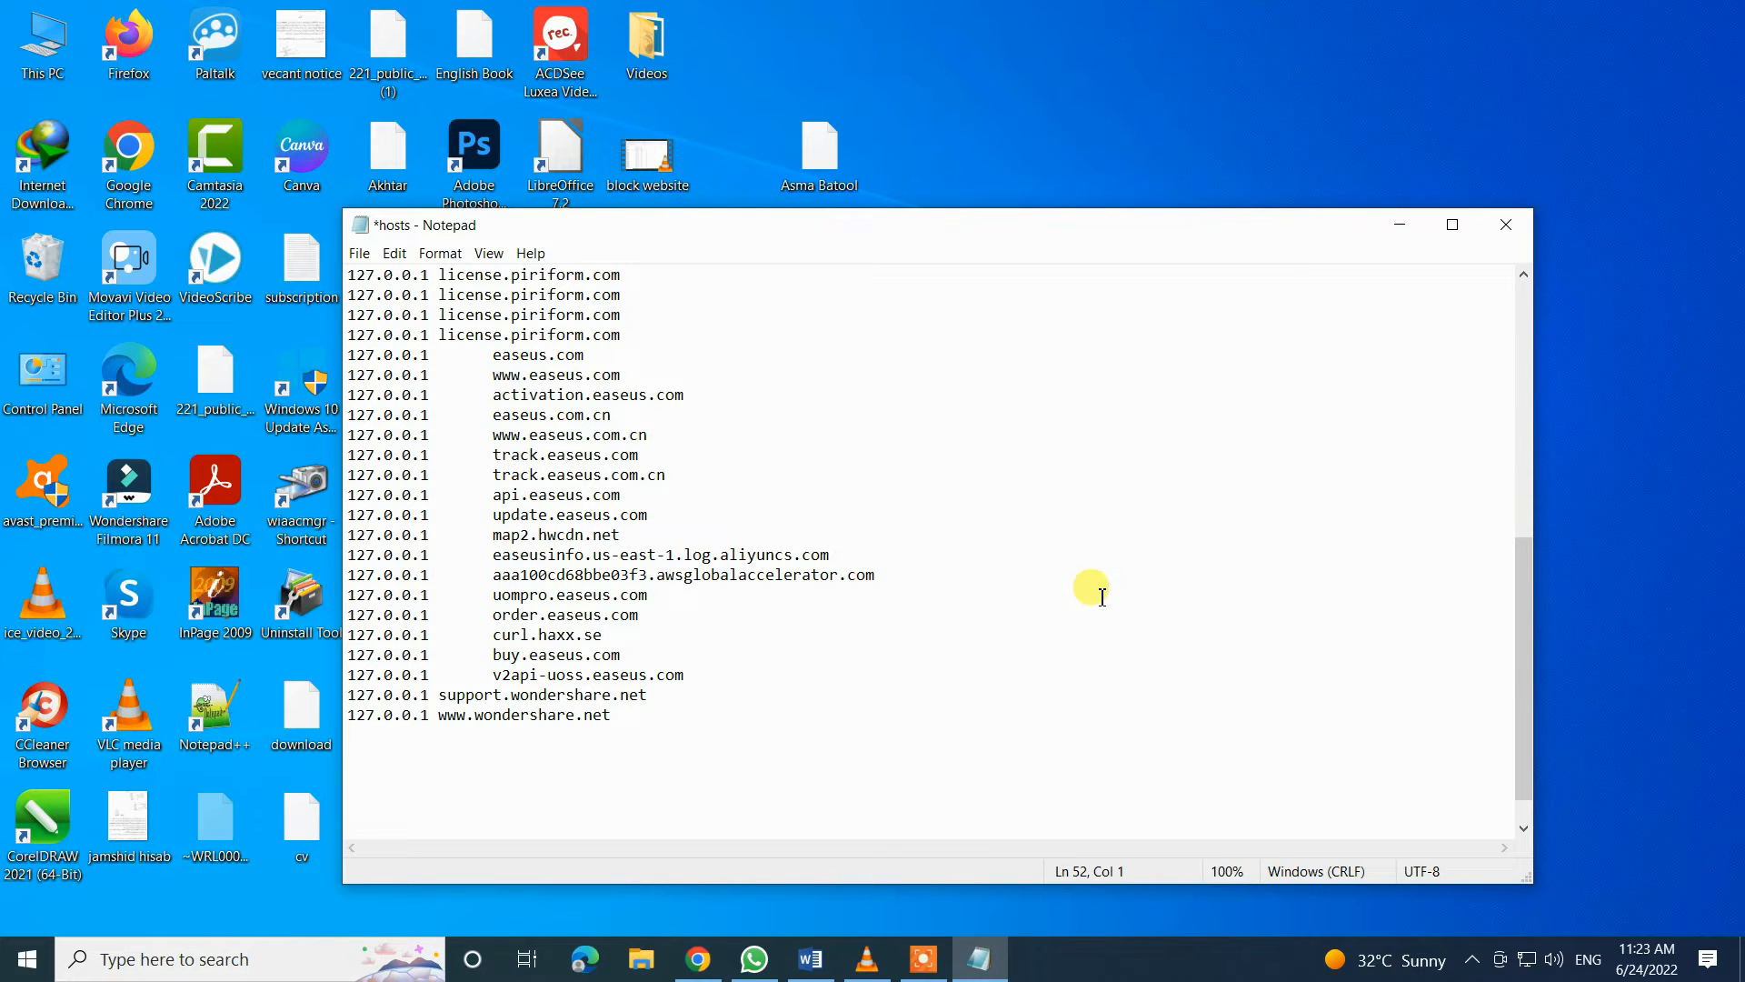
{"action": "key", "text": "ctrl+v"}
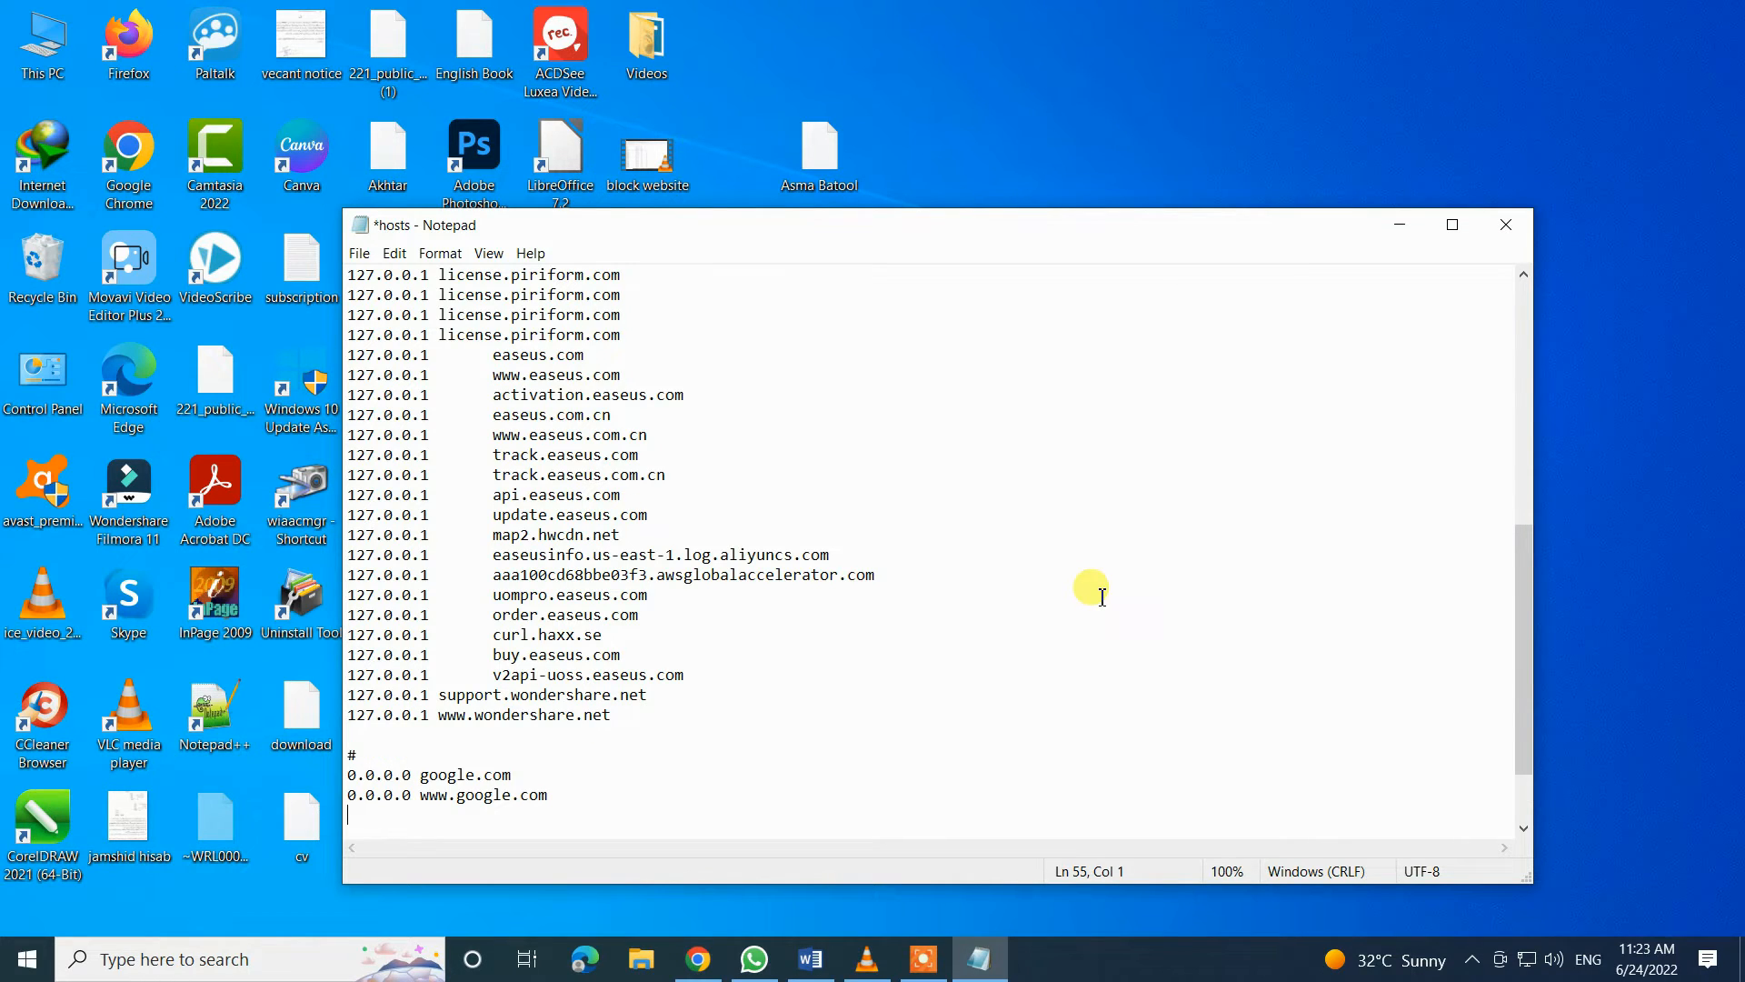
{"action": "left_click", "coordinate": [360, 254]}
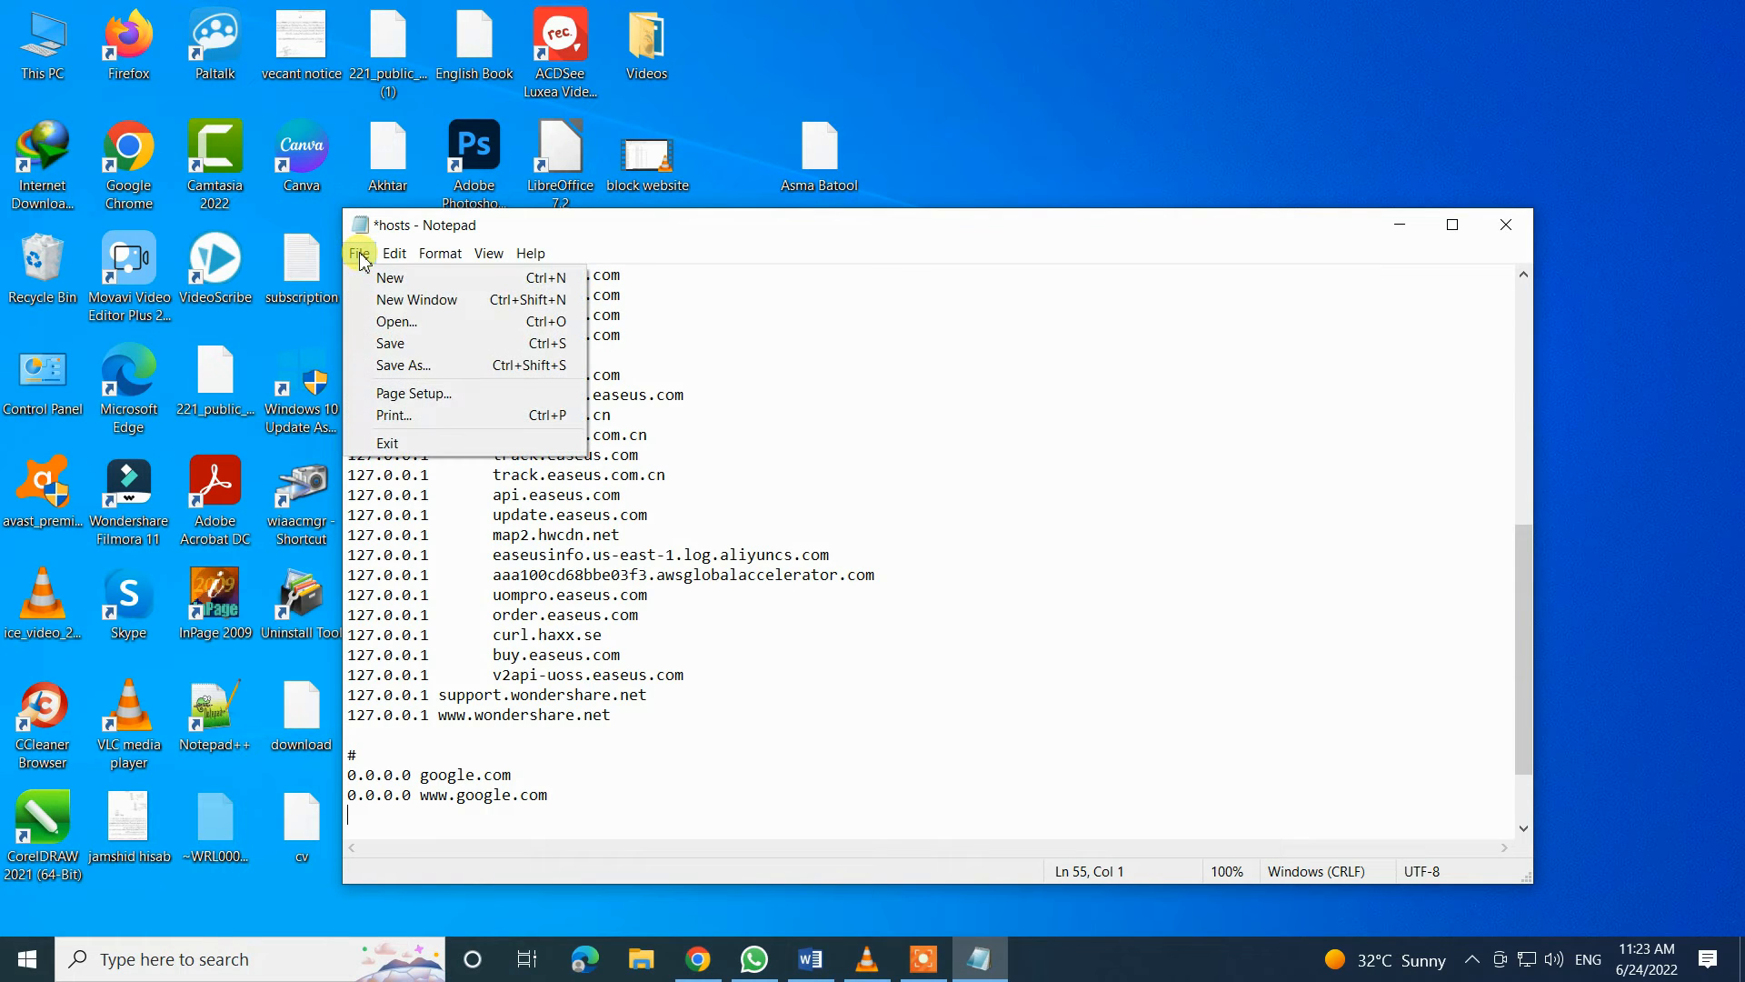
{"action": "left_click", "coordinate": [397, 346]}
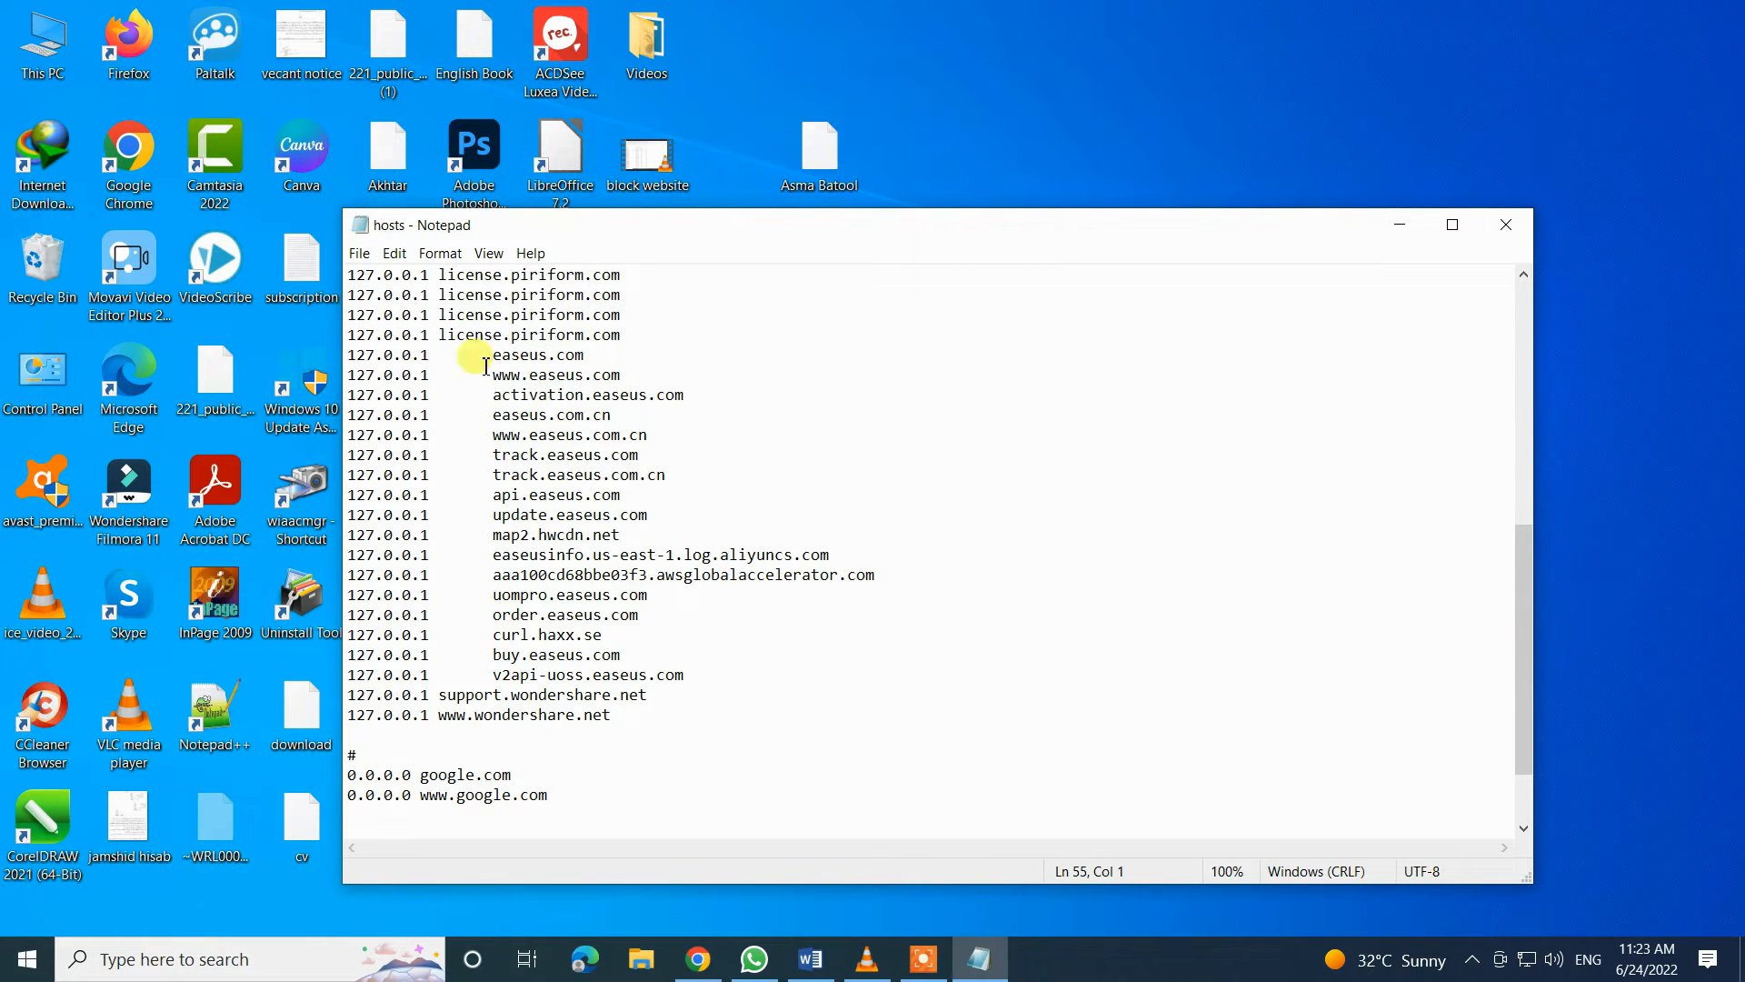
{"action": "left_click", "coordinate": [1506, 235]}
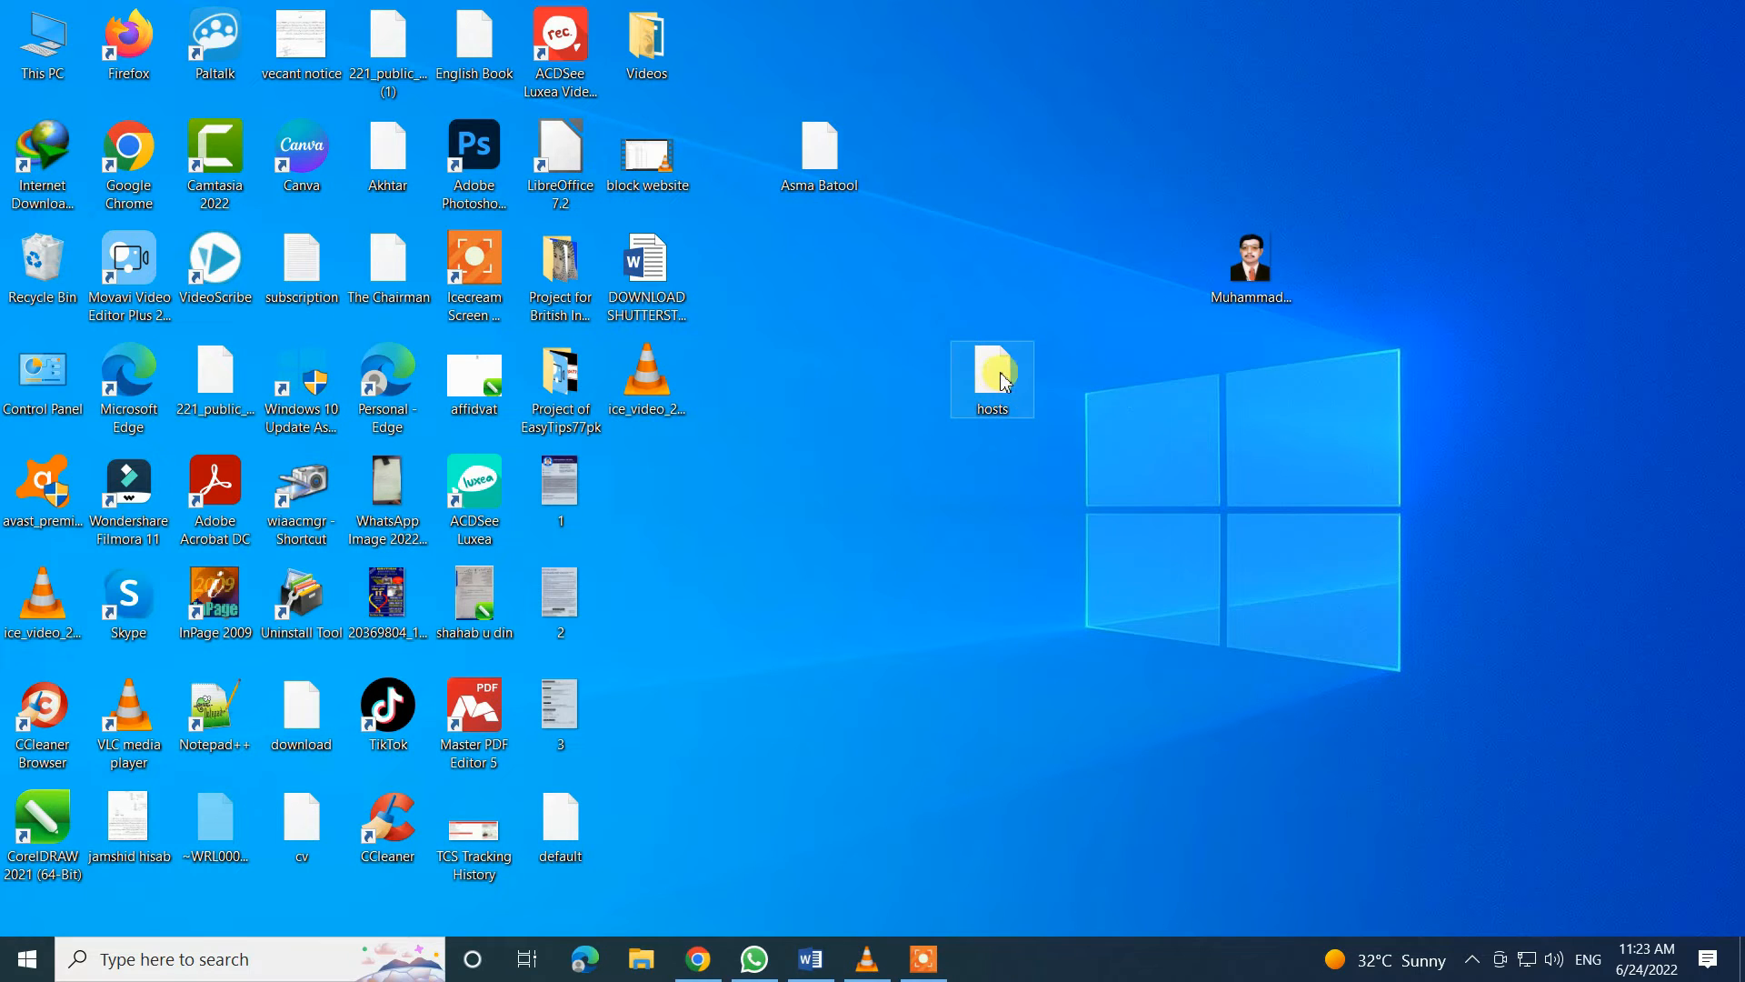
Copy the desktop hosts file into the System32\drivers\etc folder, replacing the existing one with administrator permission, and minimize the folder window
{"action": "right_click", "coordinate": [997, 382]}
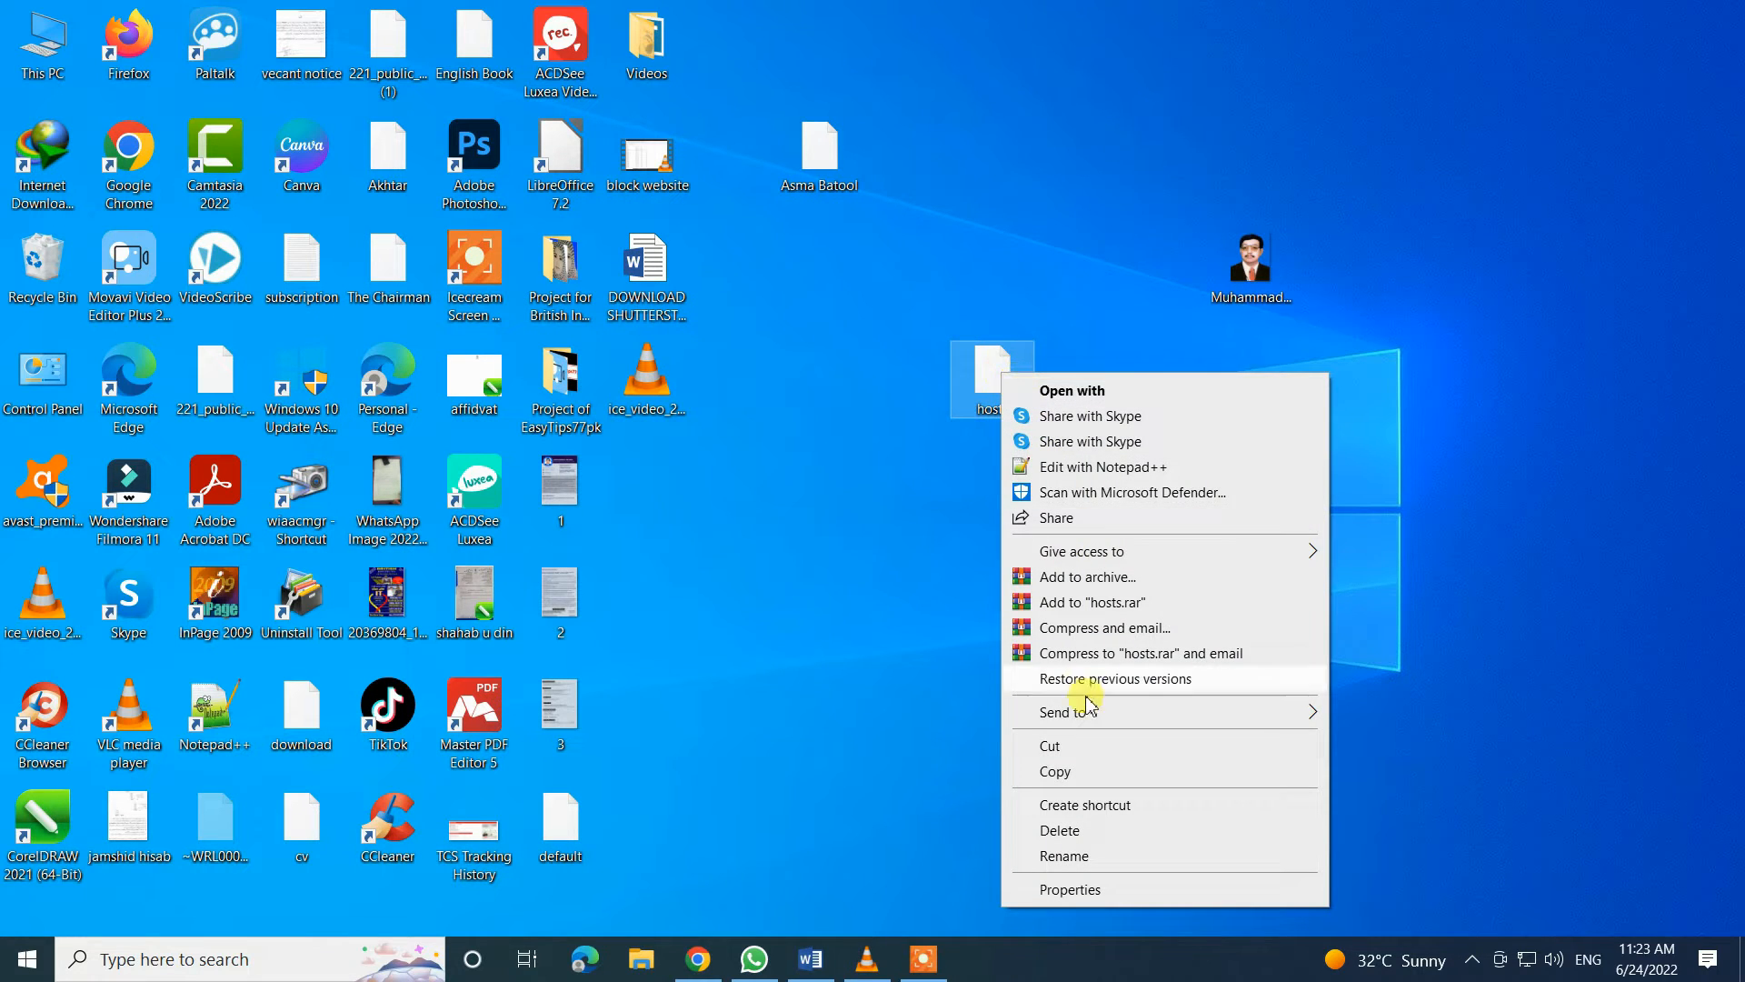
{"action": "left_click", "coordinate": [1083, 770]}
{"action": "left_click", "coordinate": [658, 966]}
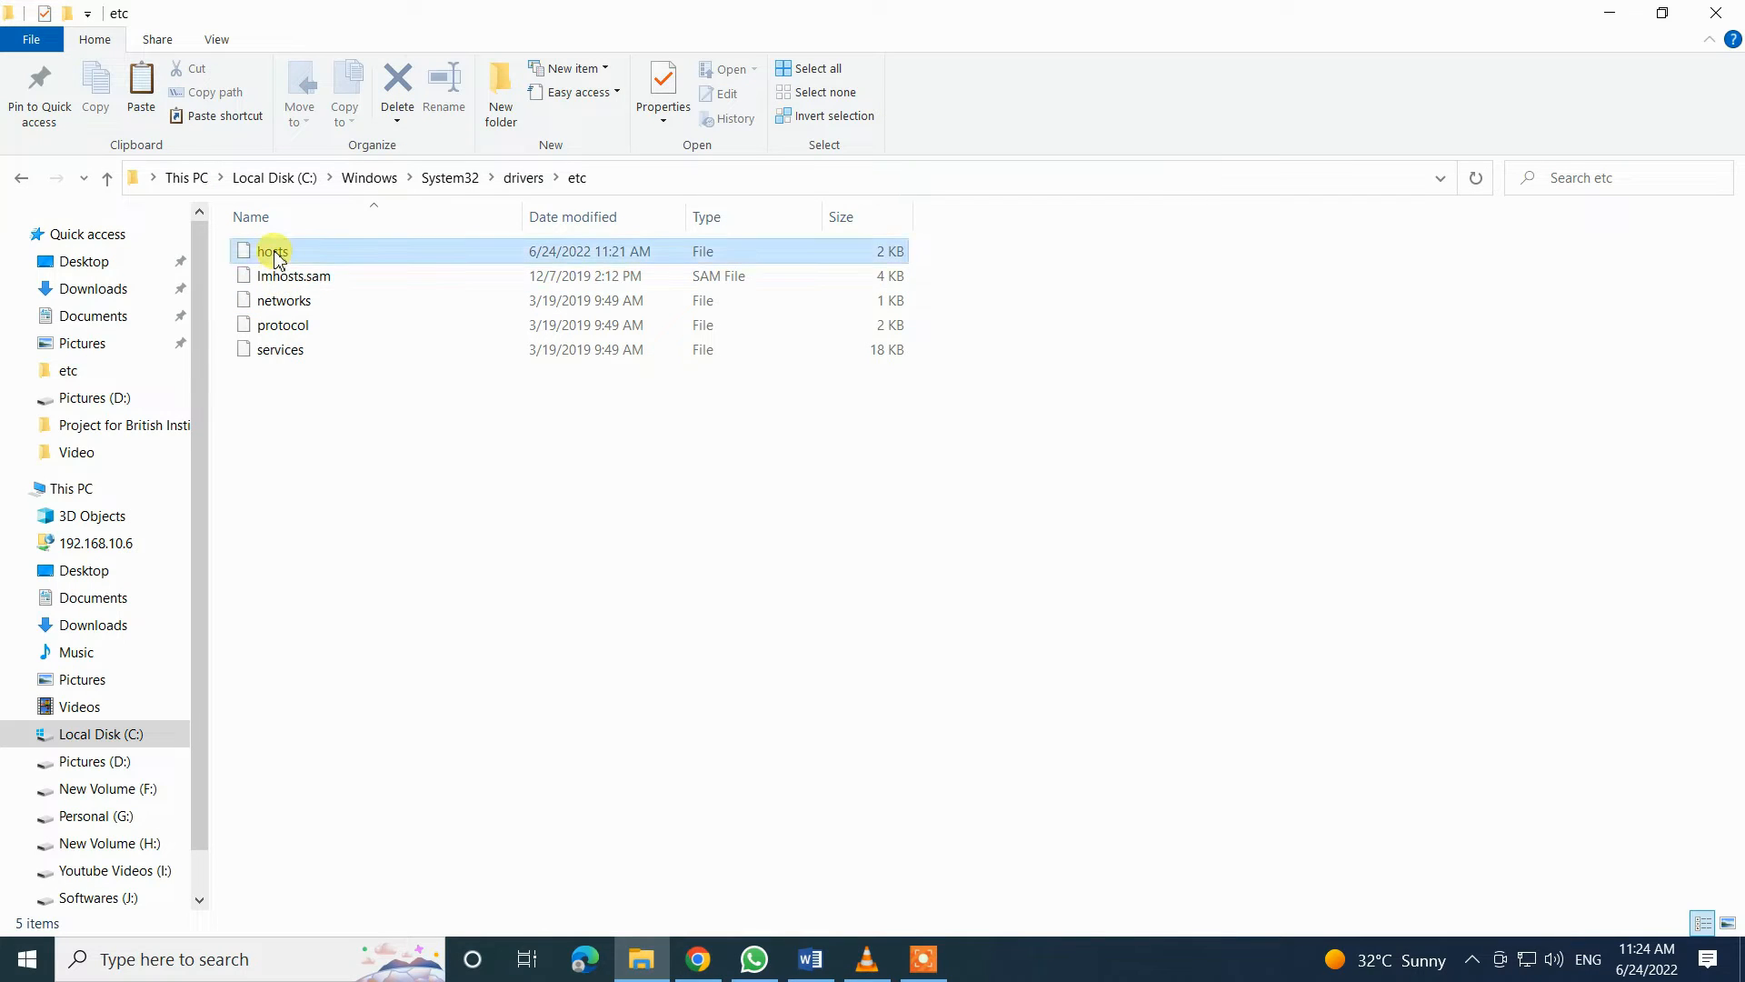
{"action": "right_click", "coordinate": [393, 447]}
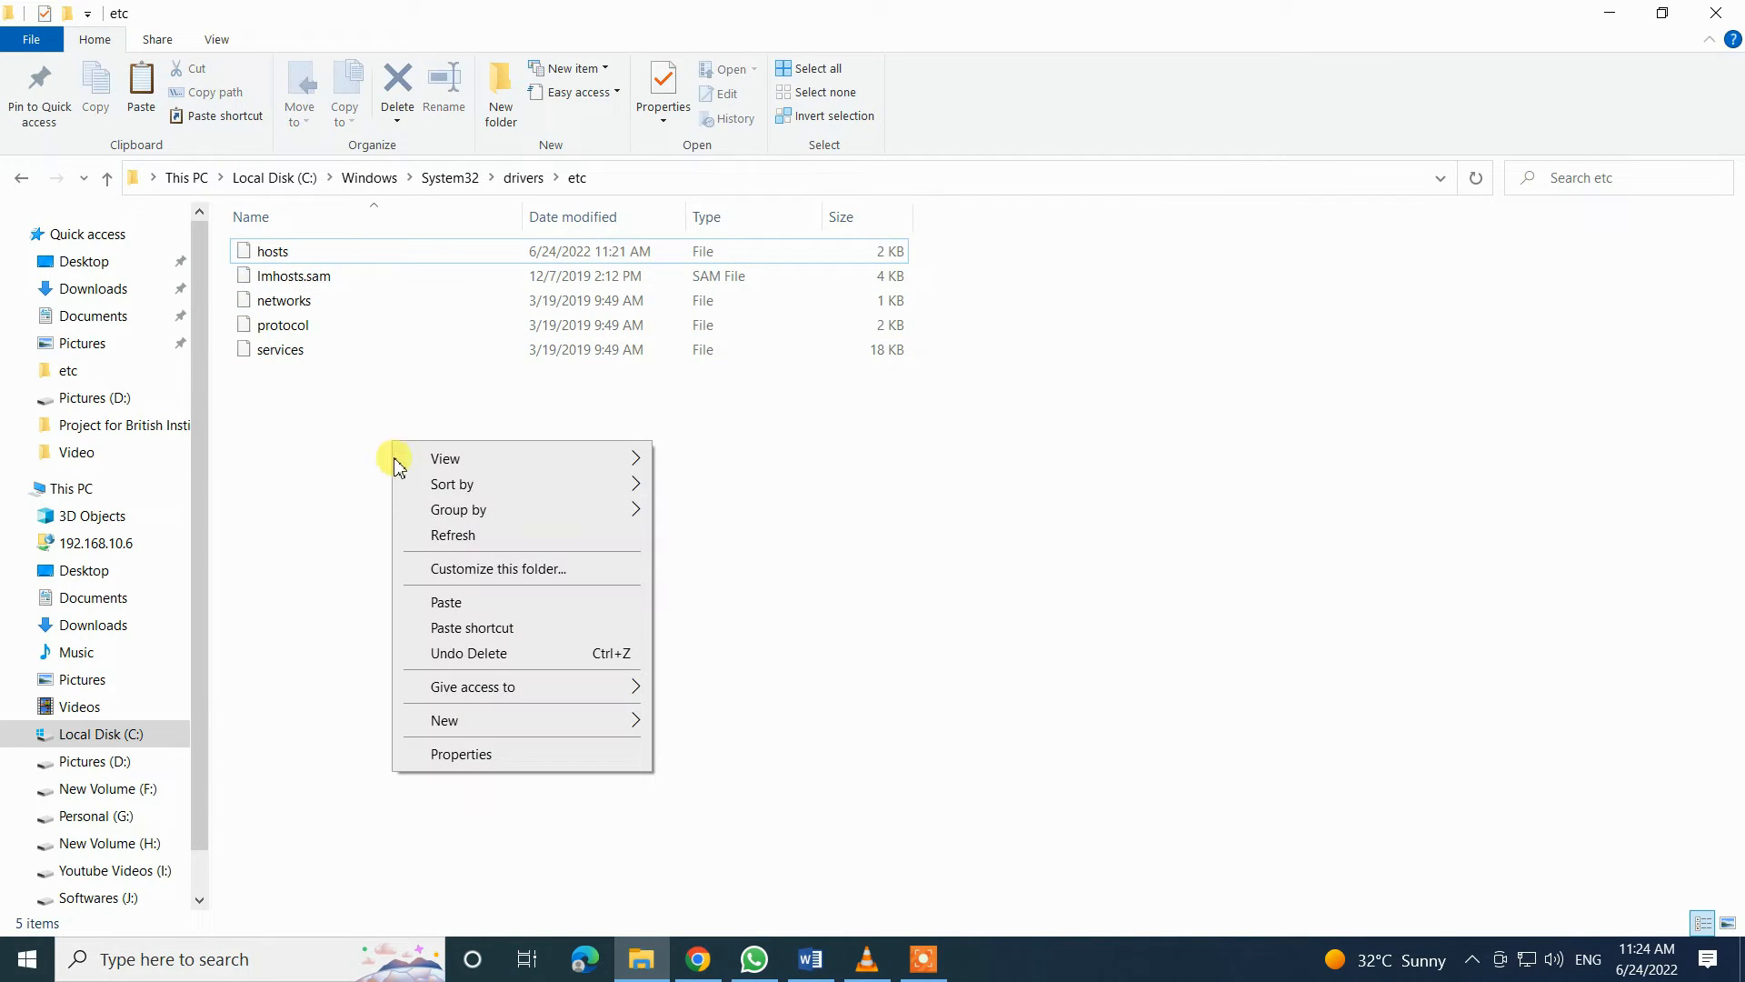
{"action": "left_click", "coordinate": [444, 602]}
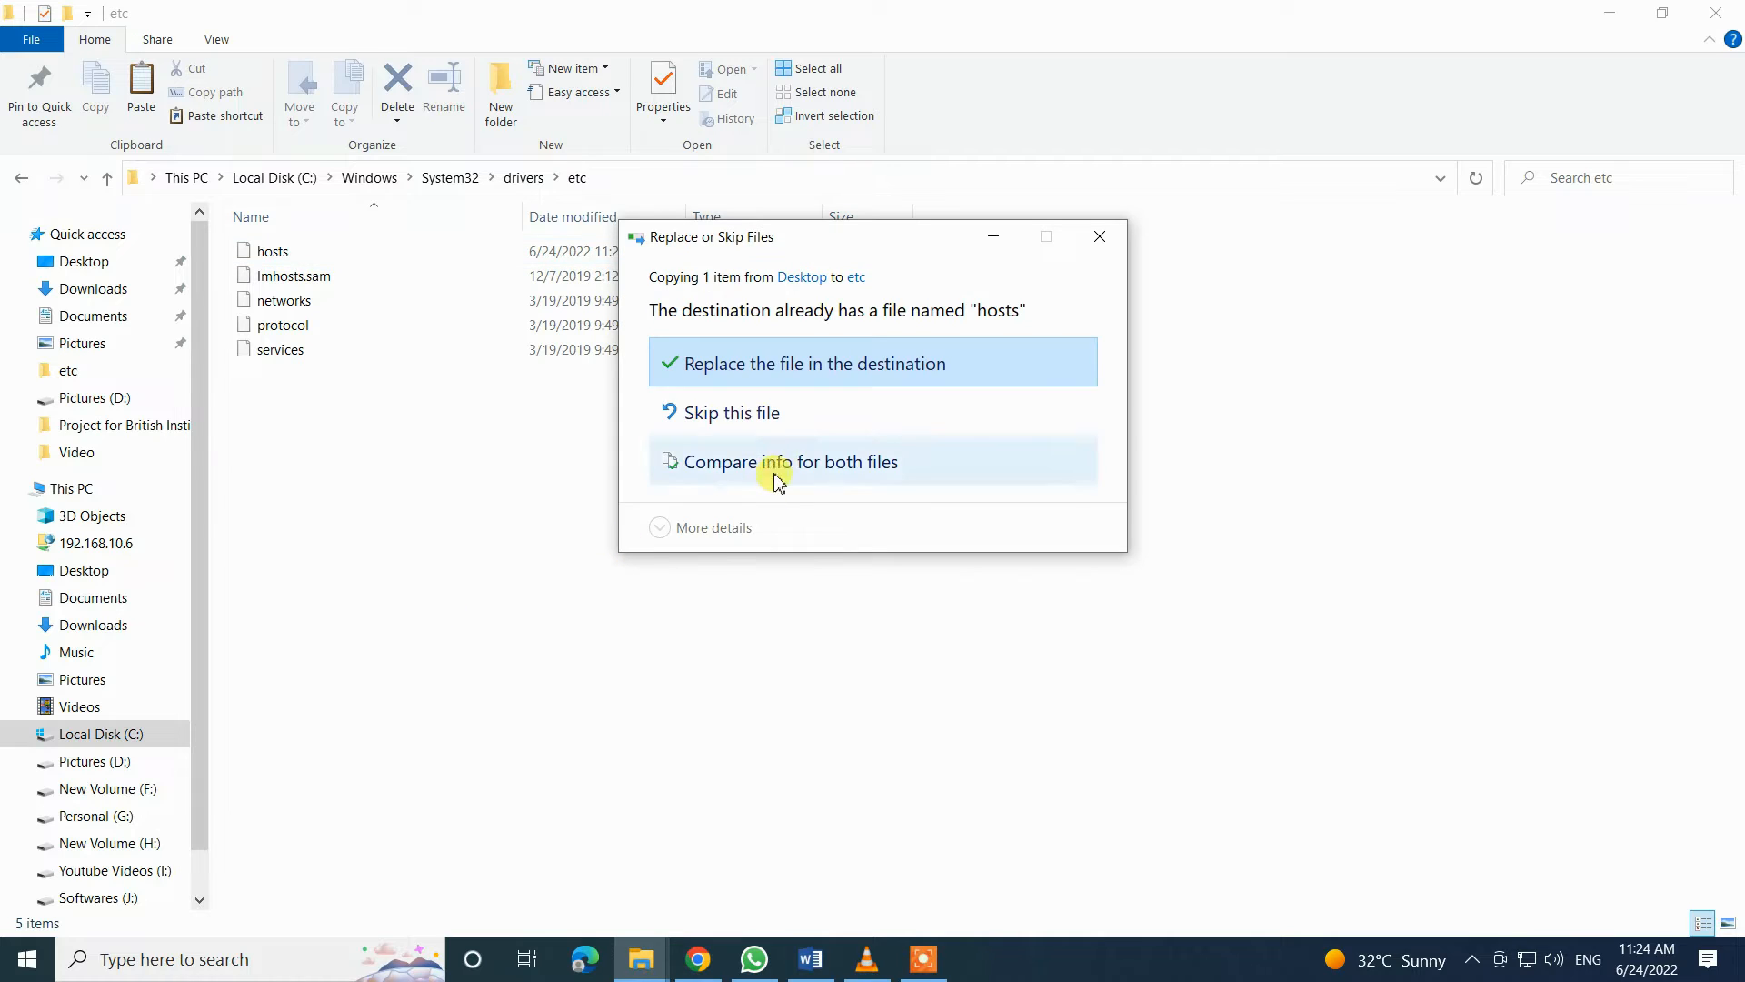
{"action": "left_click", "coordinate": [738, 368]}
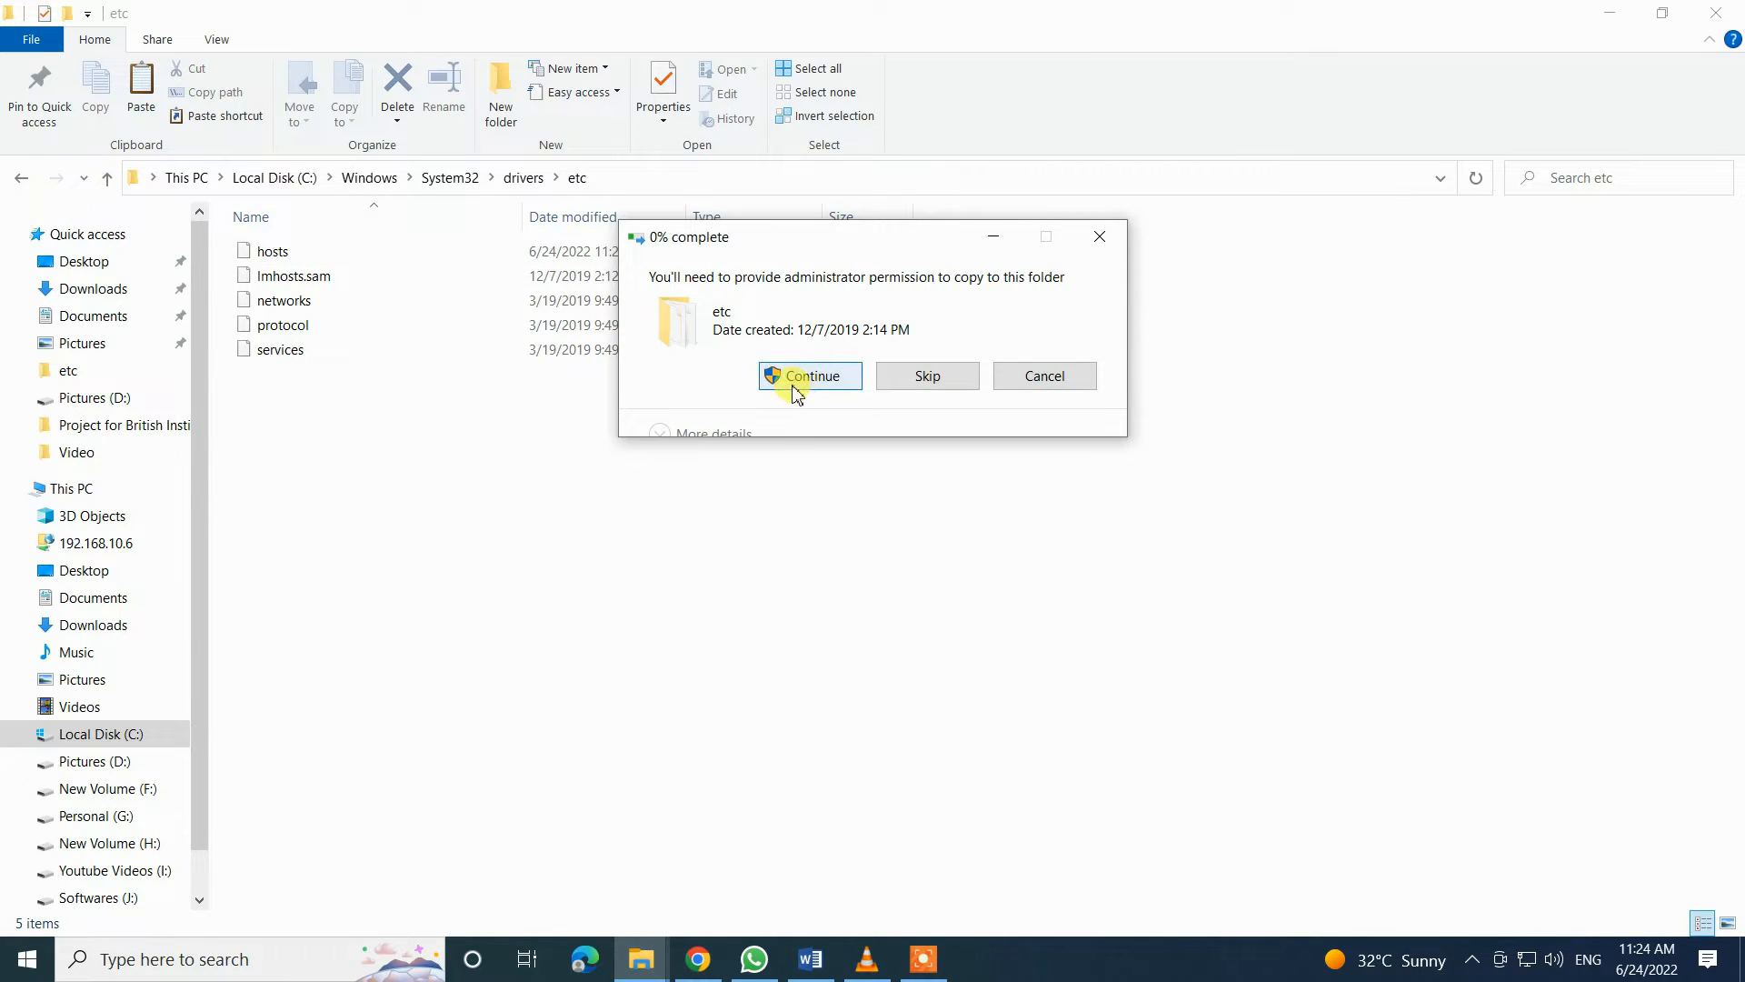
{"action": "left_click", "coordinate": [794, 388]}
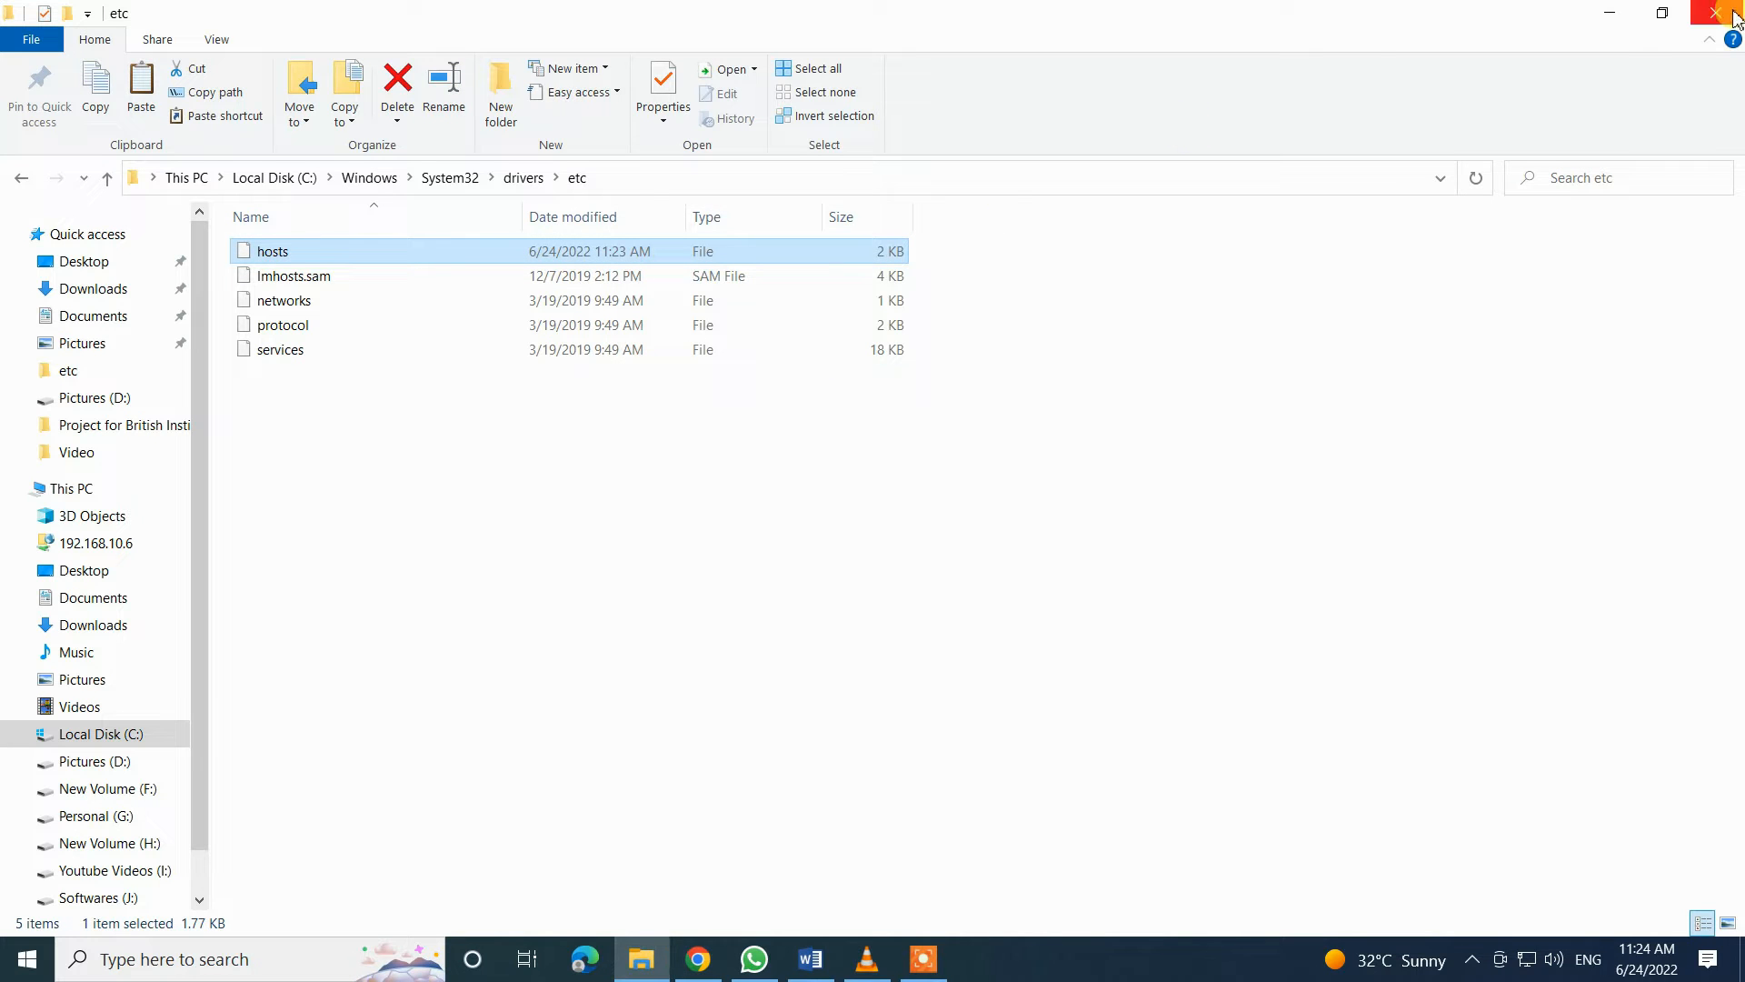
{"action": "left_click", "coordinate": [1608, 12]}
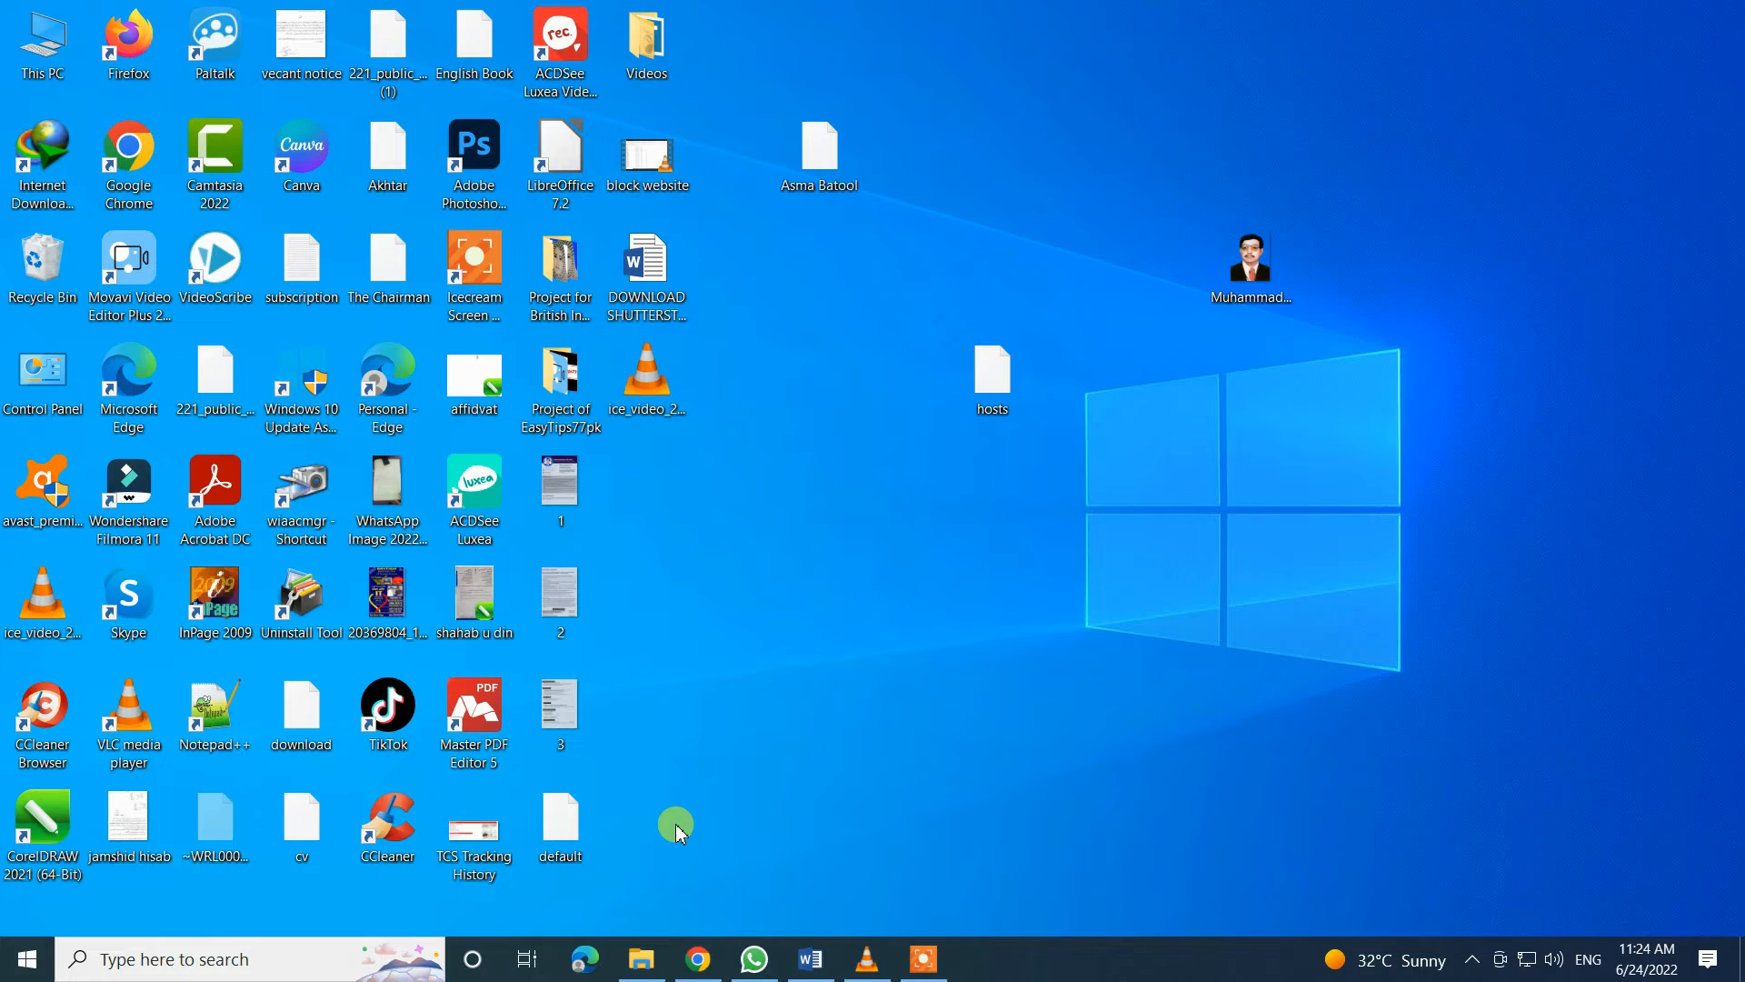
Switch to Microsoft Edge, test the block by opening google.com and searching for "dawn news", and close the browser
{"action": "left_click", "coordinate": [587, 964]}
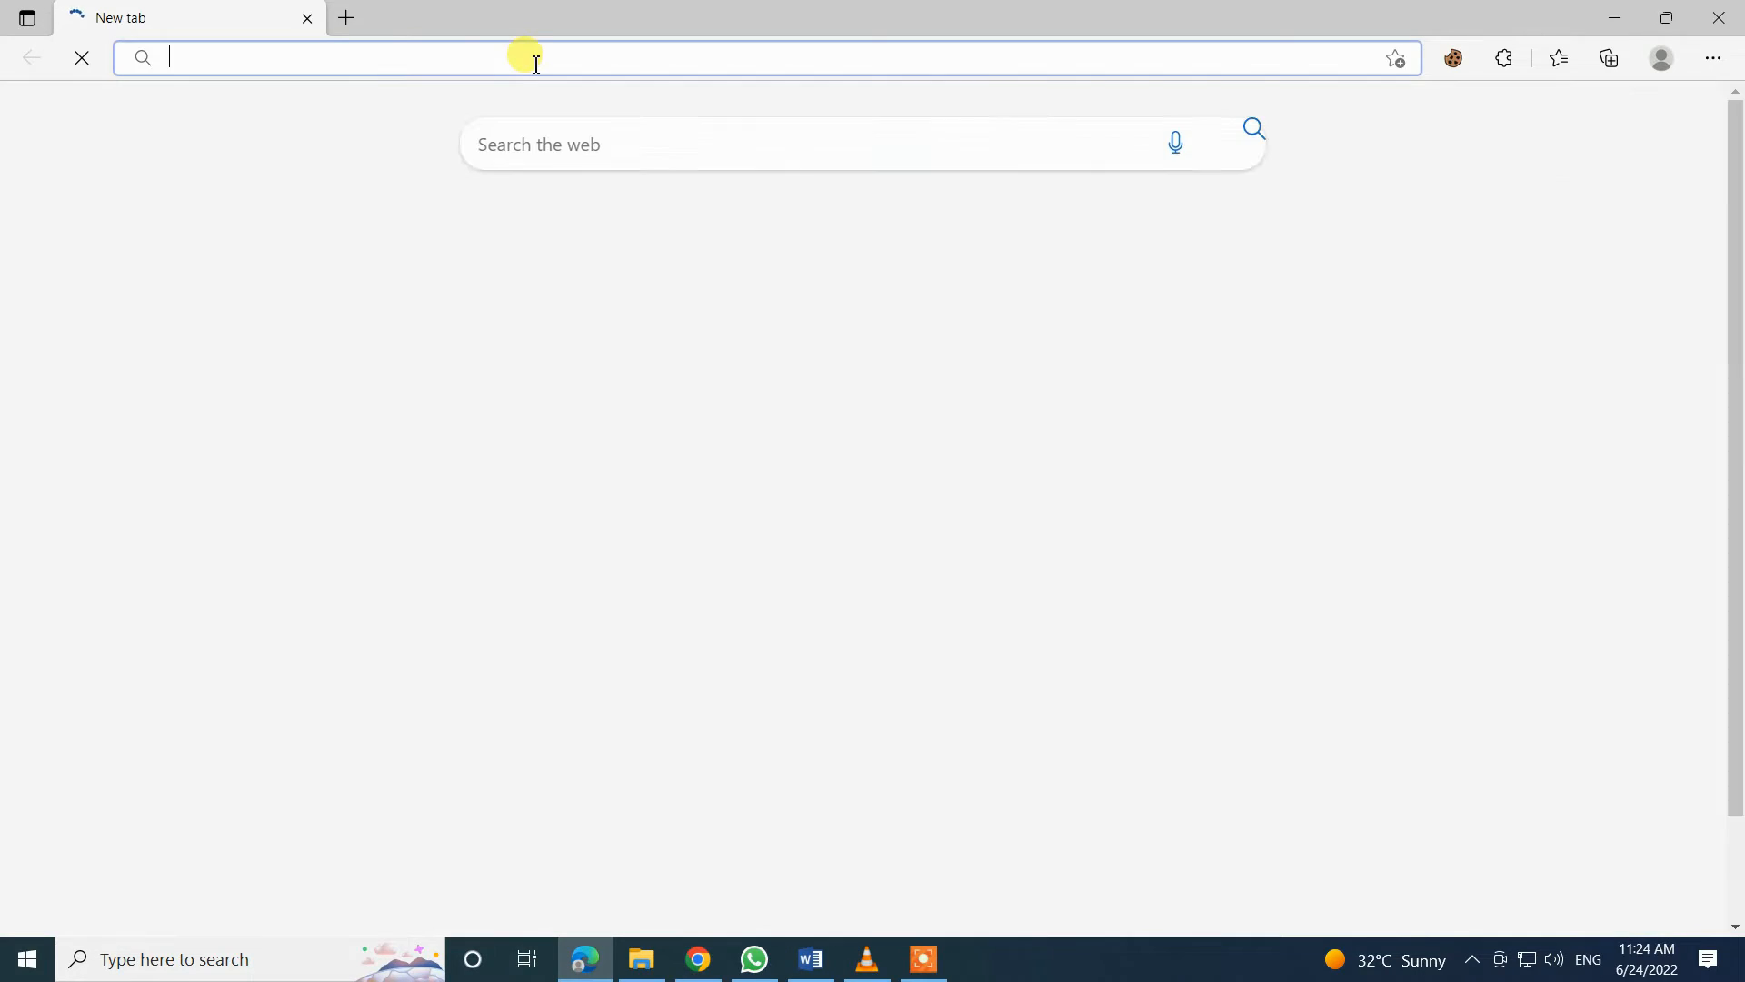
{"action": "type", "text": "google.com"}
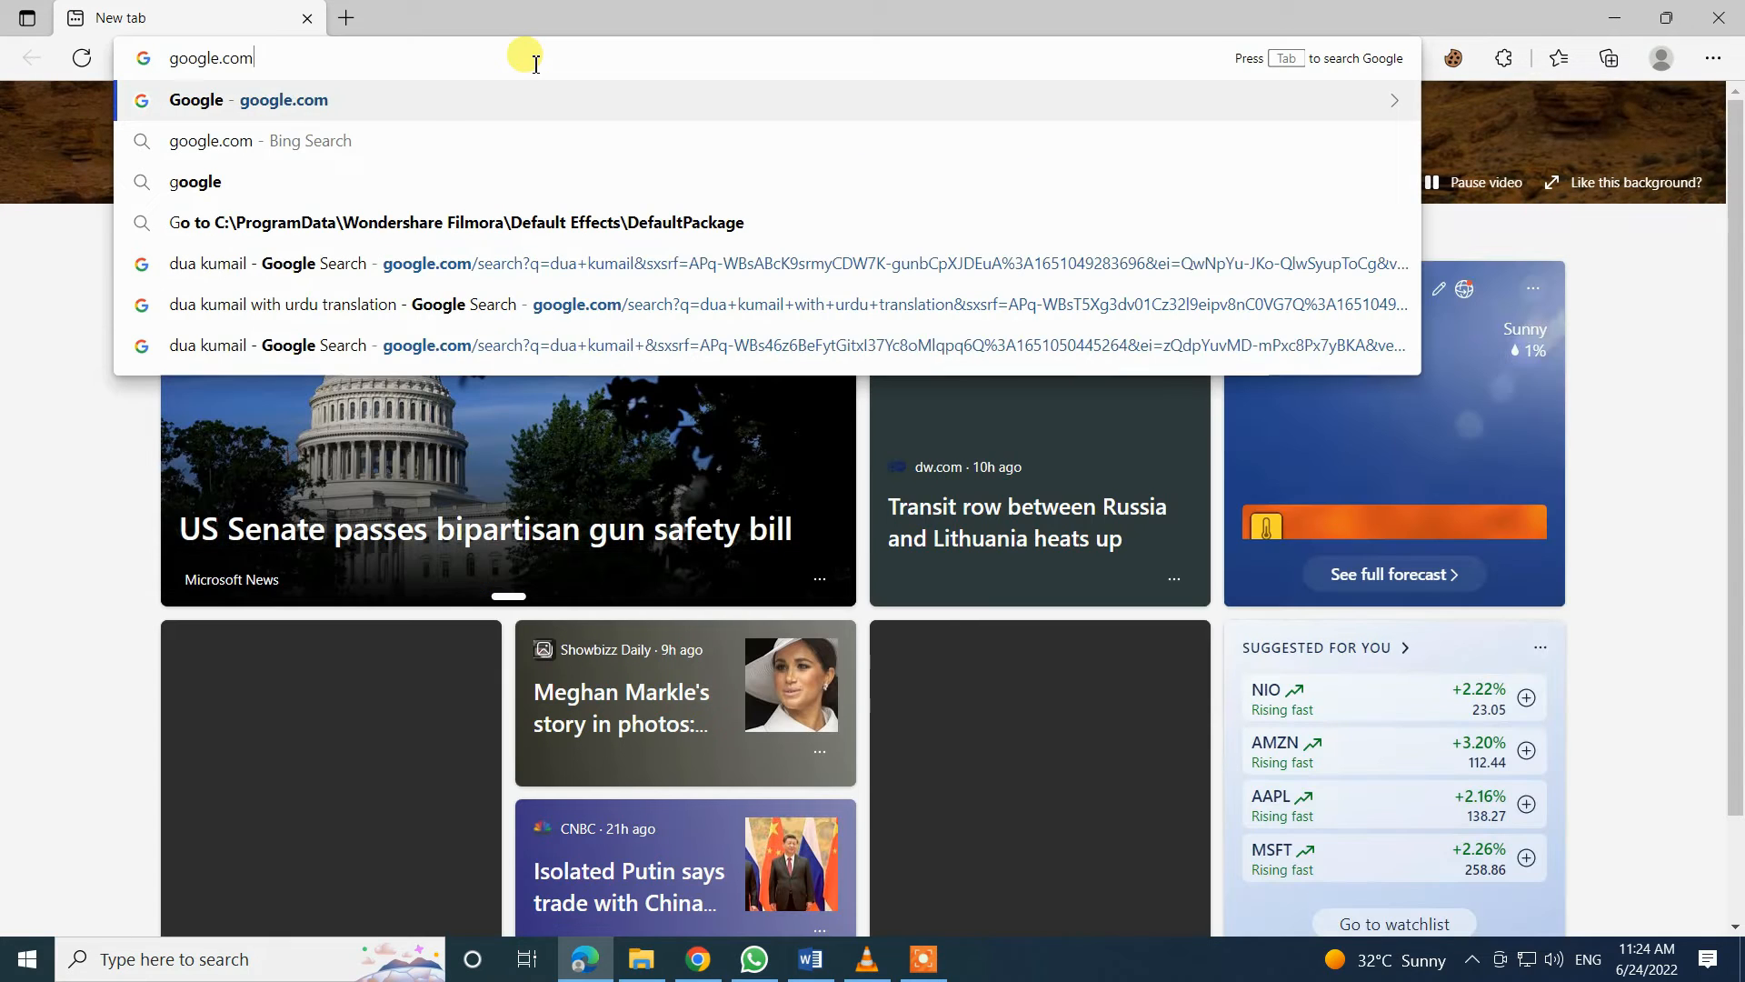
{"action": "key", "text": "Return"}
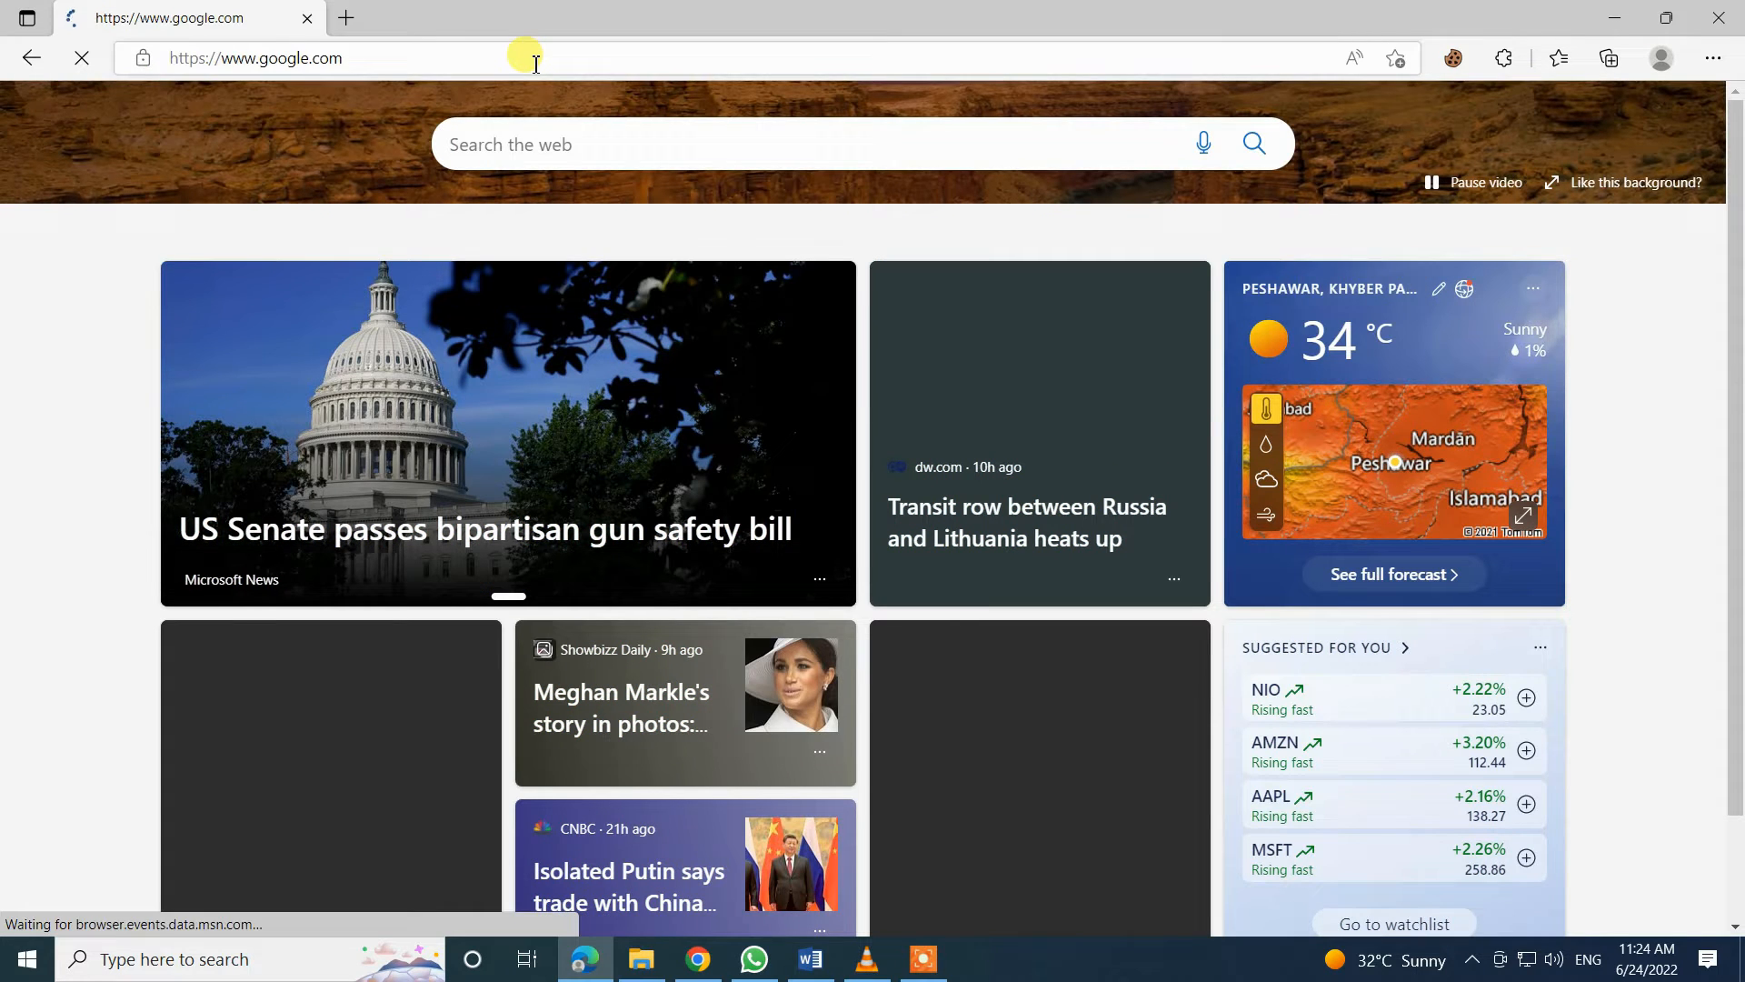
{"action": "type", "text": "dawn"}
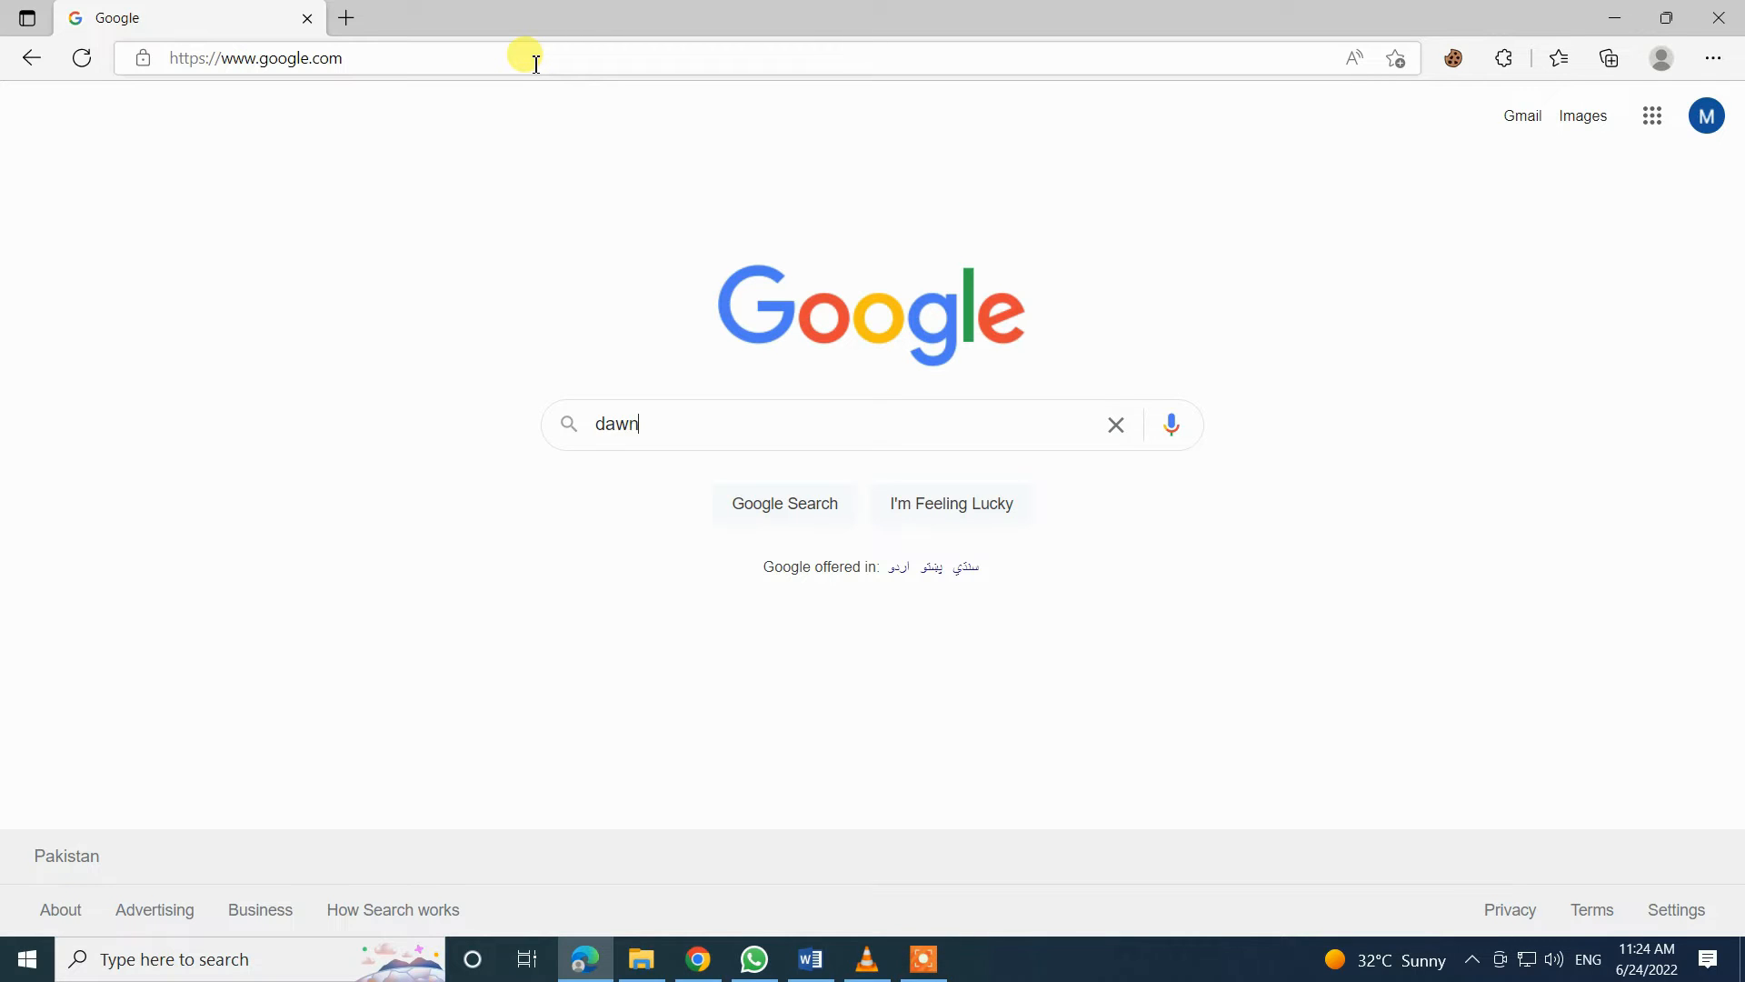
{"action": "type", "text": " new"}
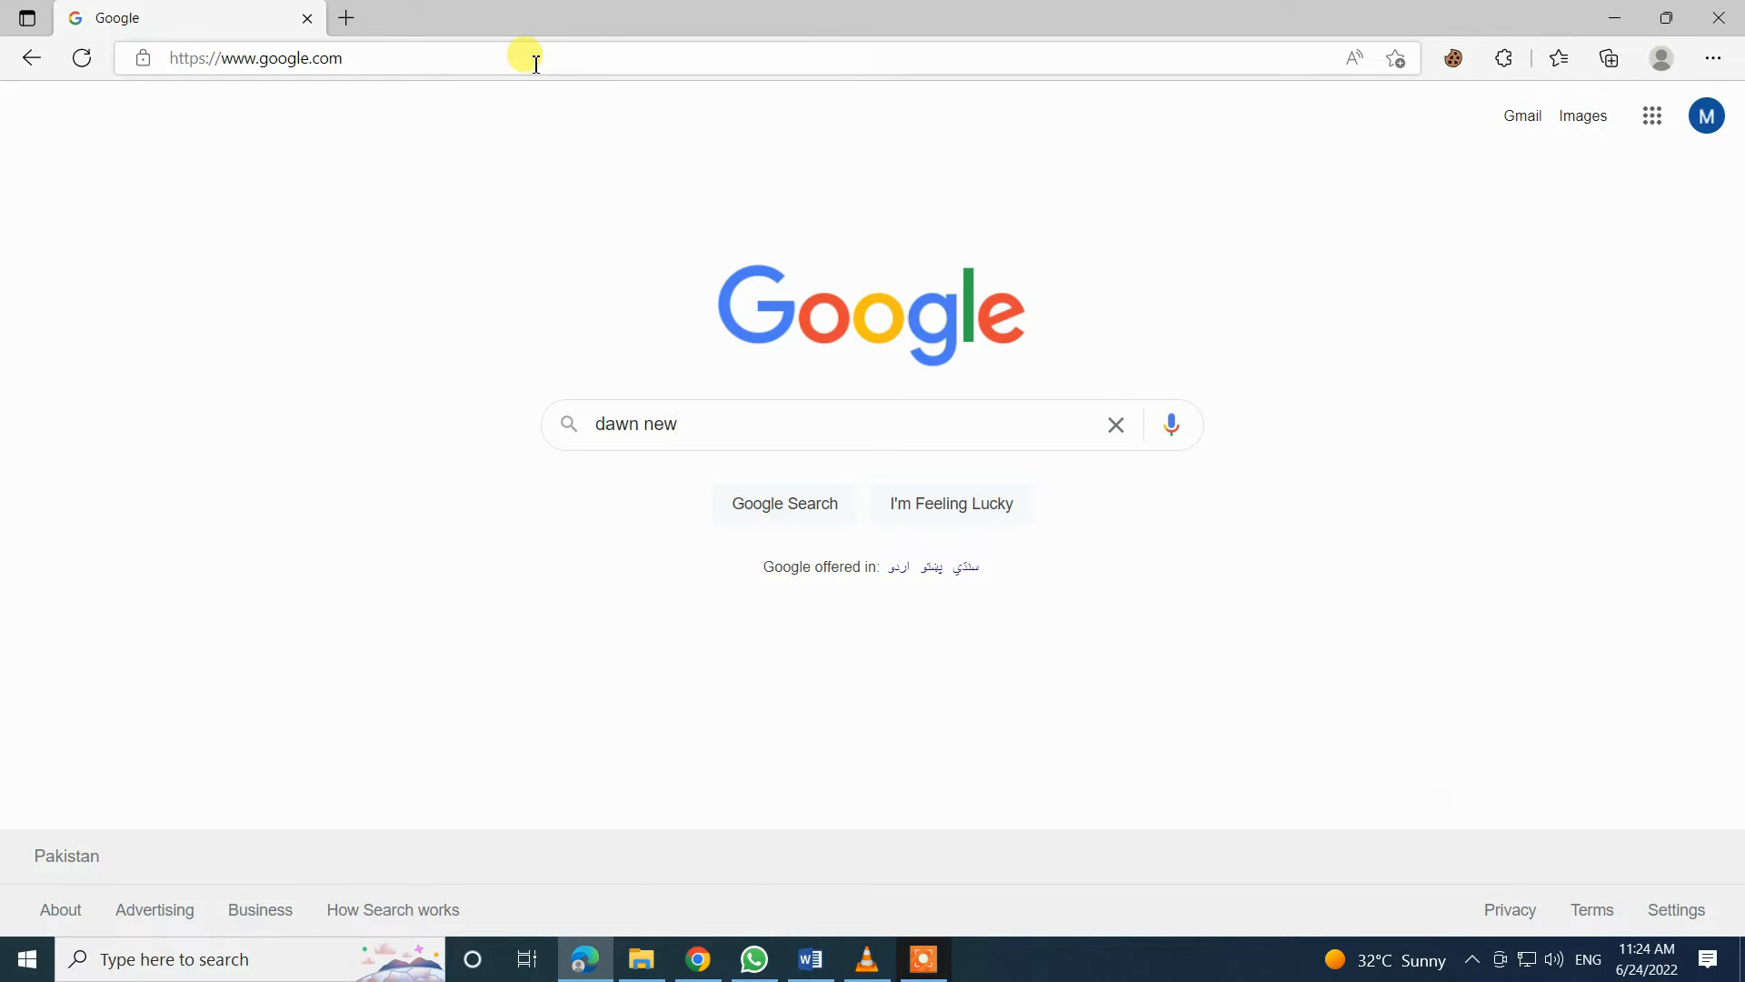
{"action": "type", "text": "s"}
{"action": "key", "text": "Return"}
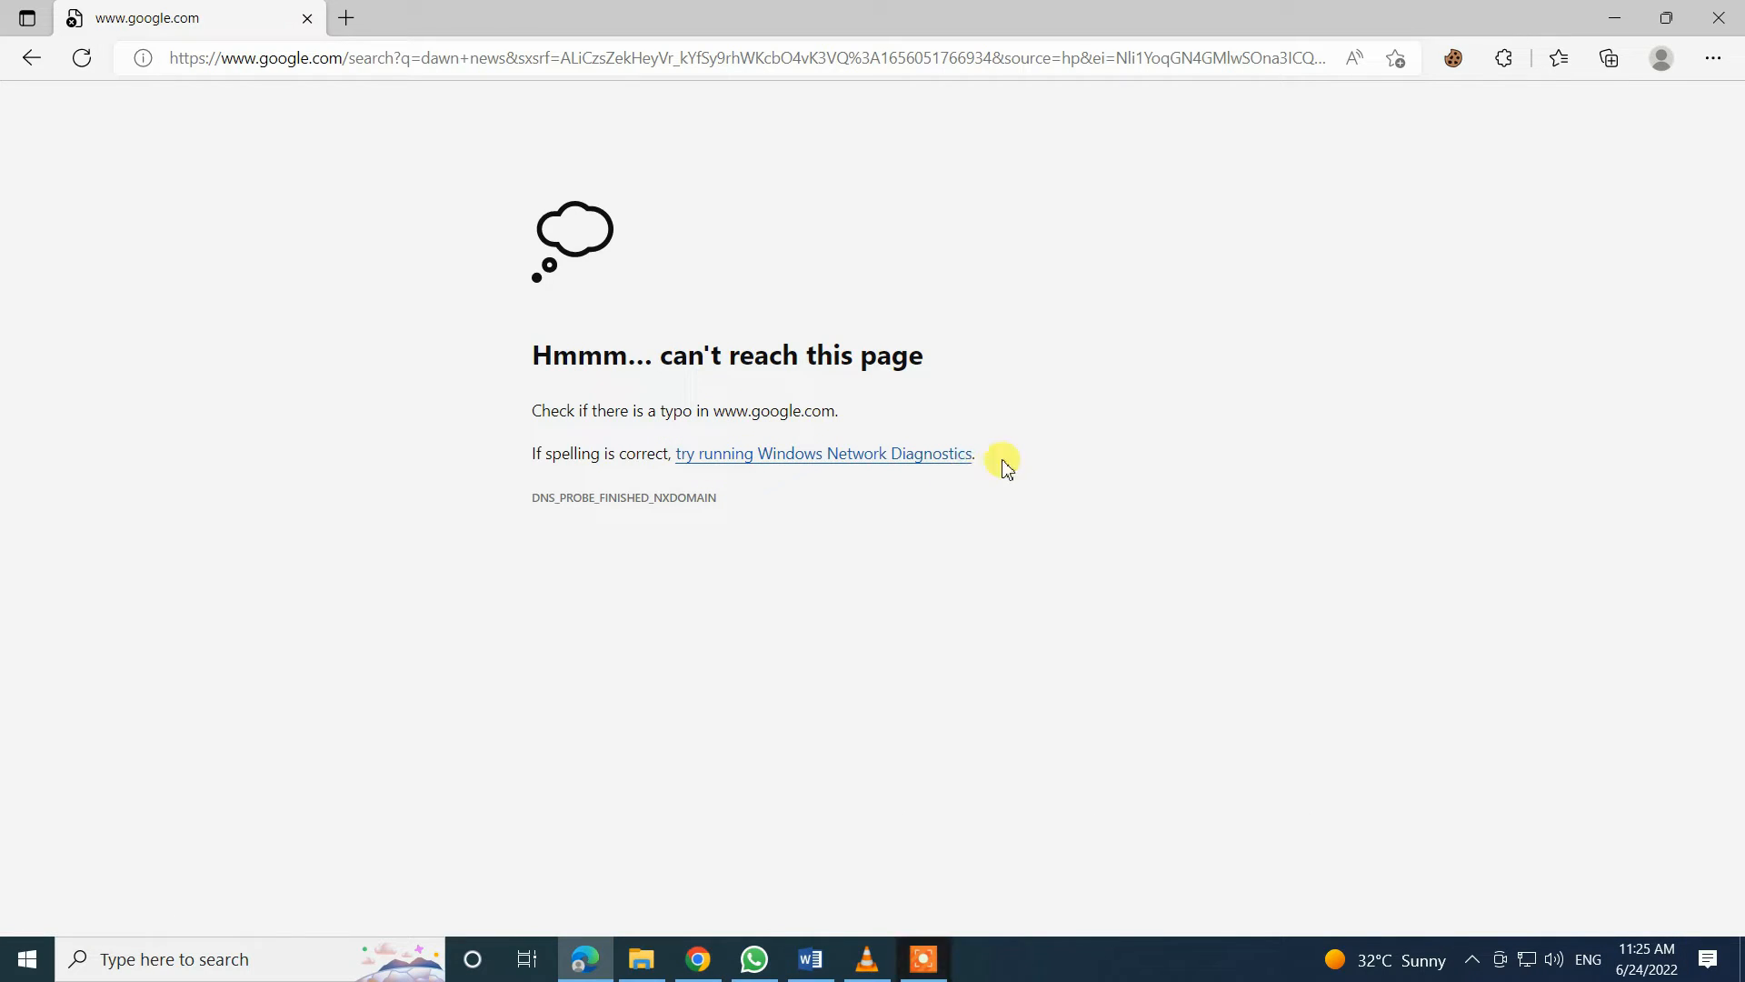
{"action": "left_click", "coordinate": [1724, 28]}
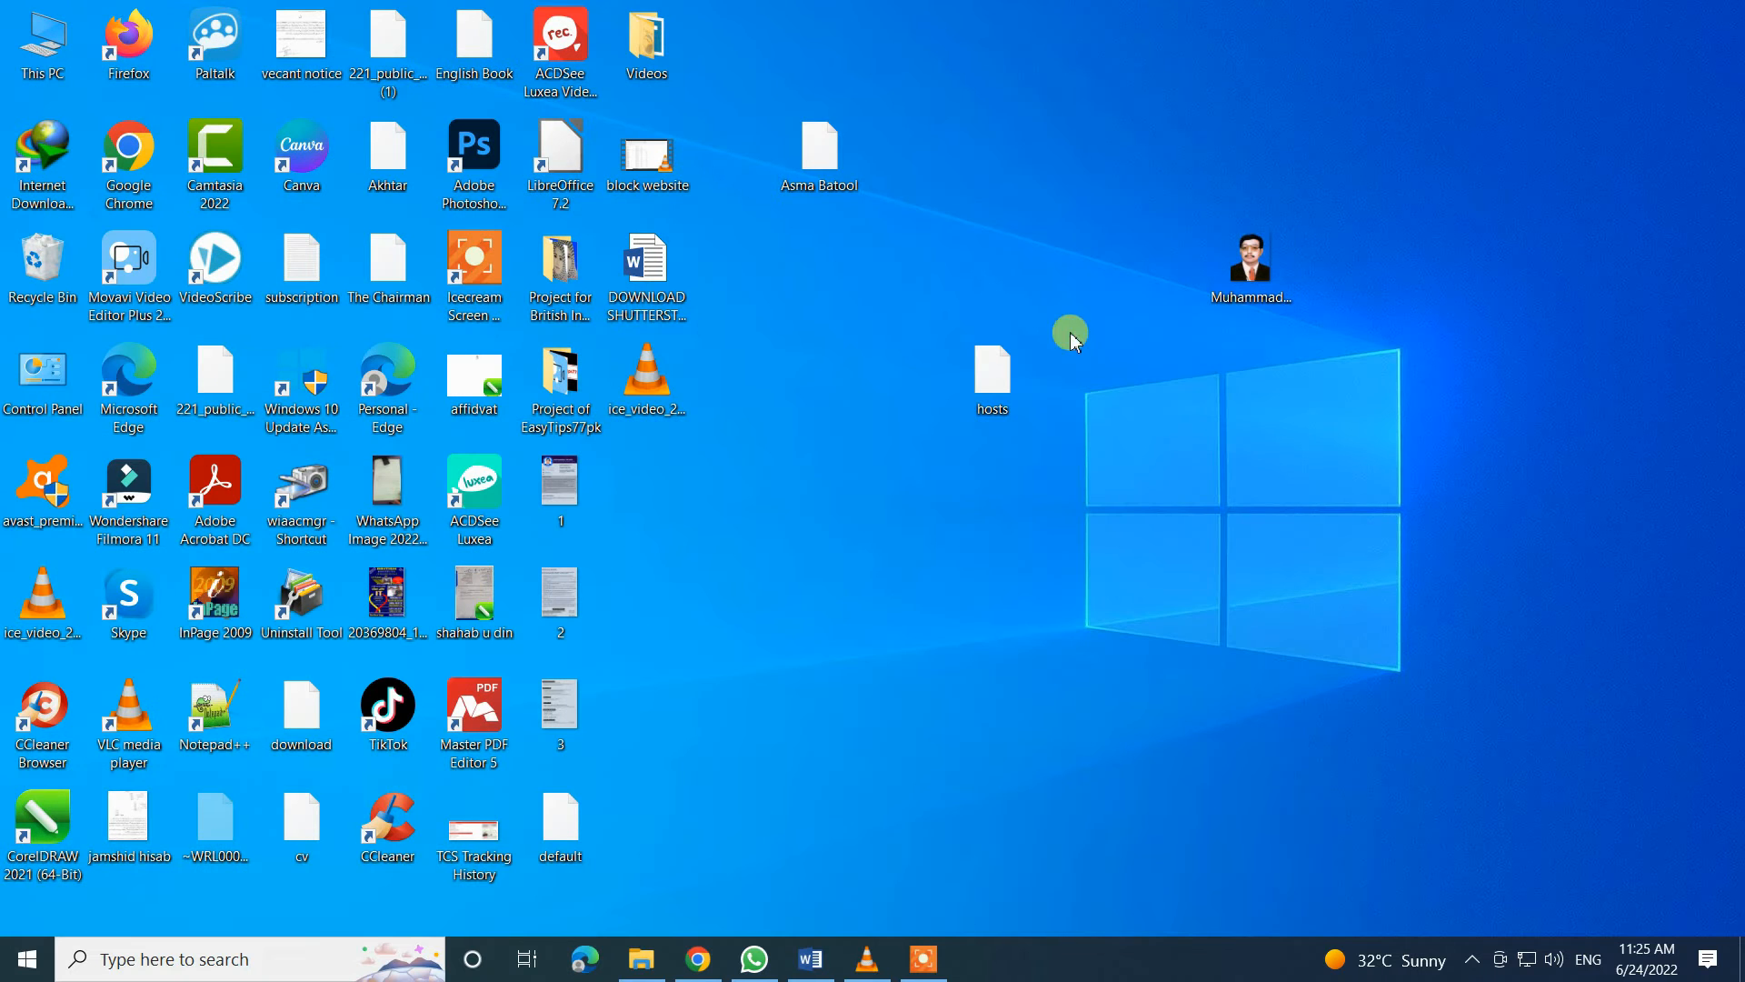
{"action": "right_click", "coordinate": [996, 382]}
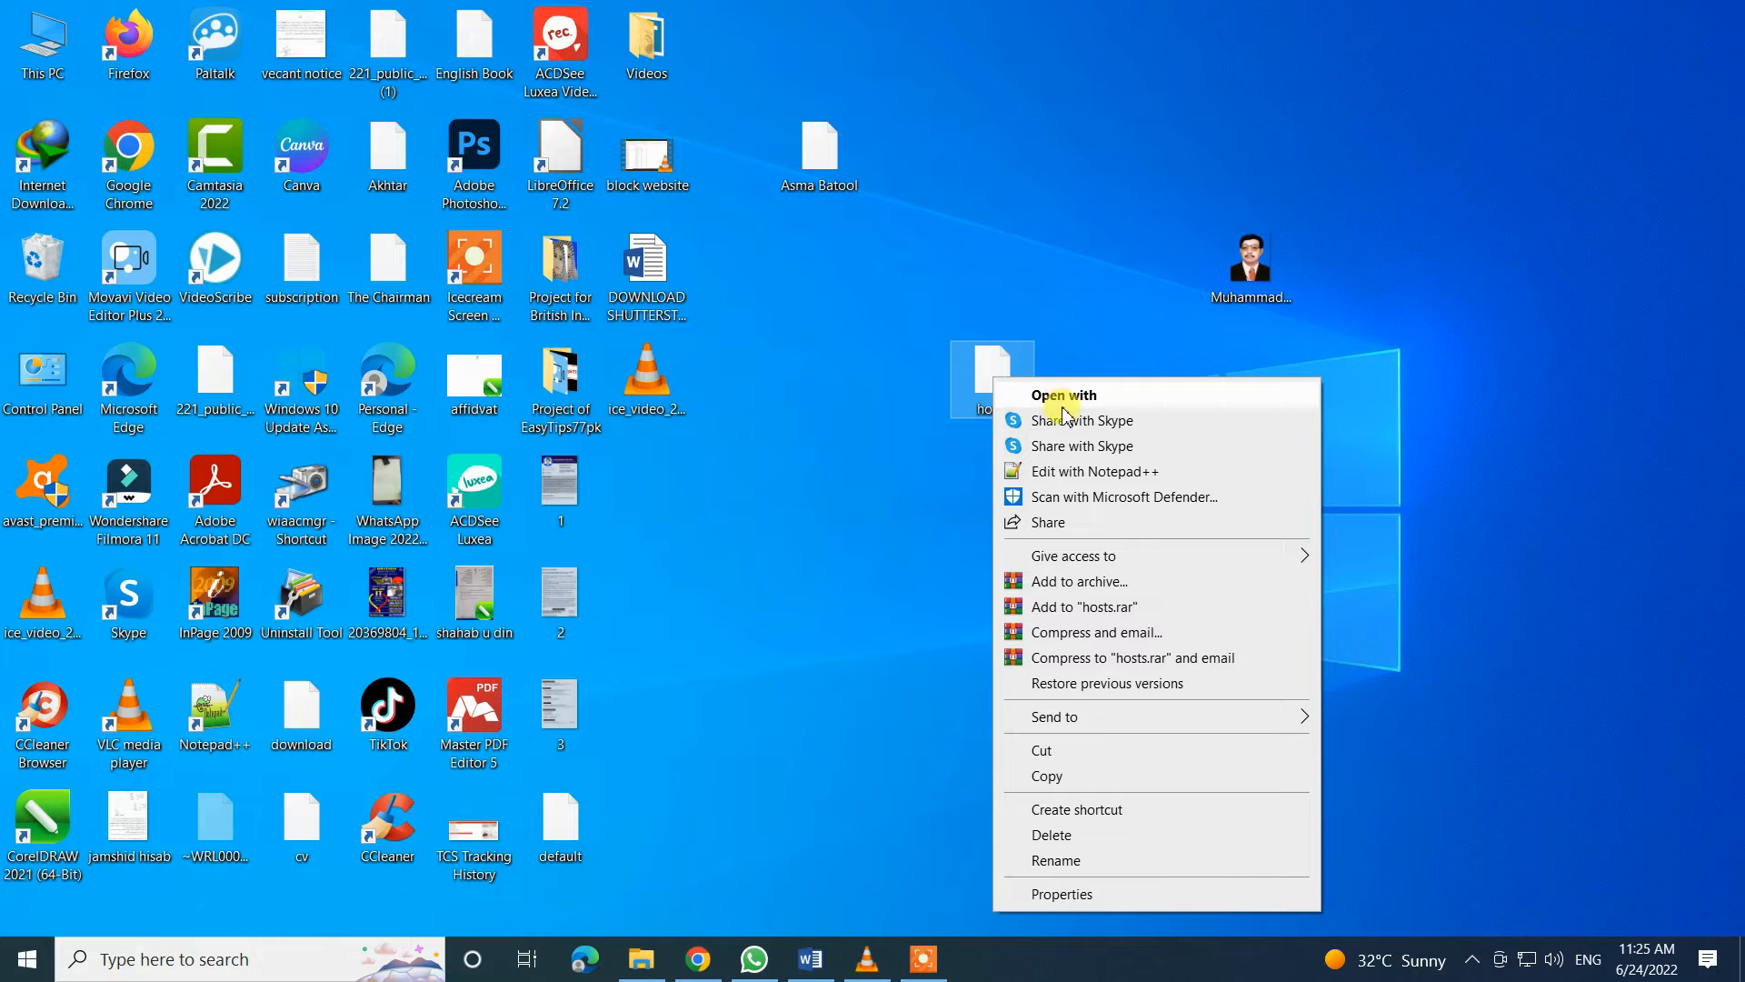
{"action": "left_click", "coordinate": [1082, 396]}
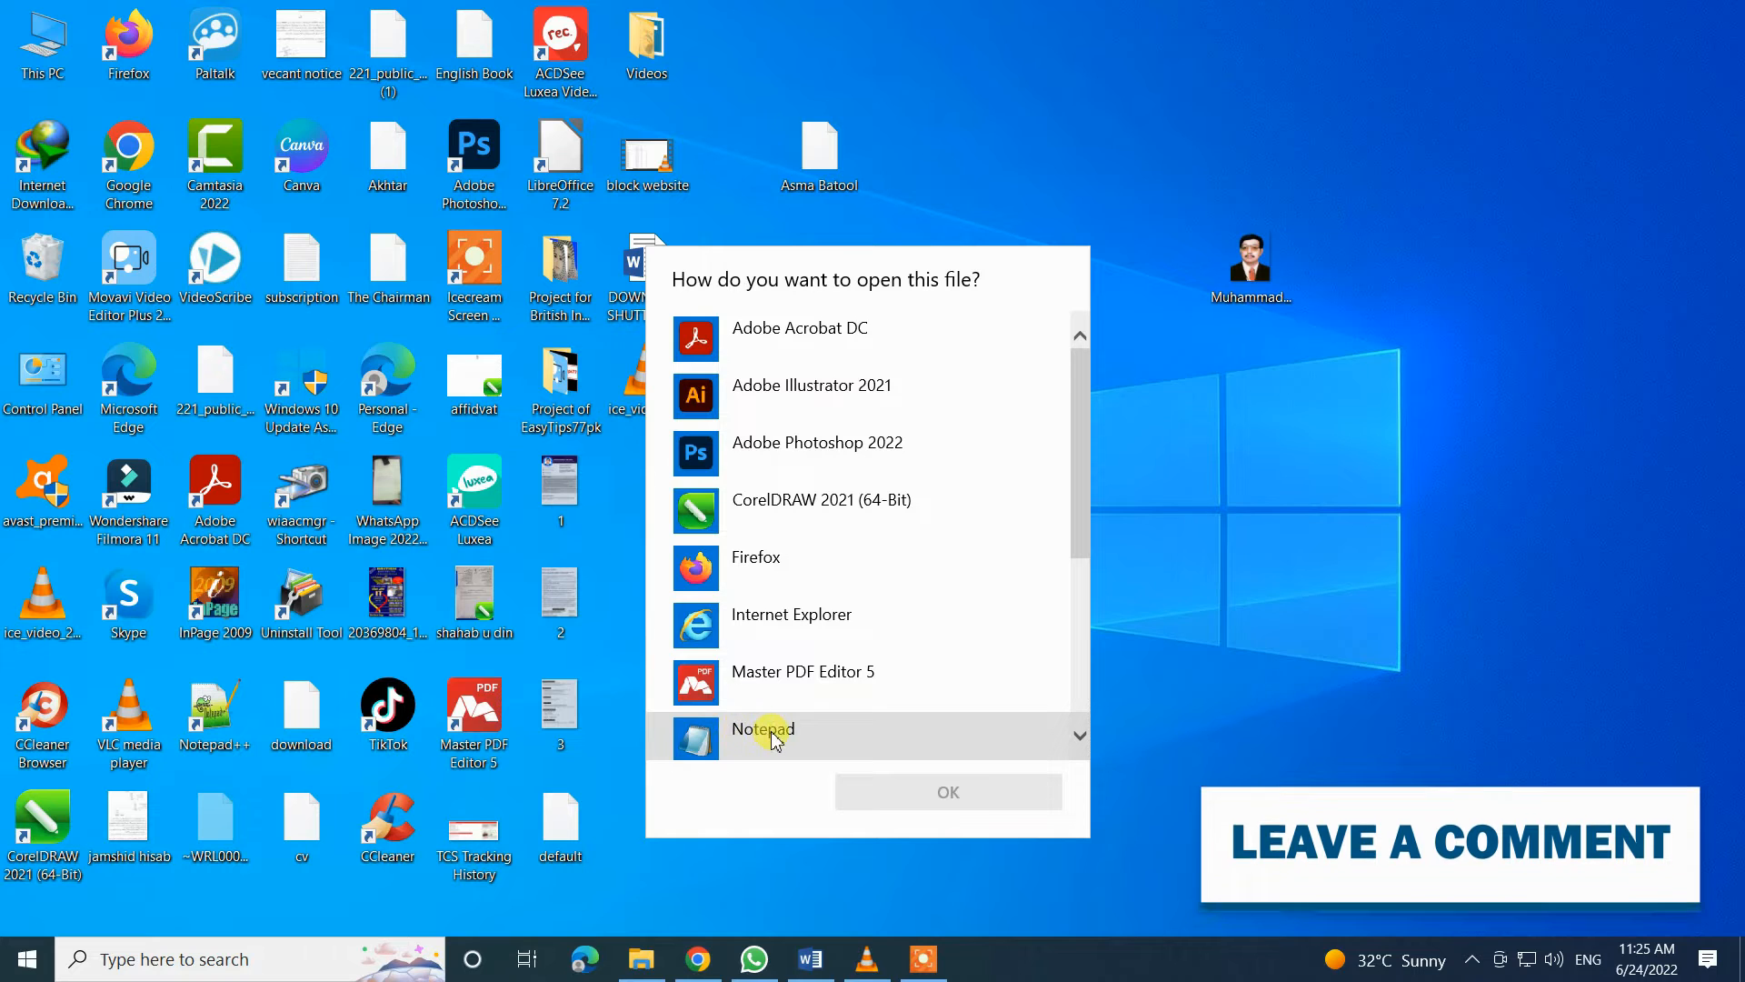
{"action": "left_click", "coordinate": [771, 737]}
{"action": "left_click", "coordinate": [937, 792]}
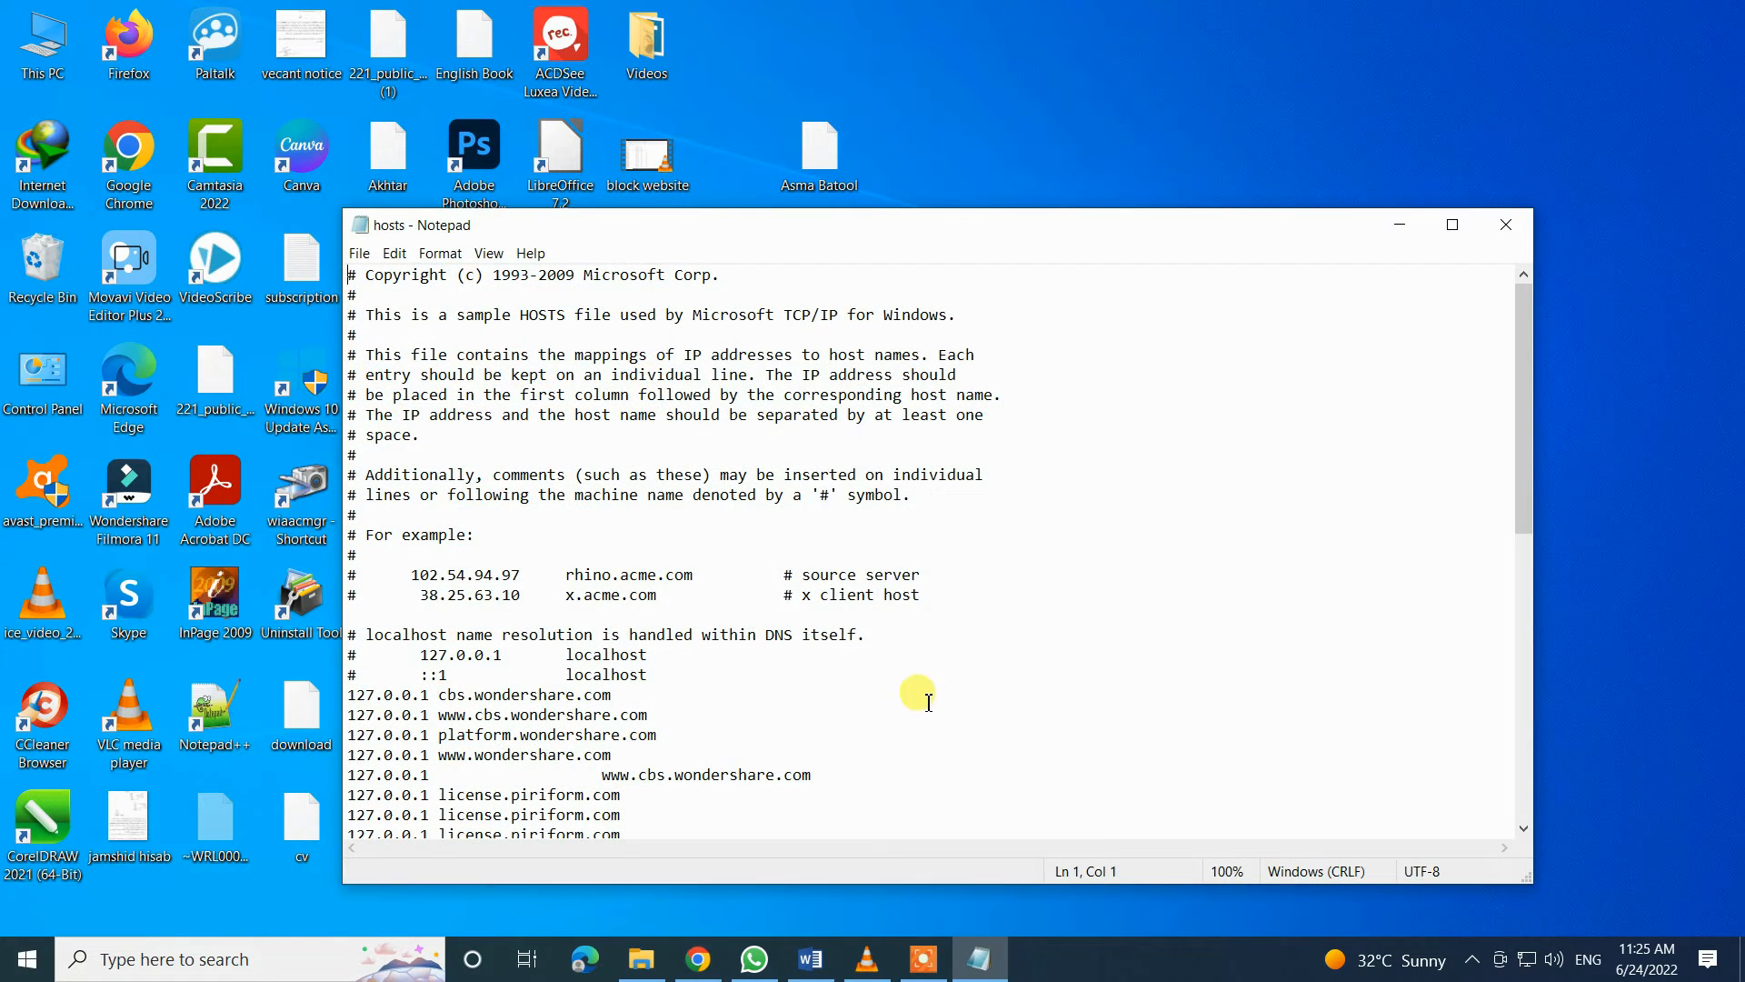
{"action": "scroll", "coordinate": [914, 487], "scroll_direction": "down", "scroll_amount": 8}
{"action": "scroll", "coordinate": [919, 489], "scroll_direction": "down", "scroll_amount": 1}
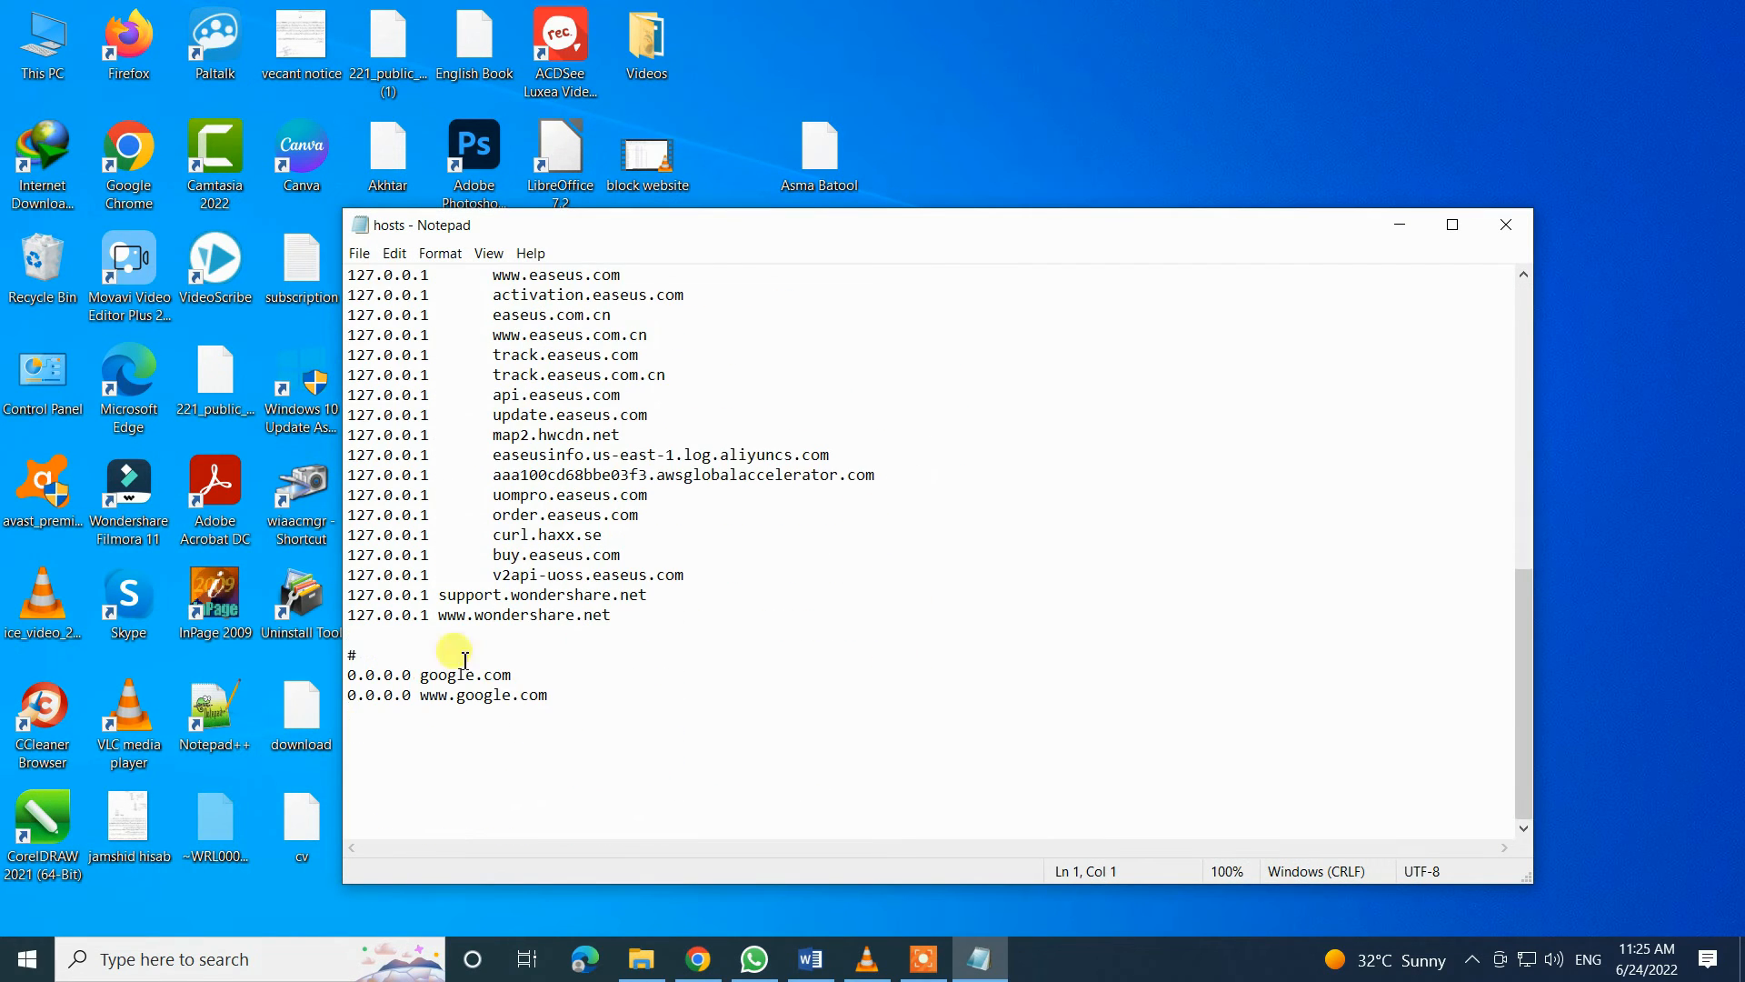
{"action": "left_click_drag", "start_coordinate": [357, 658], "coordinate": [575, 700]}
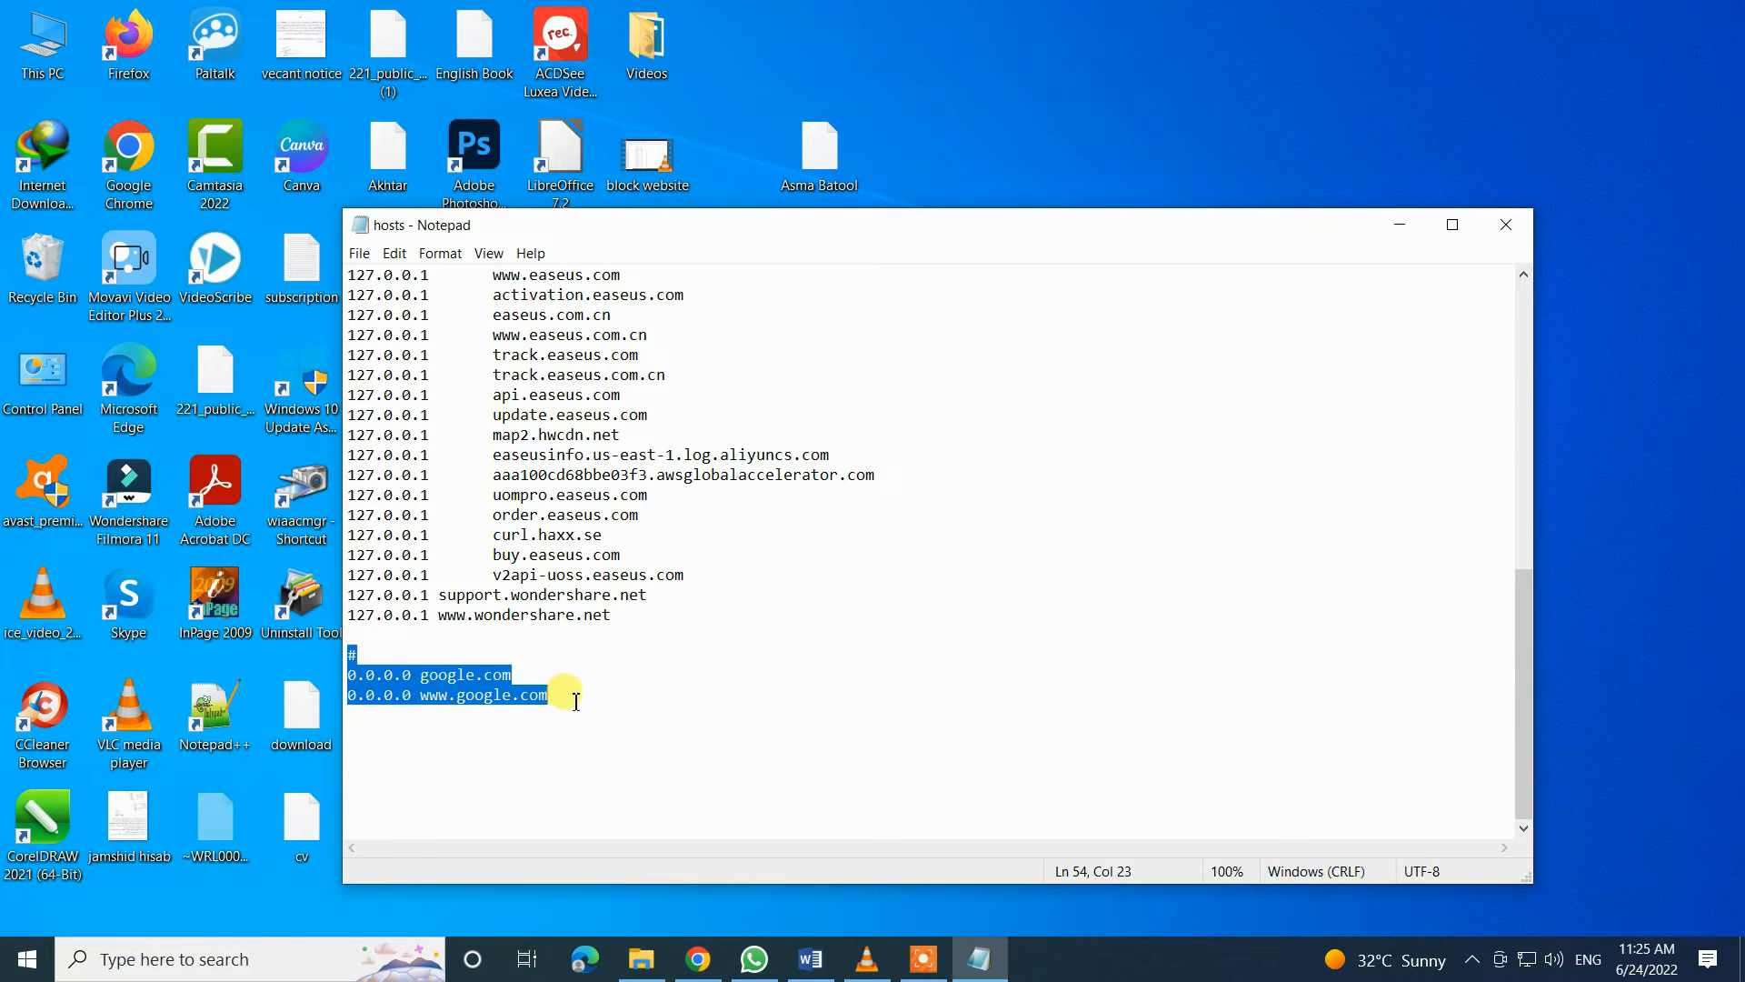
{"action": "key", "text": "Delete"}
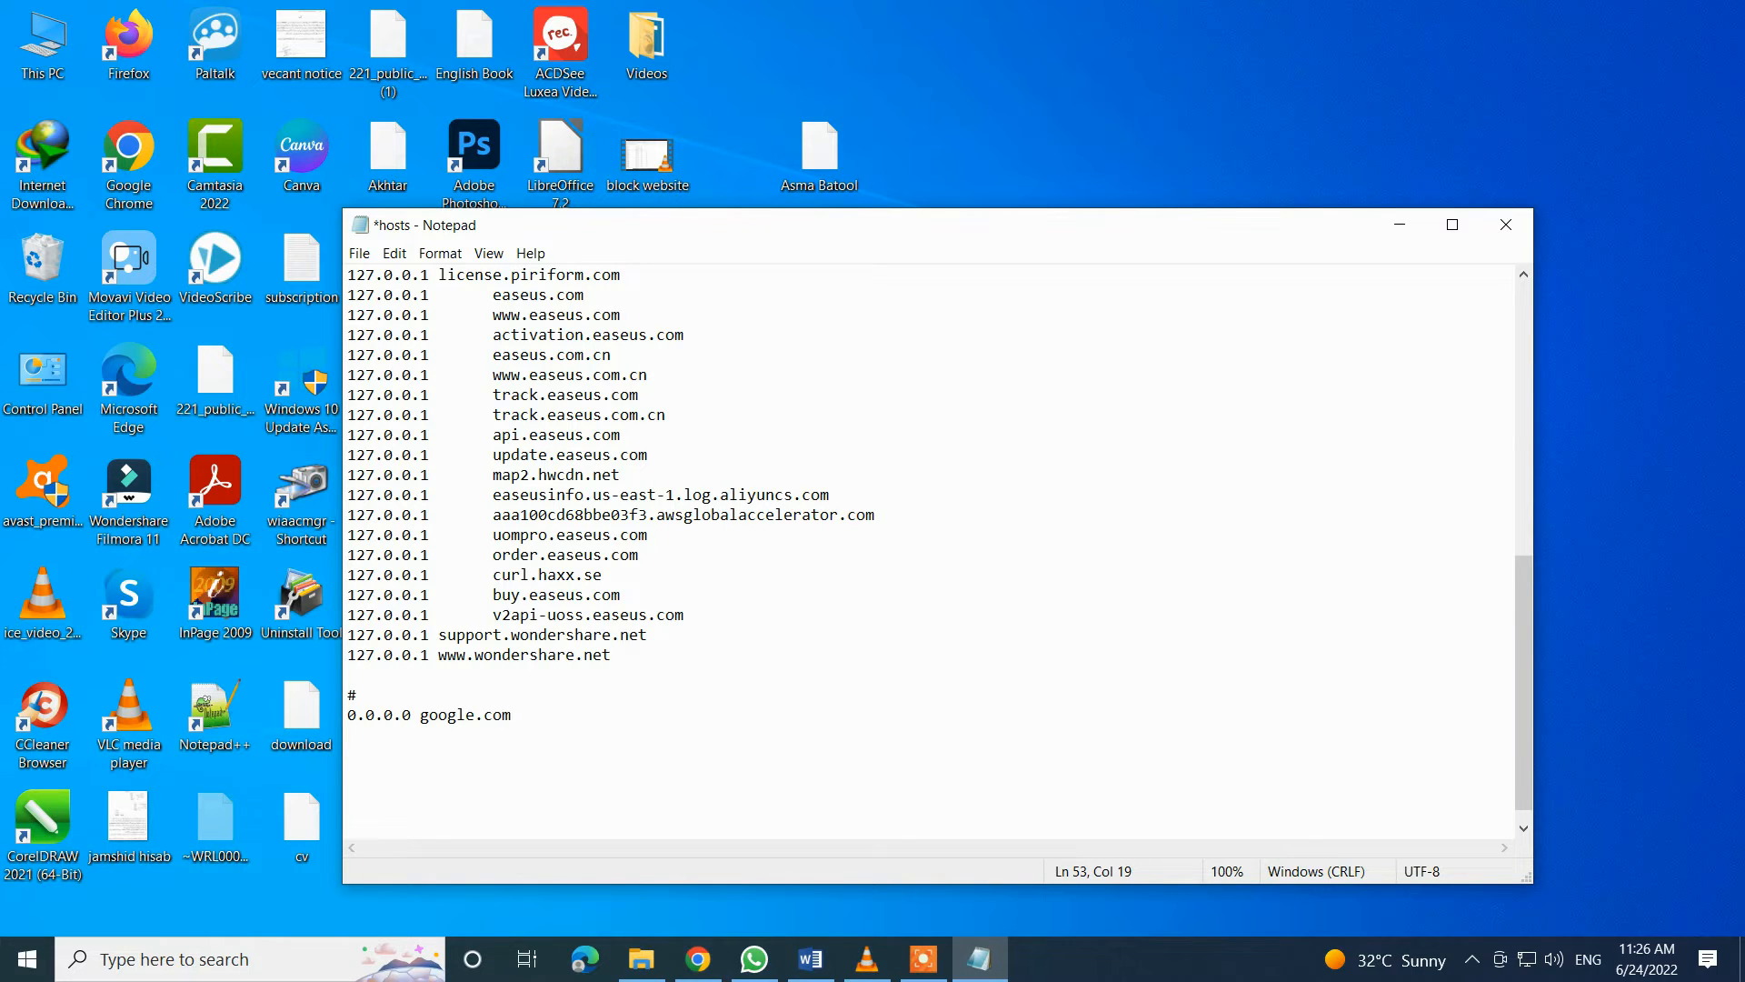
Duplicate the "0.0.0.0 google.com" entry on a new line below it at the end of the hosts file
{"action": "left_click_drag", "start_coordinate": [542, 720], "coordinate": [358, 718]}
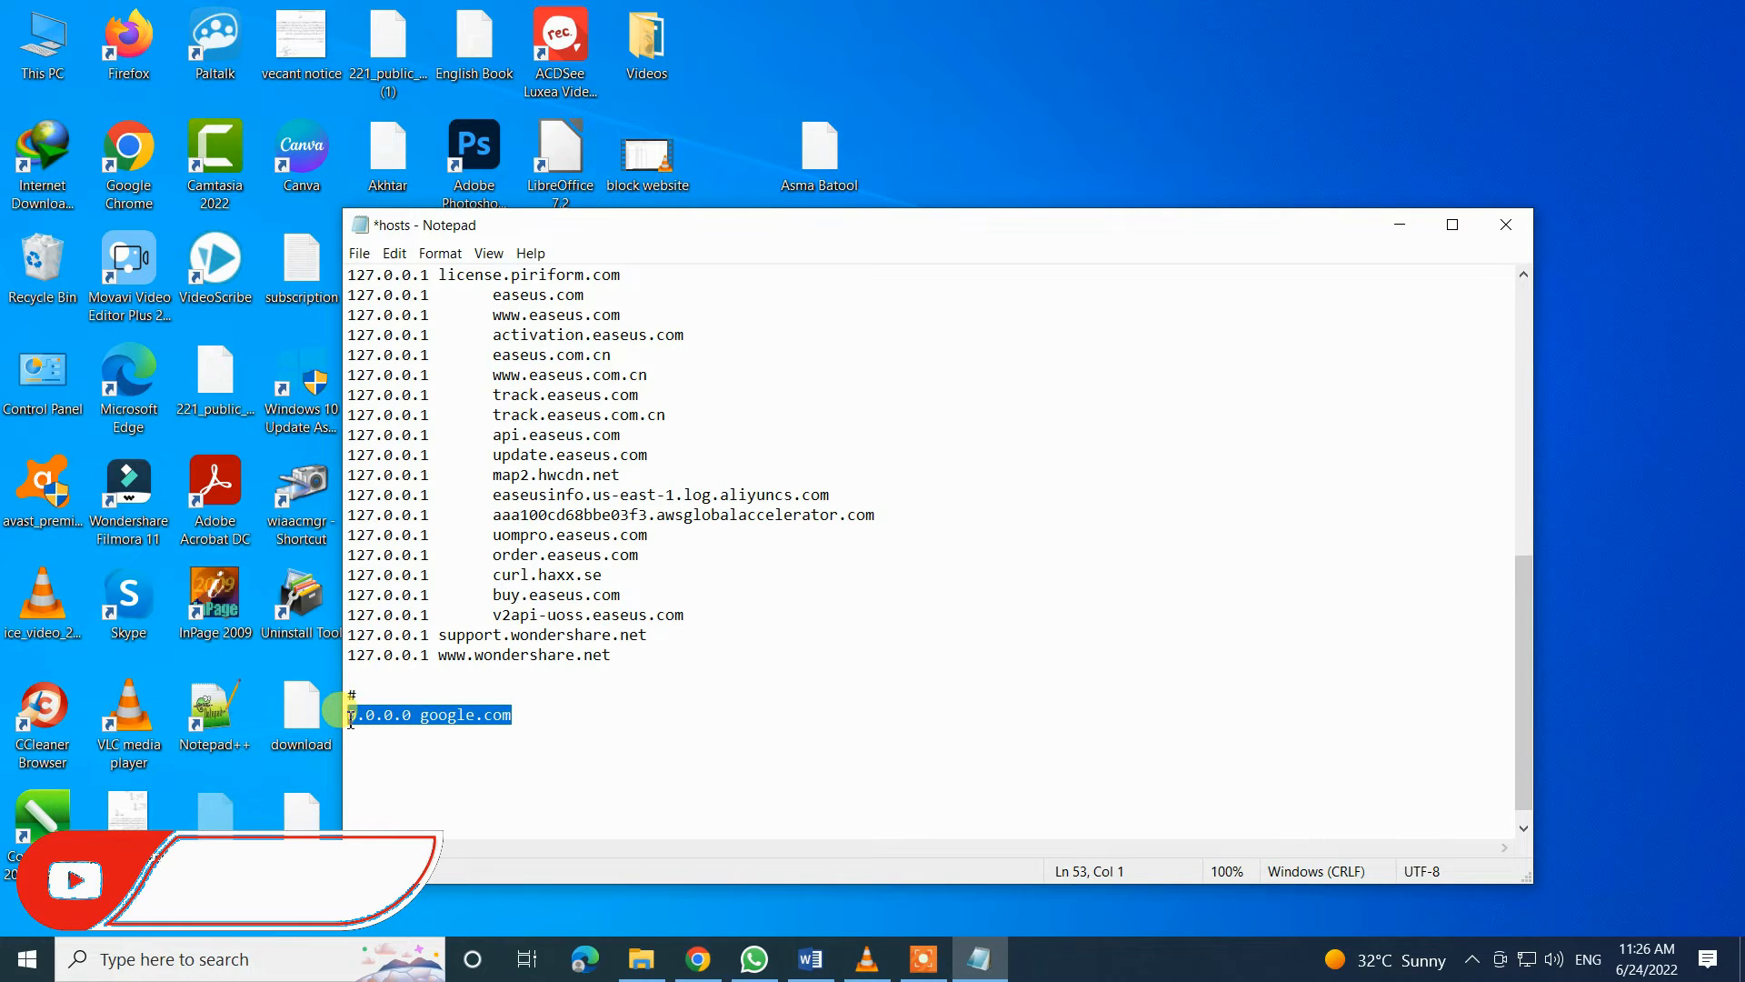
{"action": "right_click", "coordinate": [387, 718]}
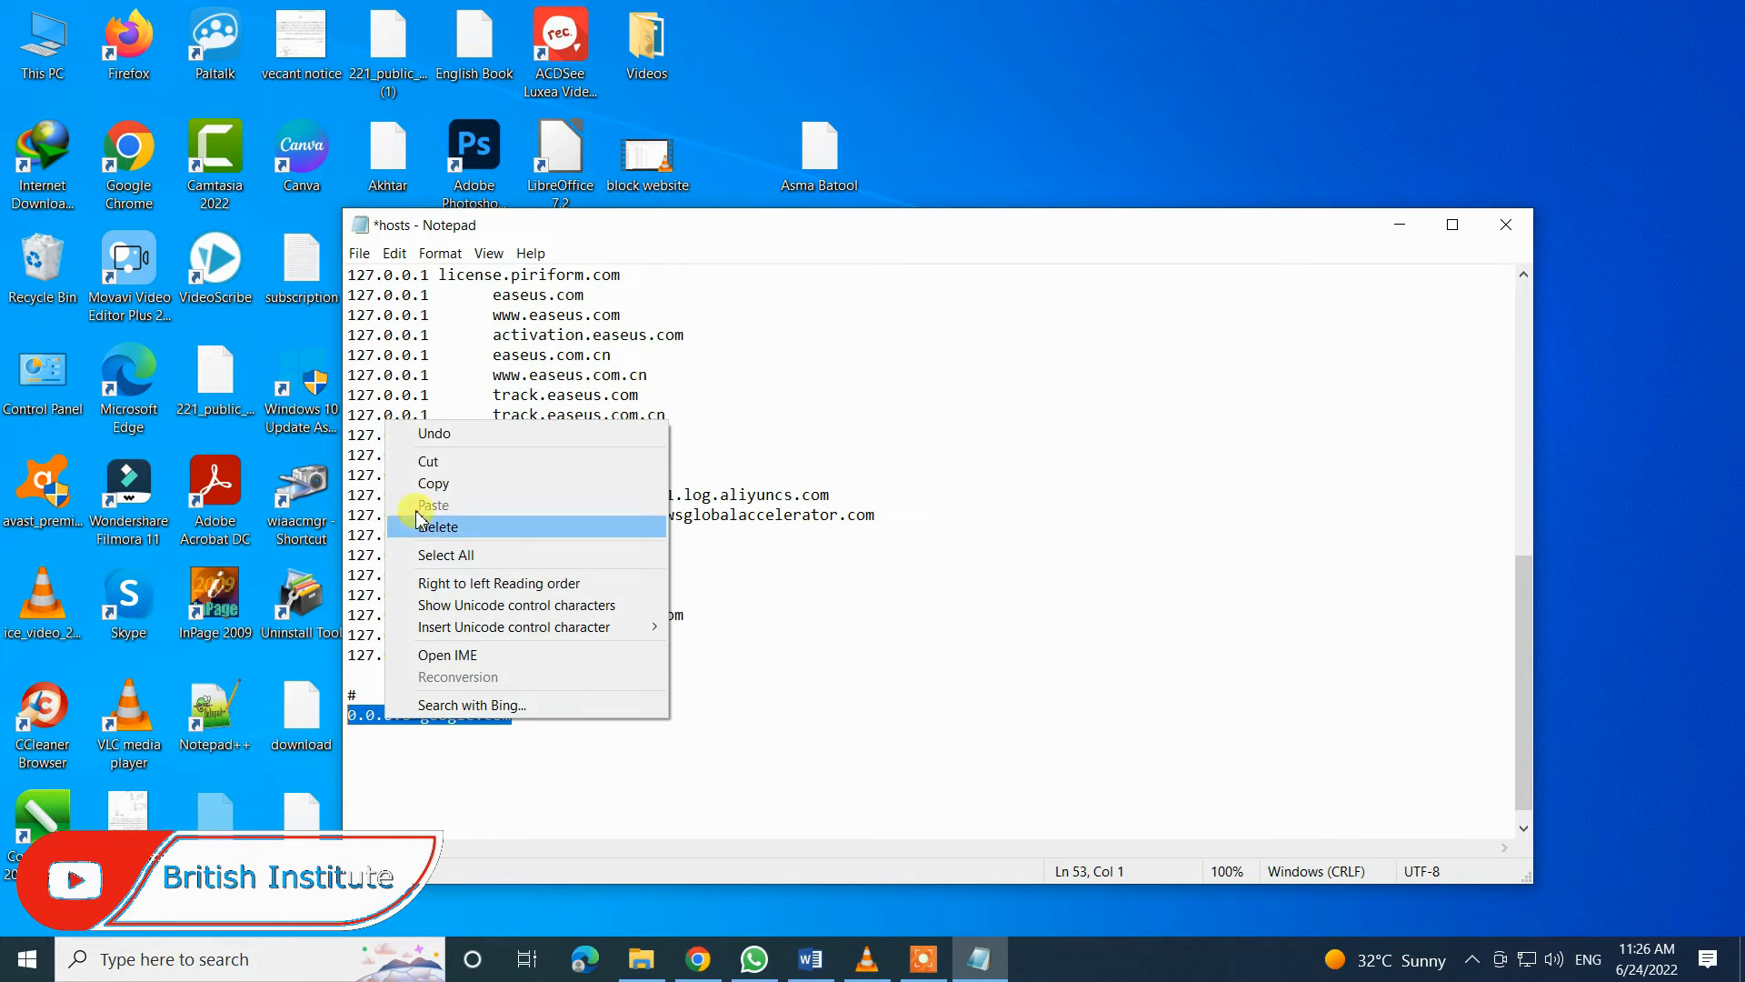
{"action": "left_click", "coordinate": [433, 484]}
{"action": "left_click", "coordinate": [538, 718]}
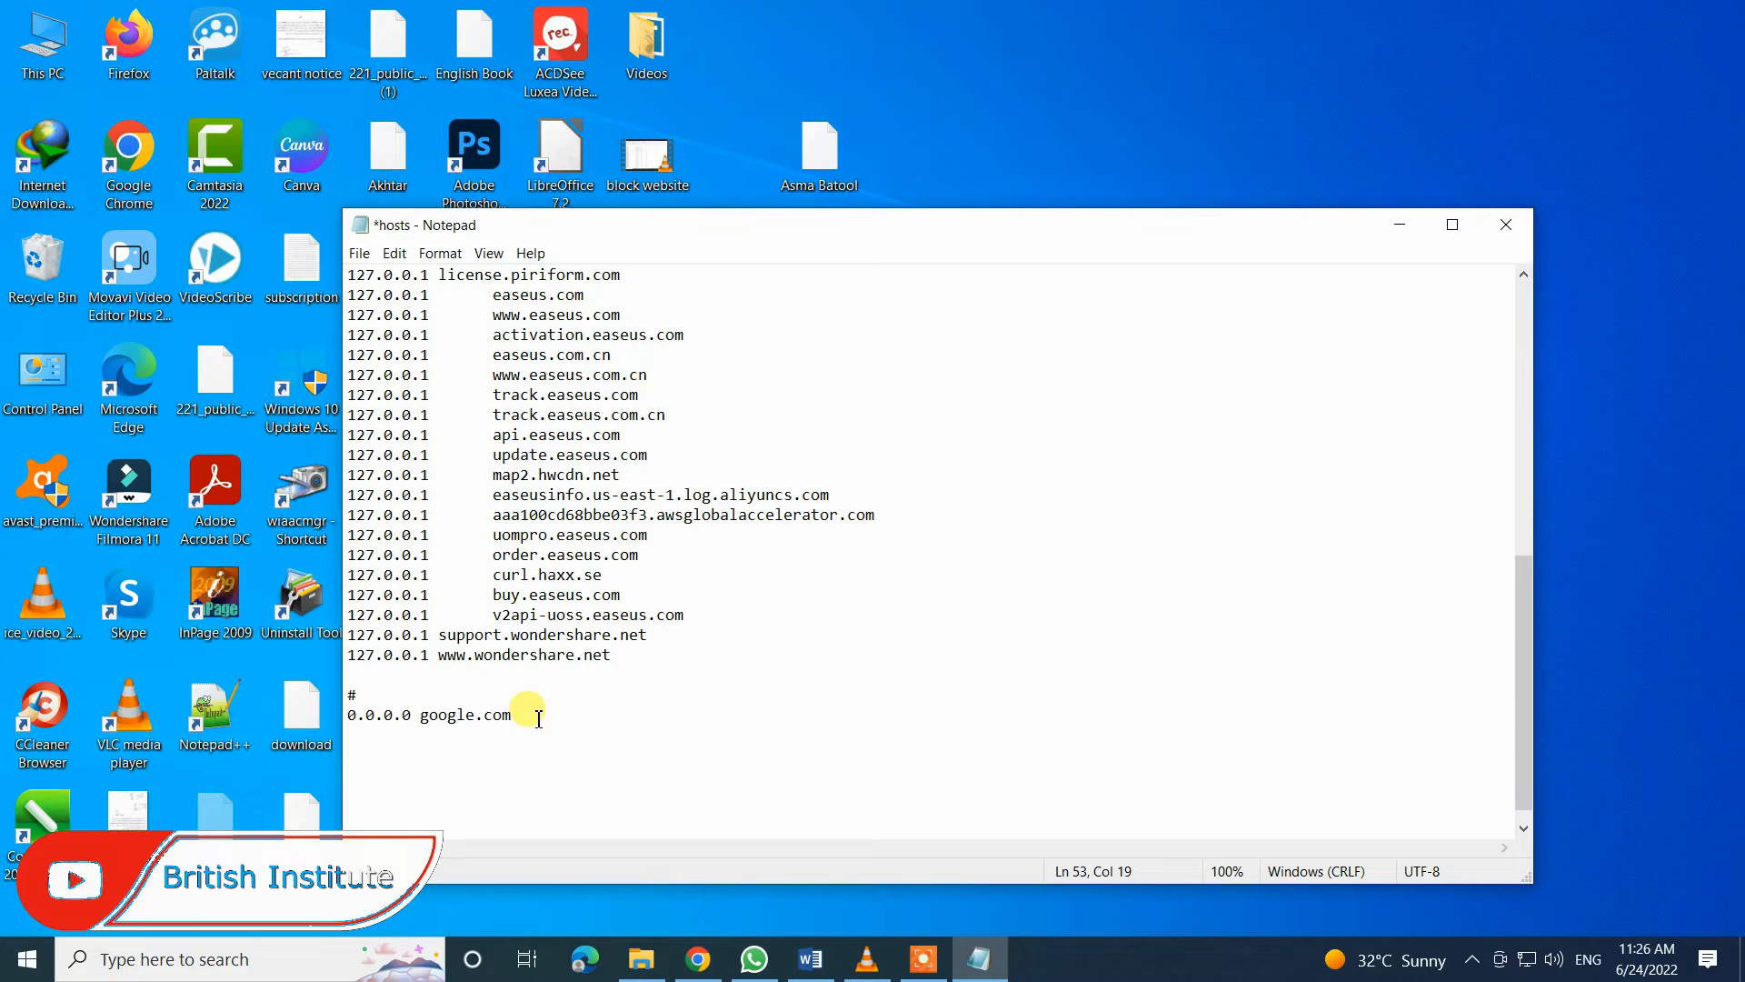
{"action": "key", "text": "Return"}
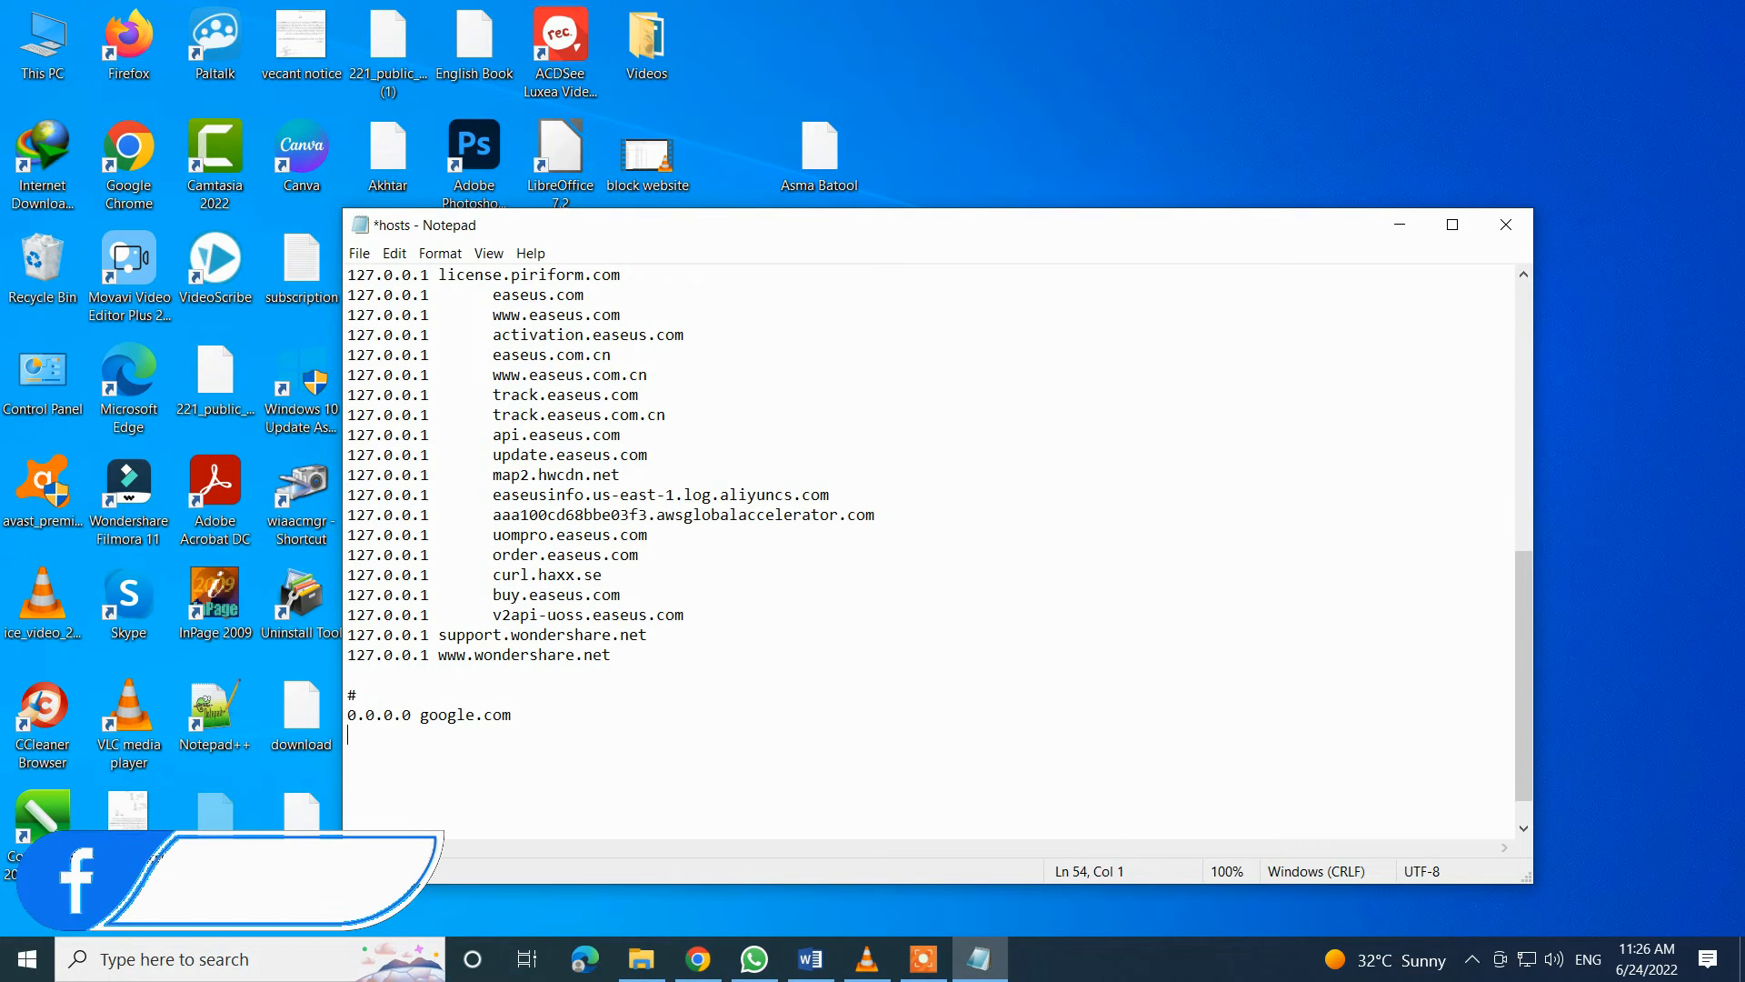
{"action": "key", "text": "ctrl+v"}
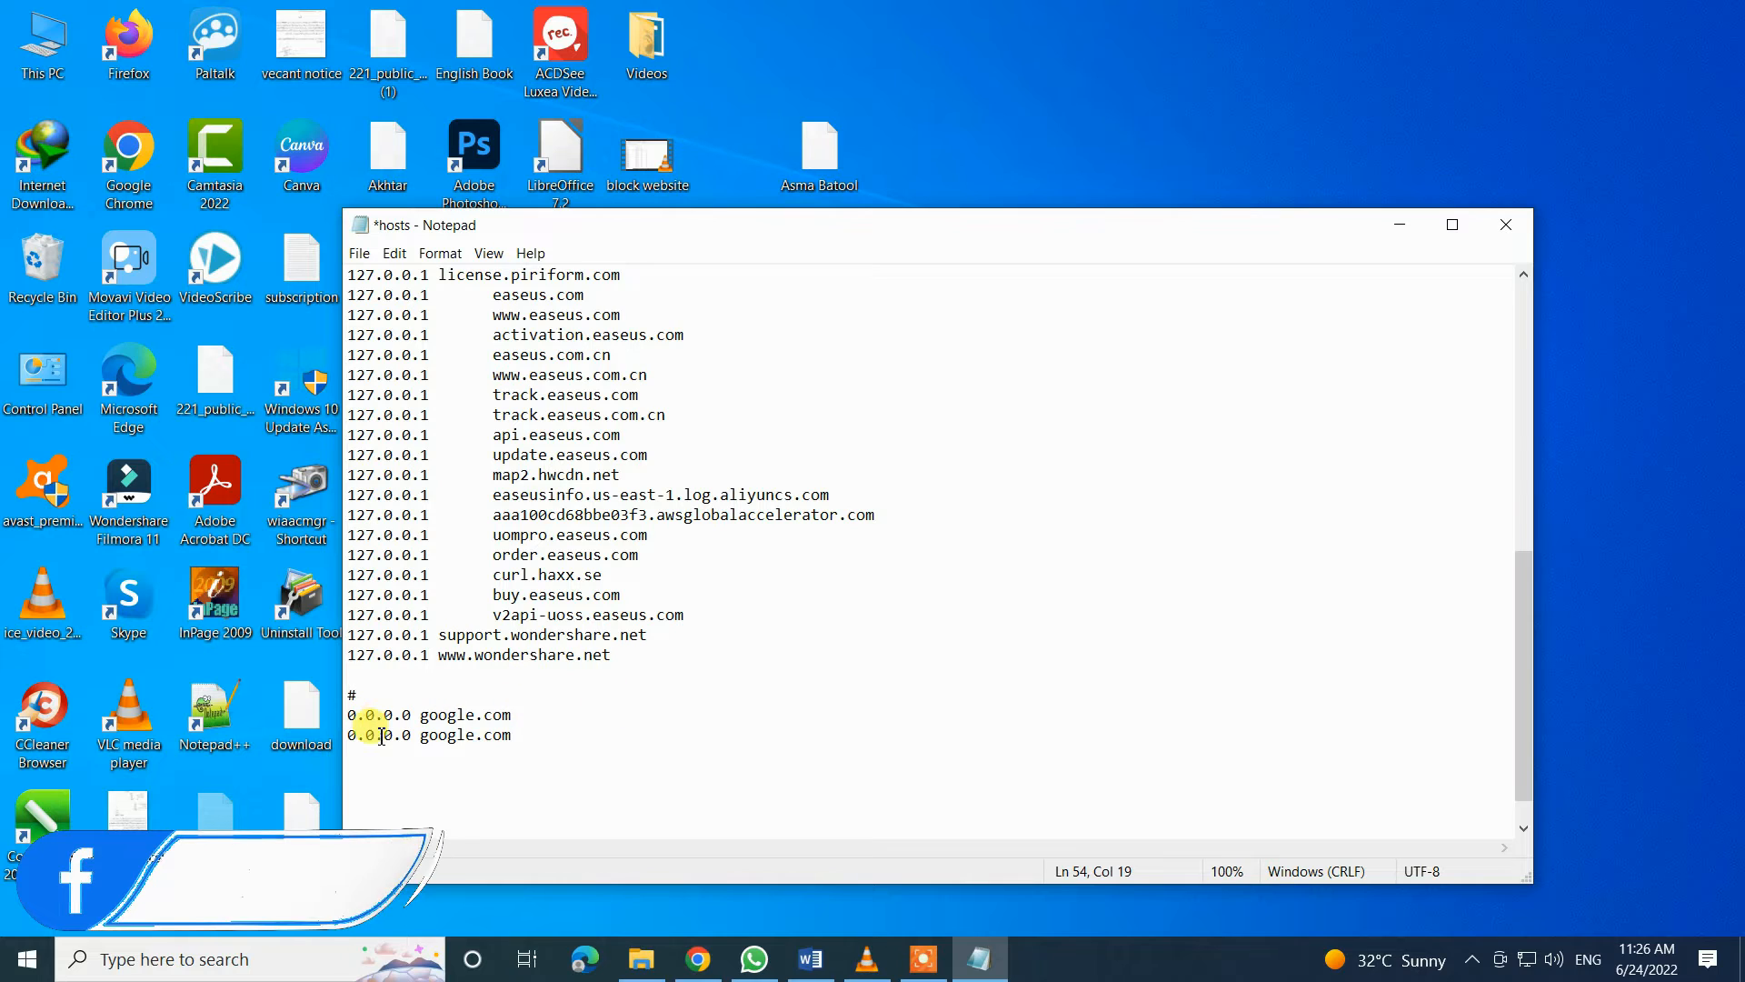
{"action": "left_click", "coordinate": [423, 734]}
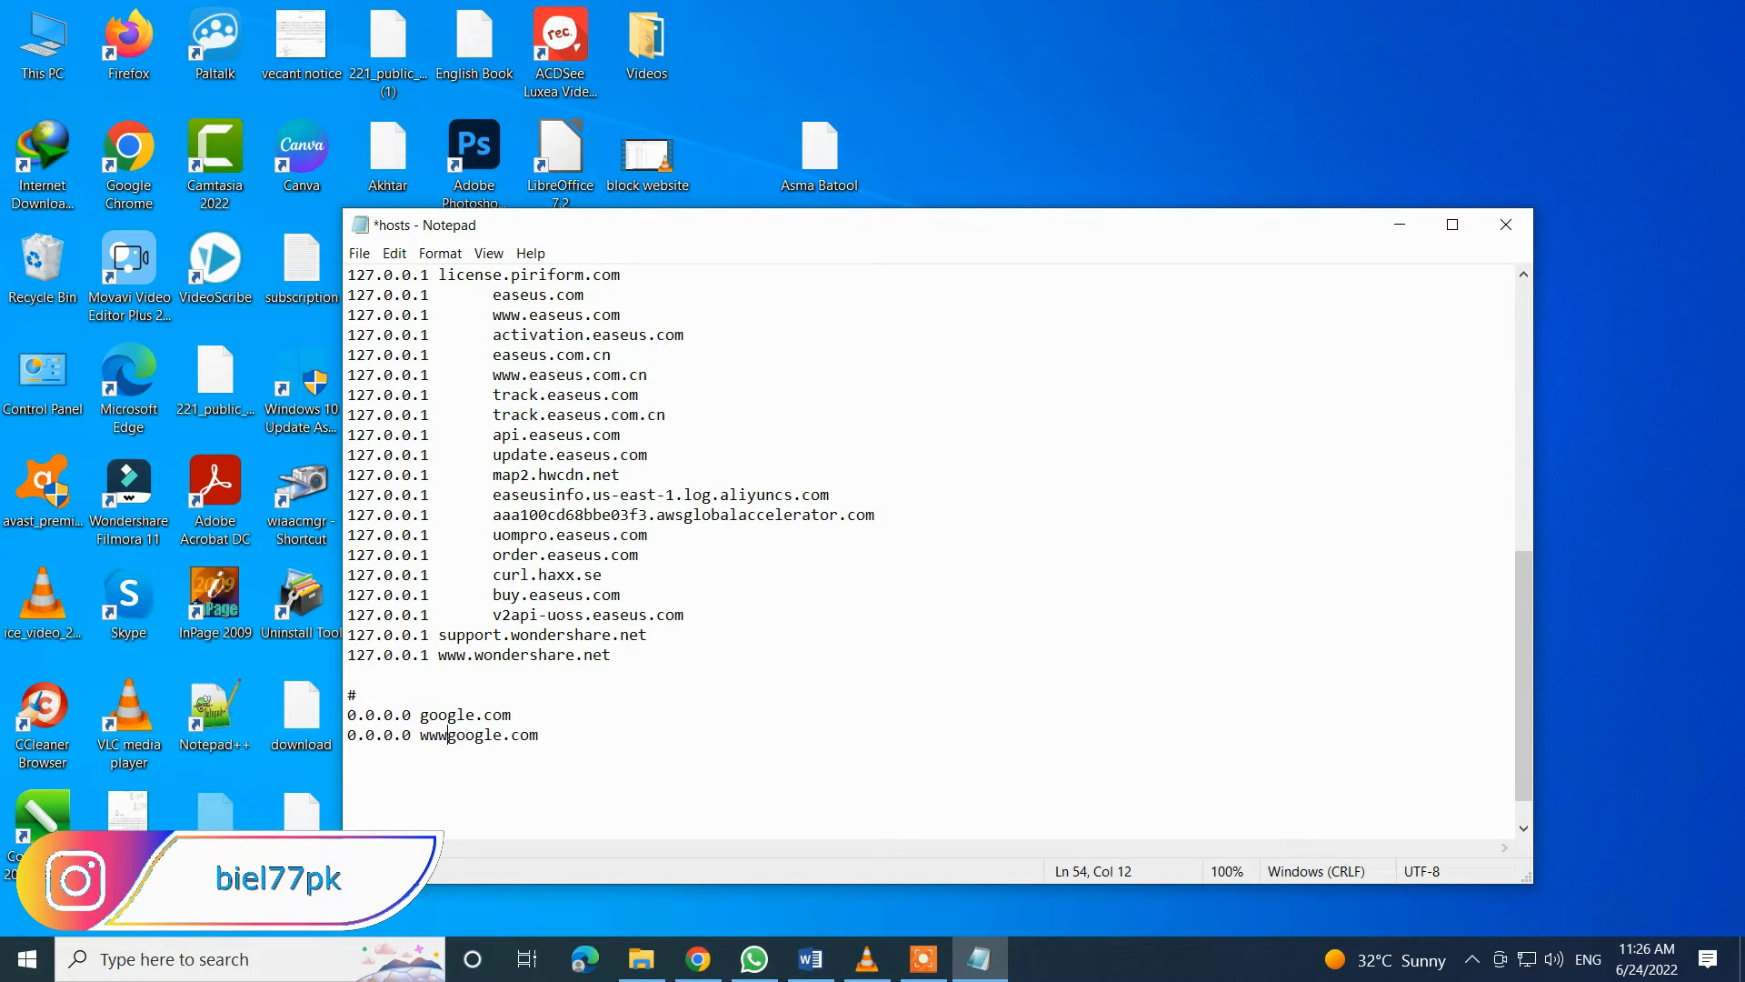
{"action": "left_click", "coordinate": [574, 733]}
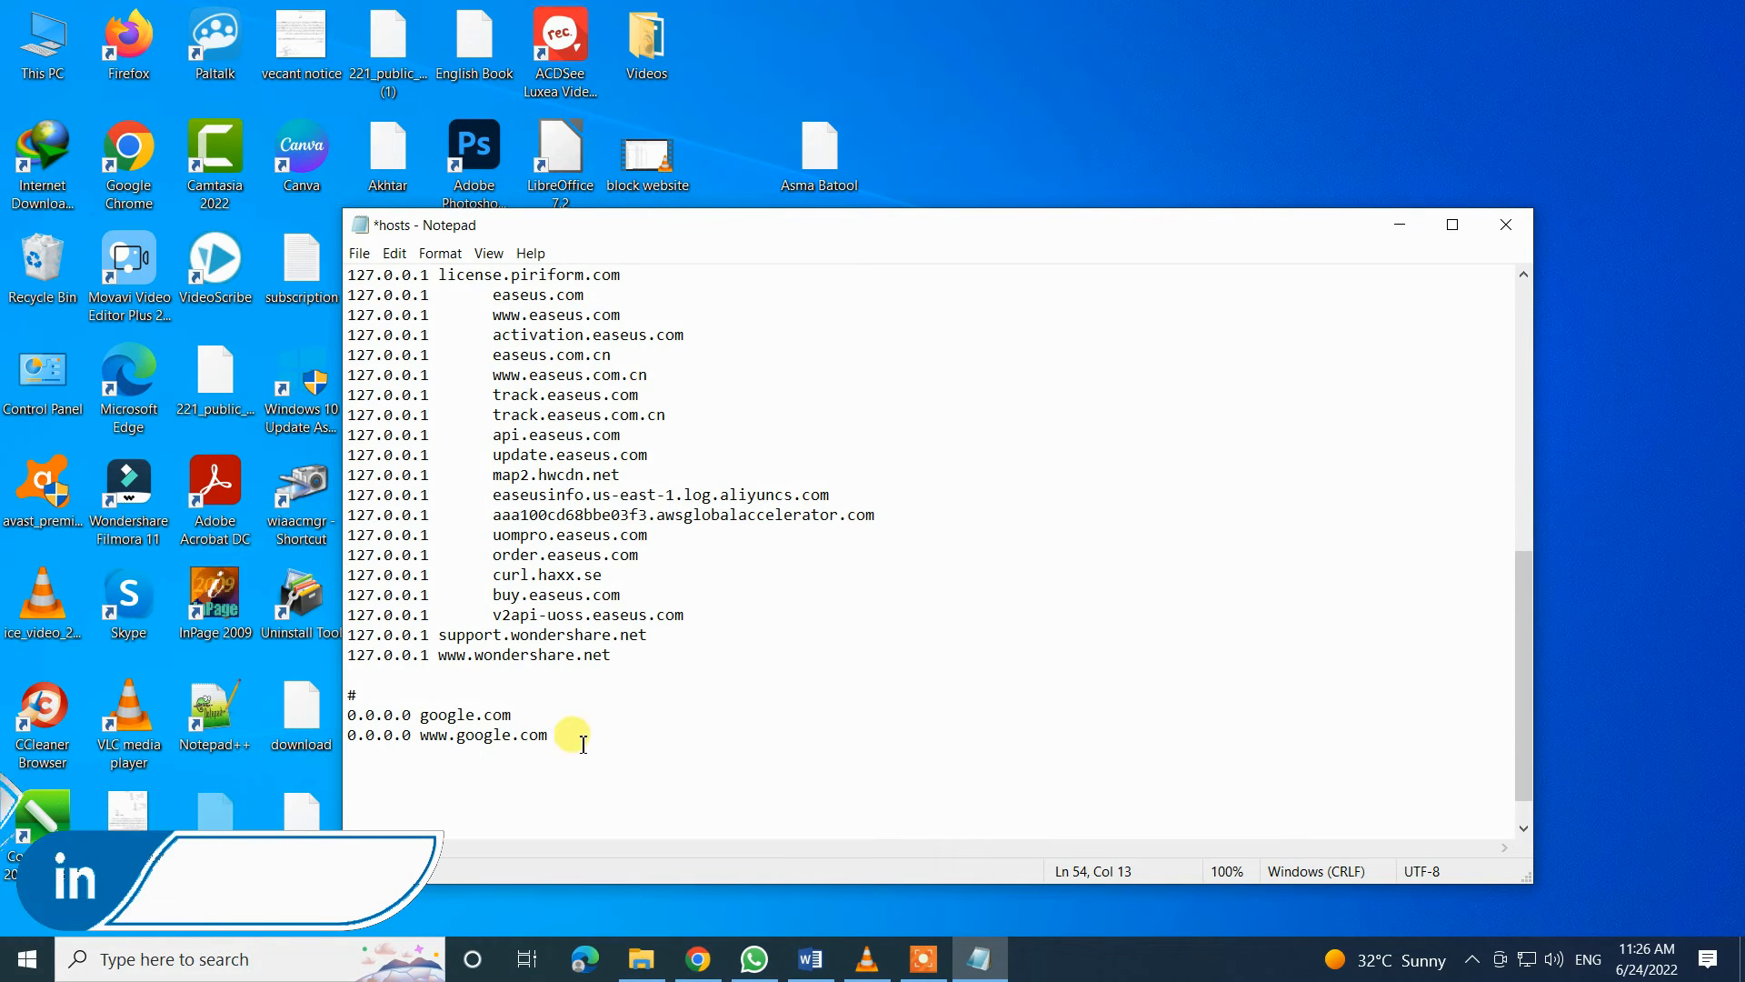
{"action": "left_click", "coordinate": [360, 254]}
{"action": "left_click", "coordinate": [390, 344]}
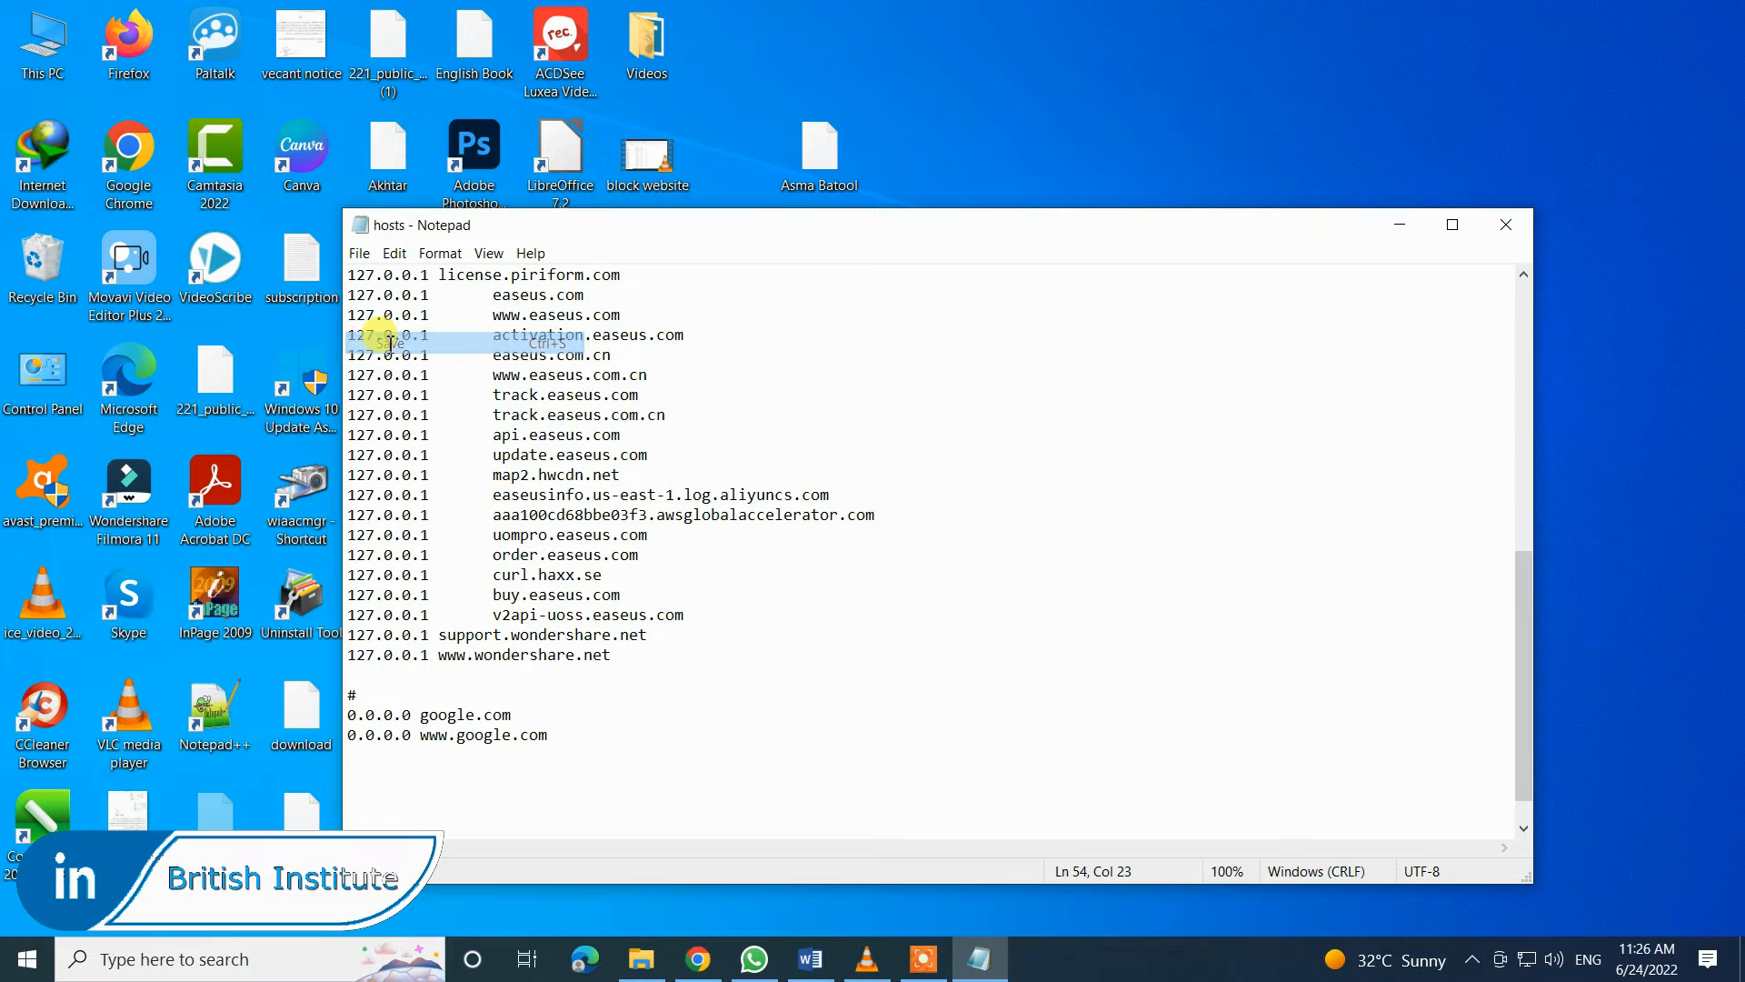
{"action": "left_click", "coordinate": [1507, 224]}
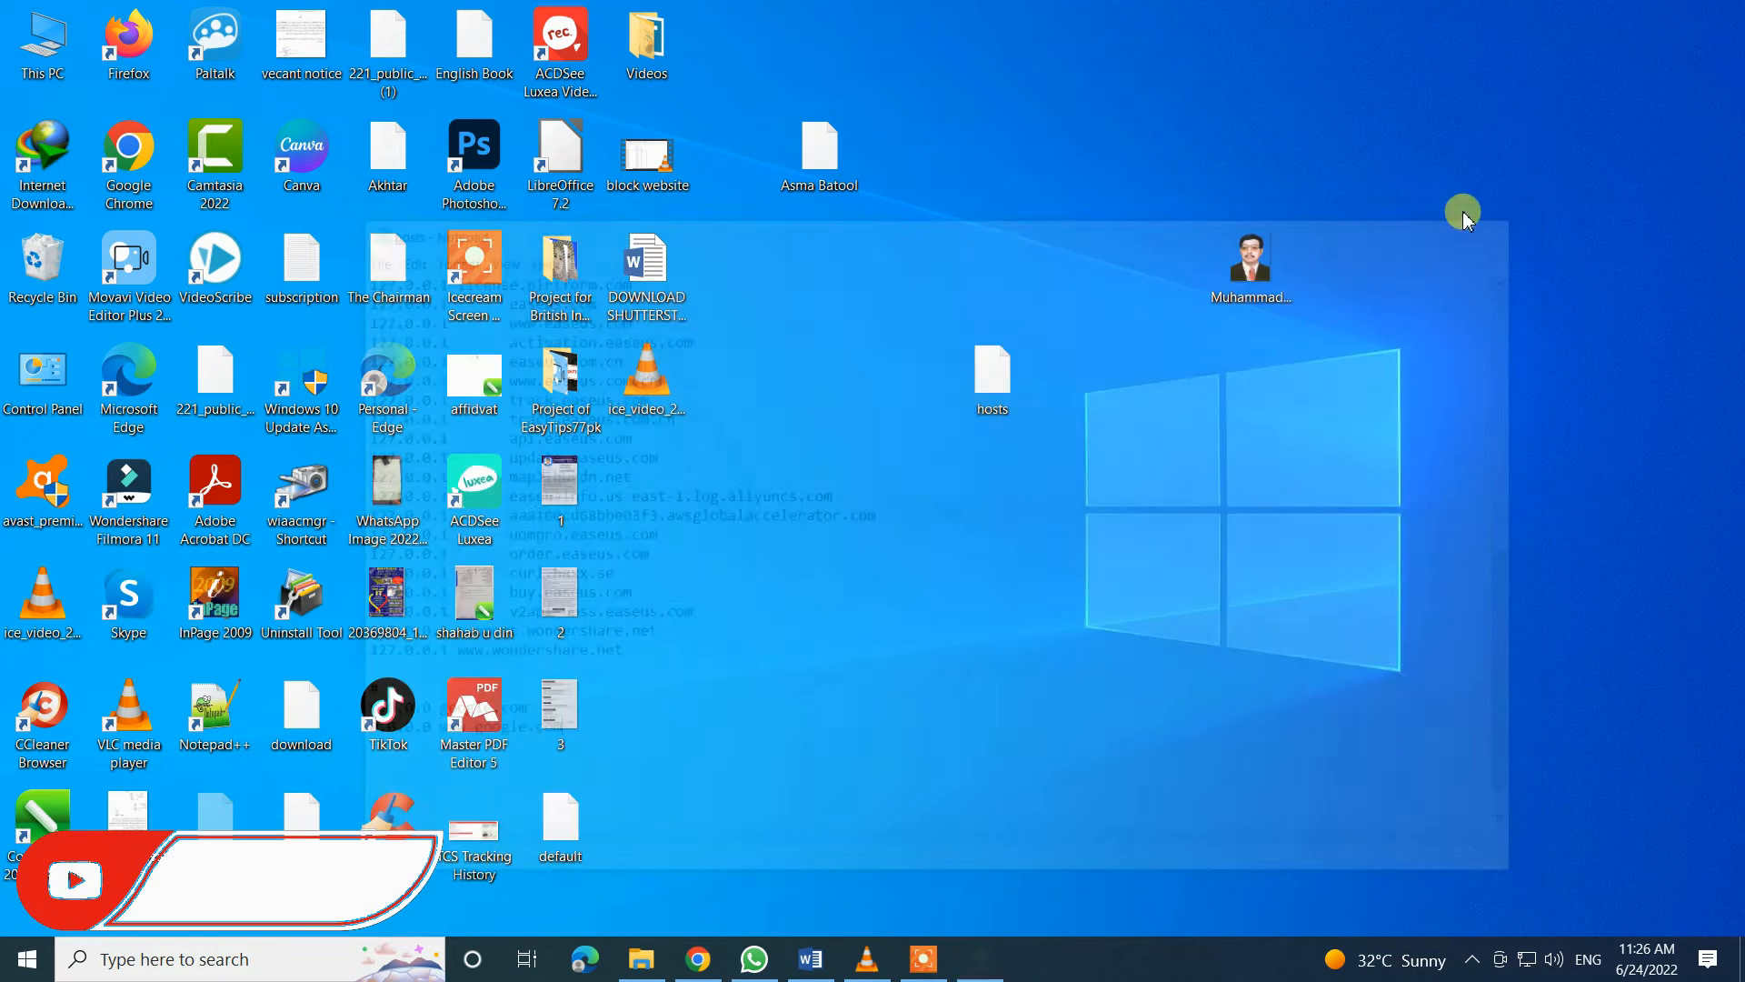
Copy the re-edited desktop hosts file into the etc folder again, replacing the existing file and granting administrator permission
{"action": "left_click", "coordinate": [991, 375]}
{"action": "right_click", "coordinate": [992, 379]}
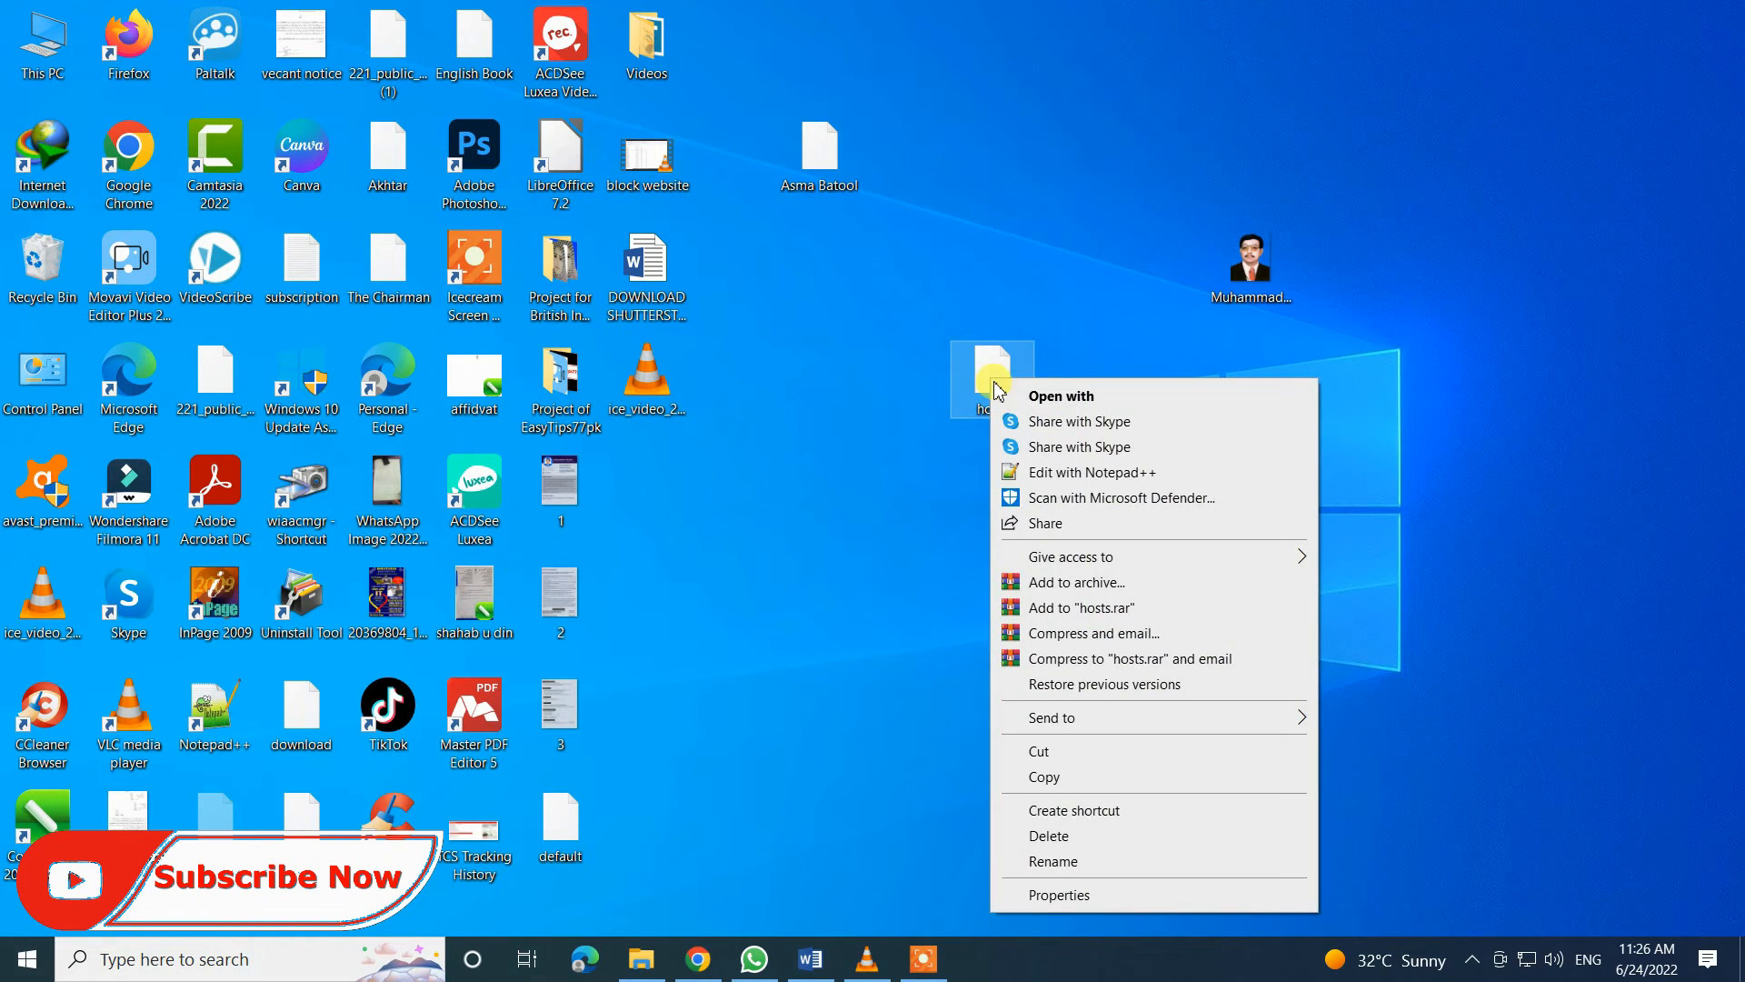
{"action": "left_click", "coordinate": [1041, 776]}
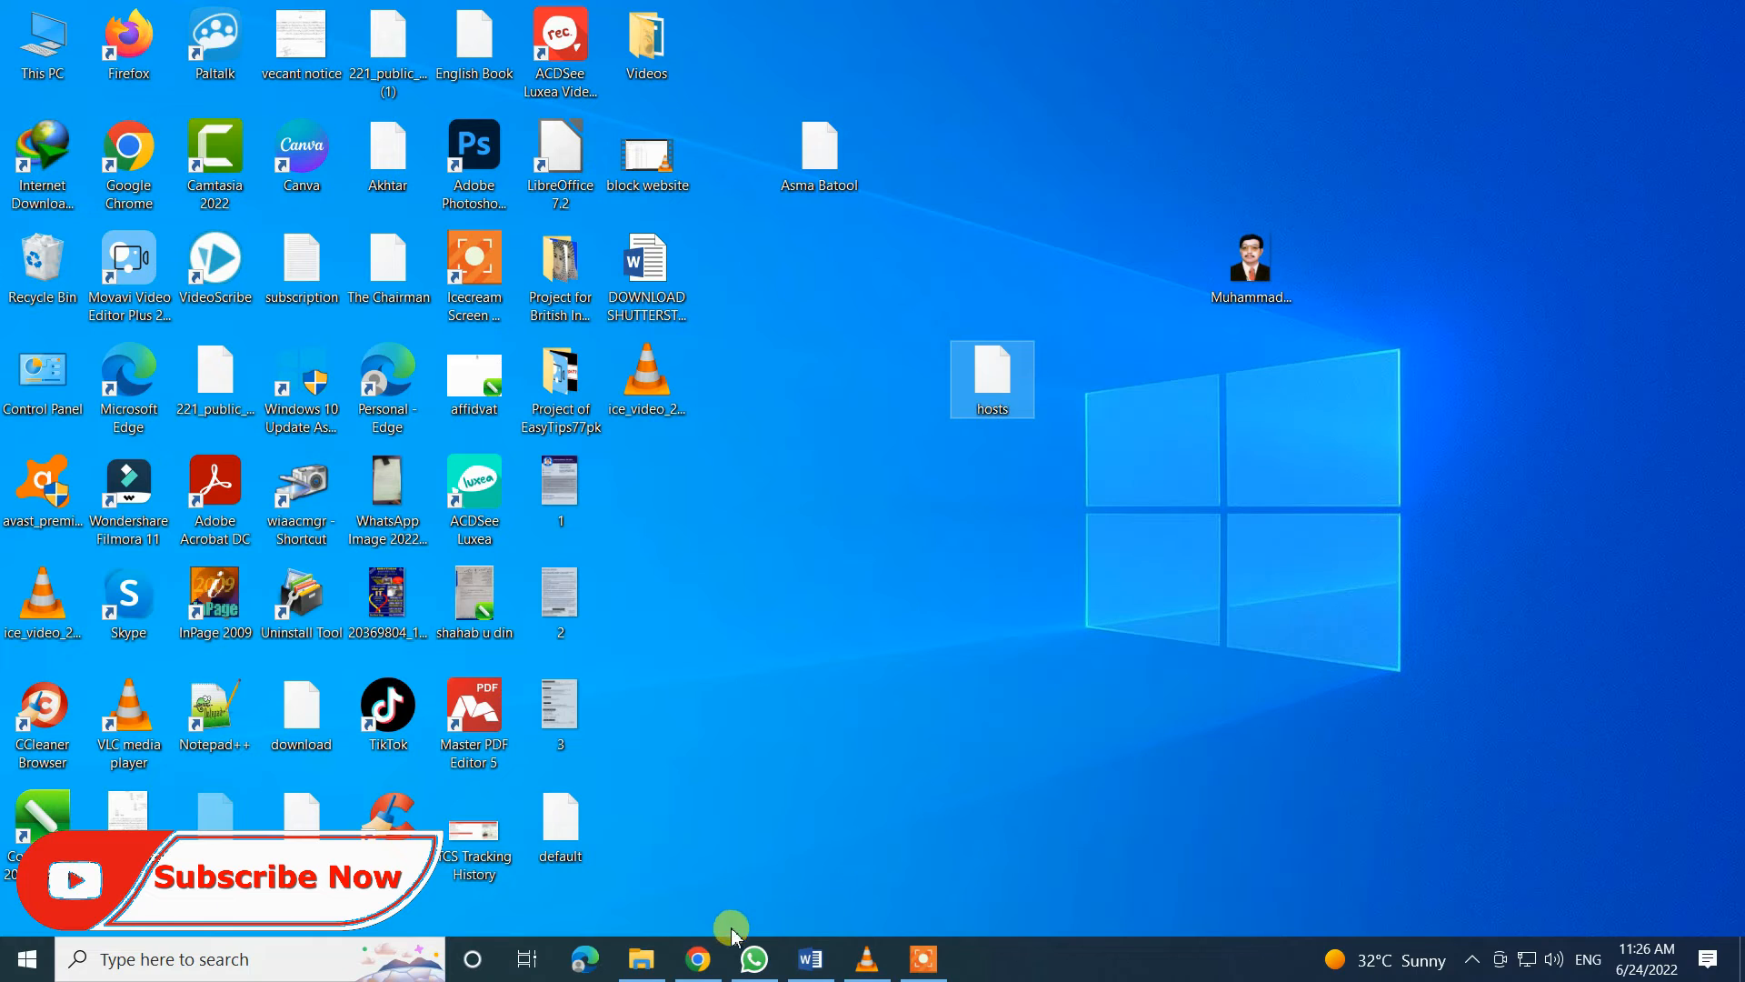
{"action": "left_click", "coordinate": [634, 965]}
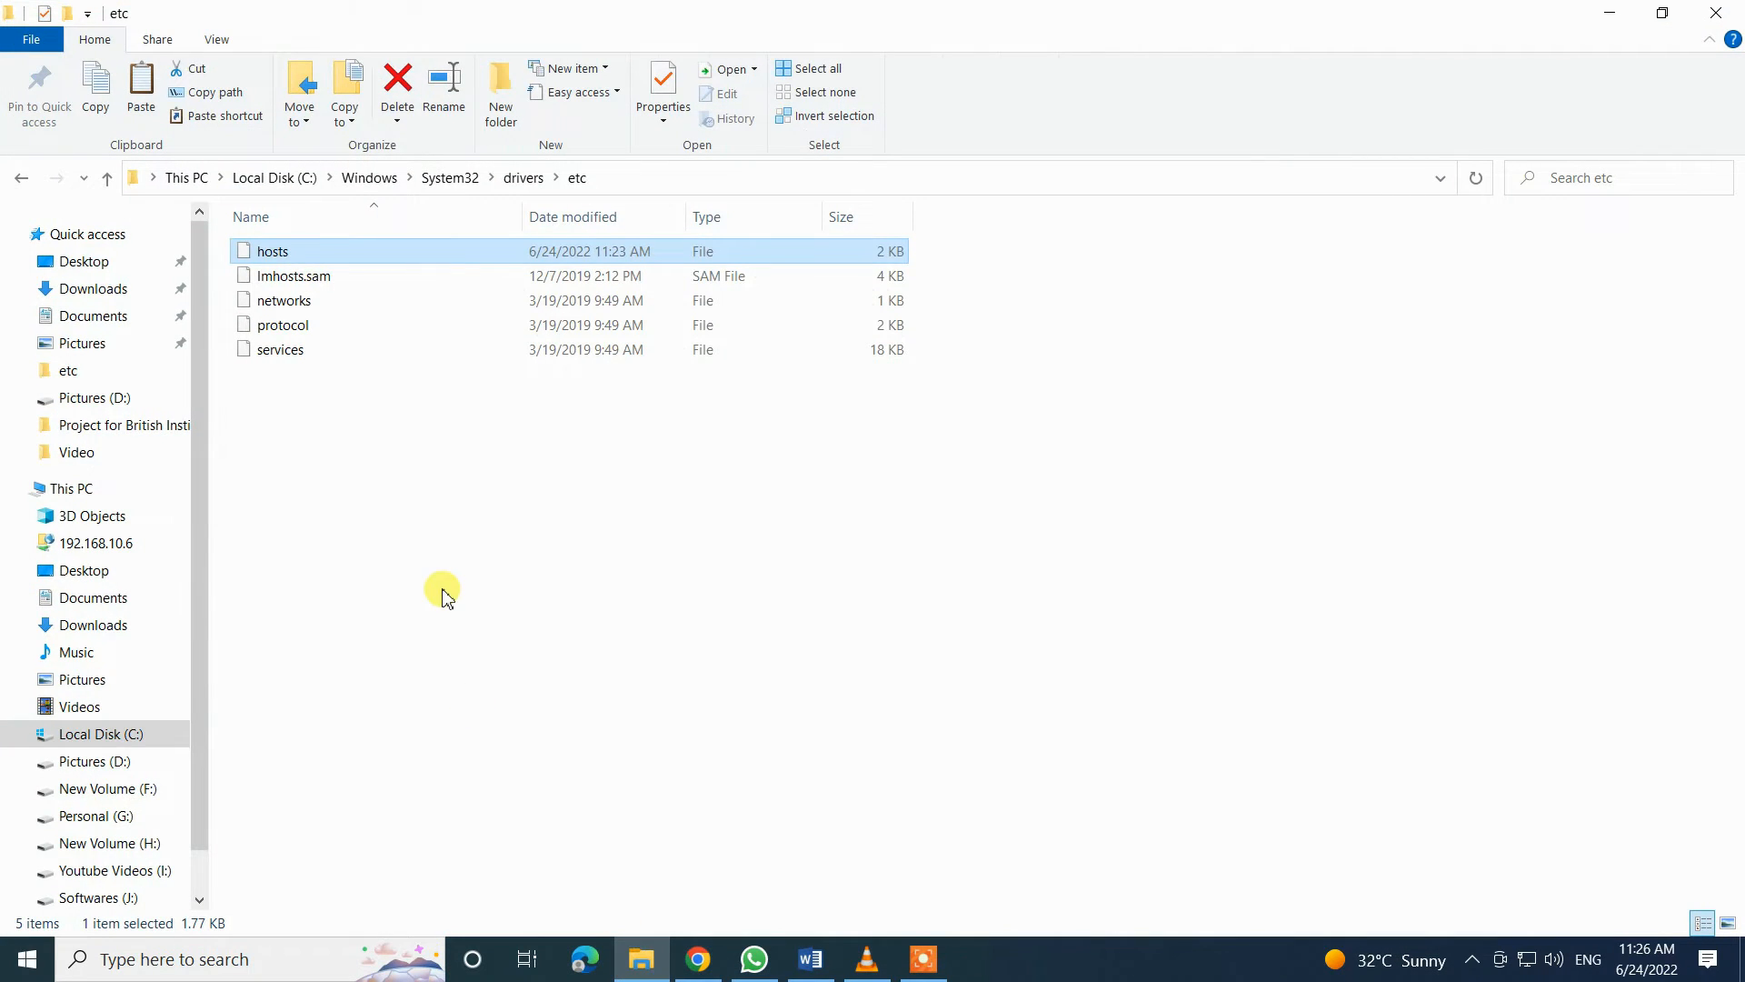
{"action": "right_click", "coordinate": [444, 595]}
{"action": "left_click", "coordinate": [491, 751]}
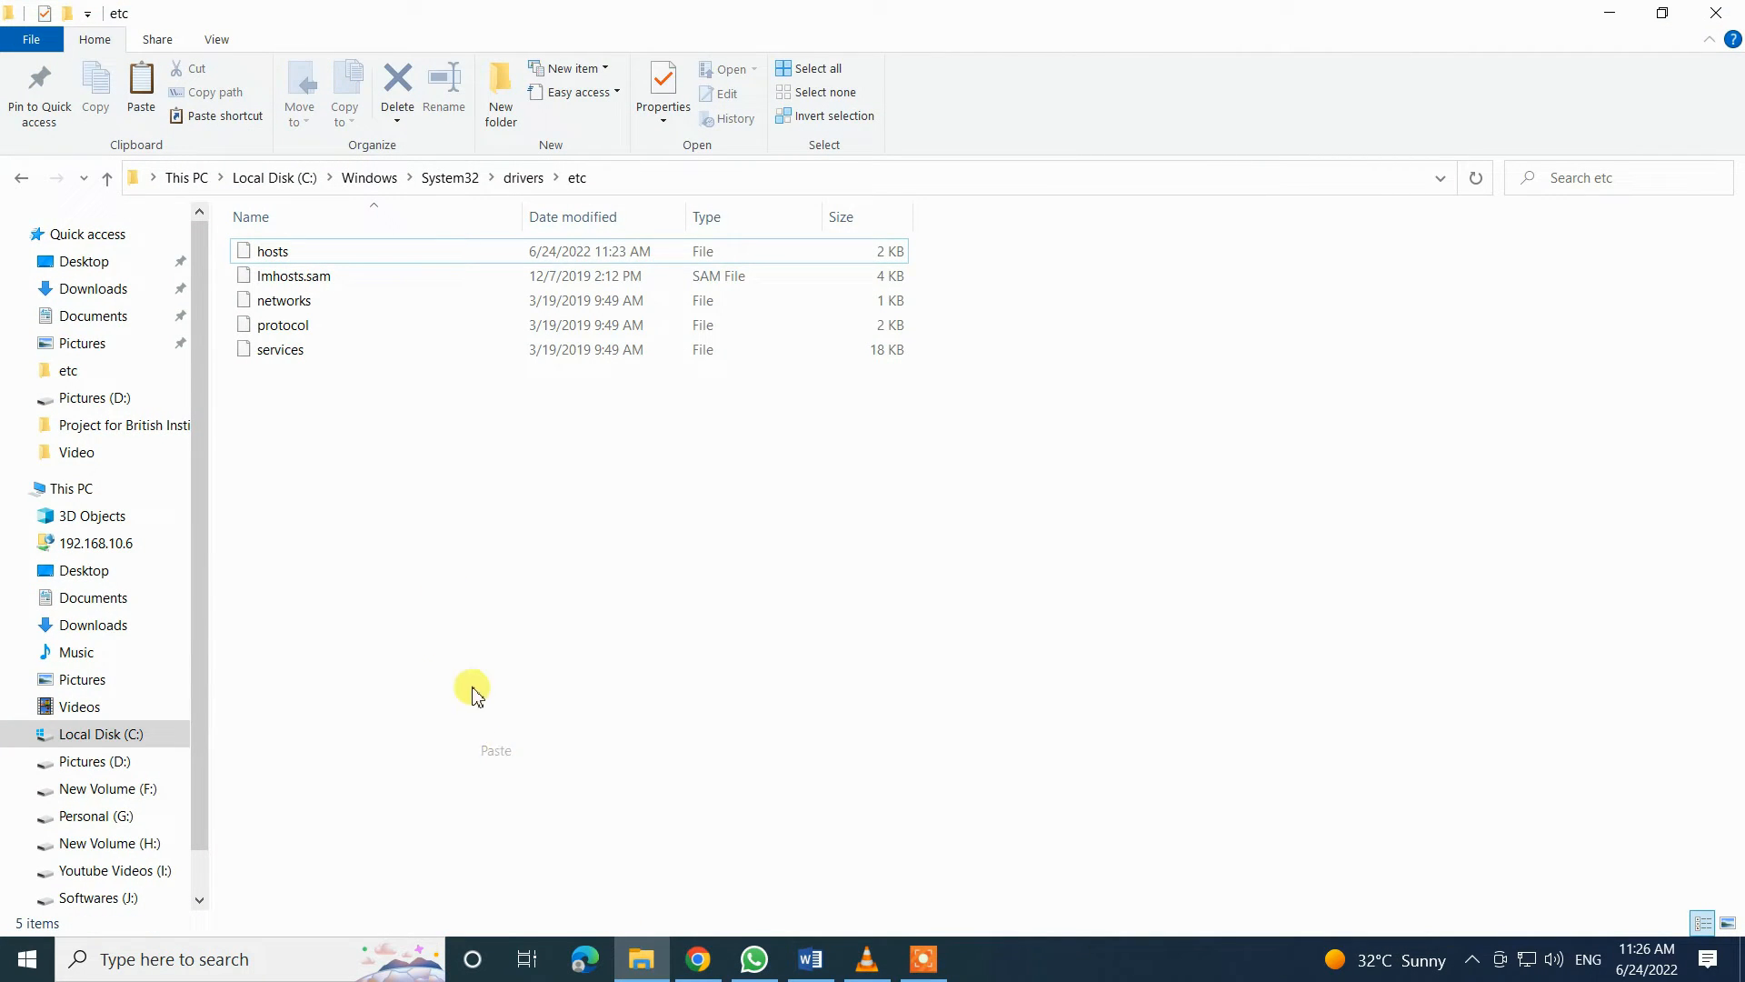
{"action": "left_click", "coordinate": [726, 364]}
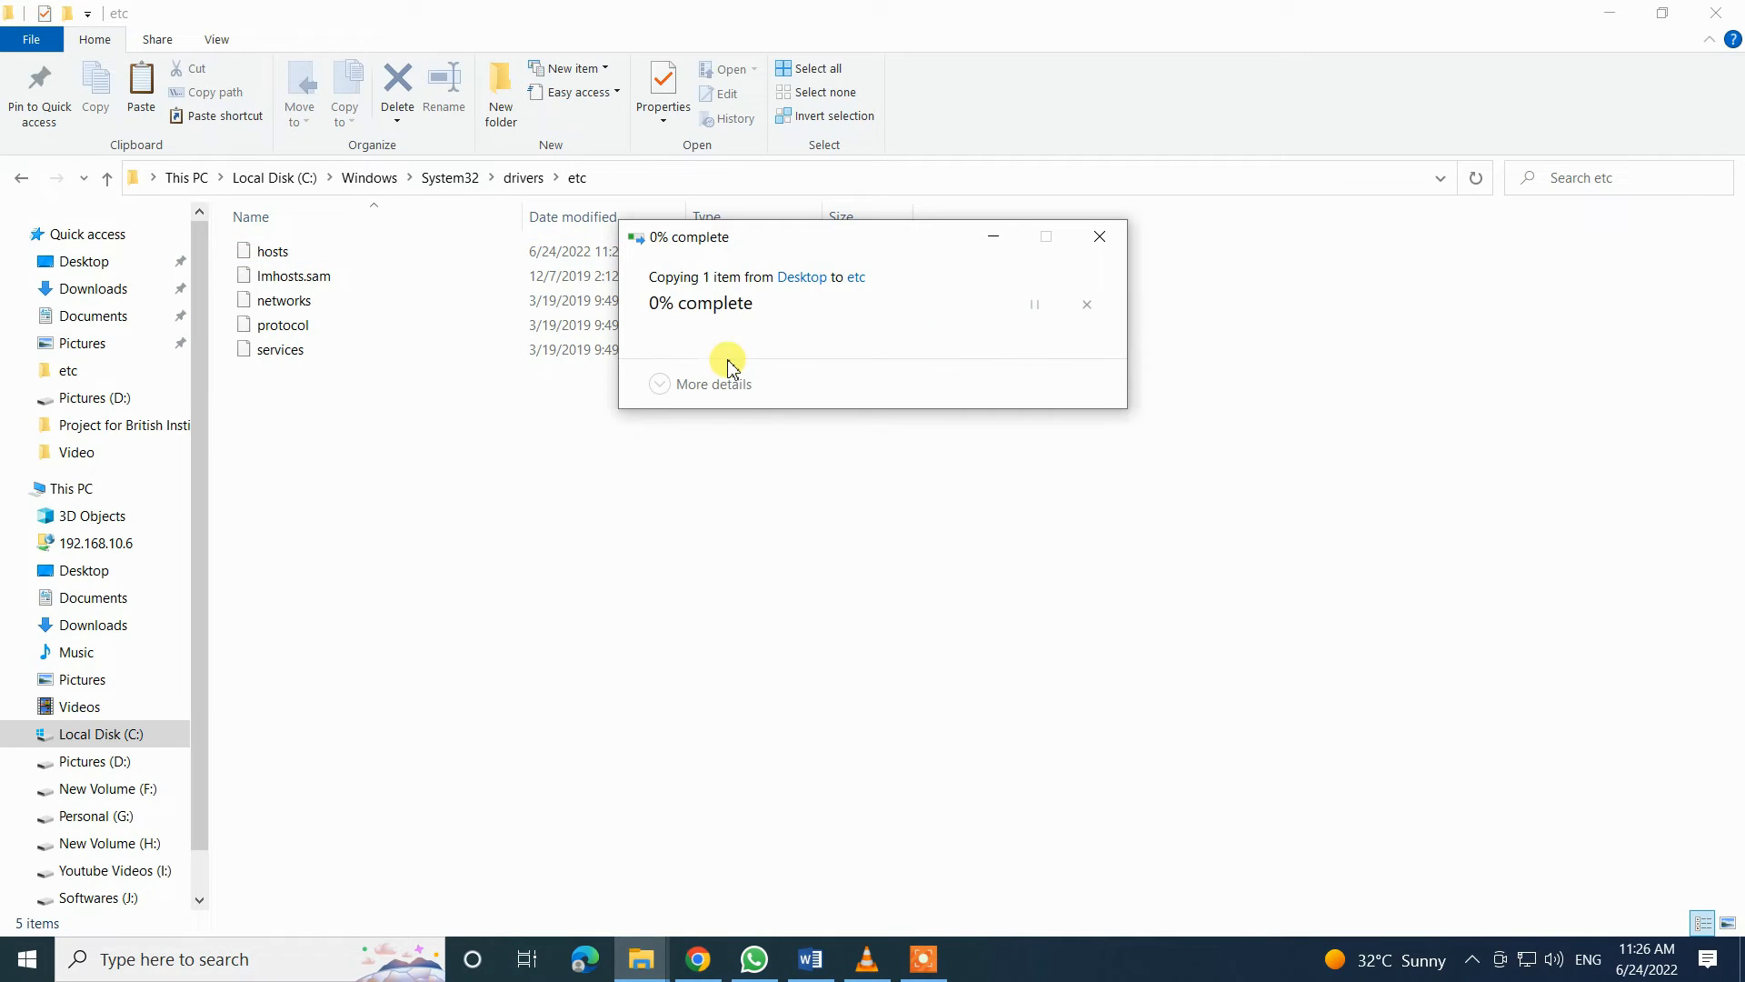
{"action": "left_click", "coordinate": [805, 377]}
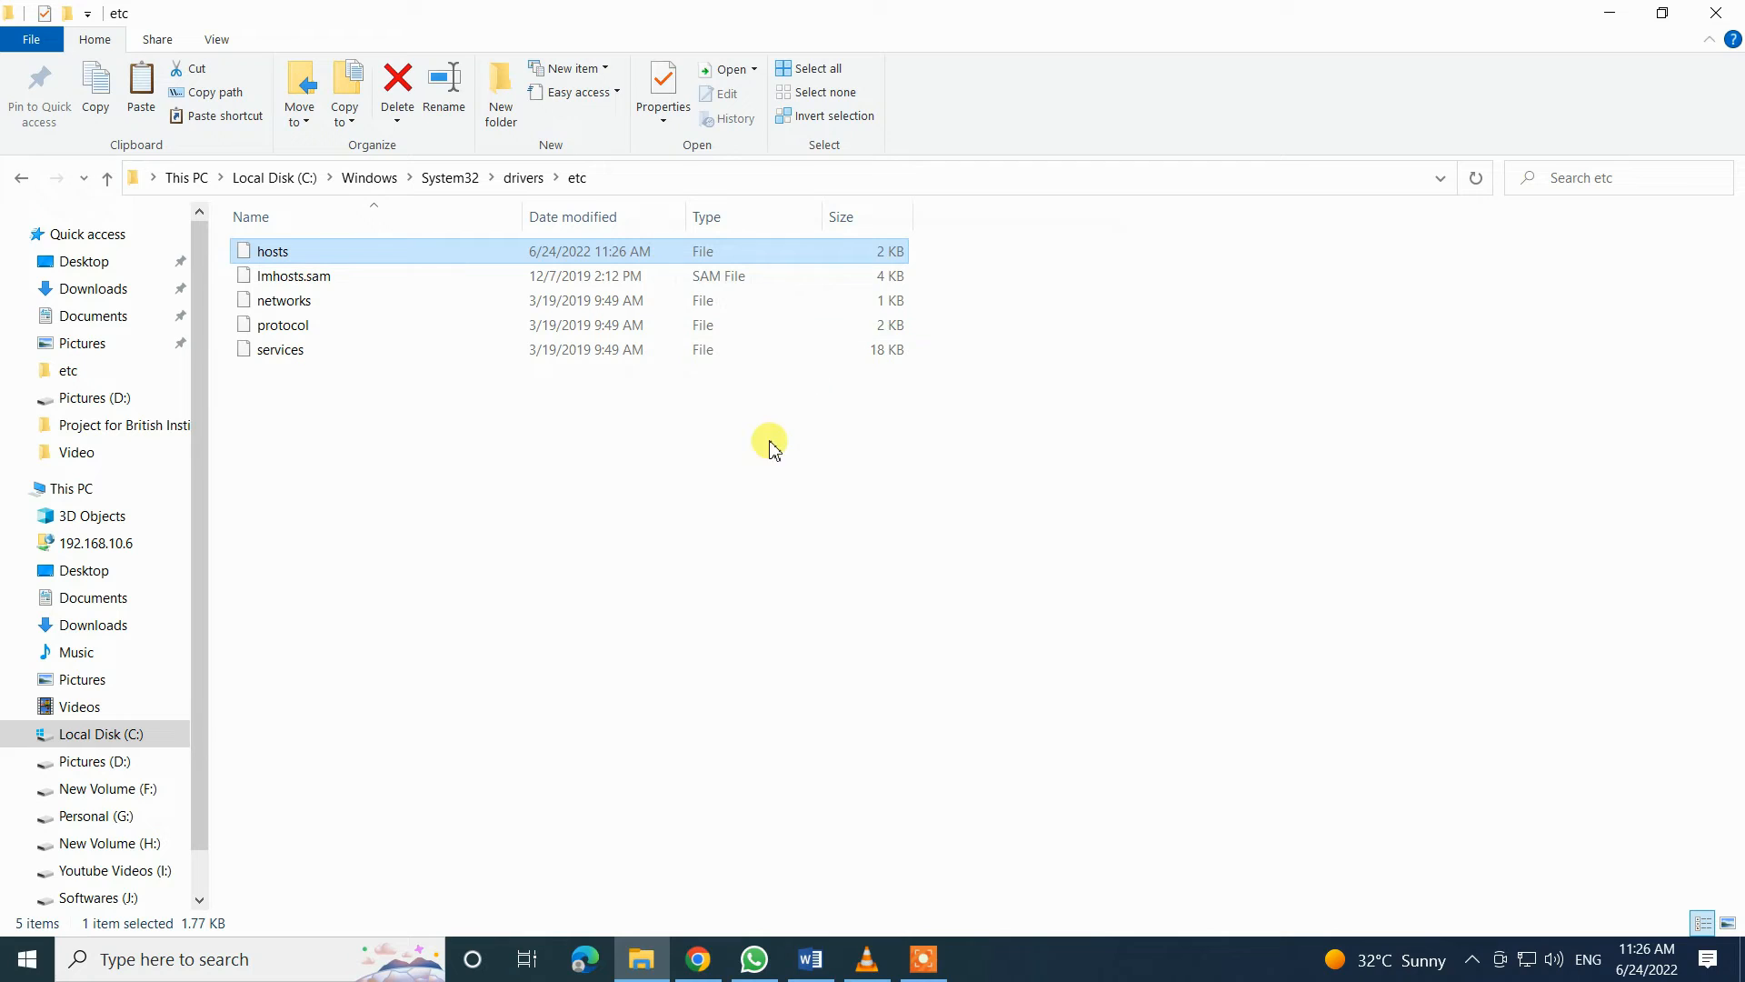
Switch to Microsoft Edge, load google.com and search for "dawn news" to test the block, then minimize the browser
{"action": "left_click", "coordinate": [582, 964]}
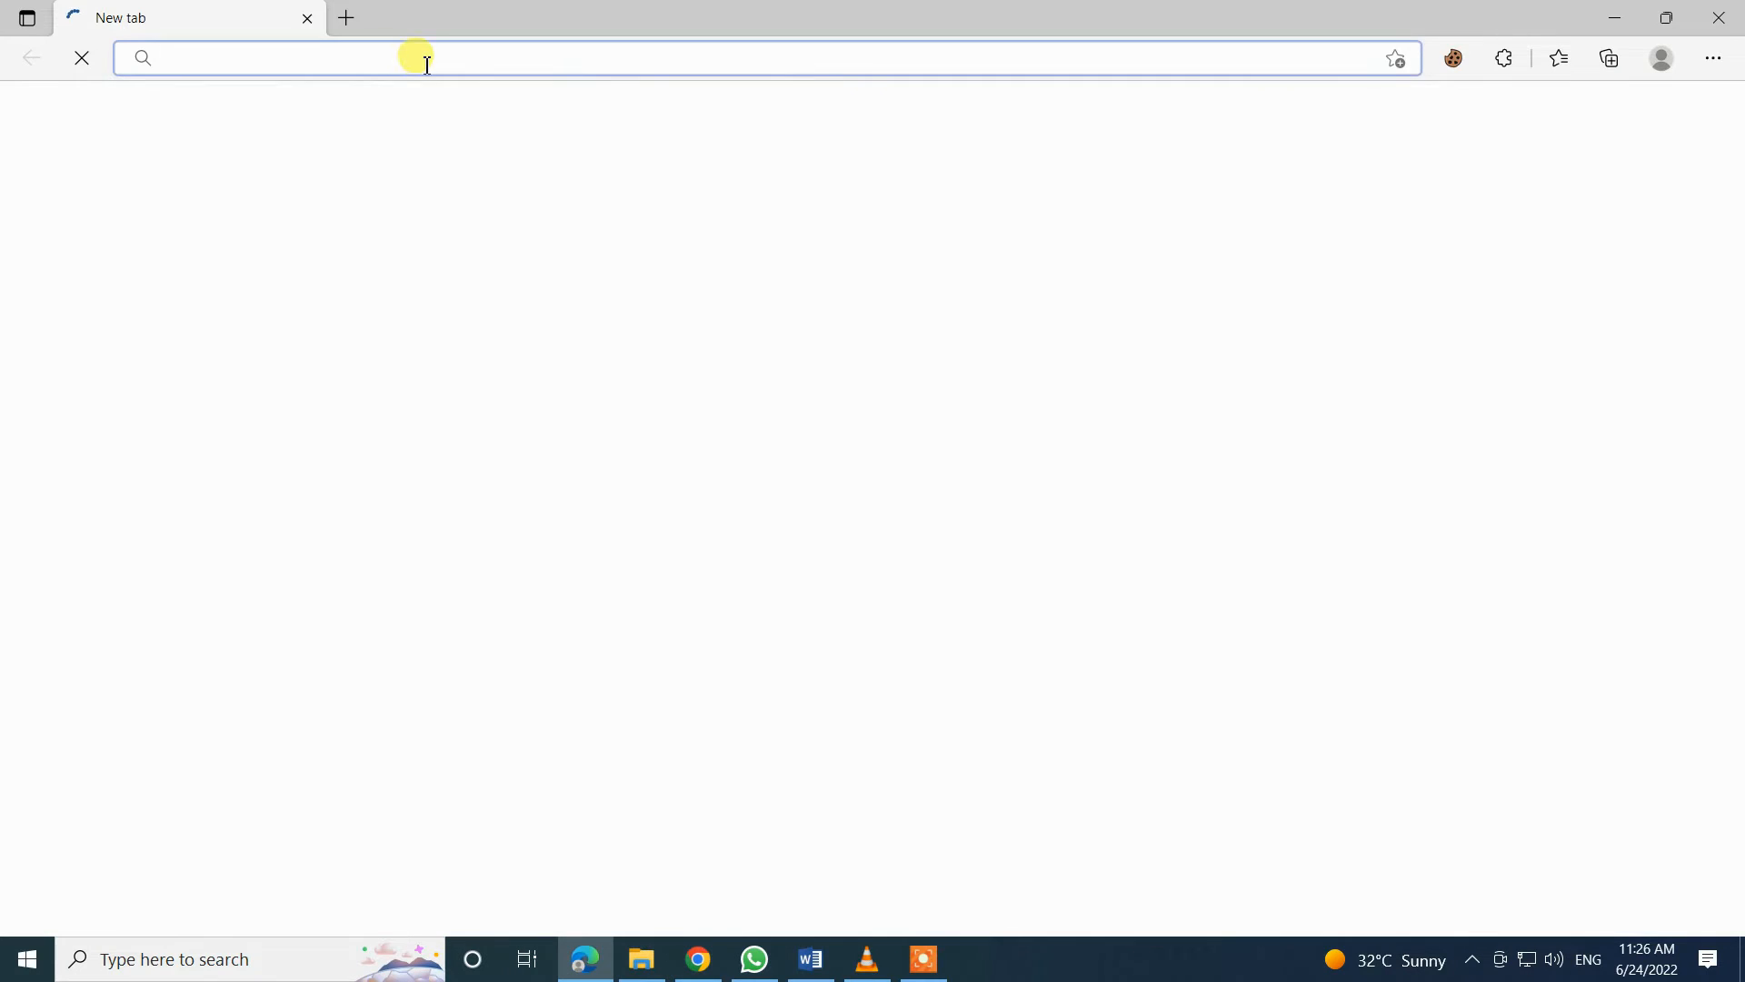
{"action": "left_click", "coordinate": [427, 64]}
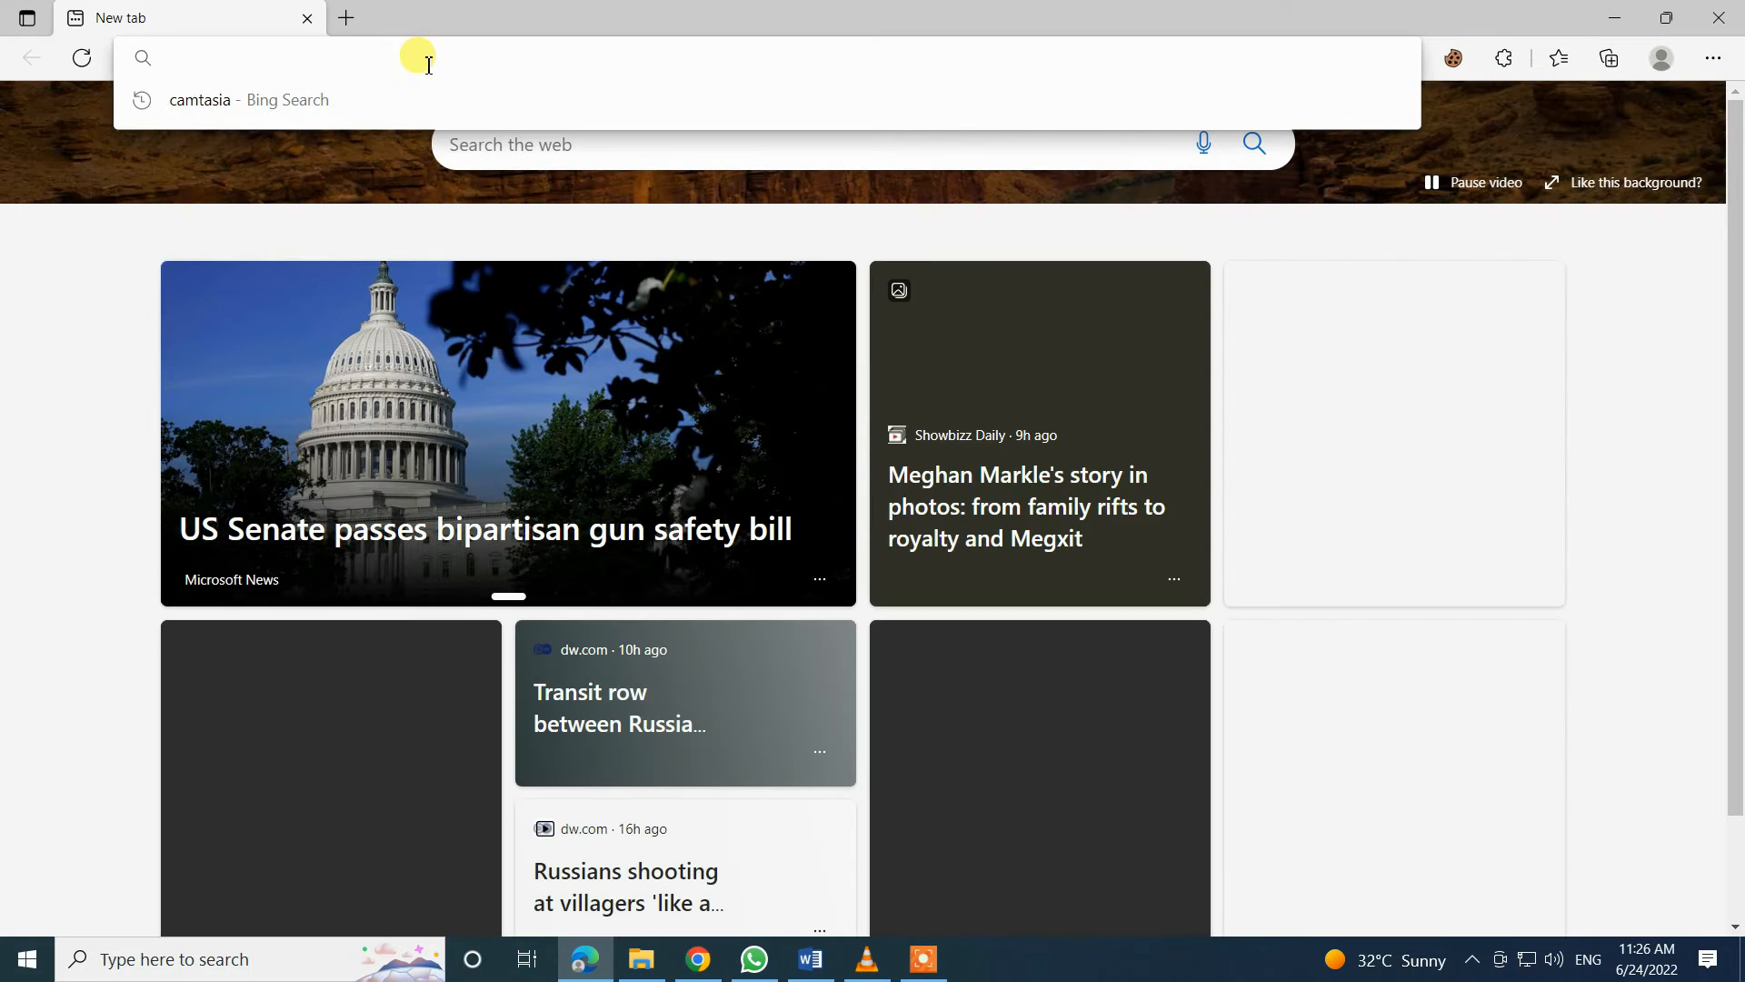
{"action": "type", "text": "google.com"}
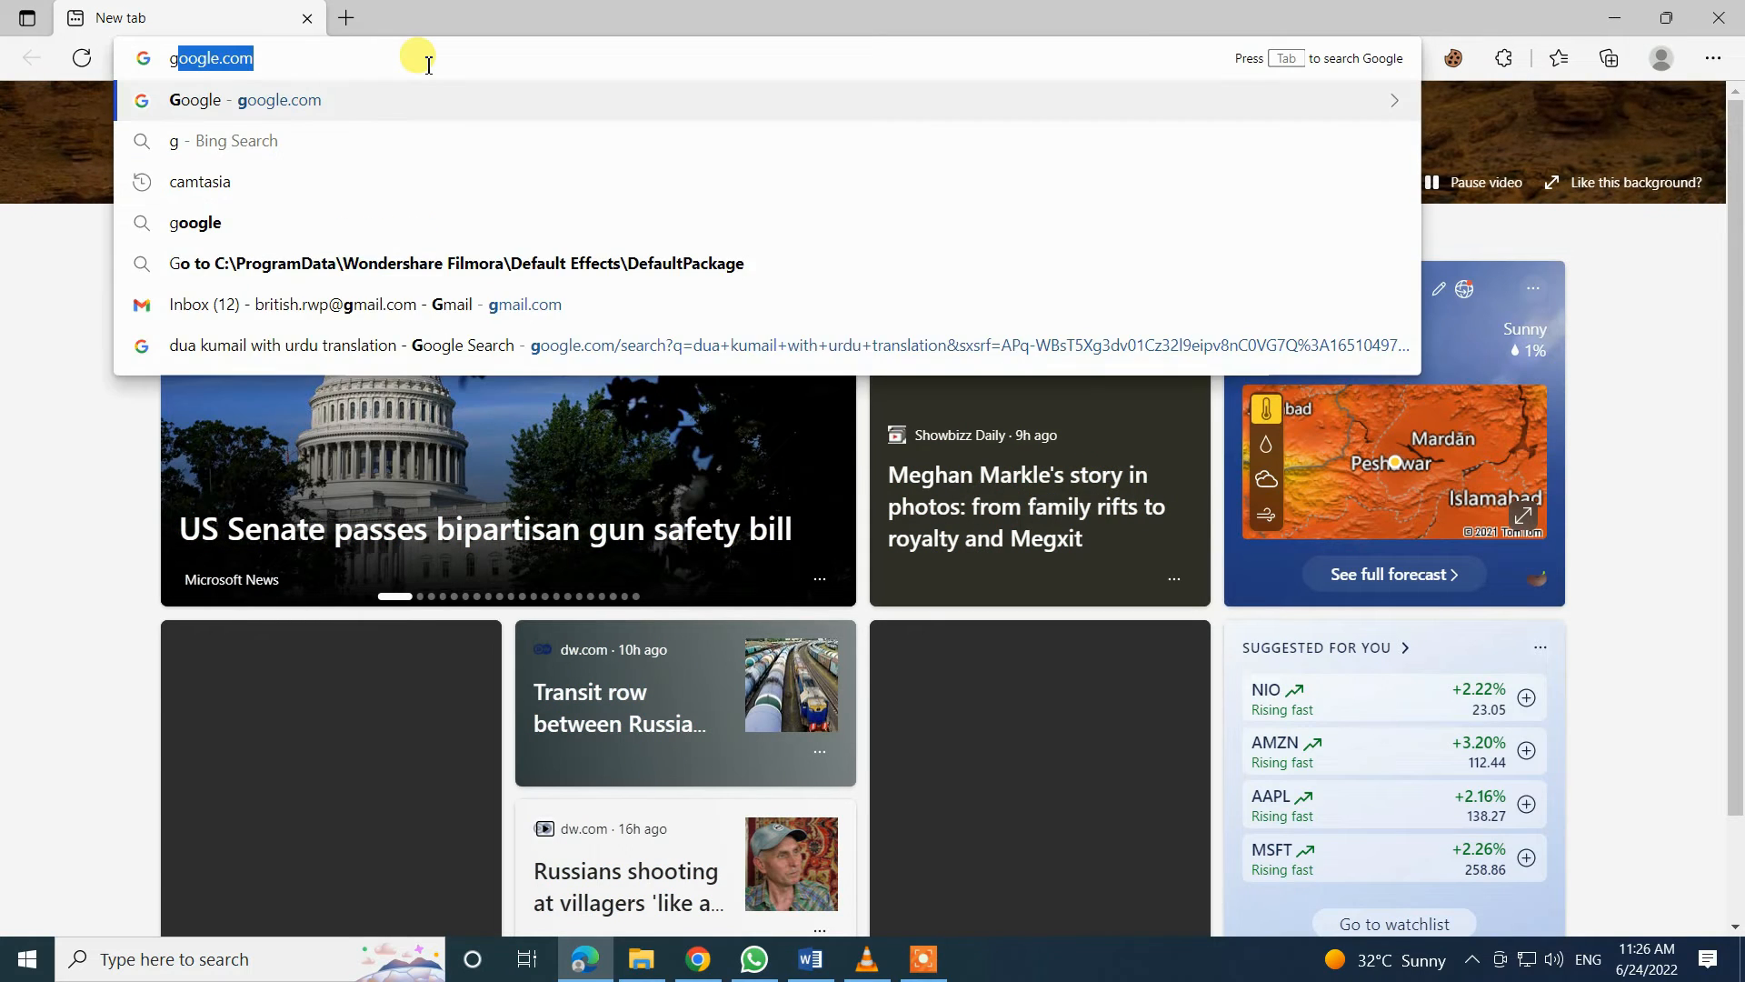
{"action": "key", "text": "Right"}
{"action": "key", "text": "Return"}
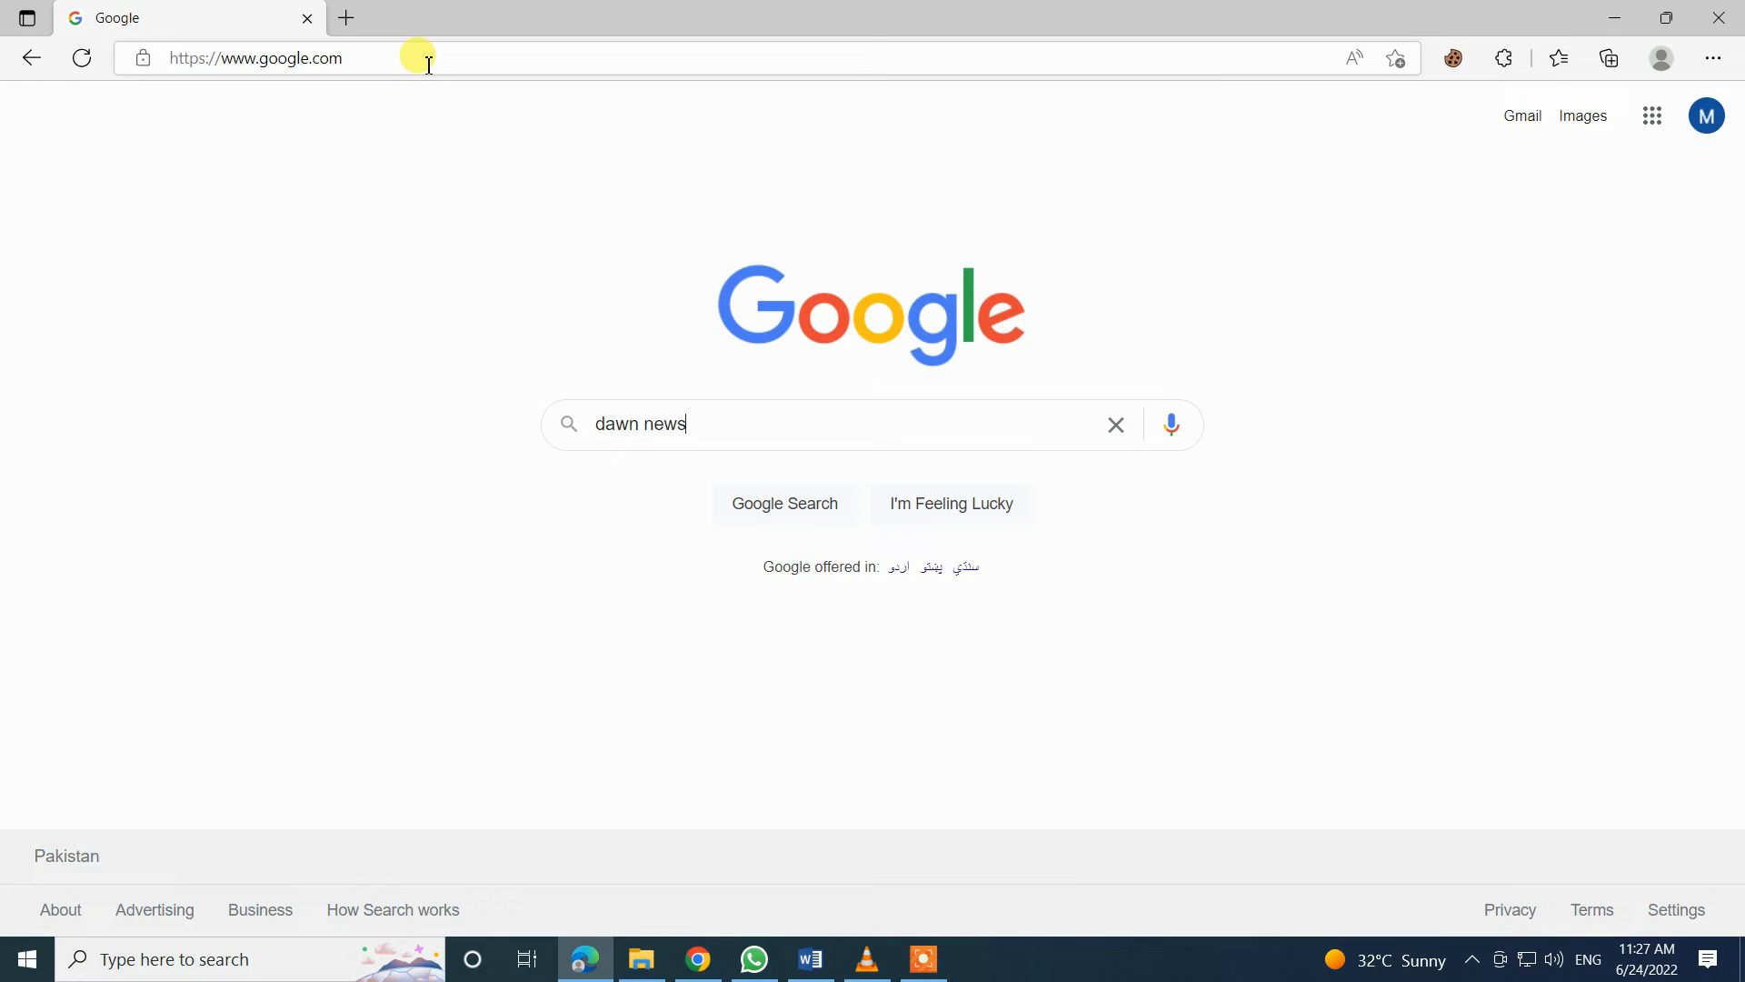
{"action": "key", "text": "Return"}
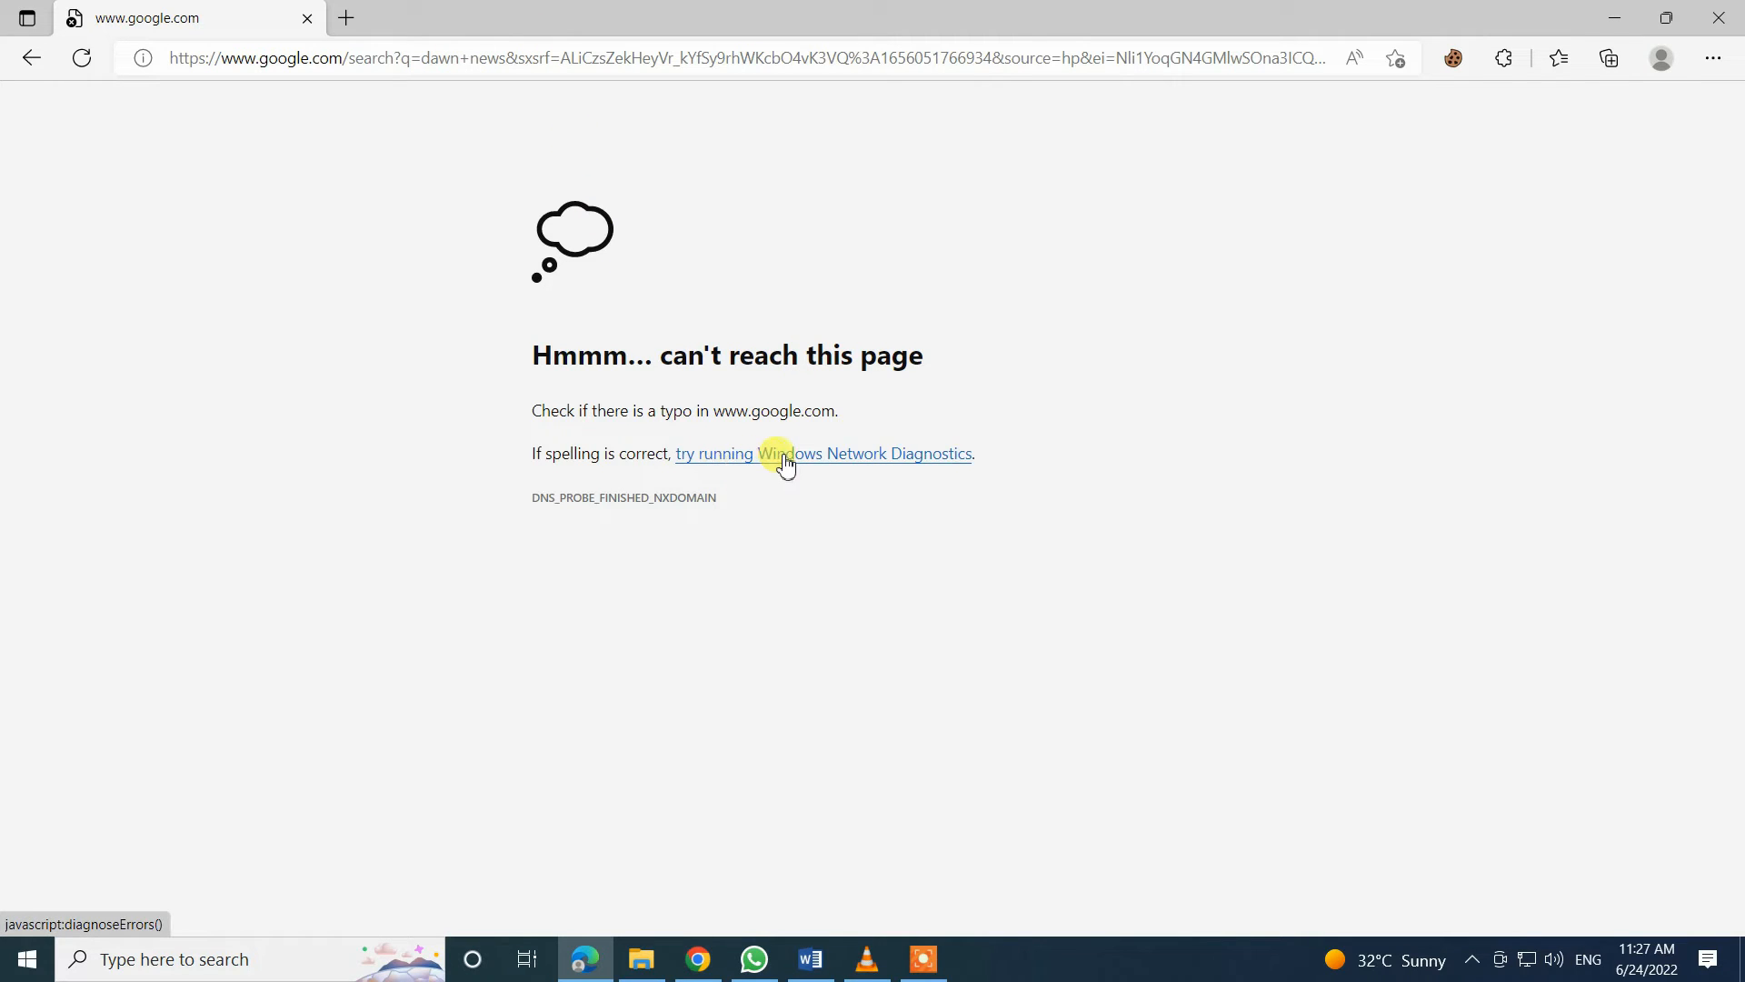
{"action": "left_click", "coordinate": [1618, 24]}
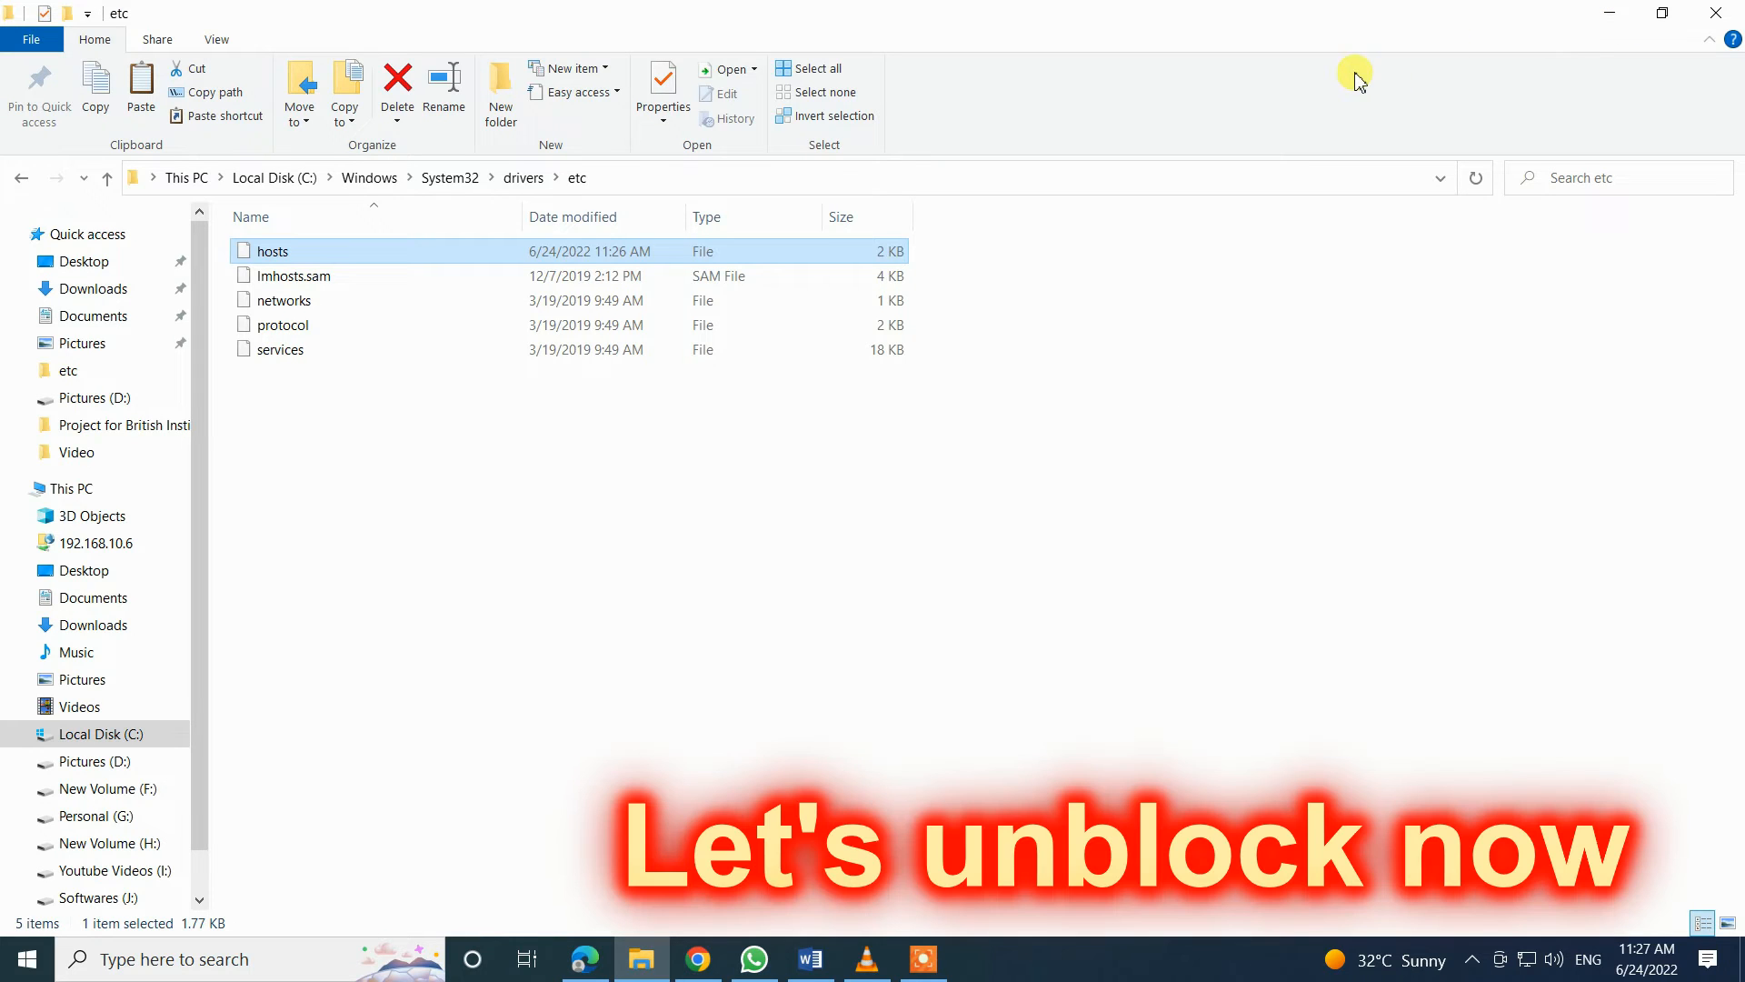
Minimize the etc folder window and open the desktop hosts file in Notepad
{"action": "left_click", "coordinate": [1595, 16]}
{"action": "left_click", "coordinate": [983, 400]}
{"action": "right_click", "coordinate": [997, 389]}
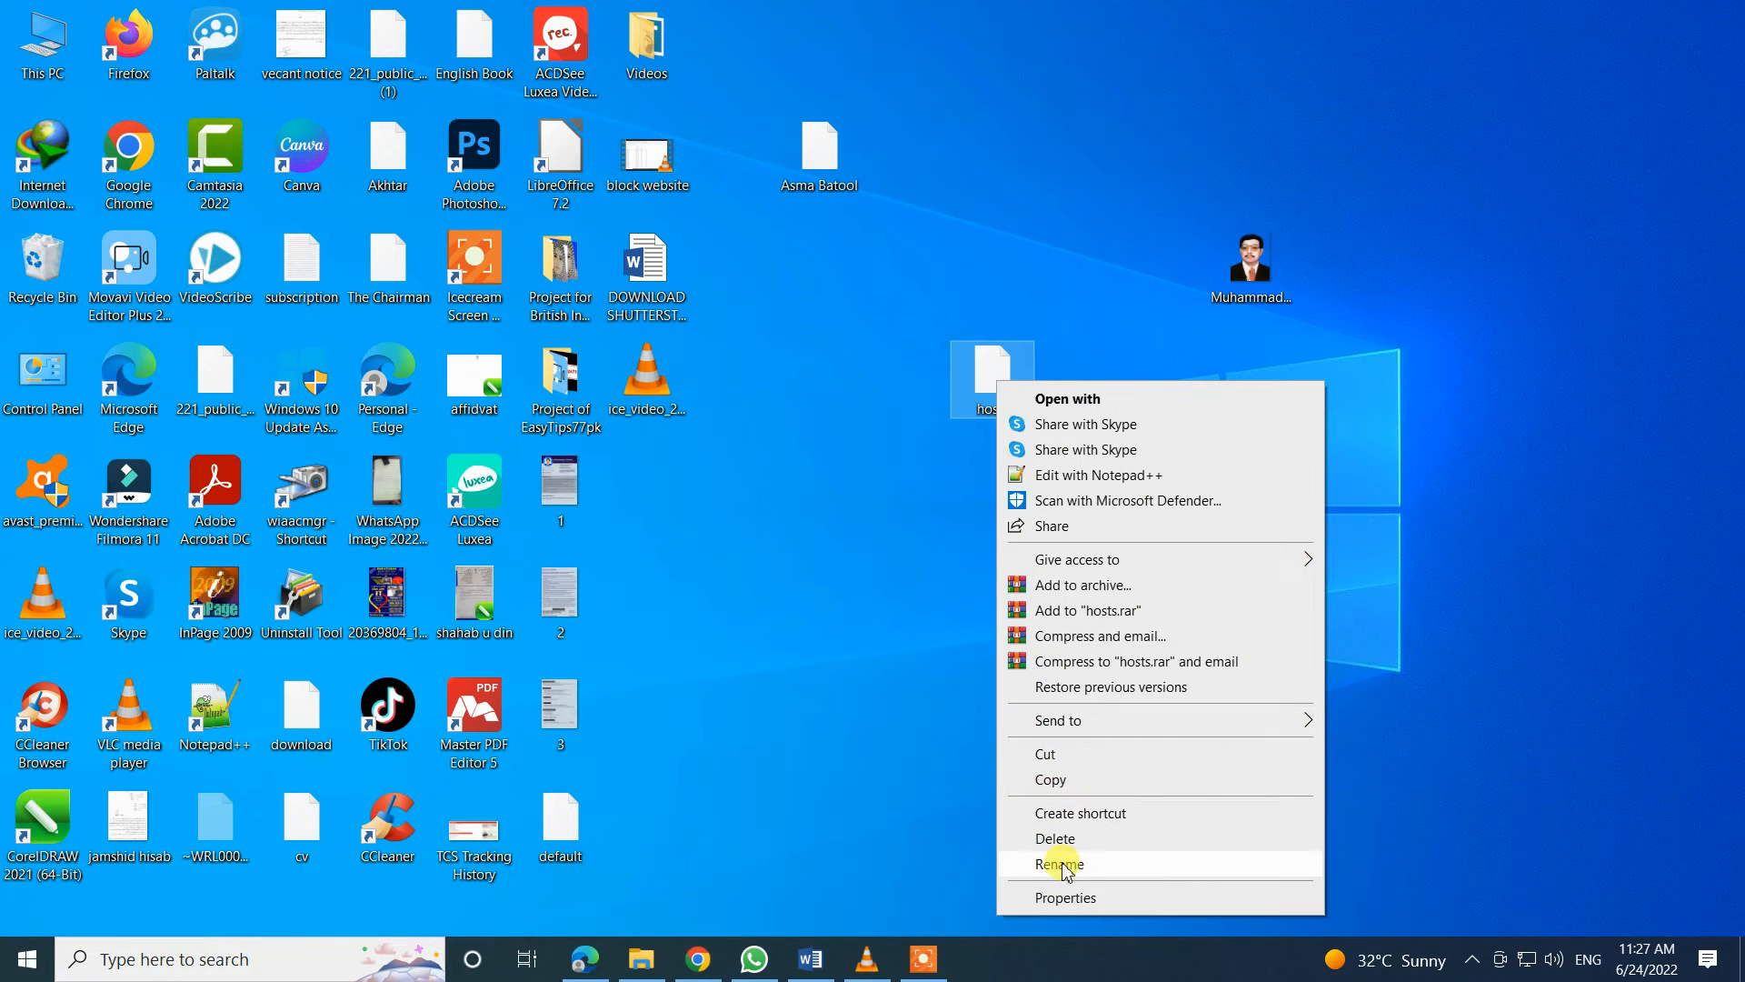
{"action": "left_click", "coordinate": [1082, 400]}
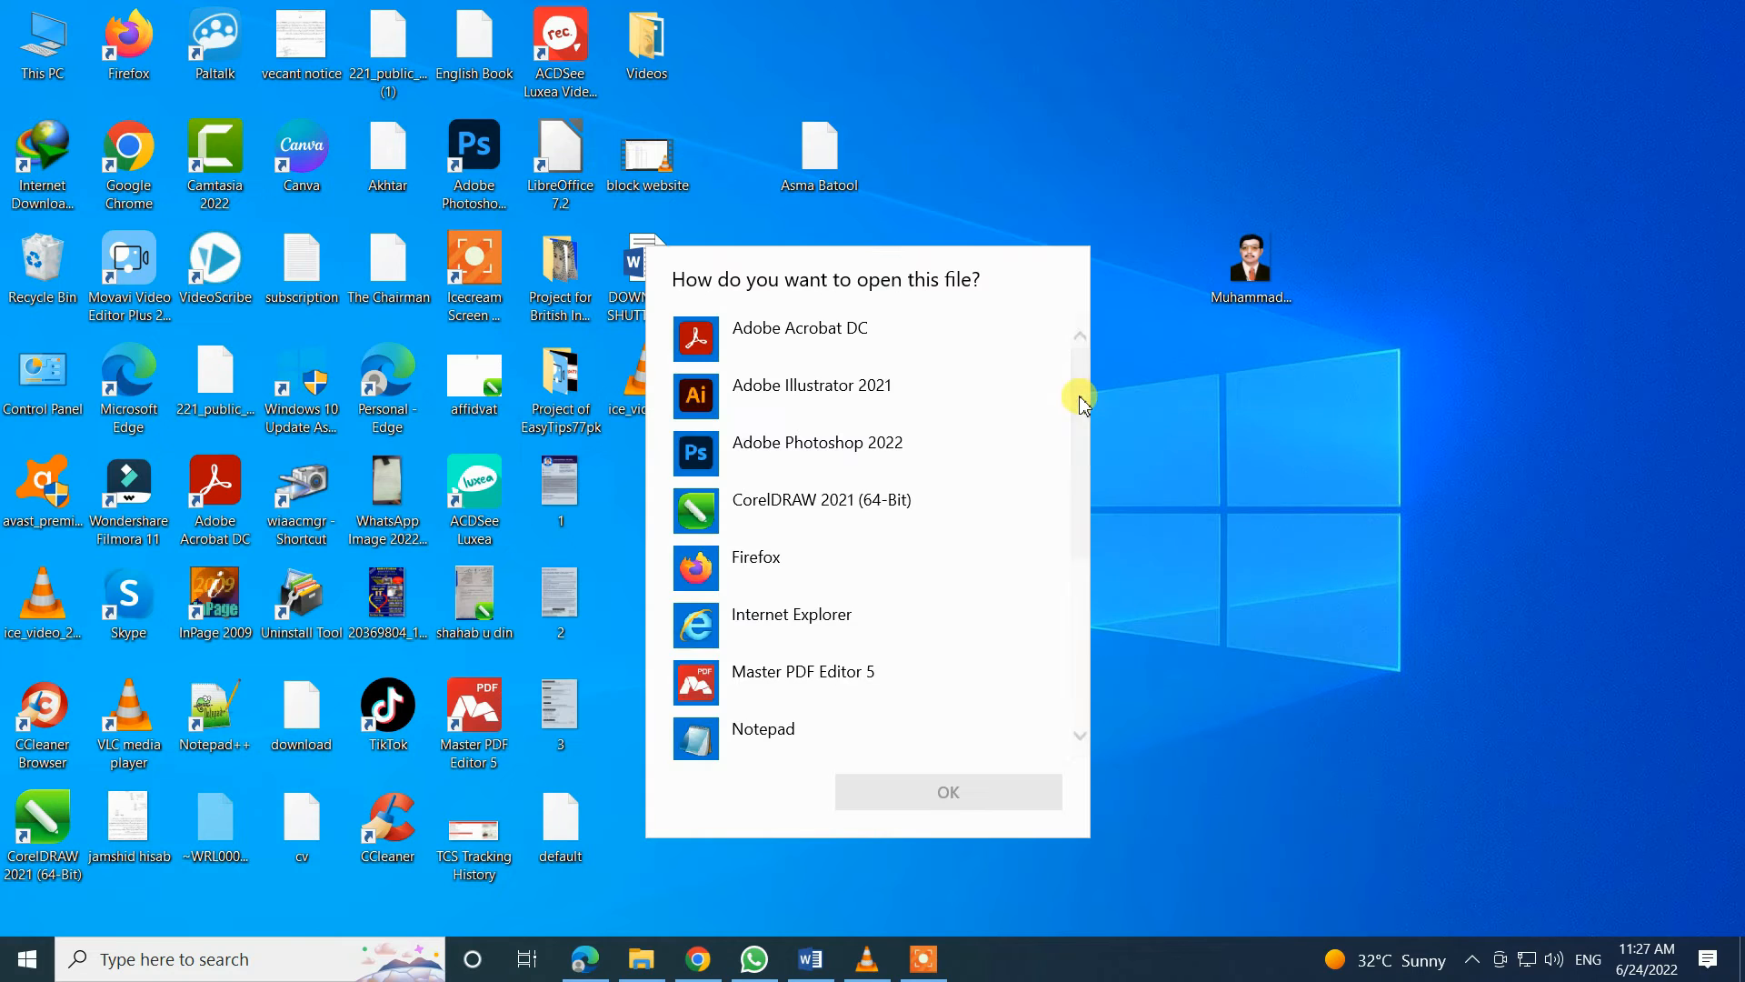
{"action": "left_click", "coordinate": [797, 741]}
{"action": "left_click", "coordinate": [929, 790]}
{"action": "scroll", "coordinate": [721, 545], "scroll_direction": "down", "scroll_amount": 10}
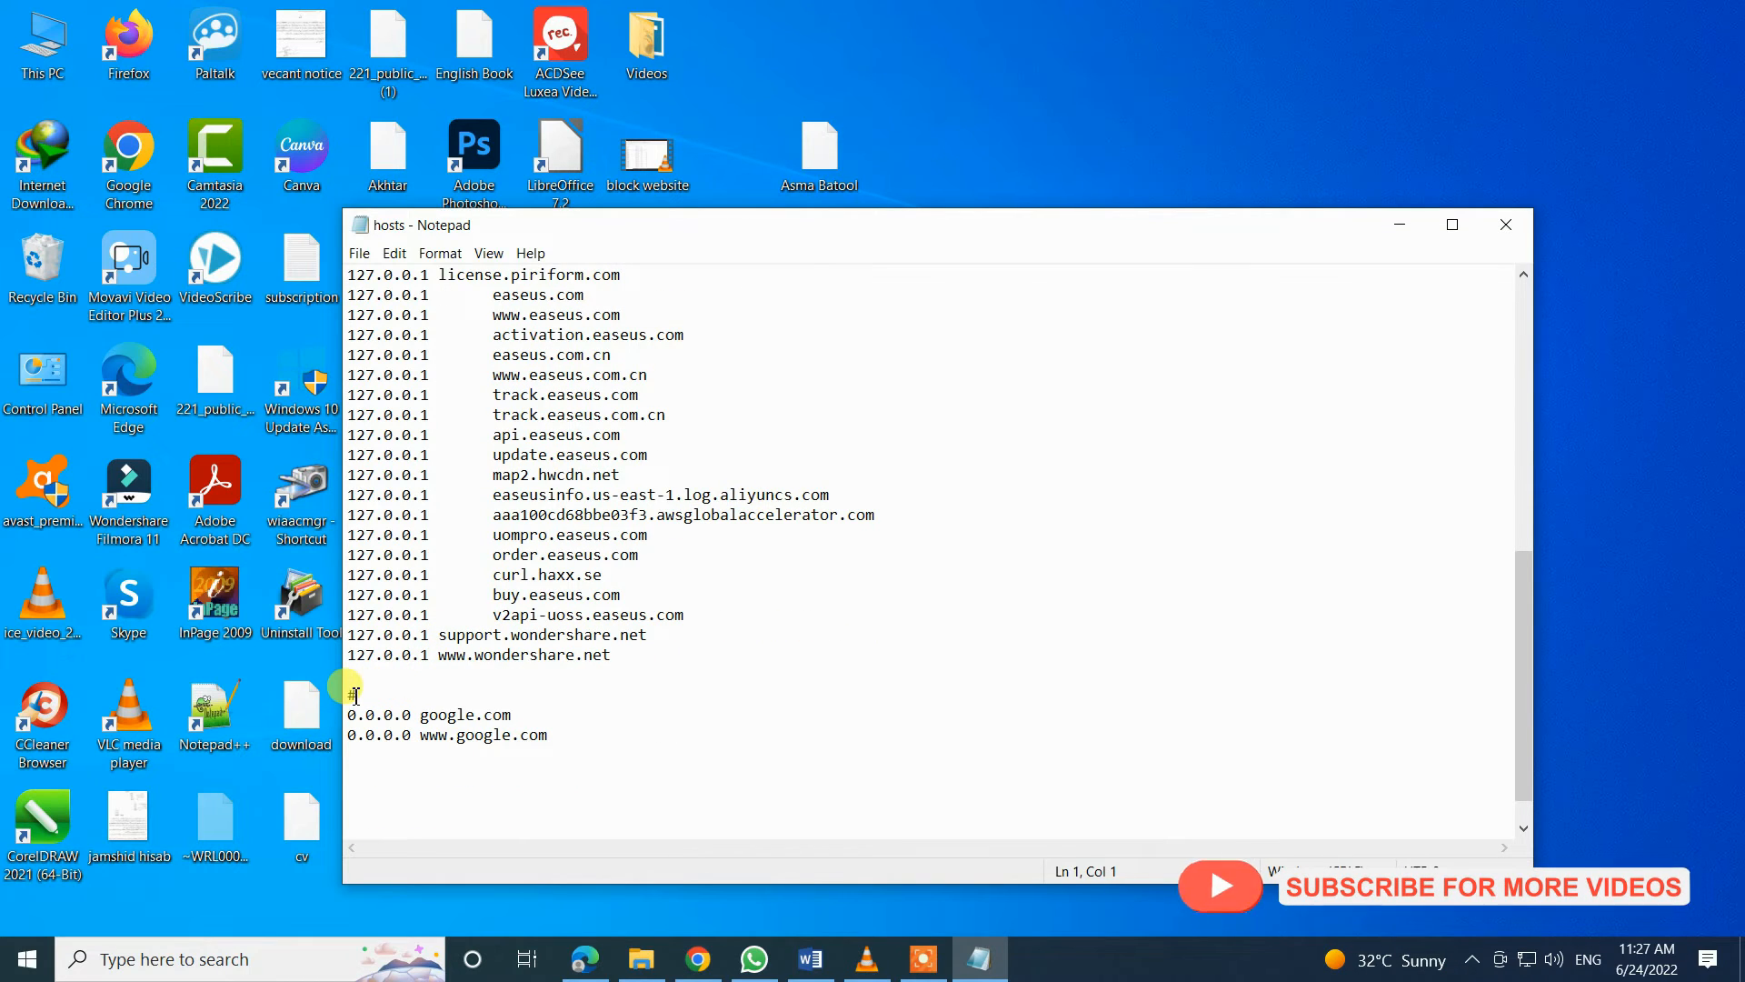
{"action": "left_click_drag", "start_coordinate": [351, 696], "coordinate": [575, 762]}
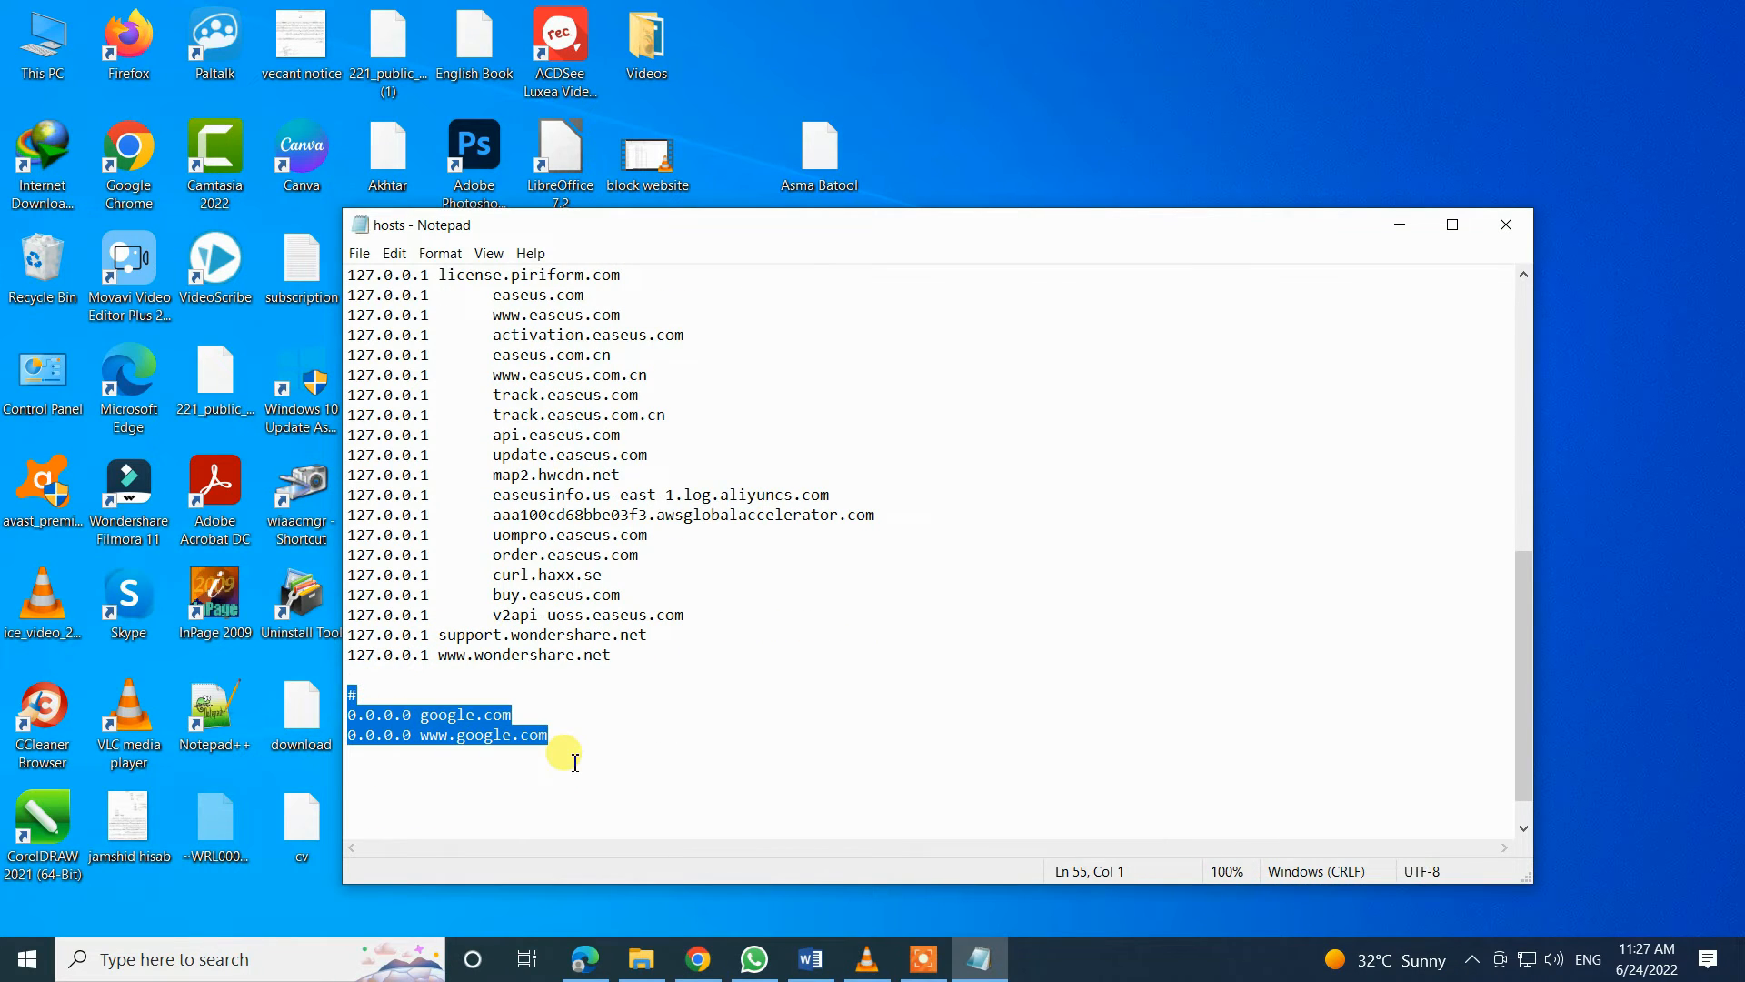
{"action": "key", "text": "Delete"}
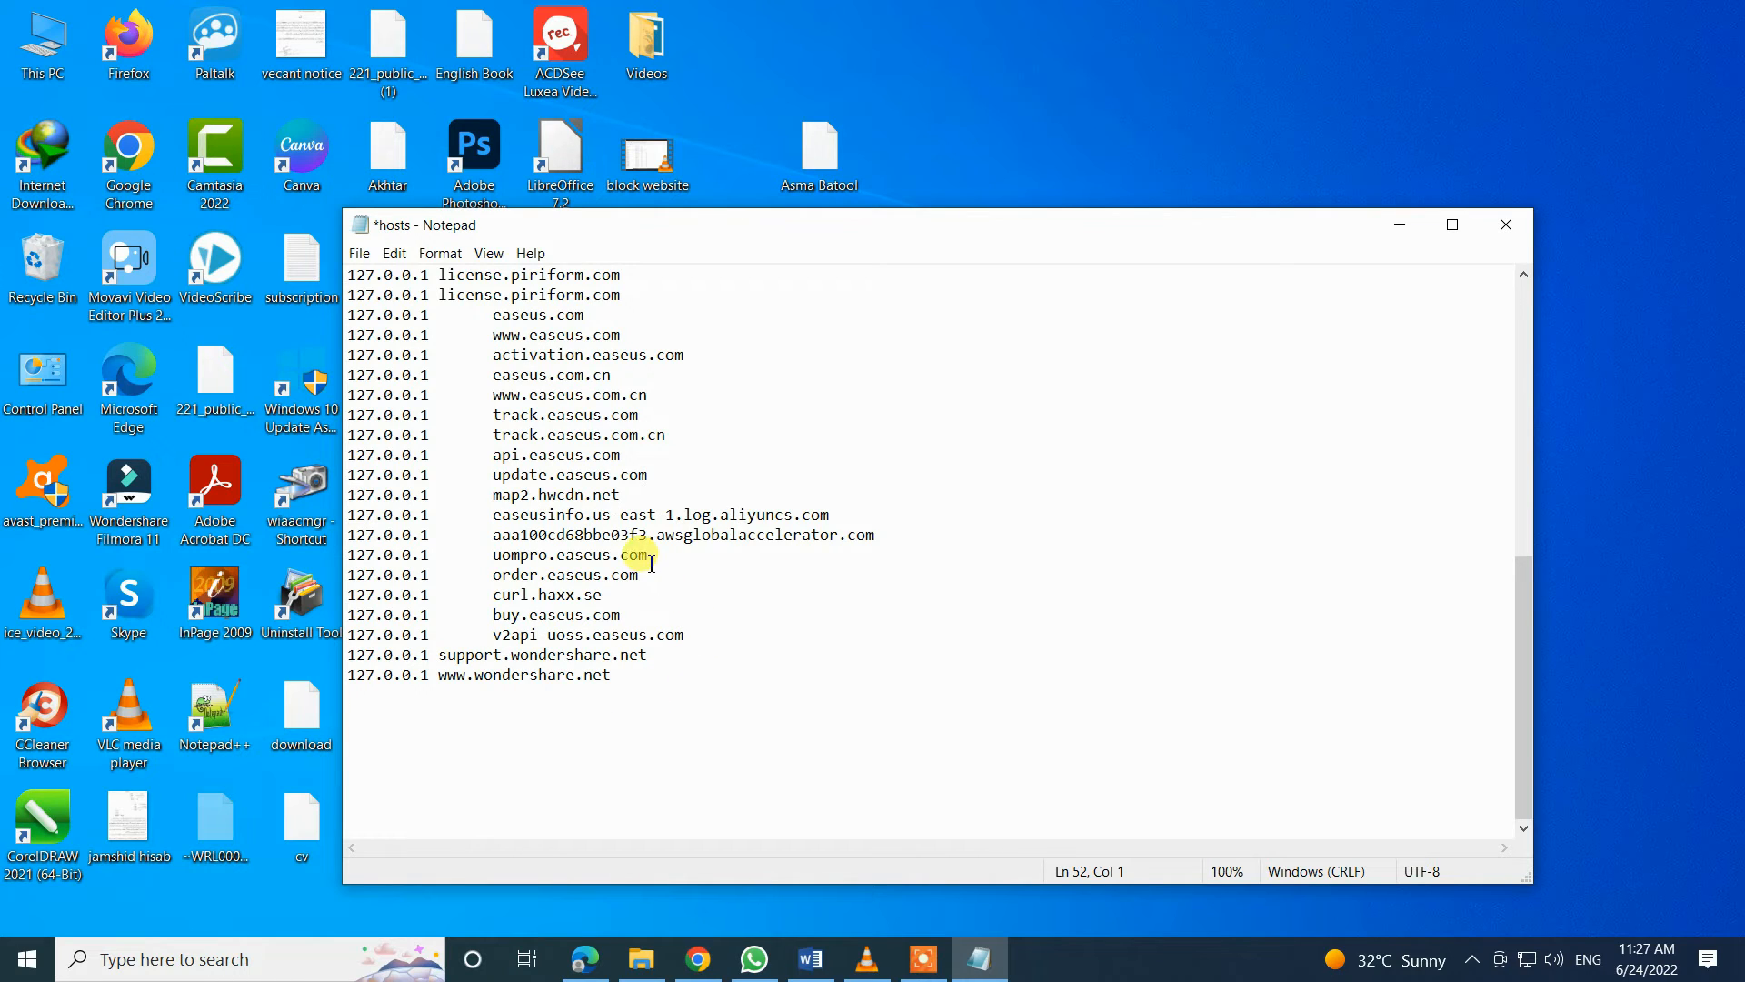
{"action": "left_click", "coordinate": [359, 253]}
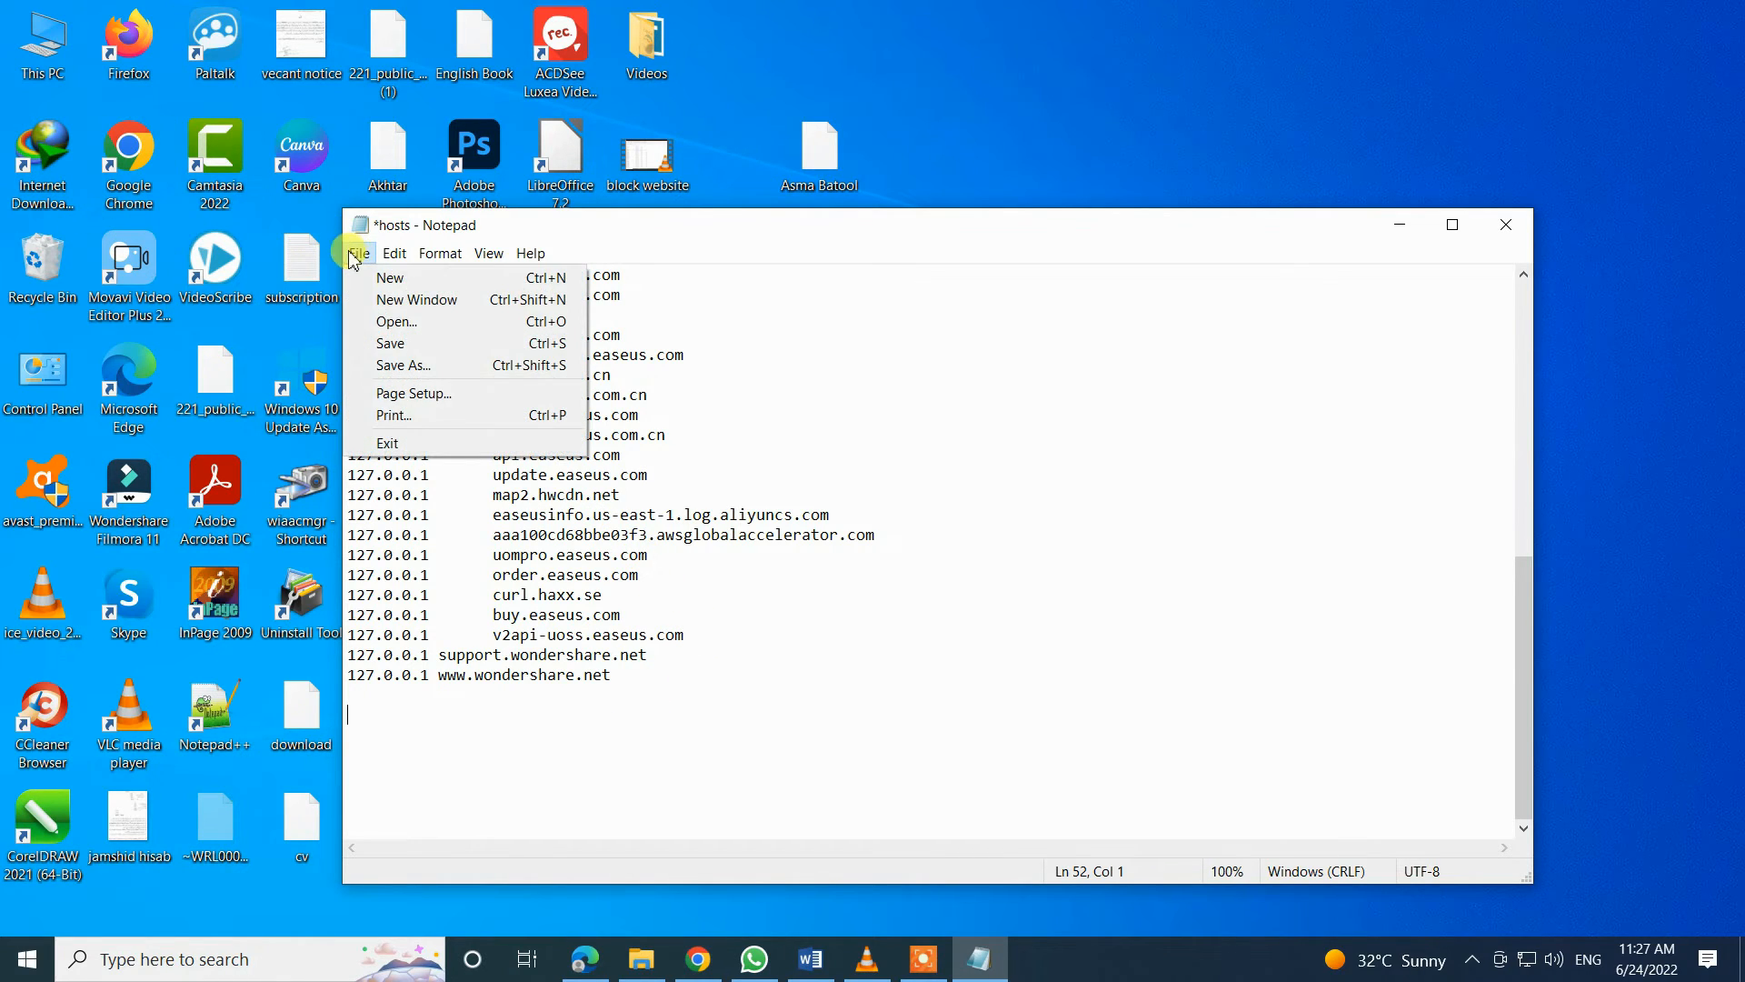
{"action": "left_click", "coordinate": [391, 342]}
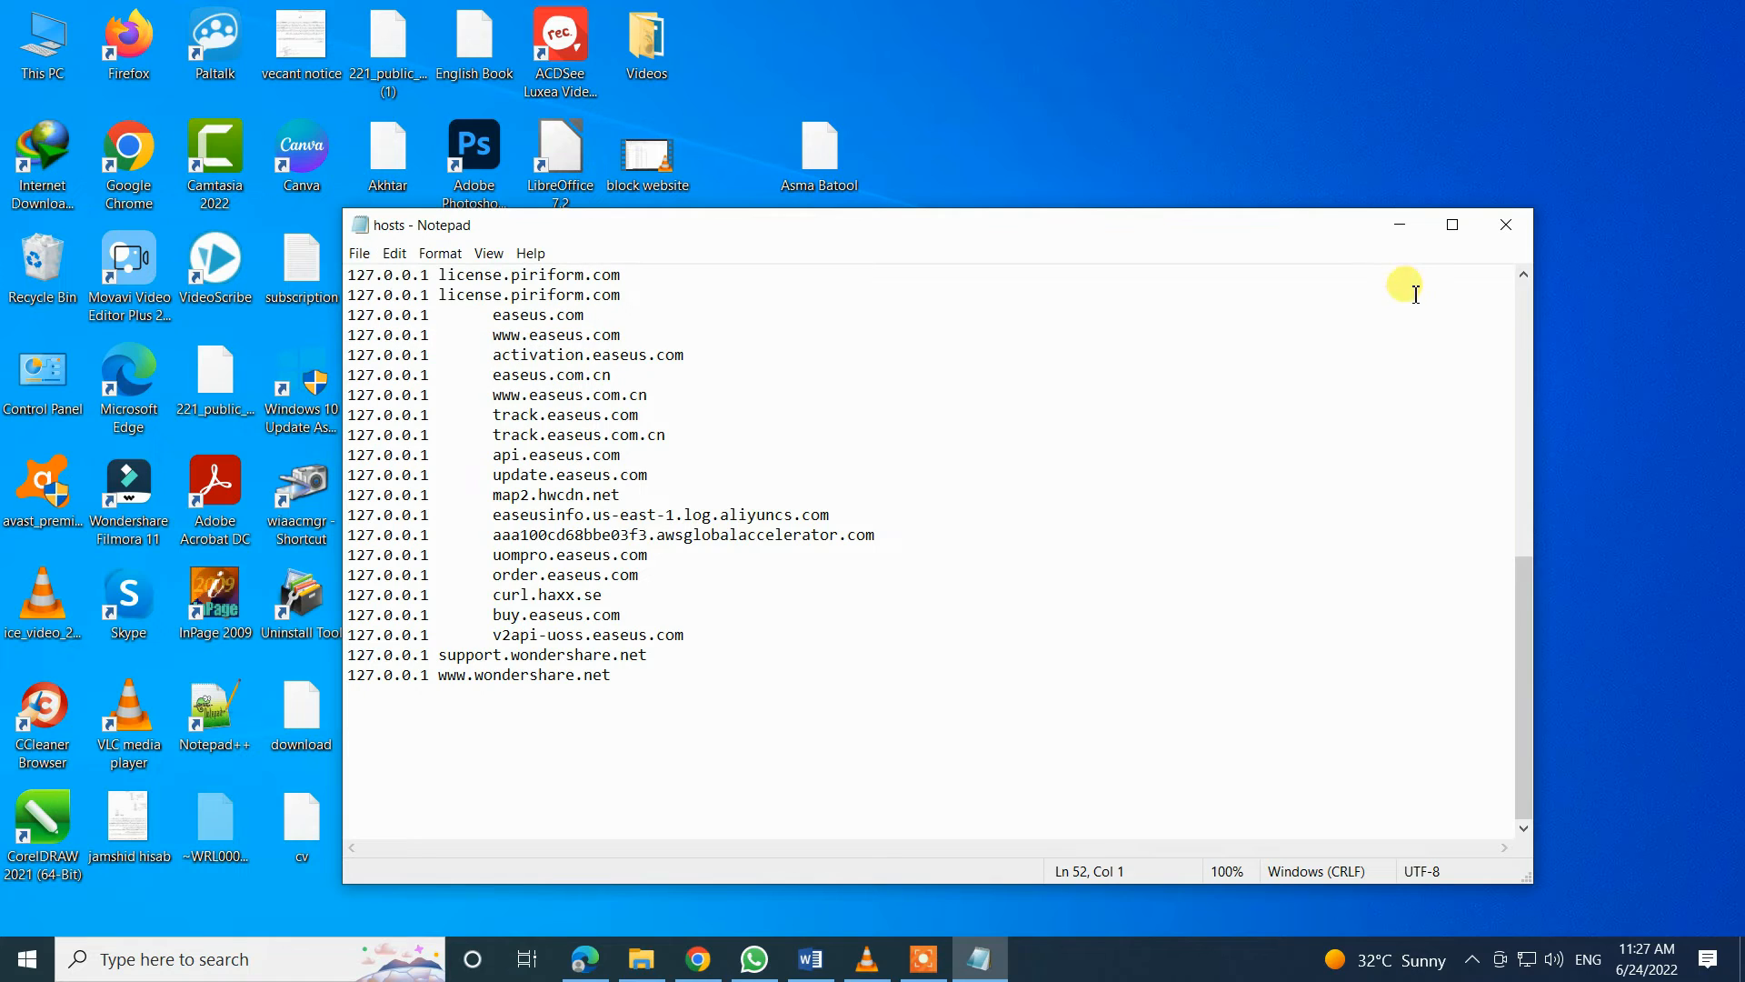
{"action": "left_click", "coordinate": [1506, 227]}
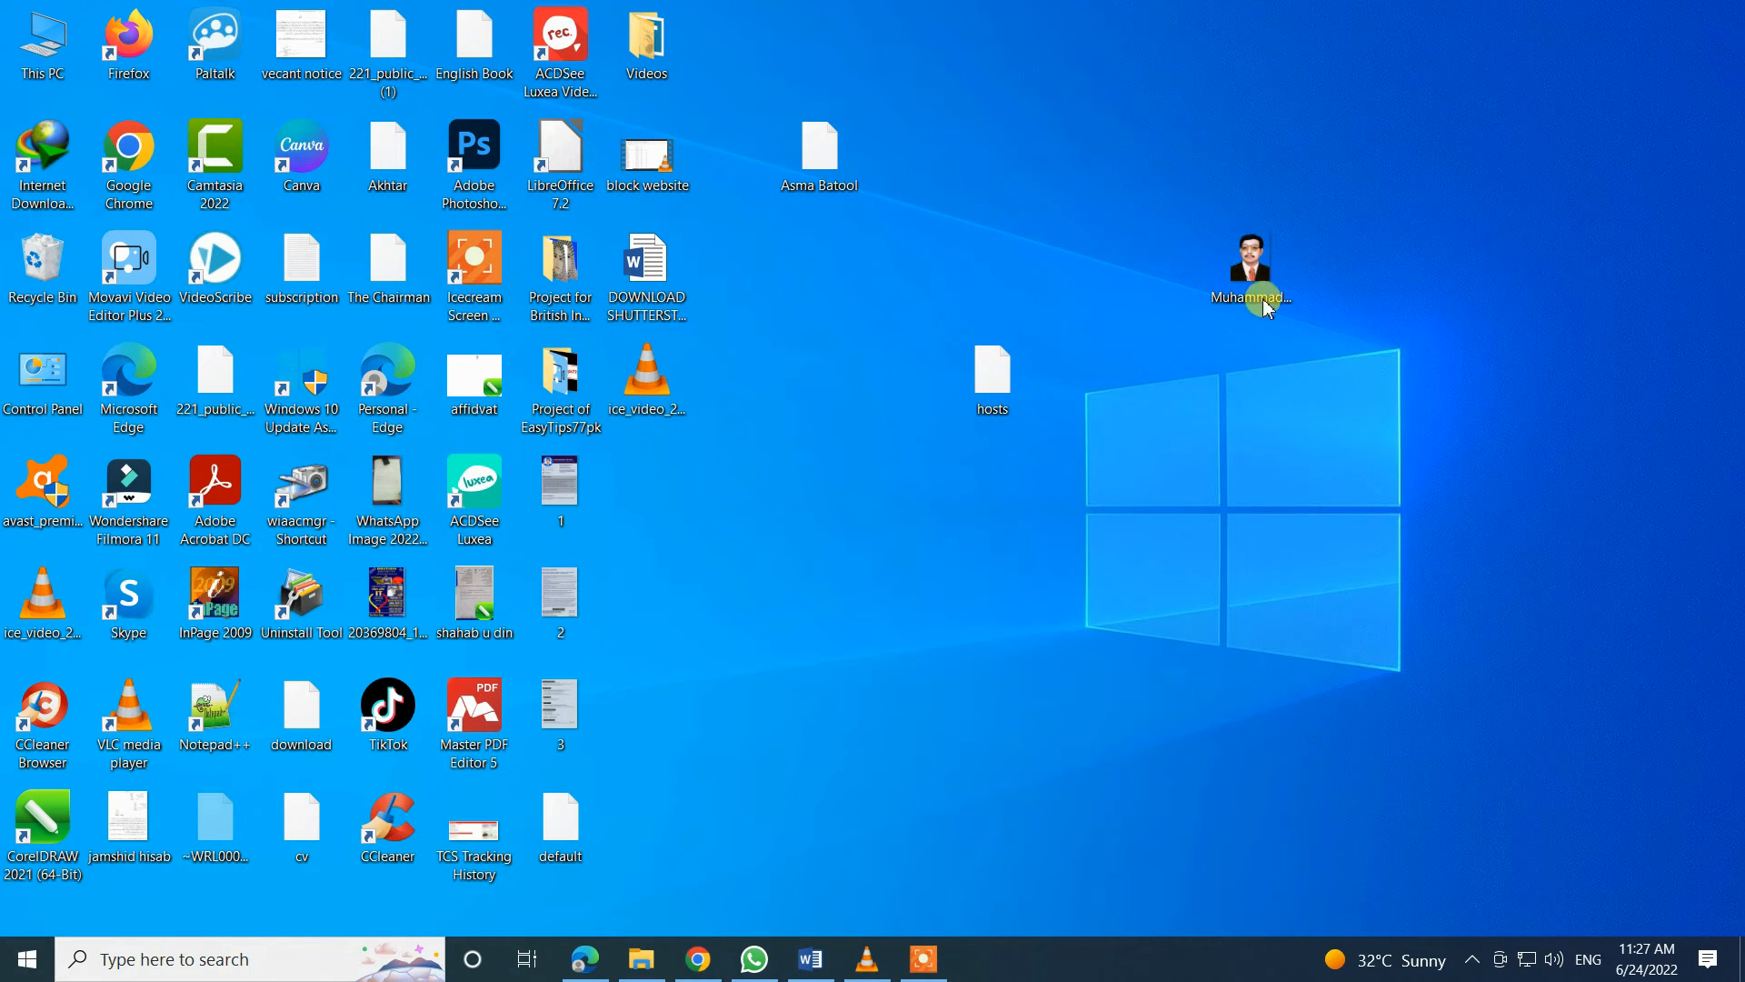
Copy the unblocked desktop hosts file into the etc folder, replacing the existing file and granting administrator permission
{"action": "right_click", "coordinate": [1000, 379]}
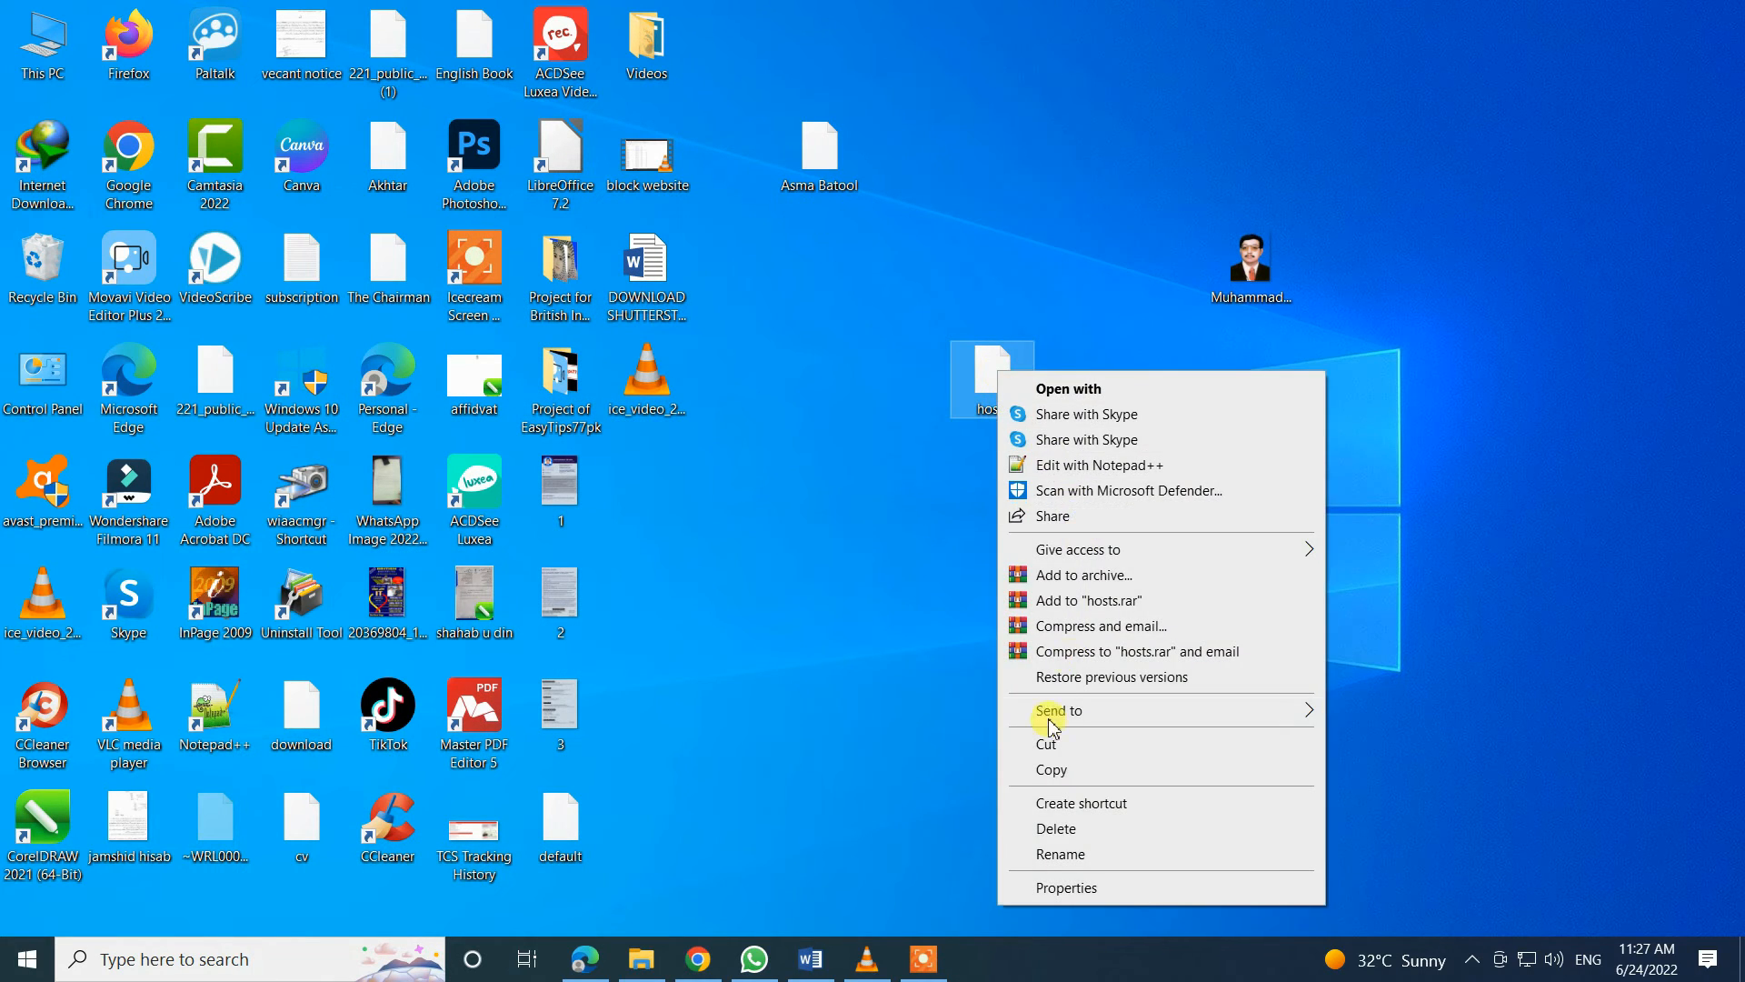
{"action": "left_click", "coordinate": [1045, 767]}
{"action": "left_click", "coordinate": [642, 959]}
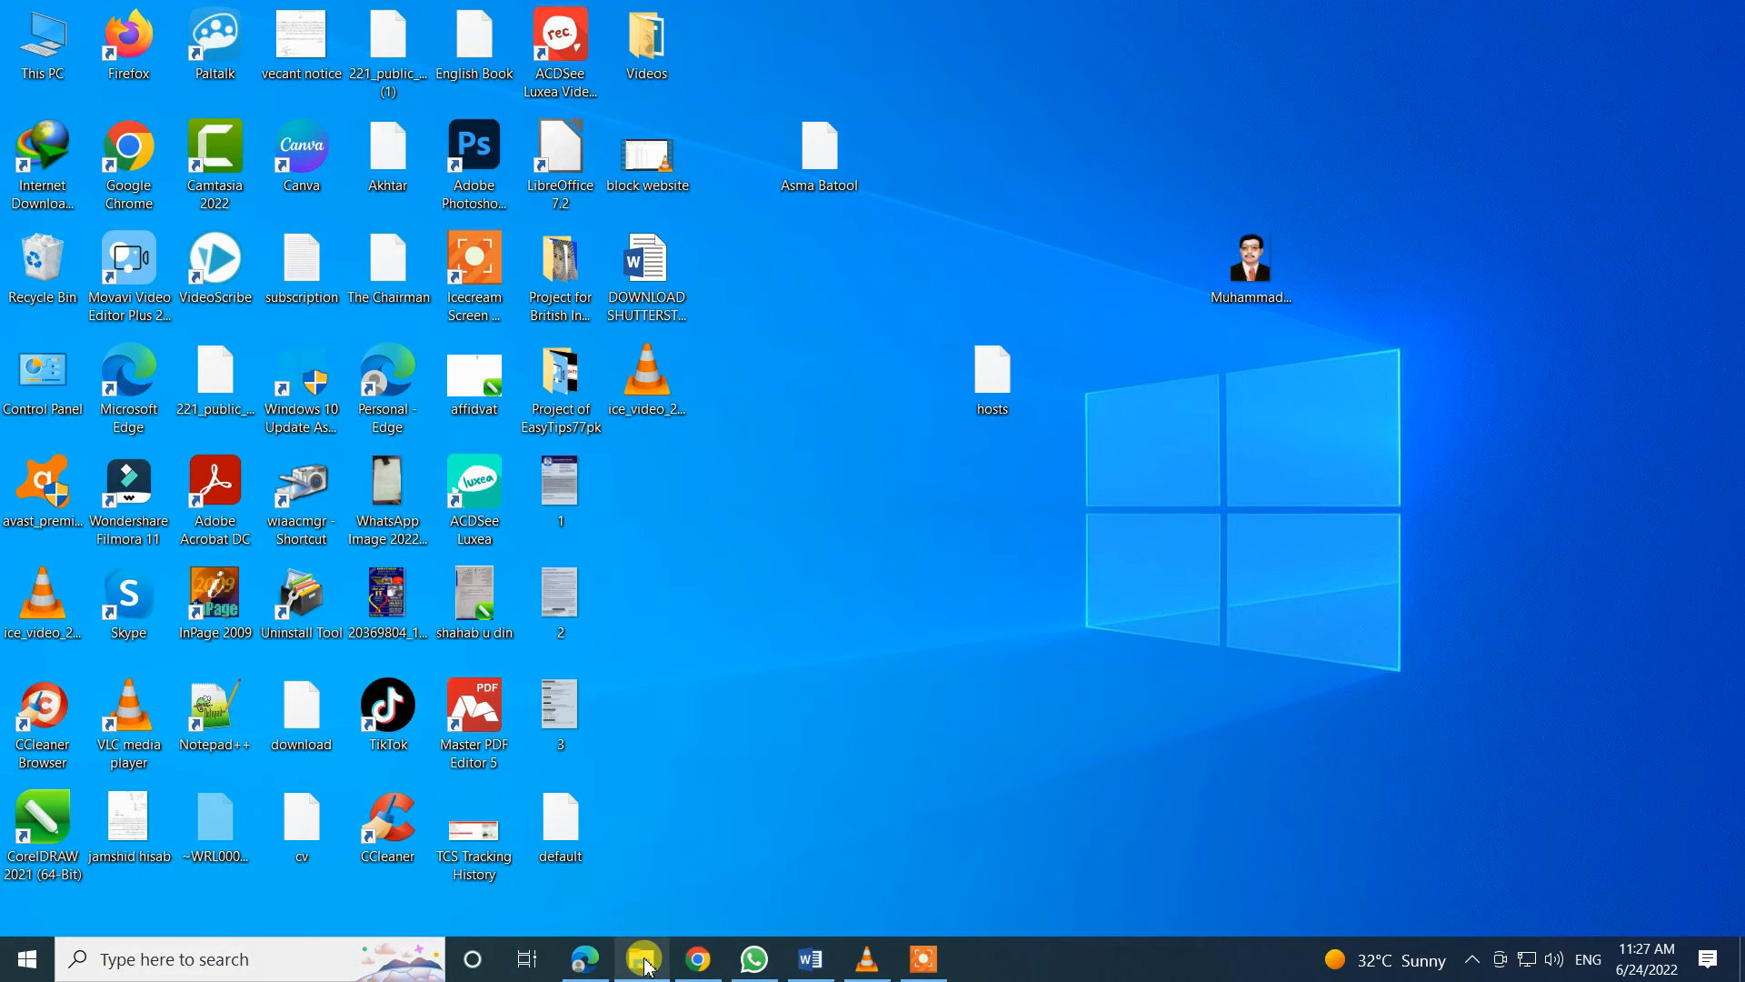
{"action": "right_click", "coordinate": [525, 455]}
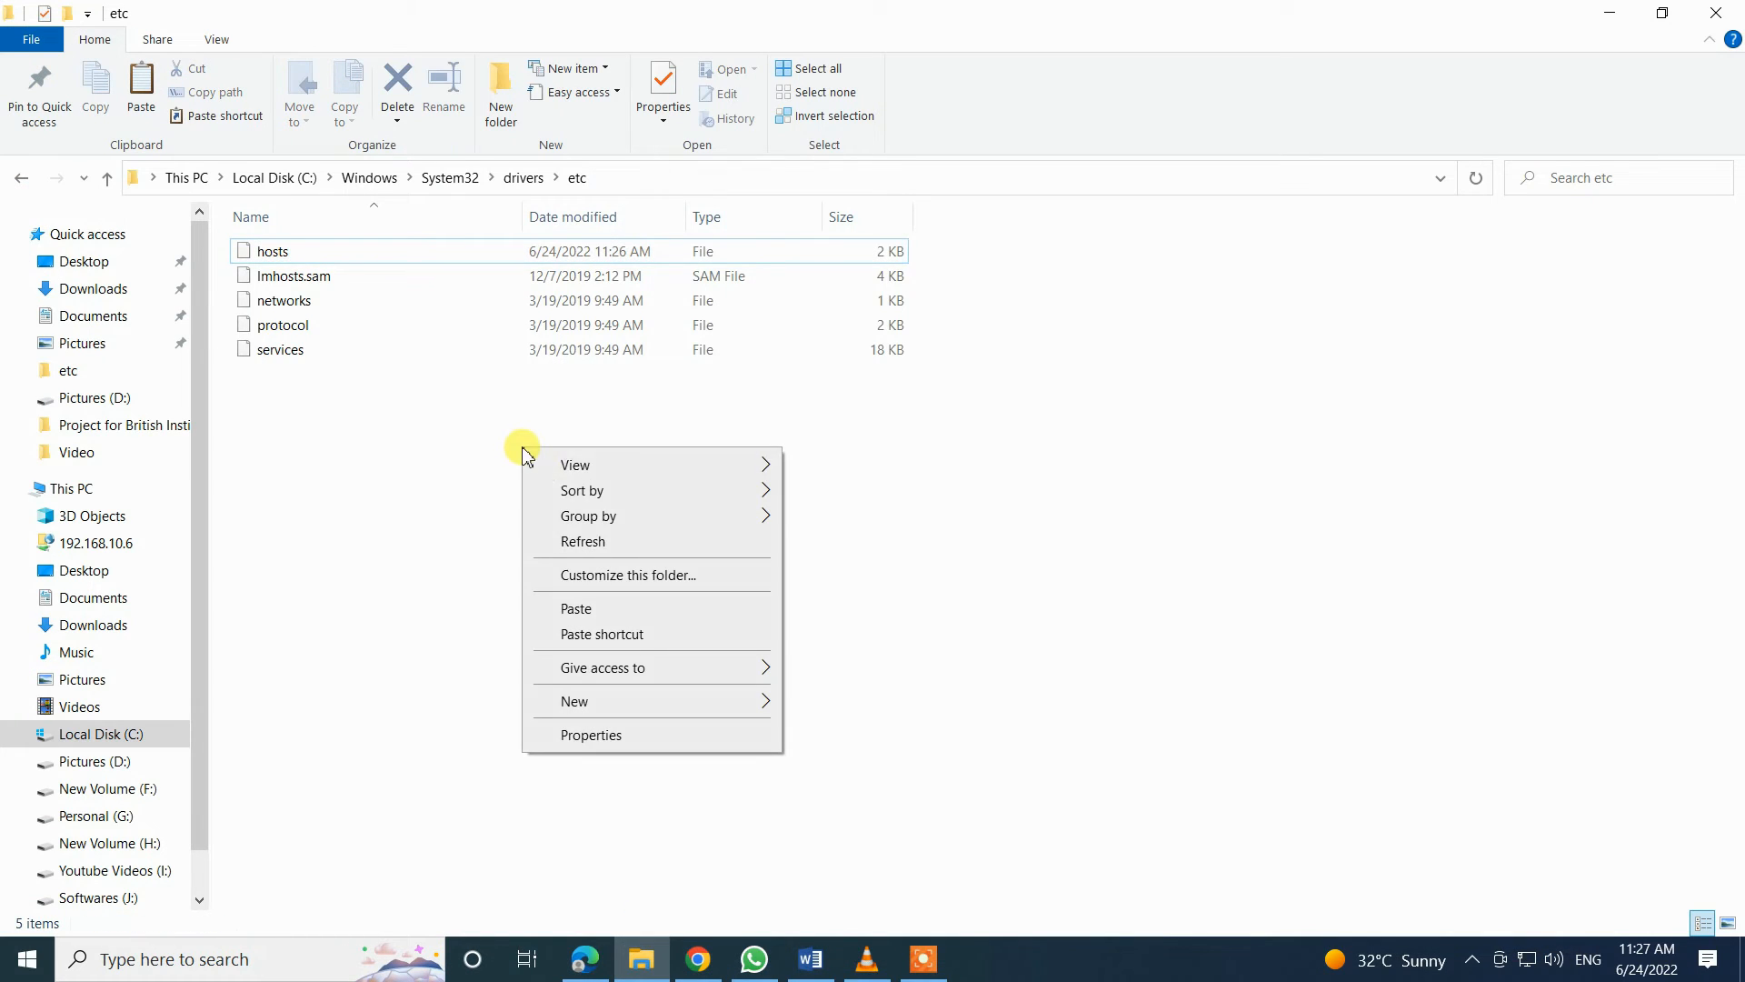
{"action": "left_click", "coordinate": [589, 607]}
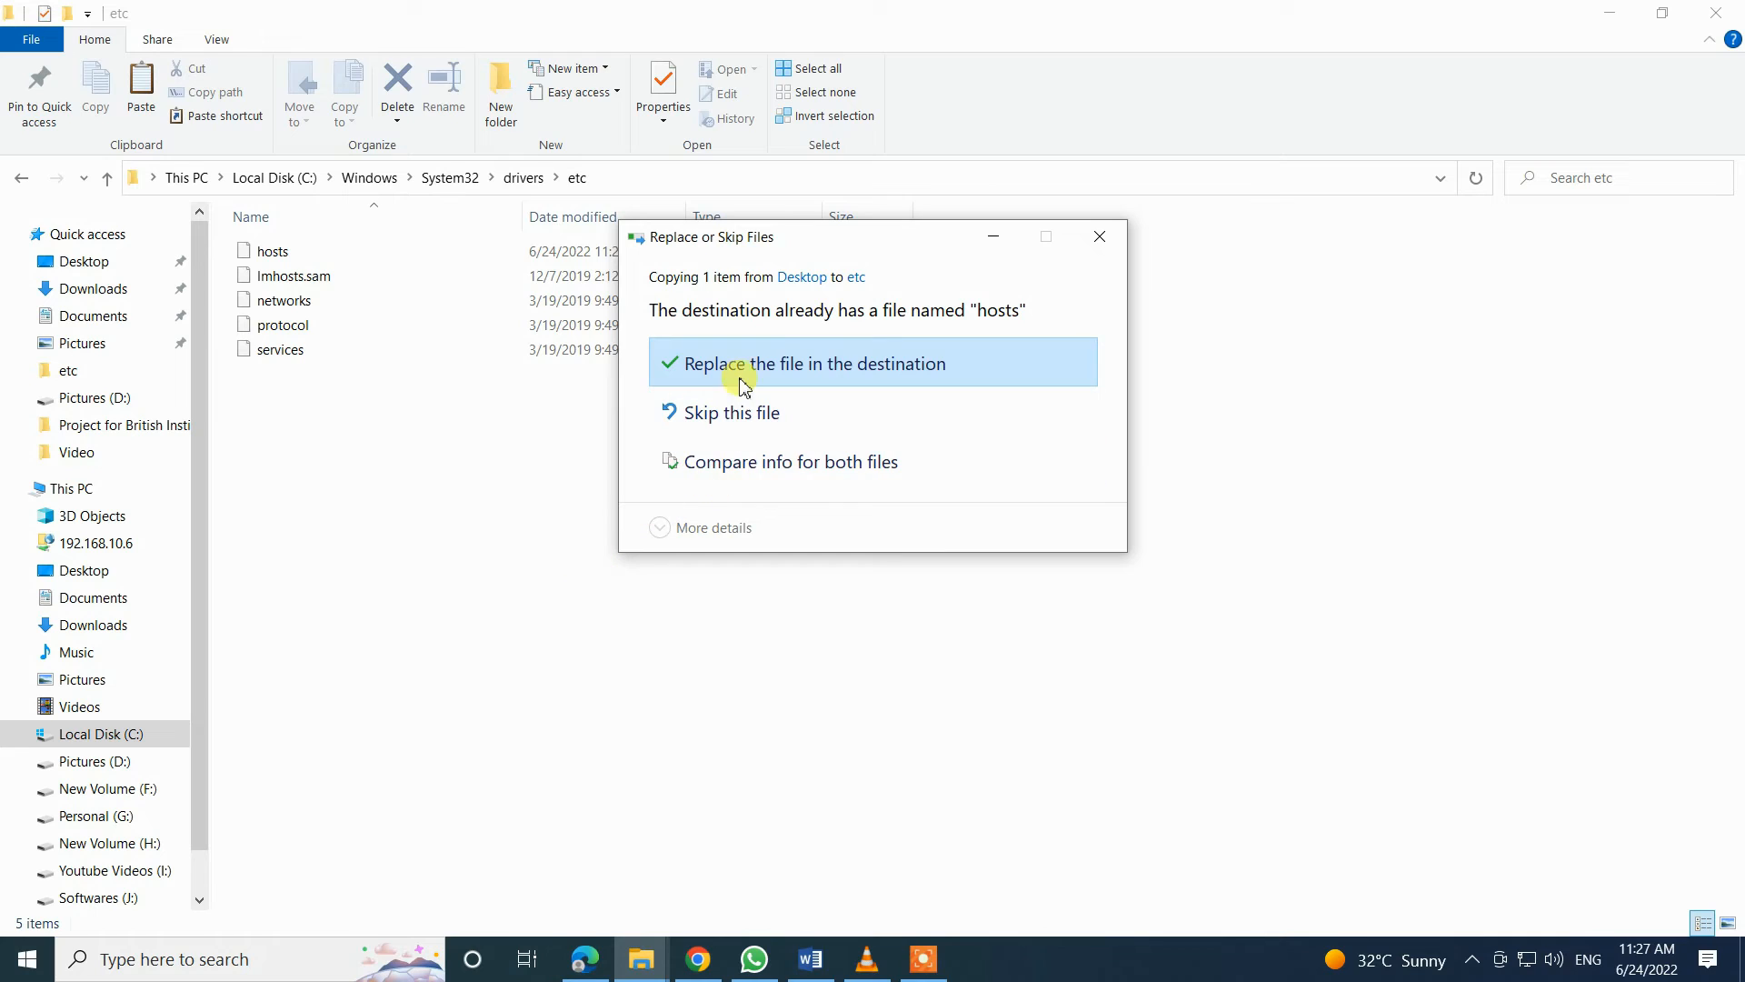
{"action": "left_click", "coordinate": [747, 371]}
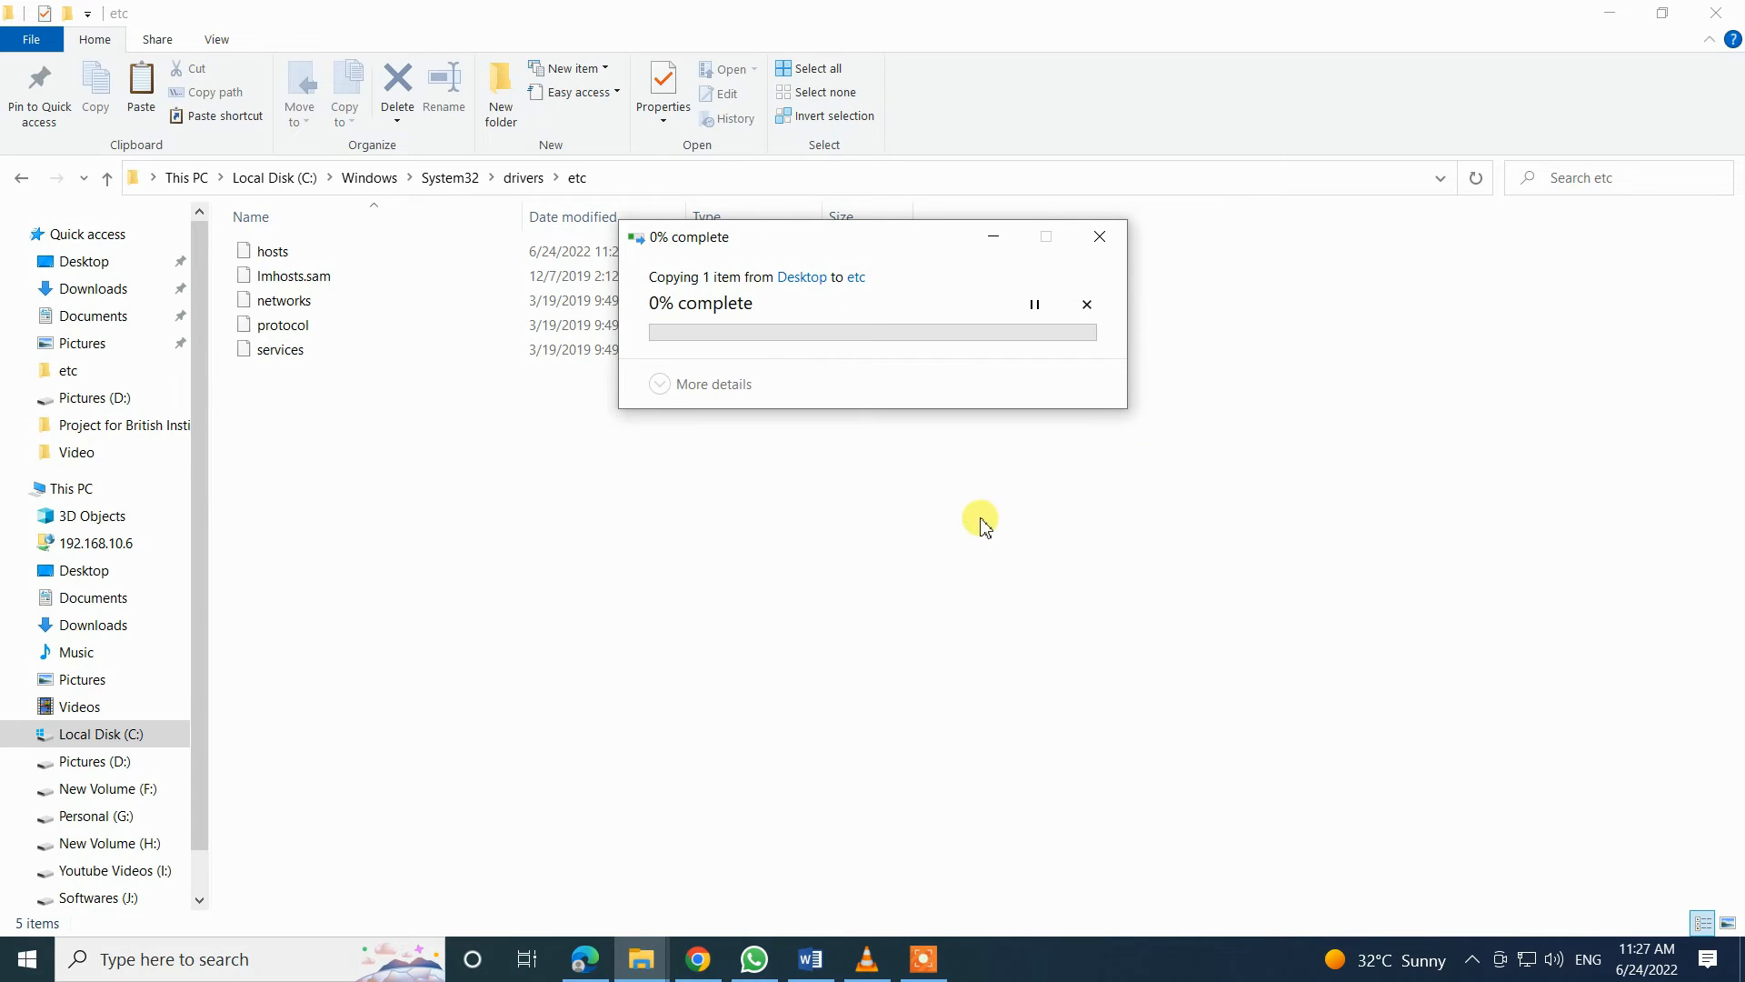
{"action": "left_click", "coordinate": [837, 383]}
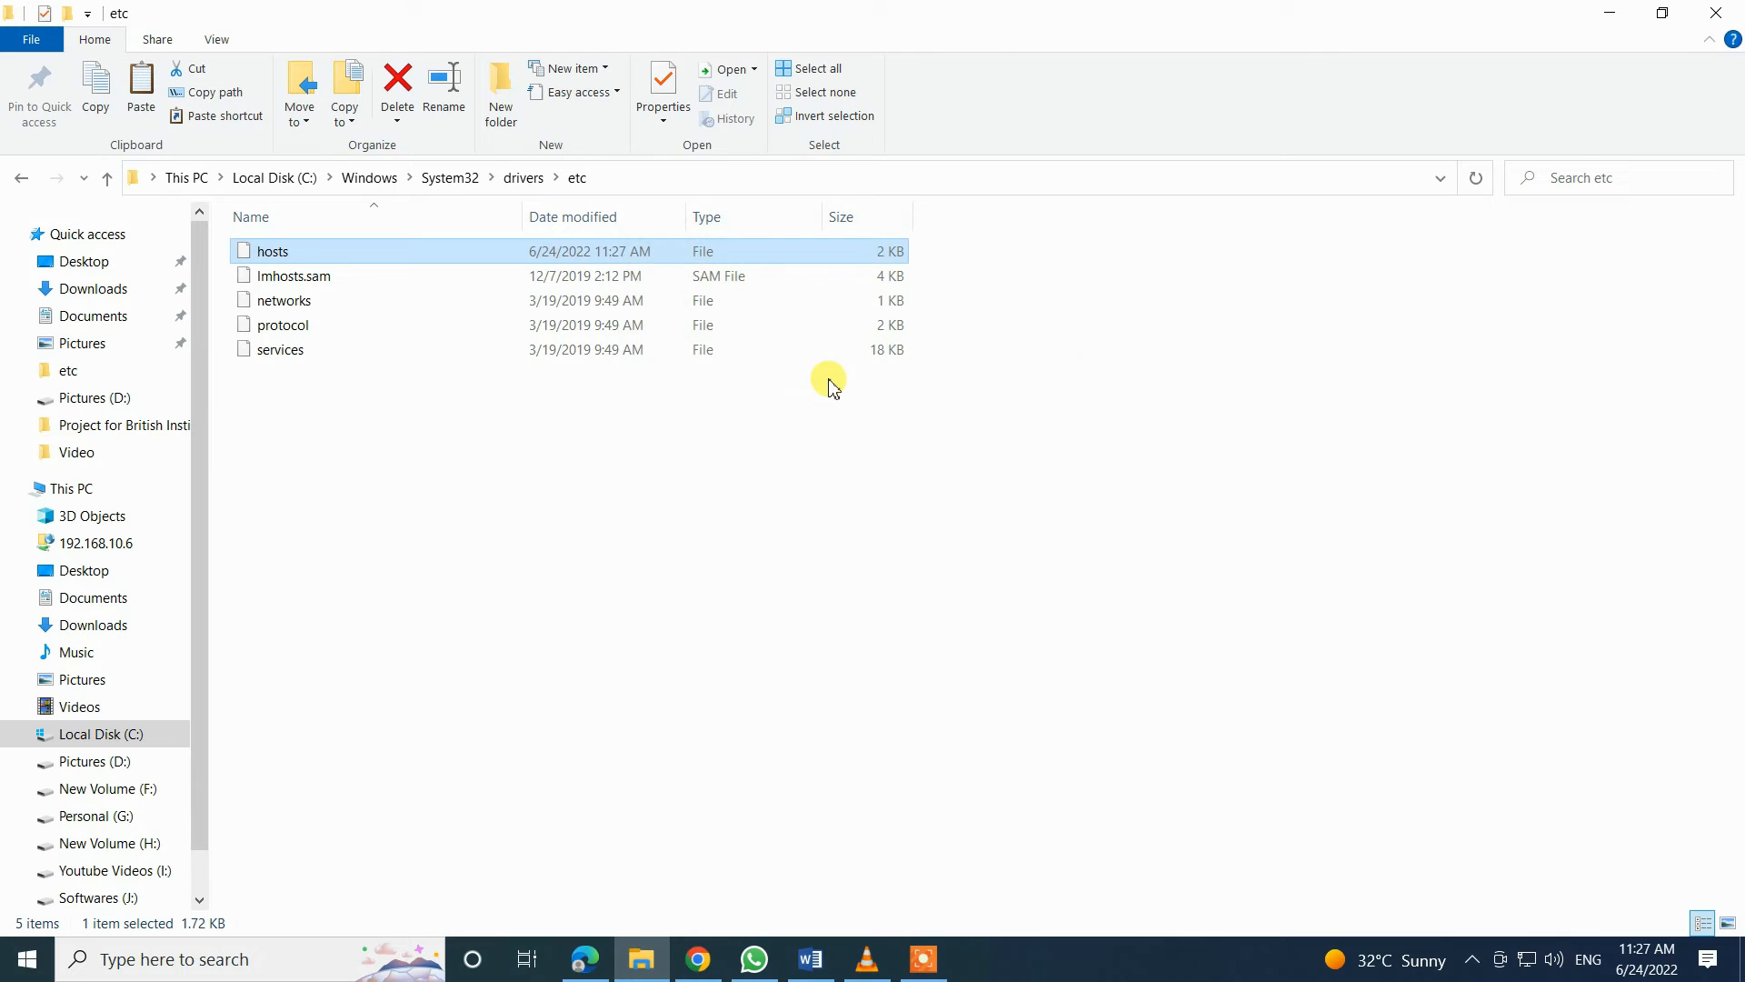
Switch to Microsoft Edge, reload the "dawn news" Google search and open the "Home - DAWN.COM" result
{"action": "left_click", "coordinate": [584, 963]}
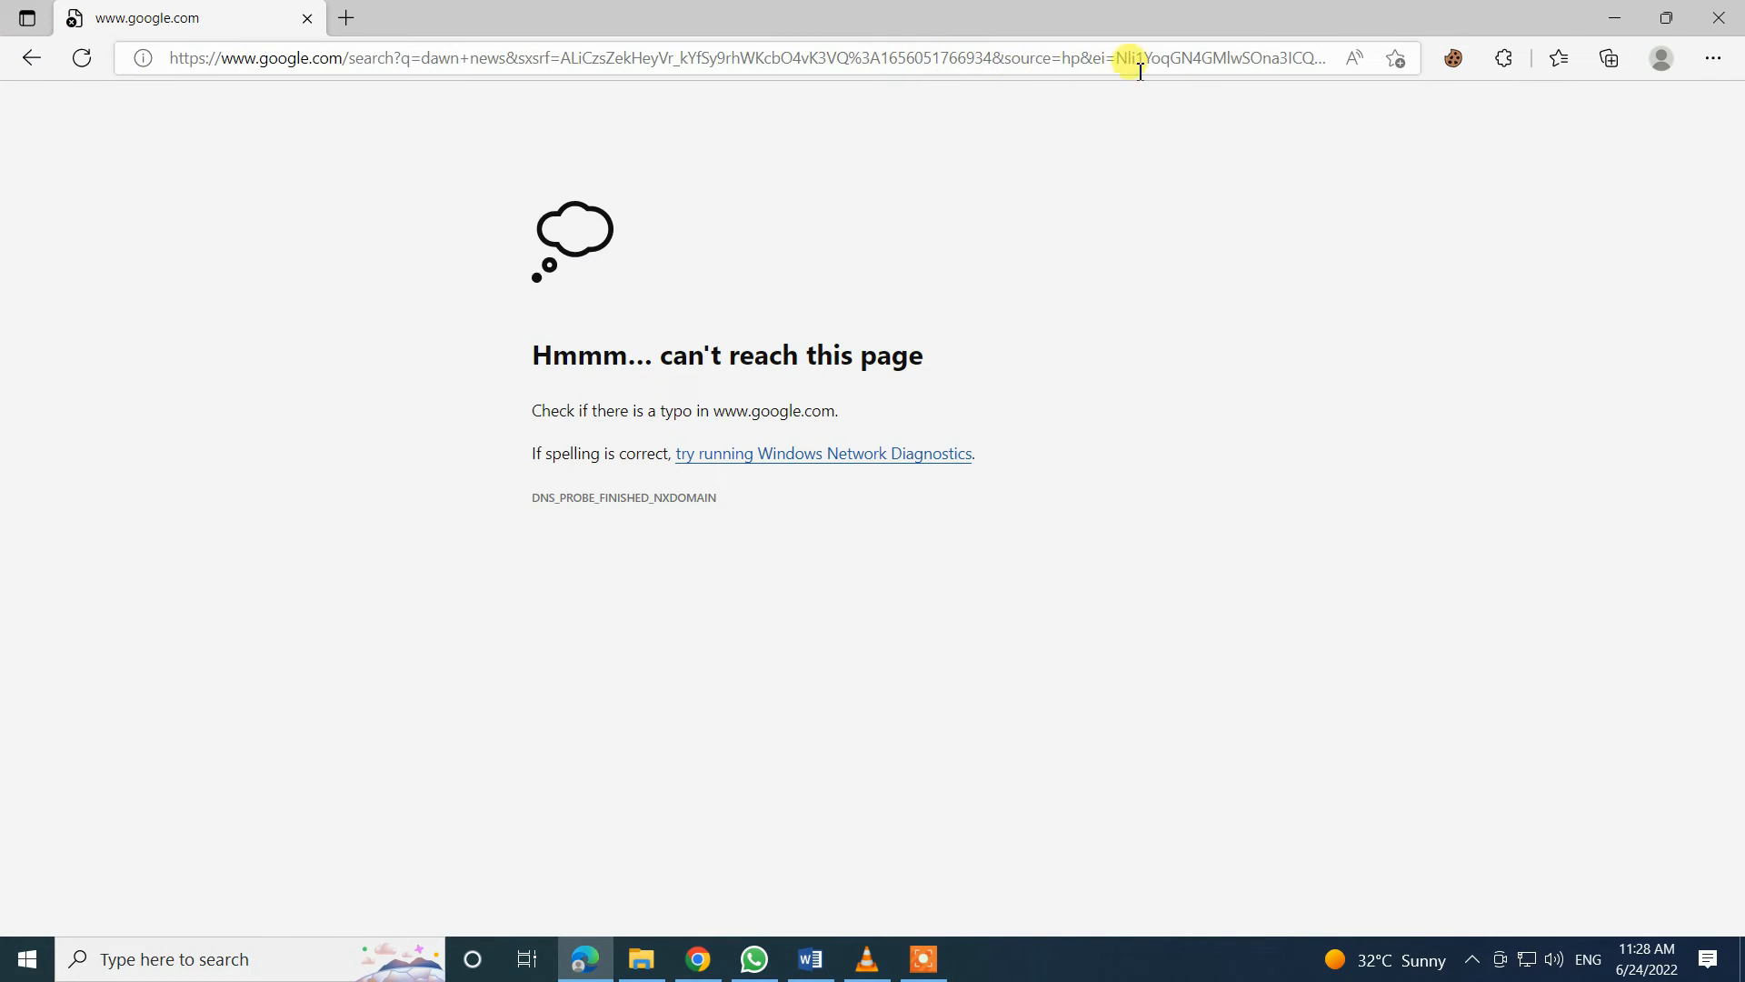
{"action": "left_click", "coordinate": [82, 66]}
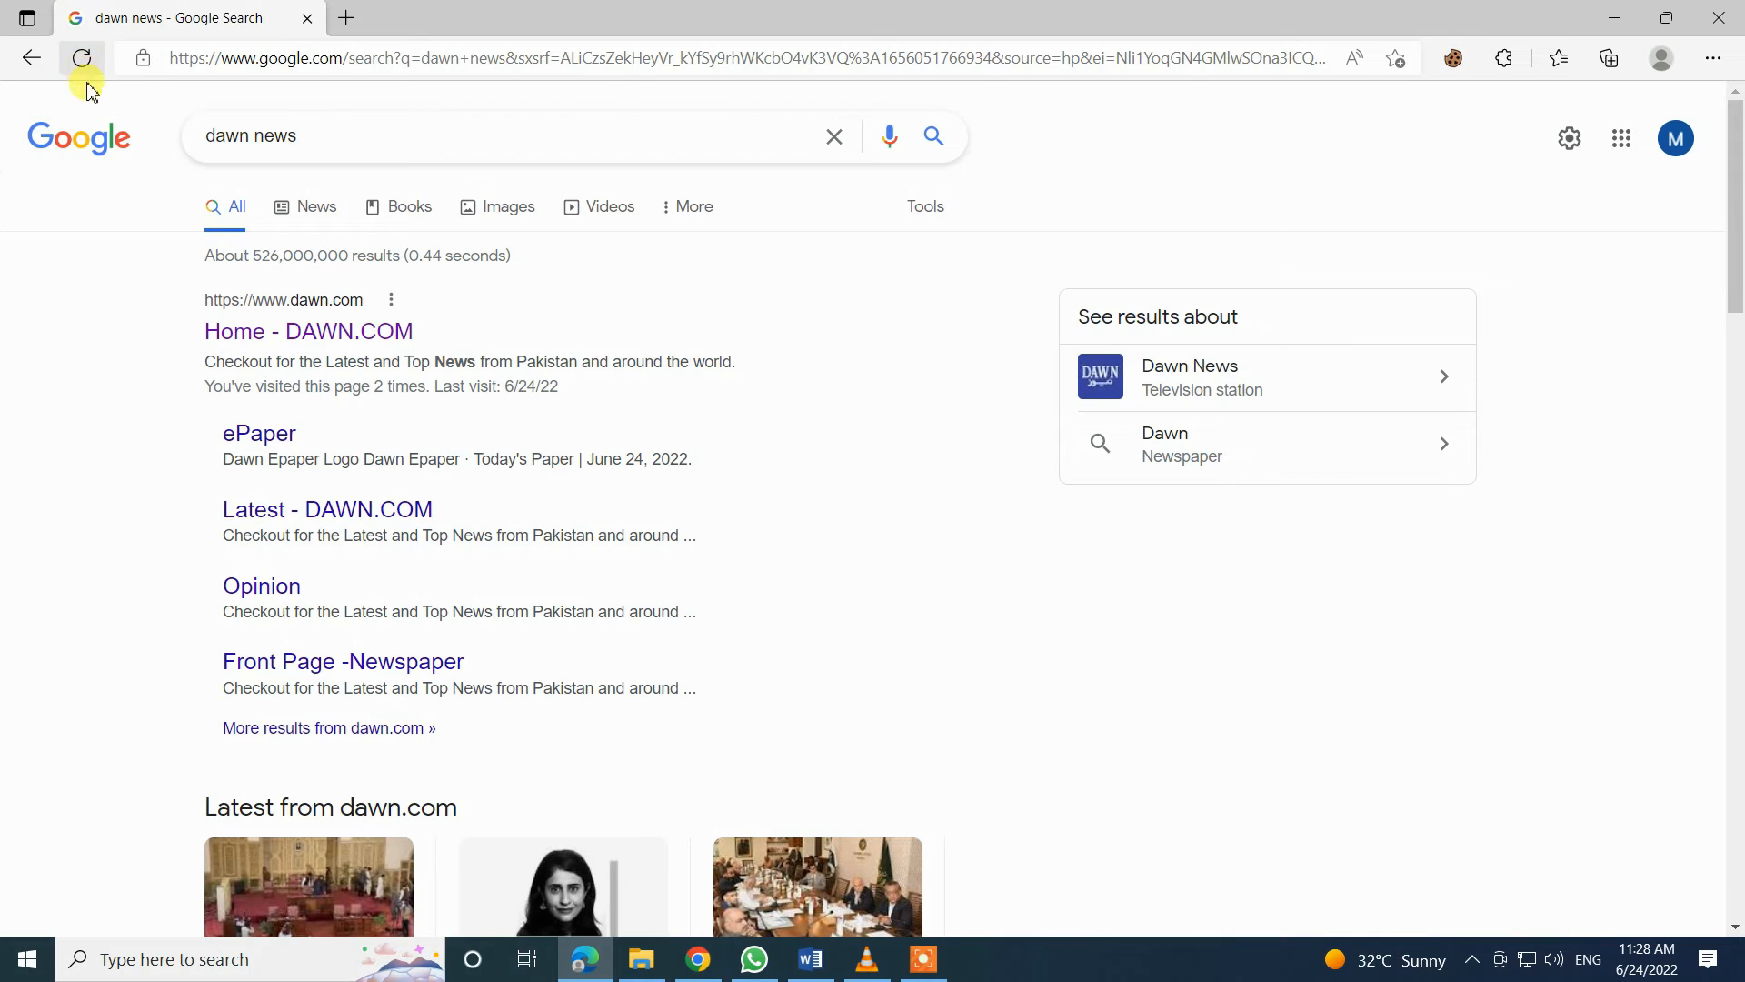
{"action": "scroll", "coordinate": [689, 295], "scroll_direction": "down", "scroll_amount": 7}
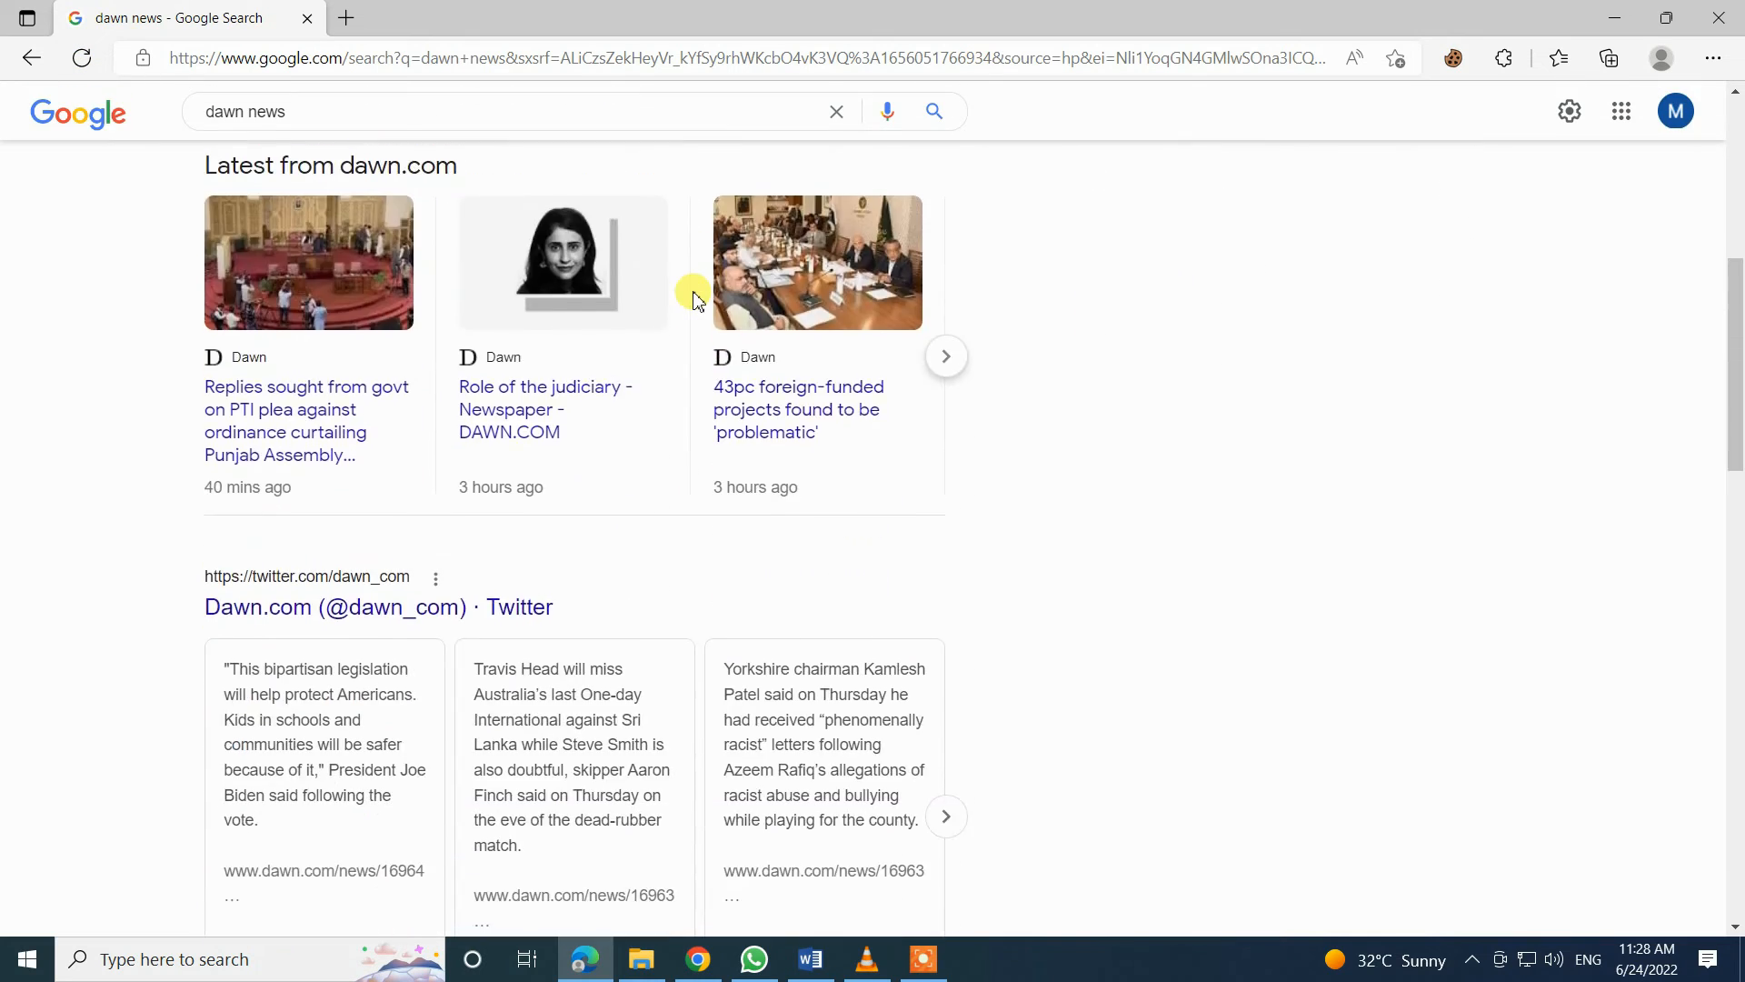
{"action": "scroll", "coordinate": [693, 300], "scroll_direction": "up", "scroll_amount": 7}
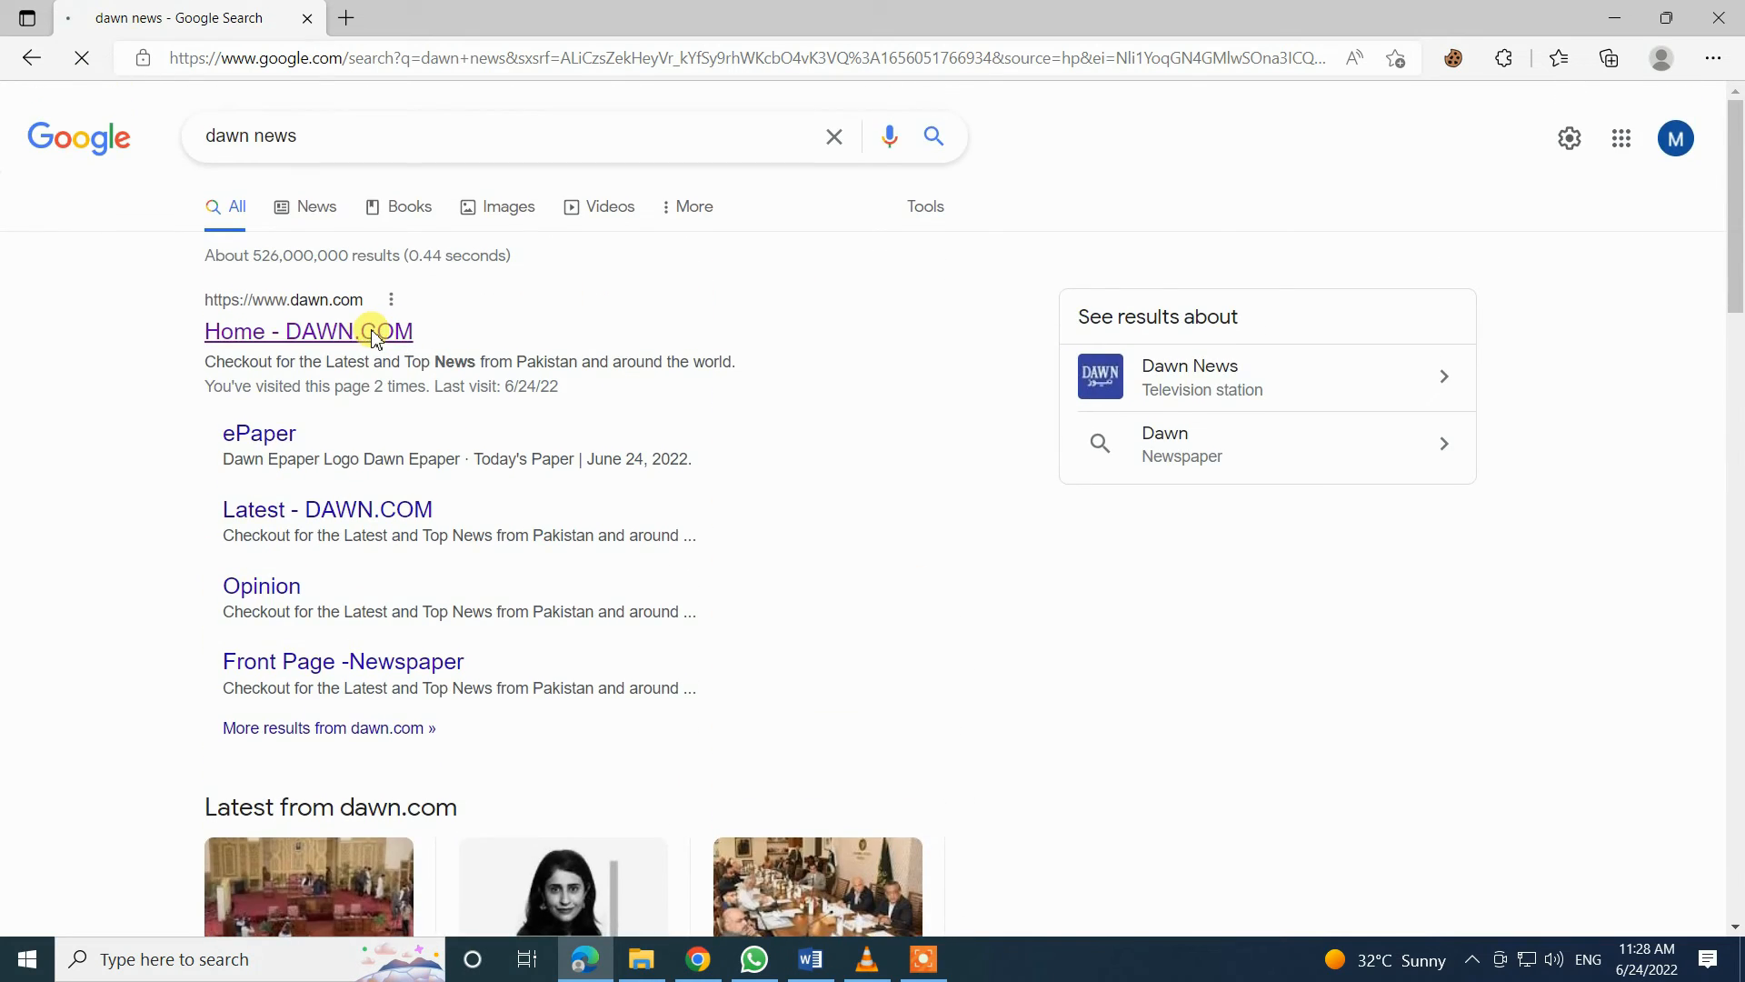
{"action": "left_click", "coordinate": [376, 337]}
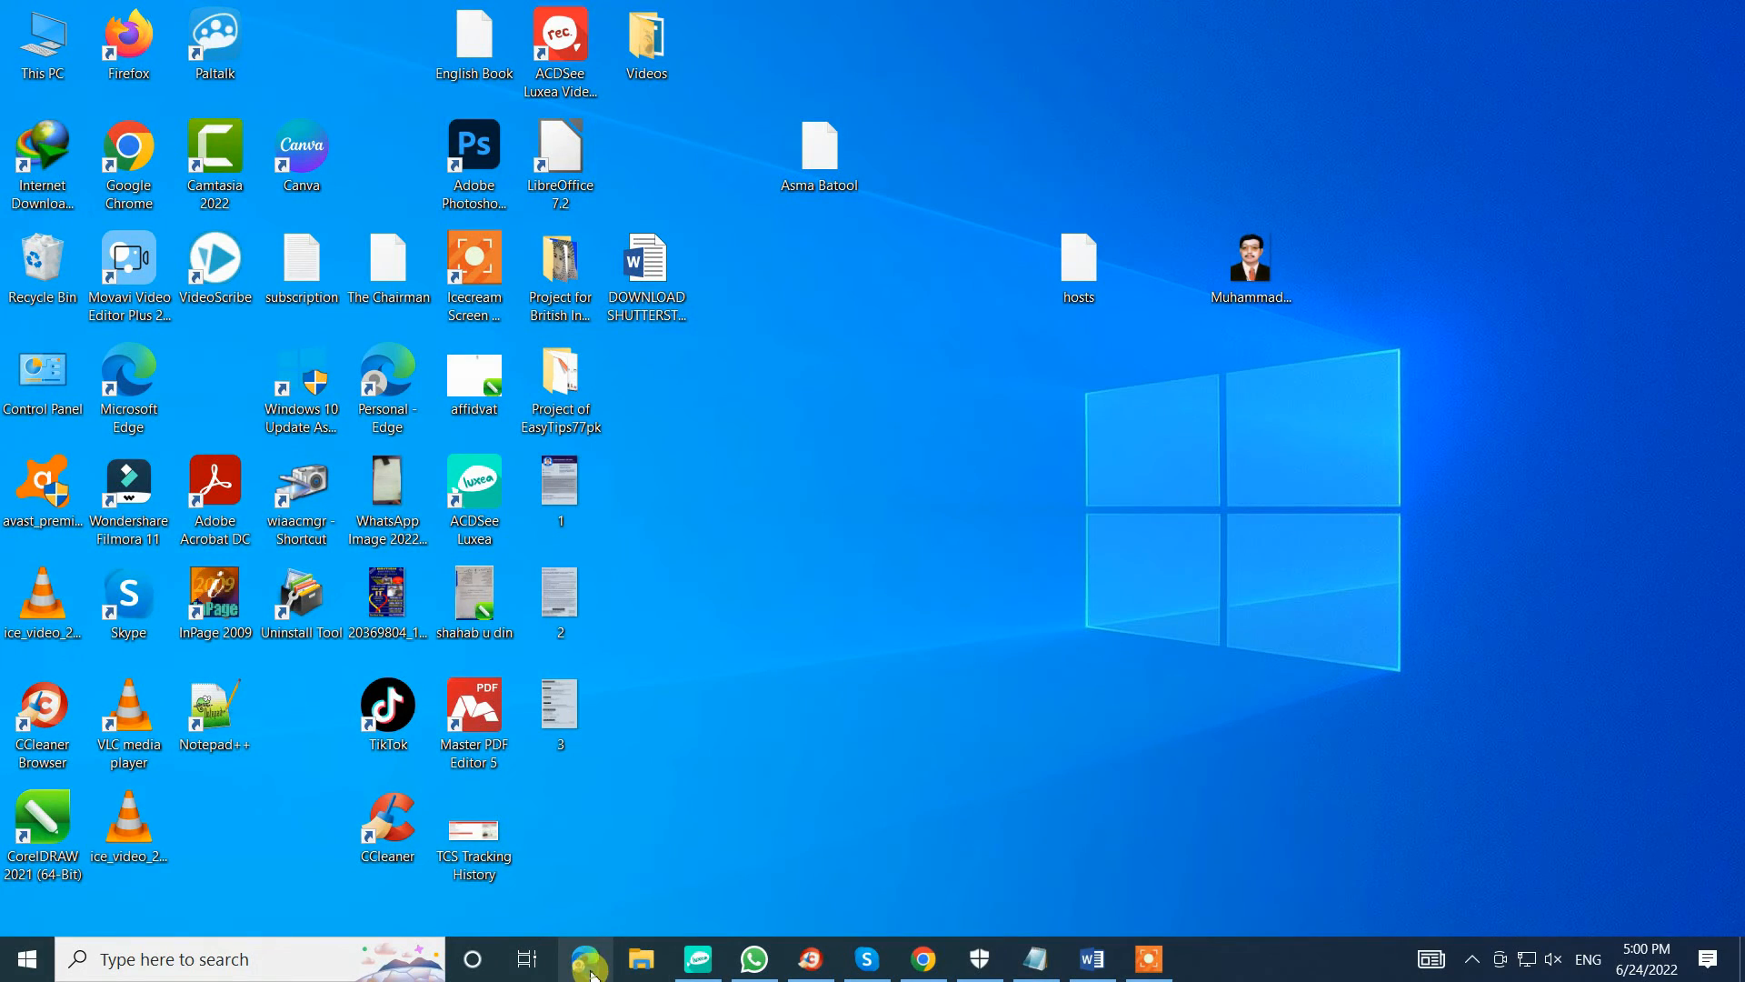
Open wondershare.com in Microsoft Edge and look through its home page to check that the site is accessible
{"action": "left_click", "coordinate": [586, 960]}
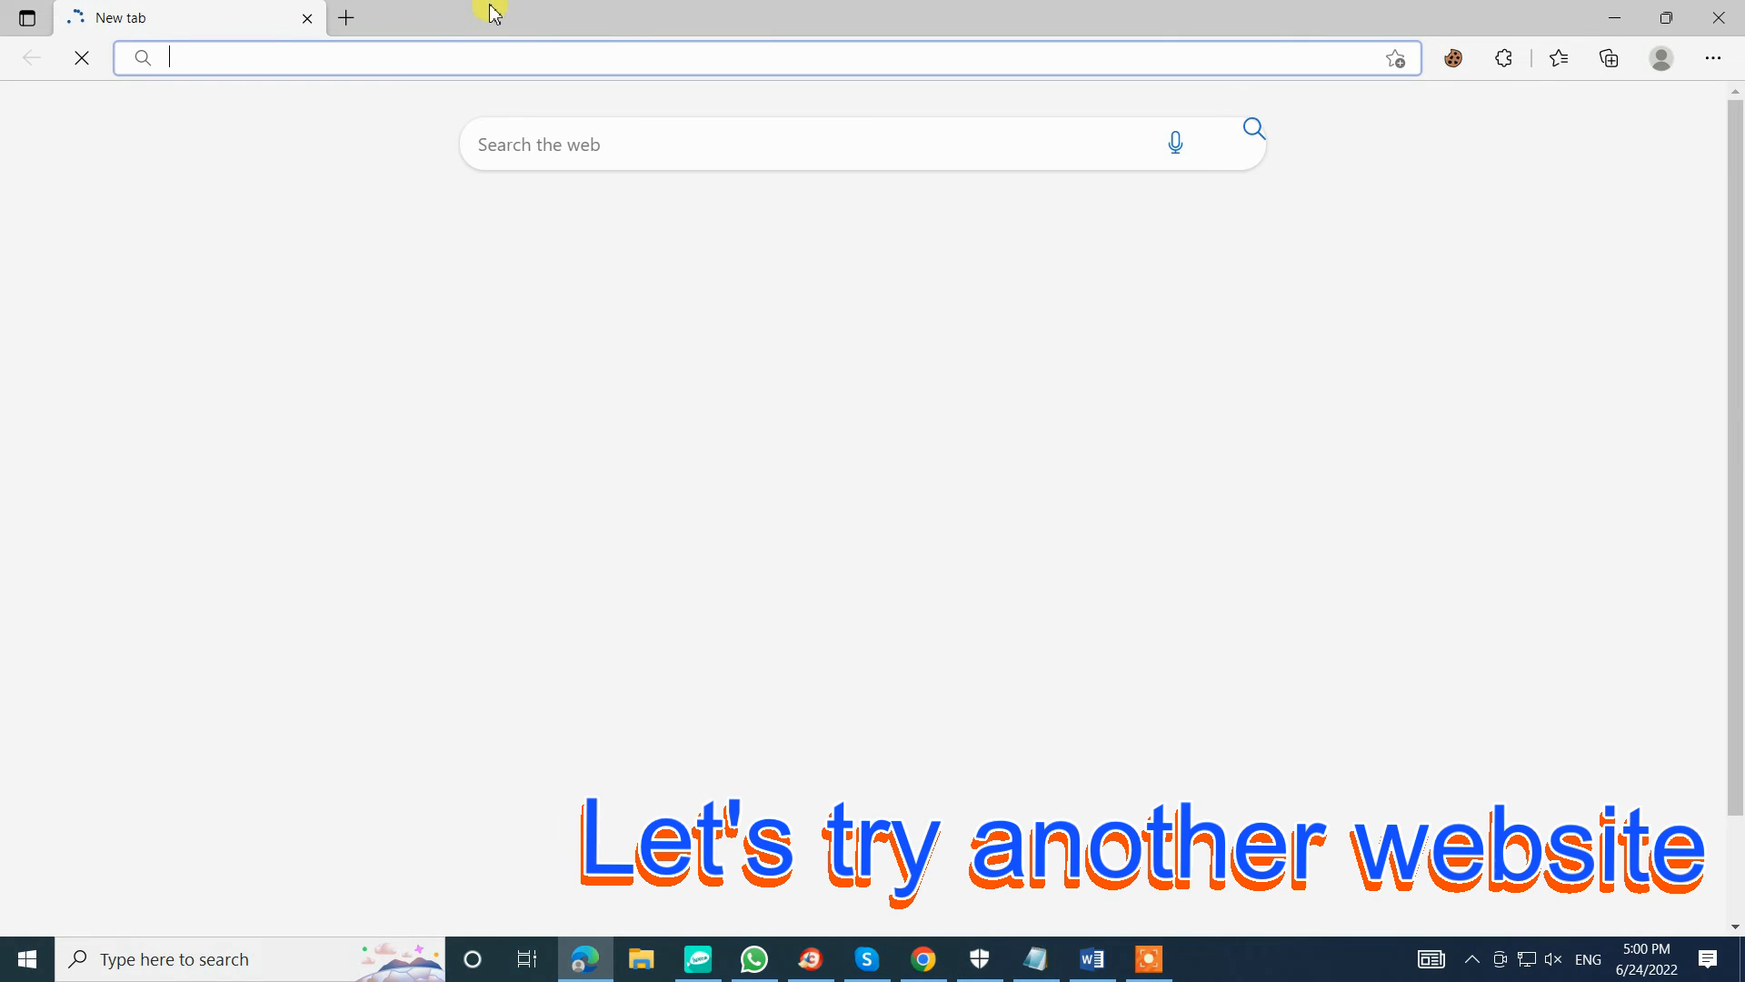
{"action": "left_click", "coordinate": [474, 56]}
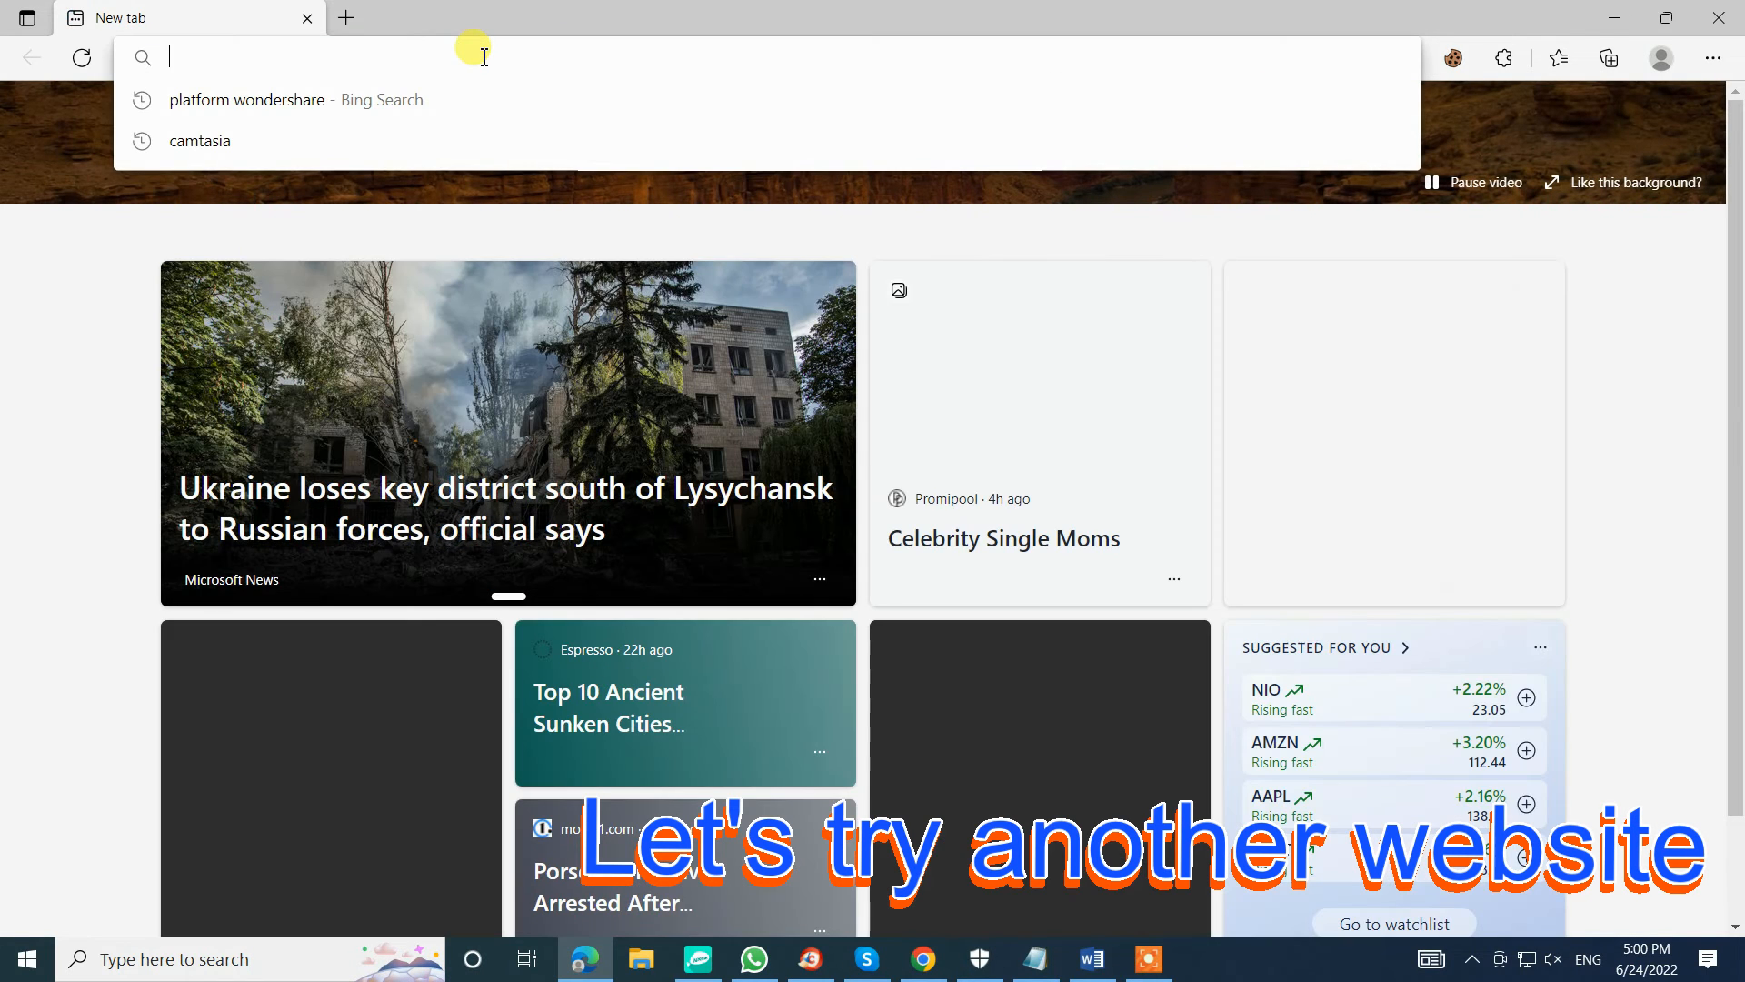
{"action": "type", "text": "wondershare.com"}
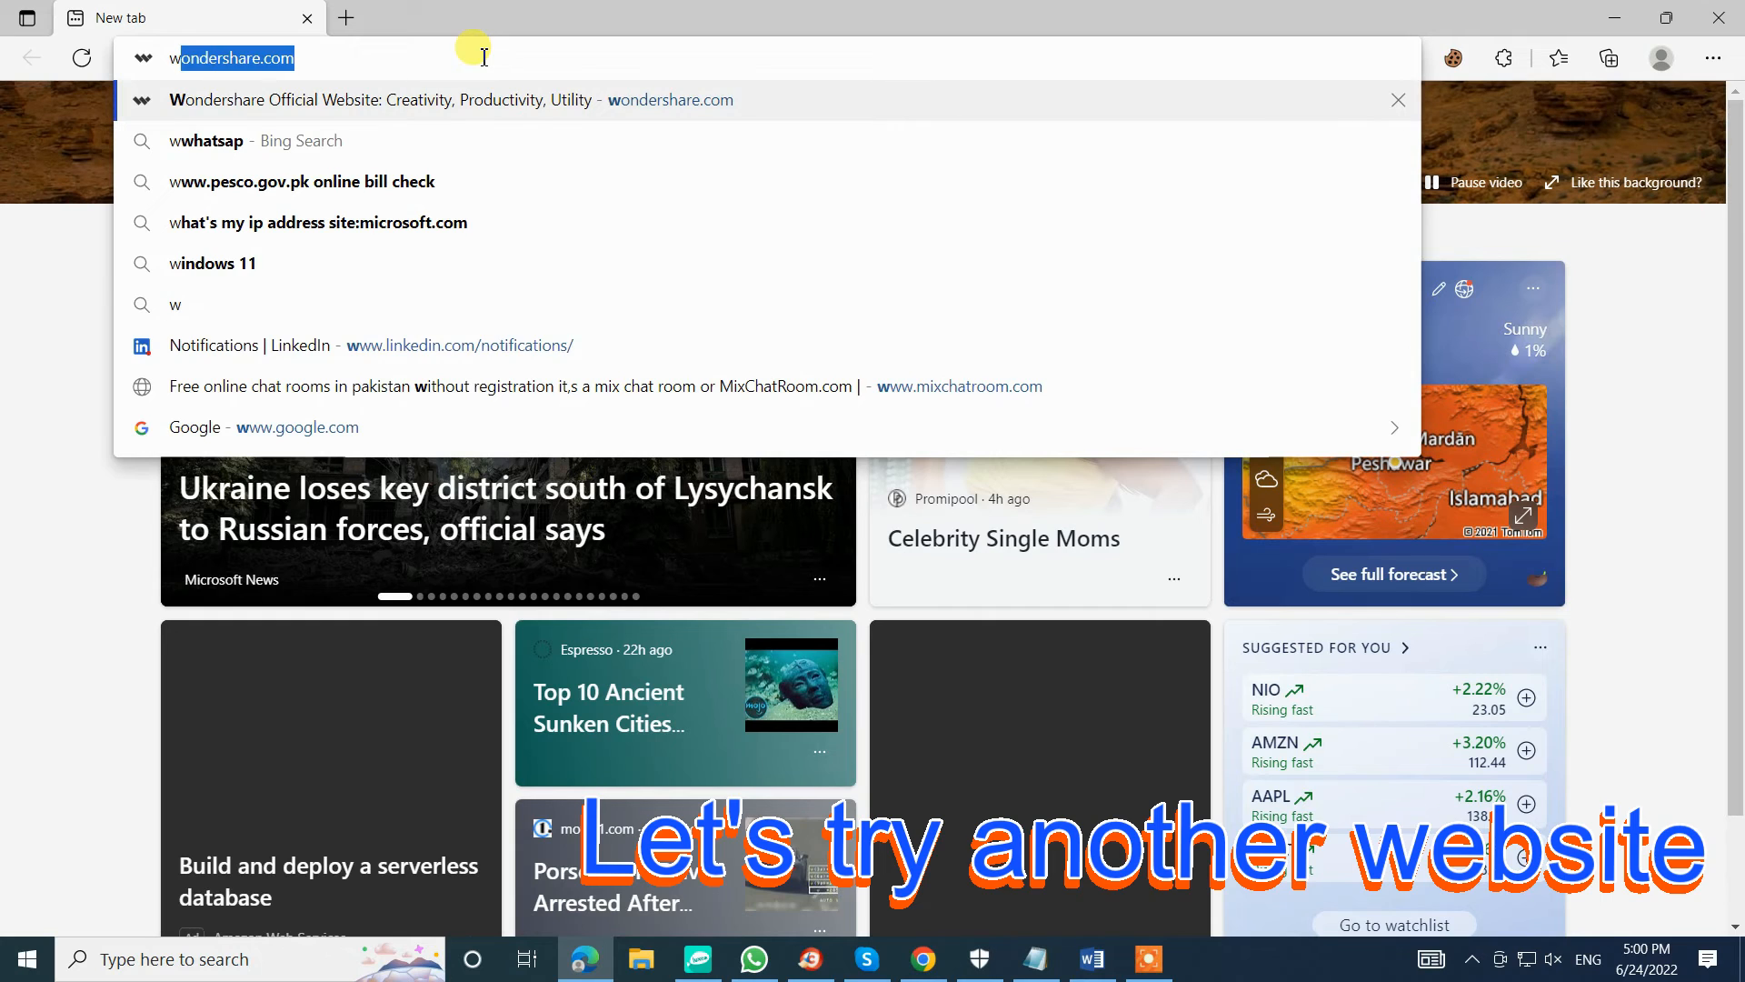
{"action": "key", "text": "Right"}
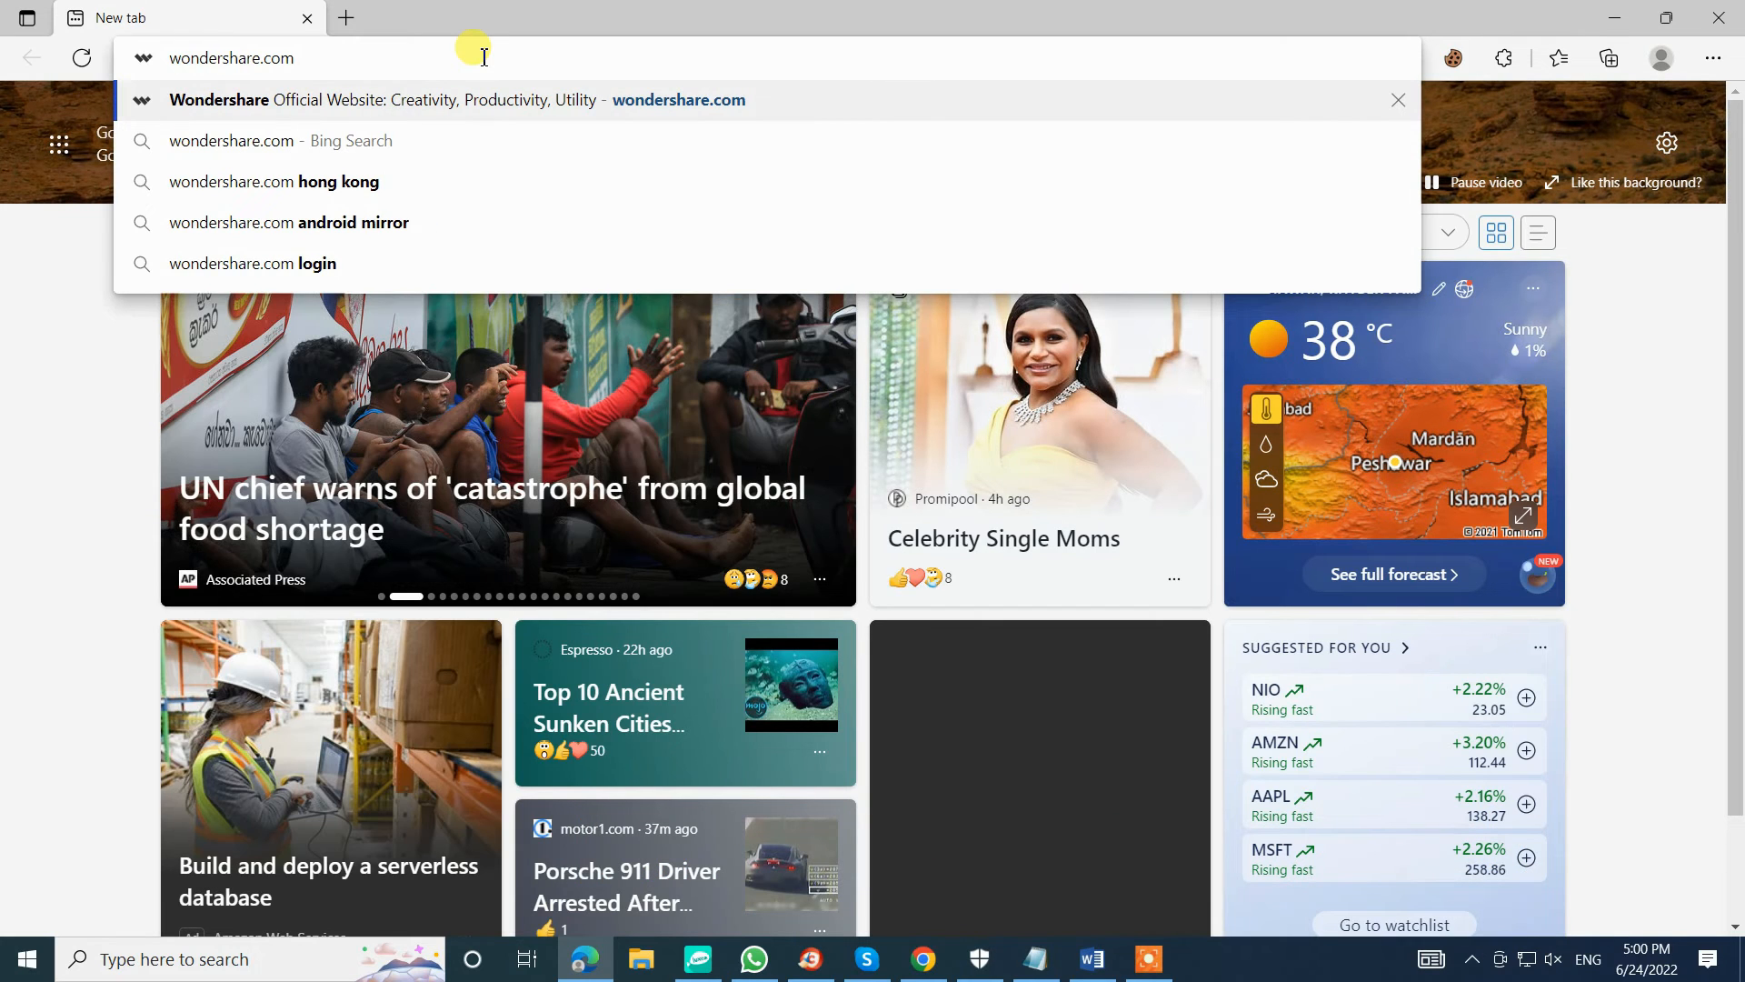
{"action": "key", "text": "Return"}
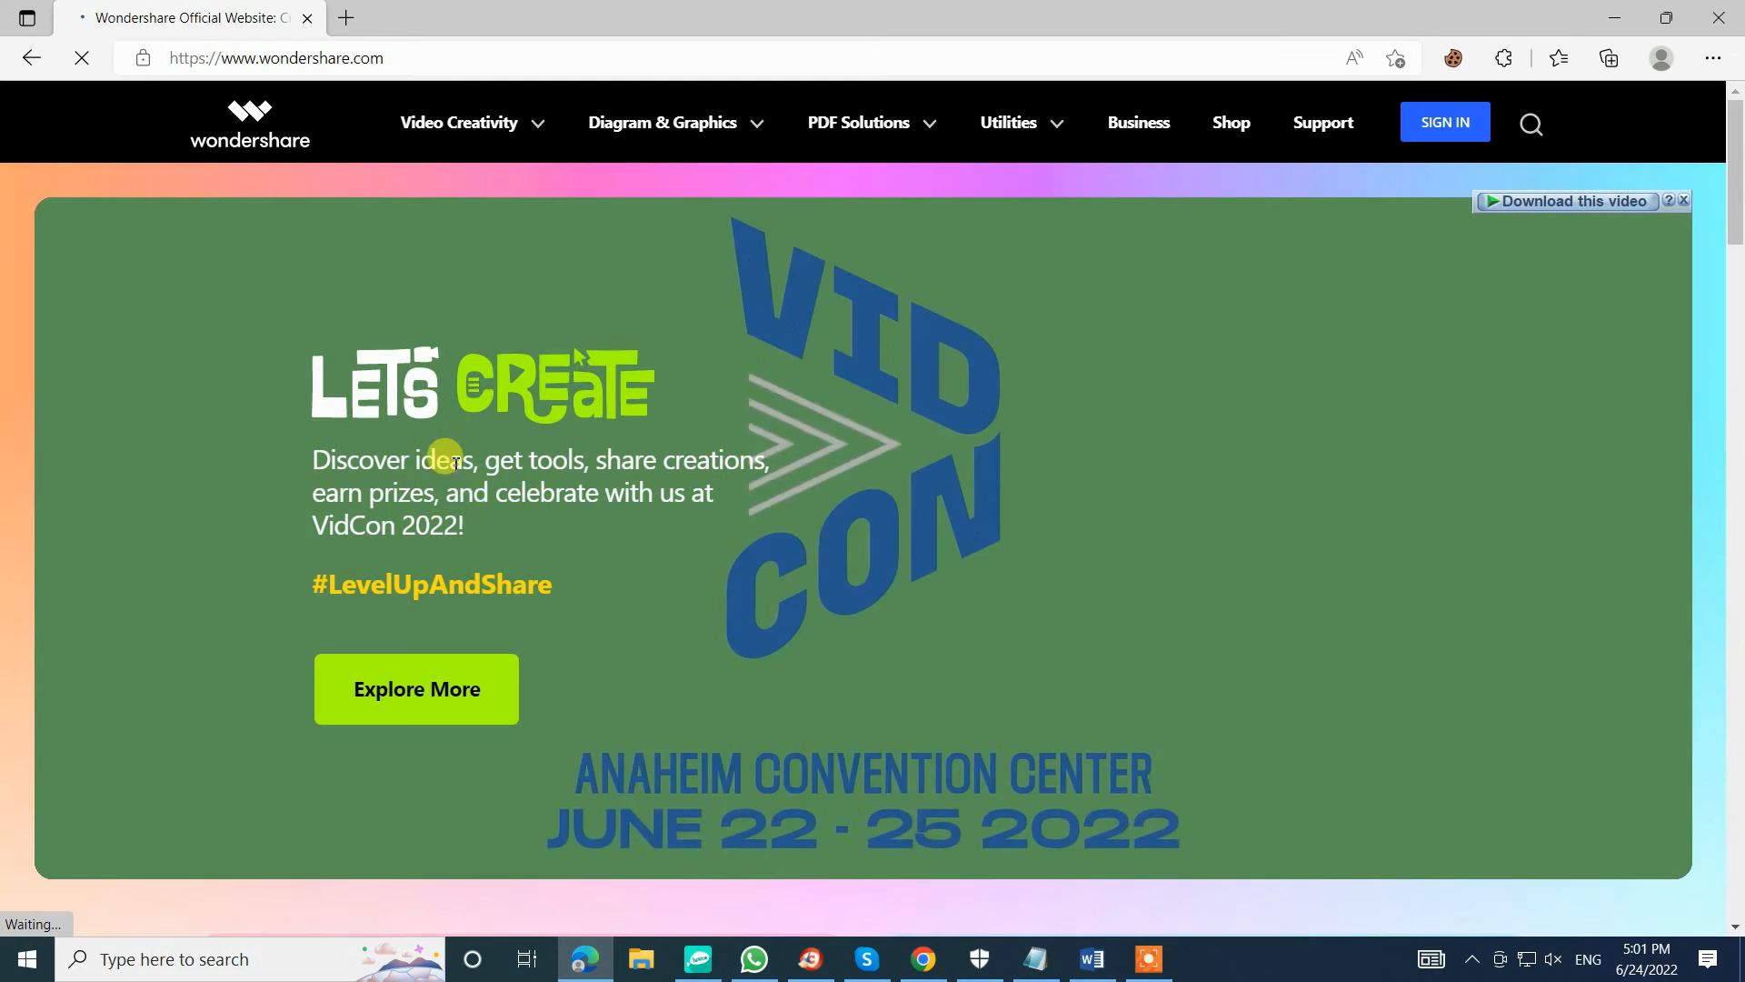
{"action": "scroll", "coordinate": [565, 412], "scroll_direction": "down", "scroll_amount": 5}
{"action": "scroll", "coordinate": [567, 418], "scroll_direction": "down", "scroll_amount": 7}
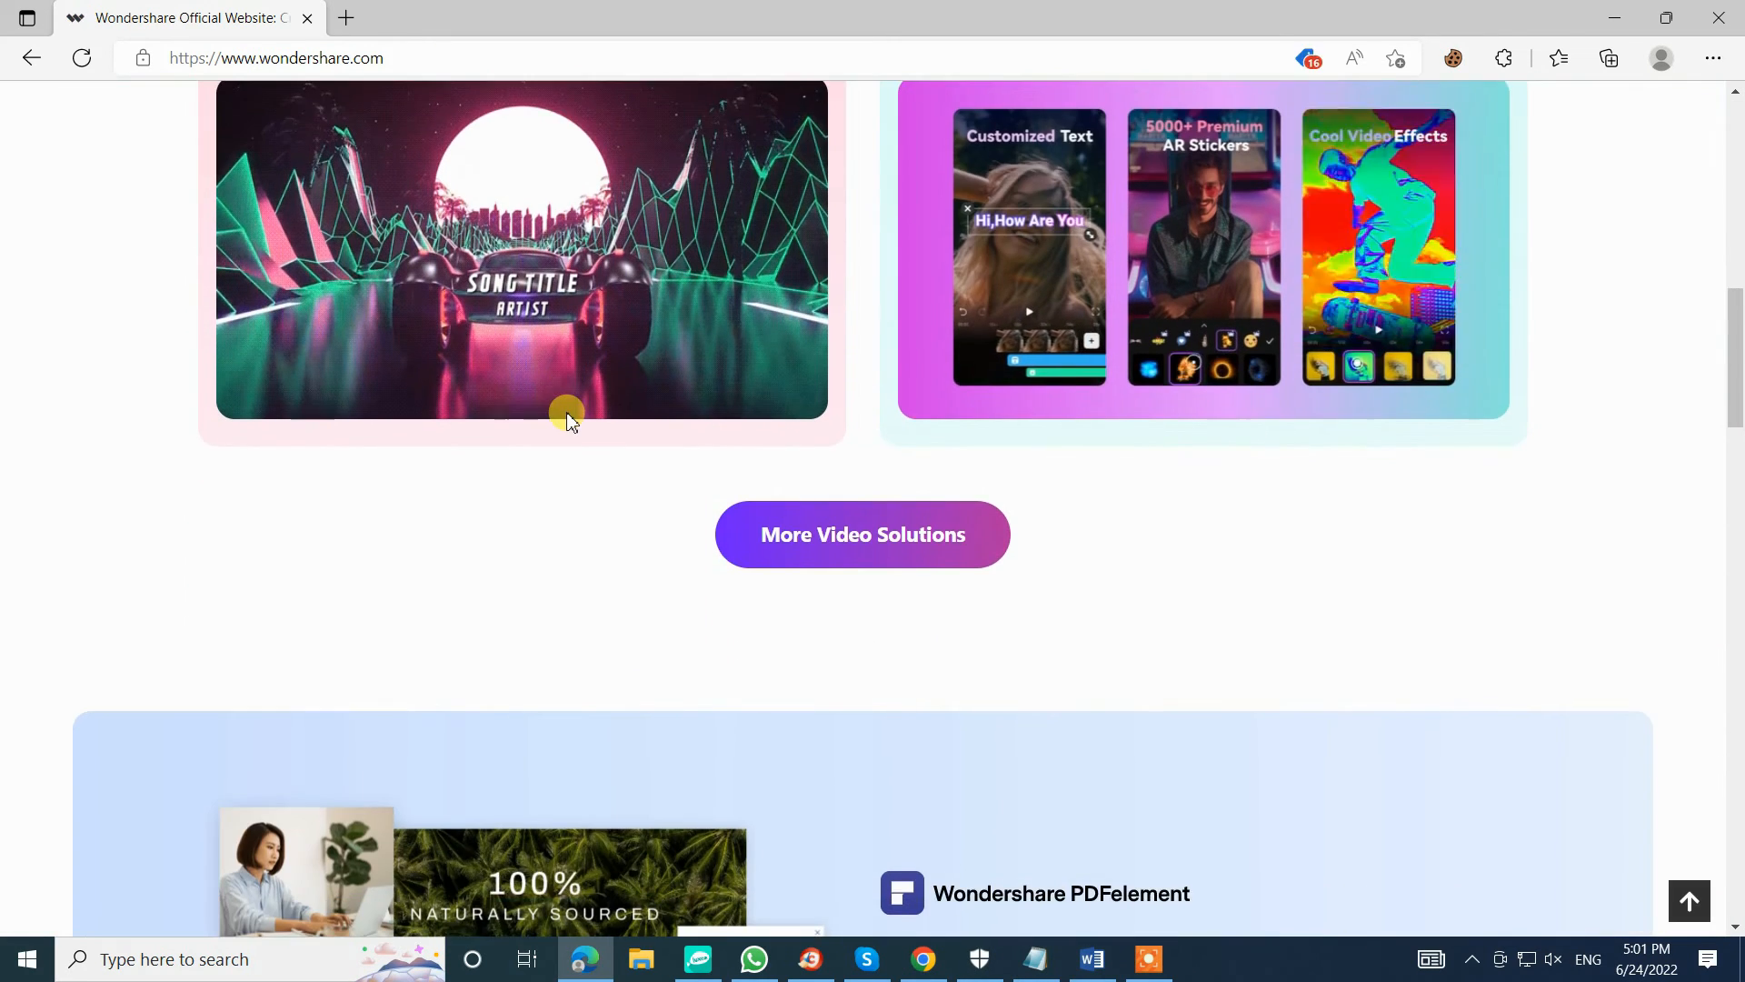
{"action": "scroll", "coordinate": [567, 418], "scroll_direction": "down", "scroll_amount": 6}
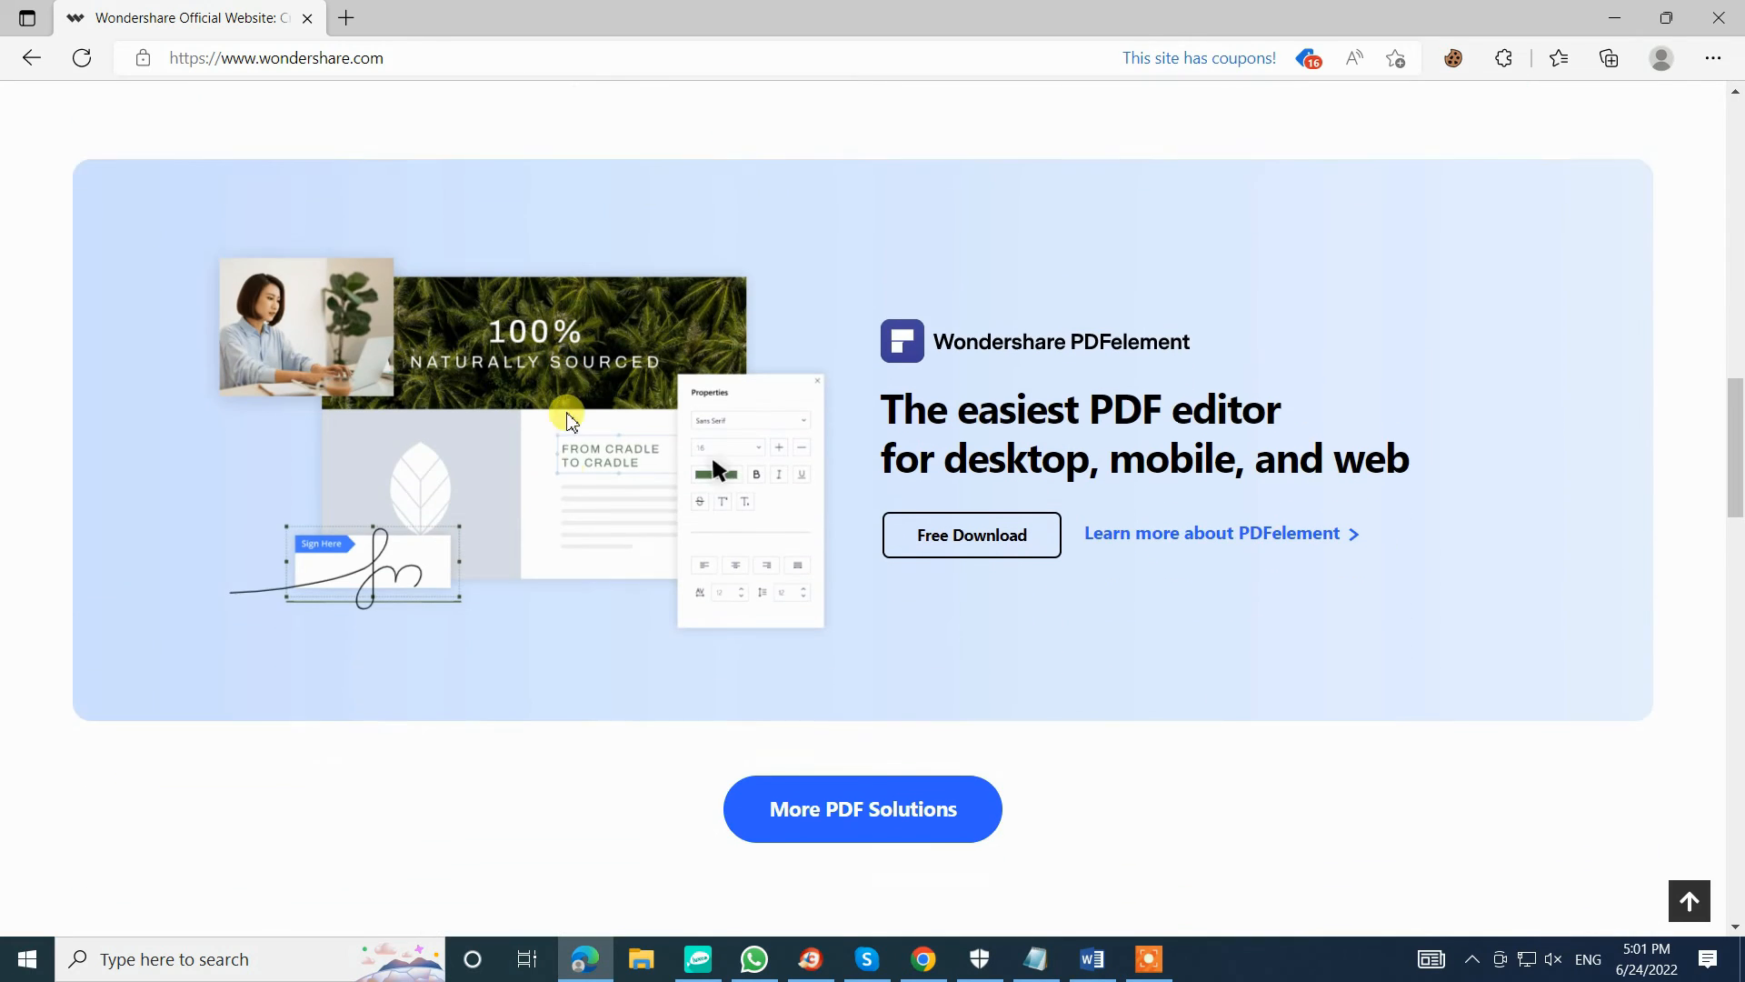
{"action": "scroll", "coordinate": [568, 418], "scroll_direction": "down", "scroll_amount": 5}
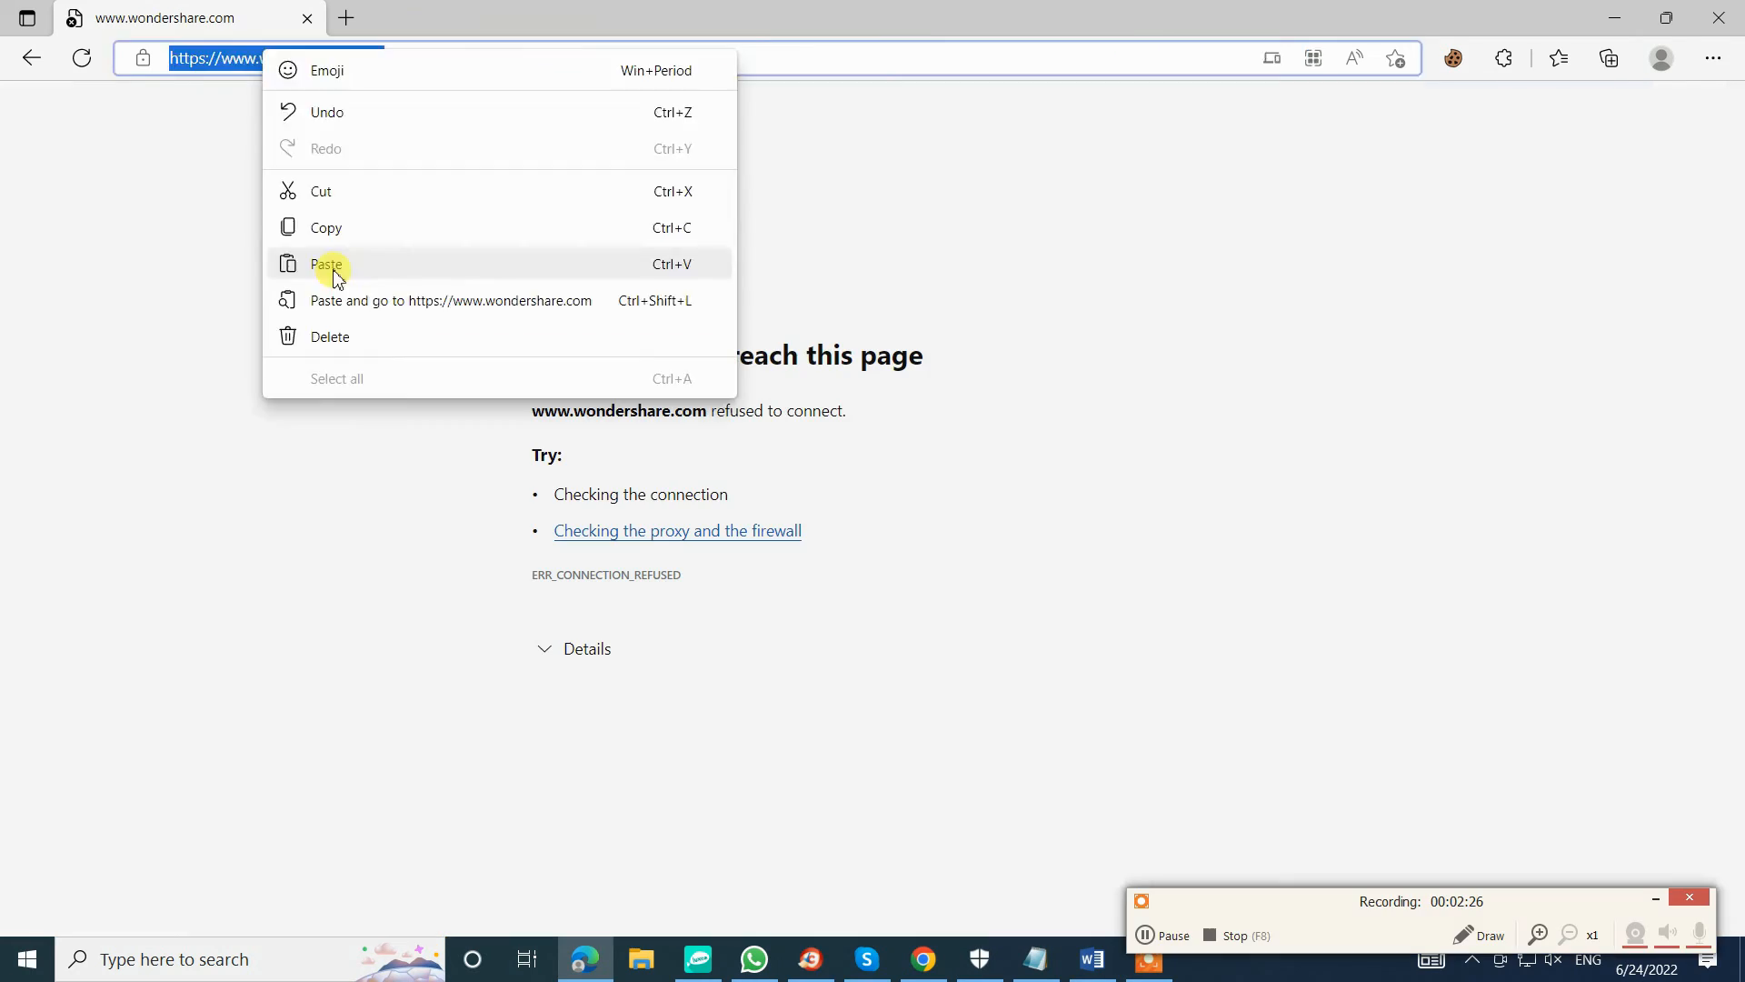
{"action": "left_click", "coordinate": [335, 261]}
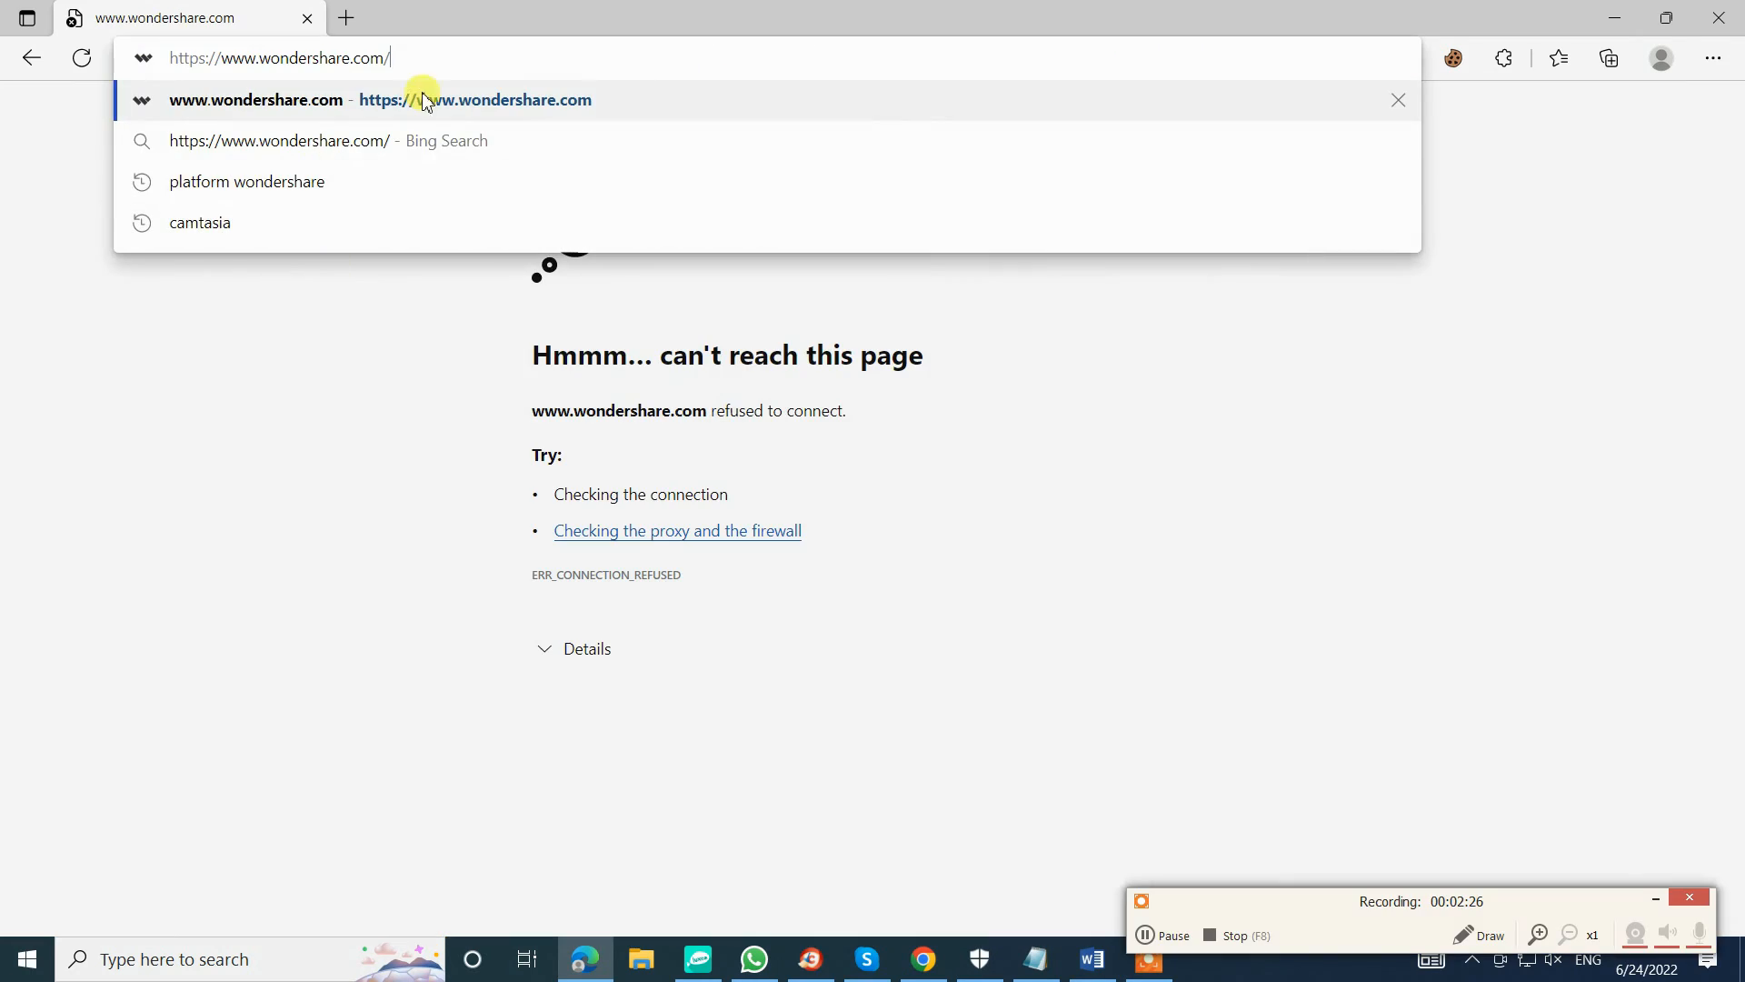
{"action": "key", "text": "Return"}
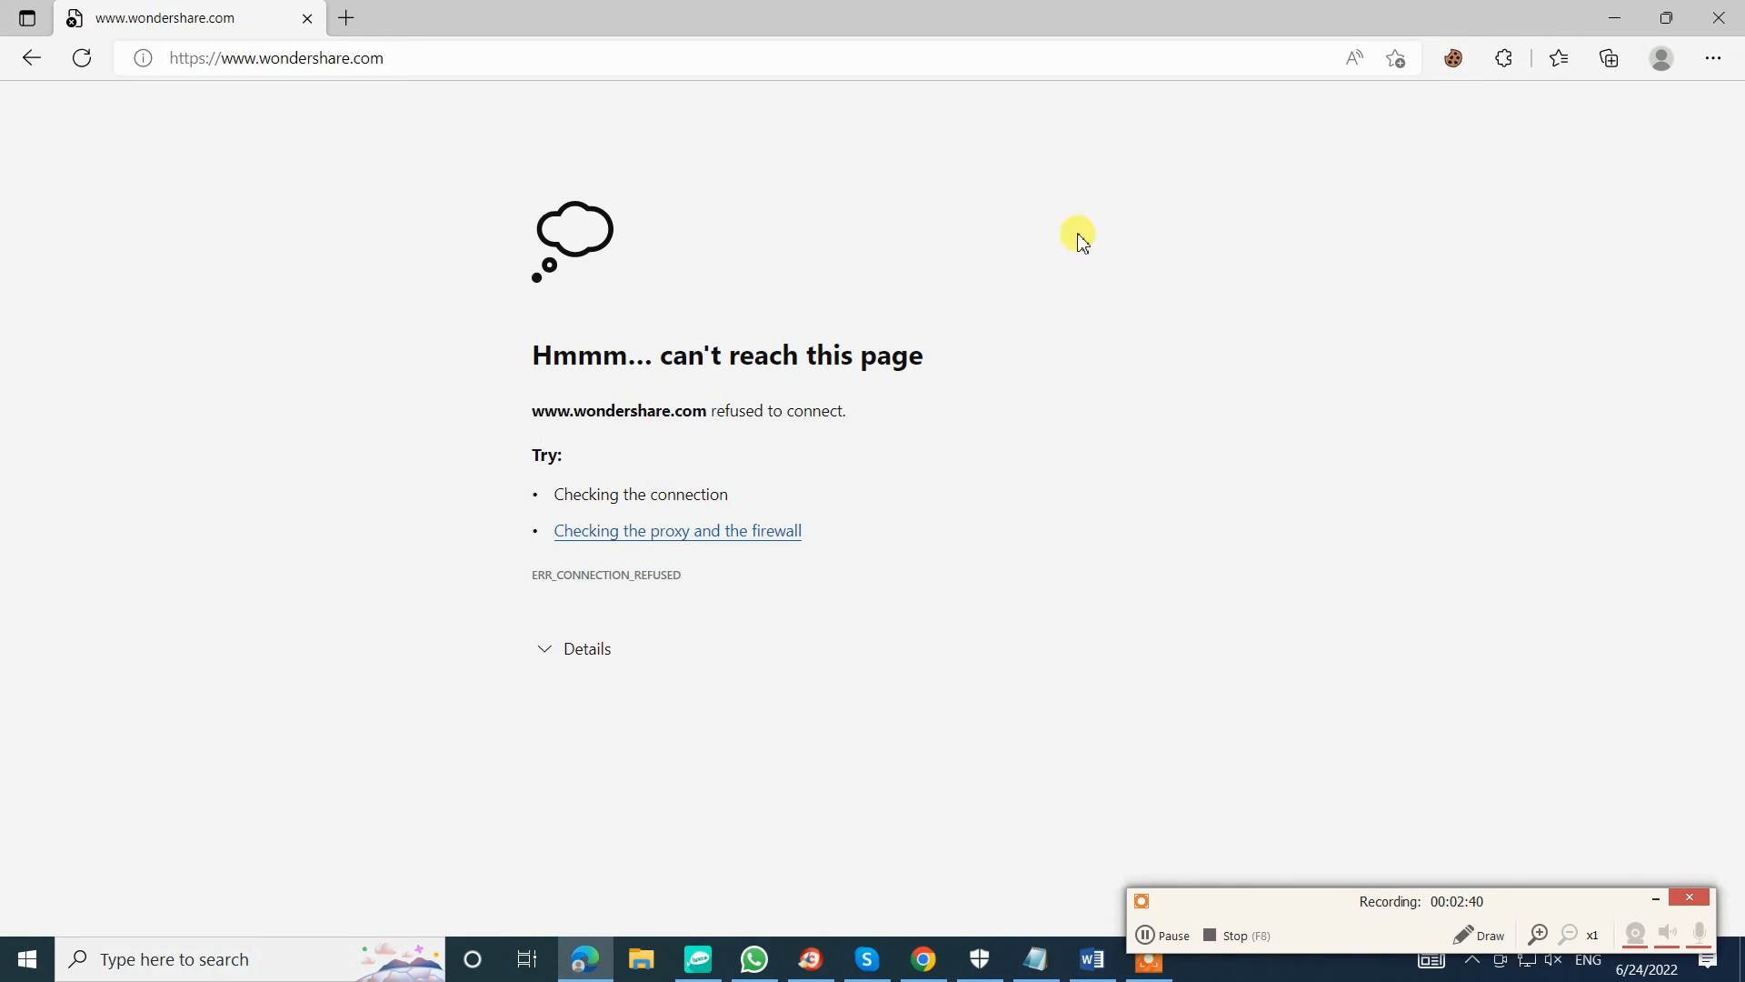
Leave the browser and open the hosts file on the desktop in Notepad
{"action": "left_click", "coordinate": [1616, 20]}
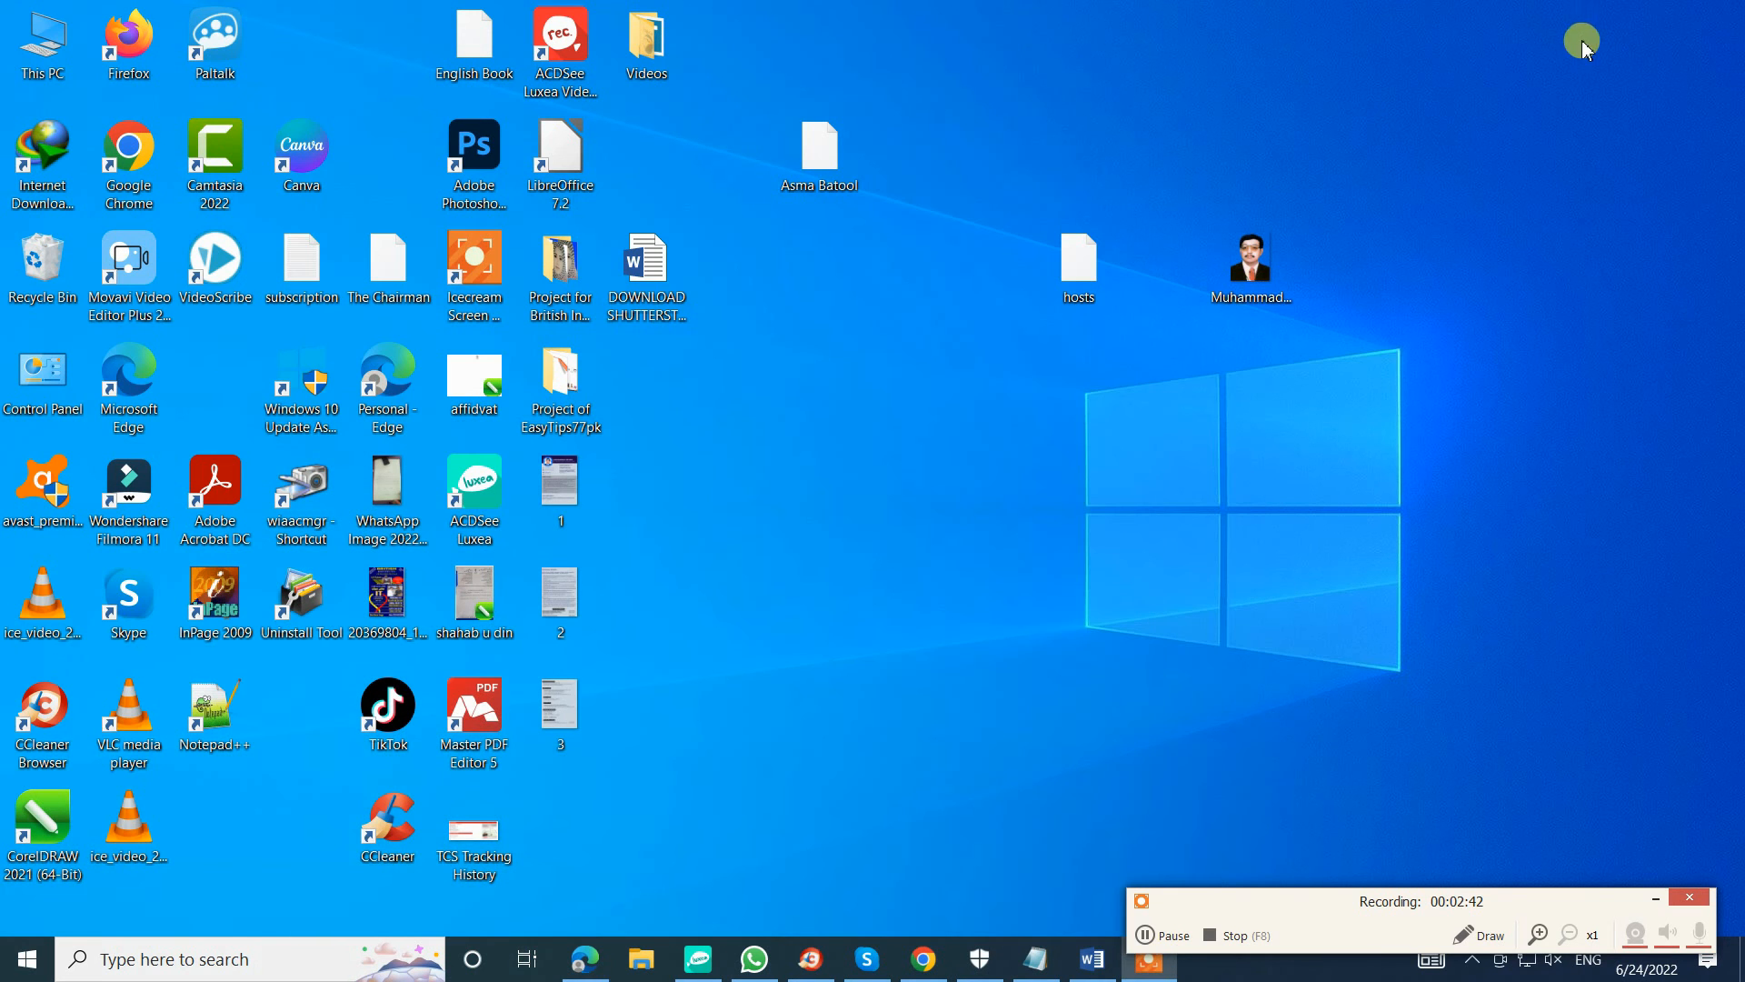
{"action": "right_click", "coordinate": [1071, 287]}
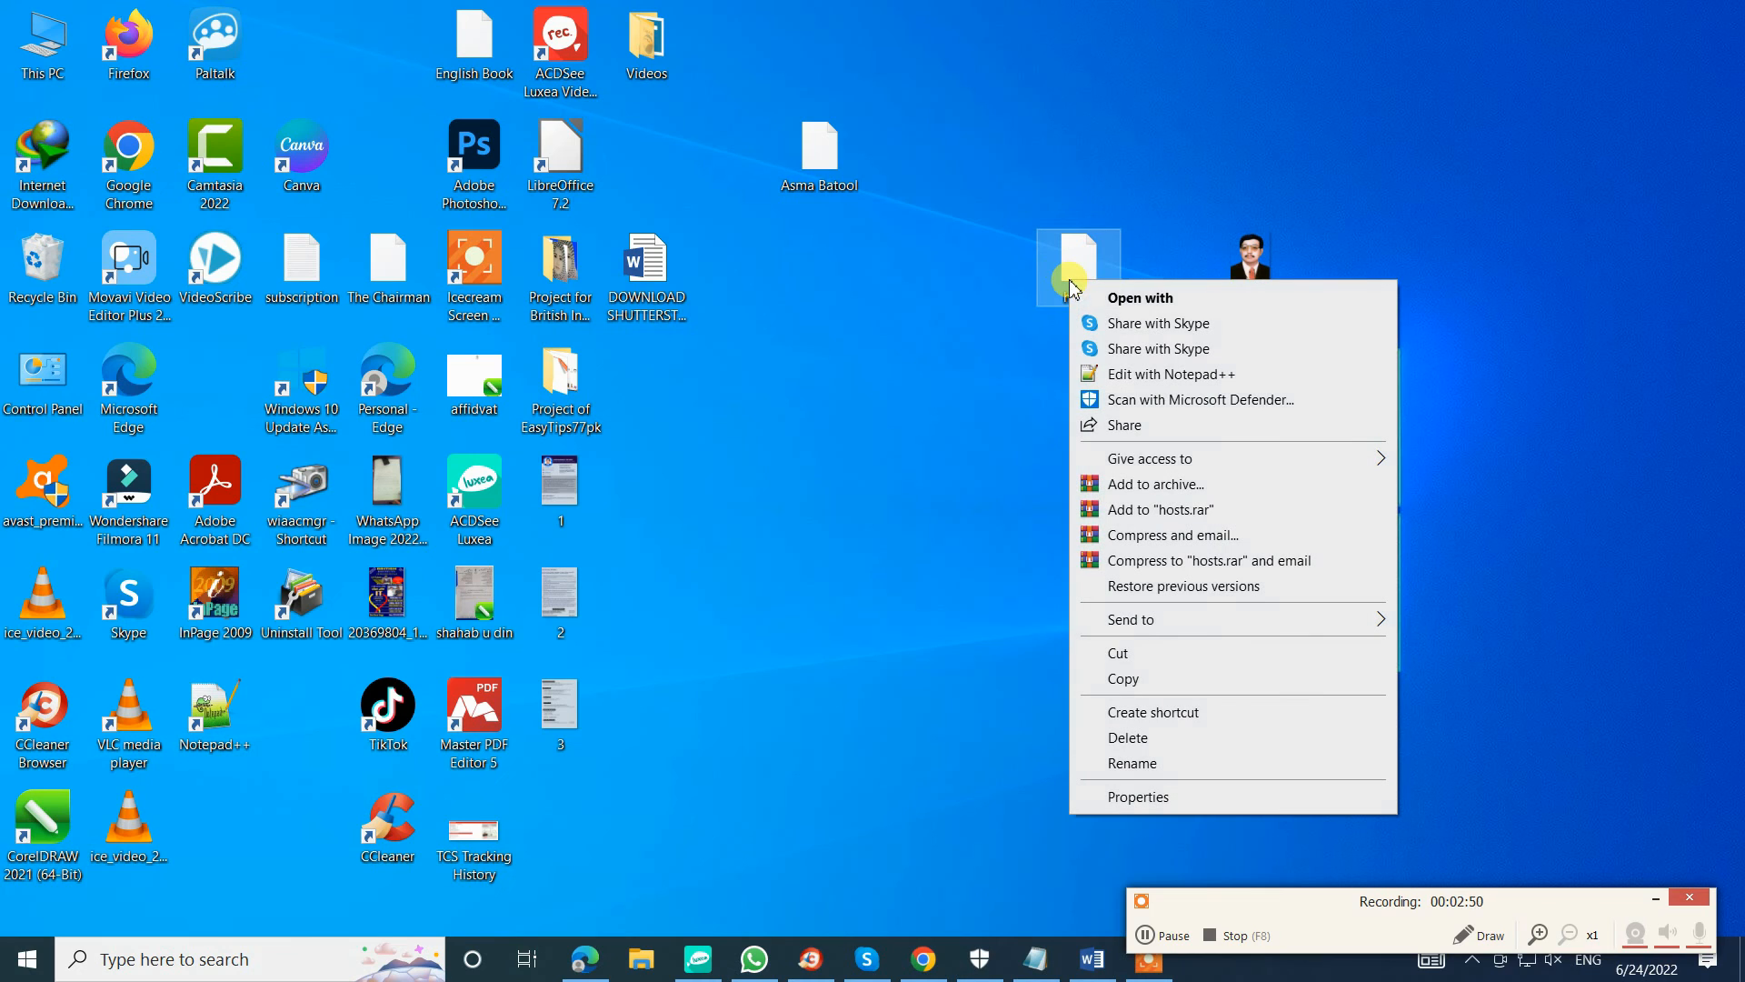
{"action": "left_click", "coordinate": [1170, 300]}
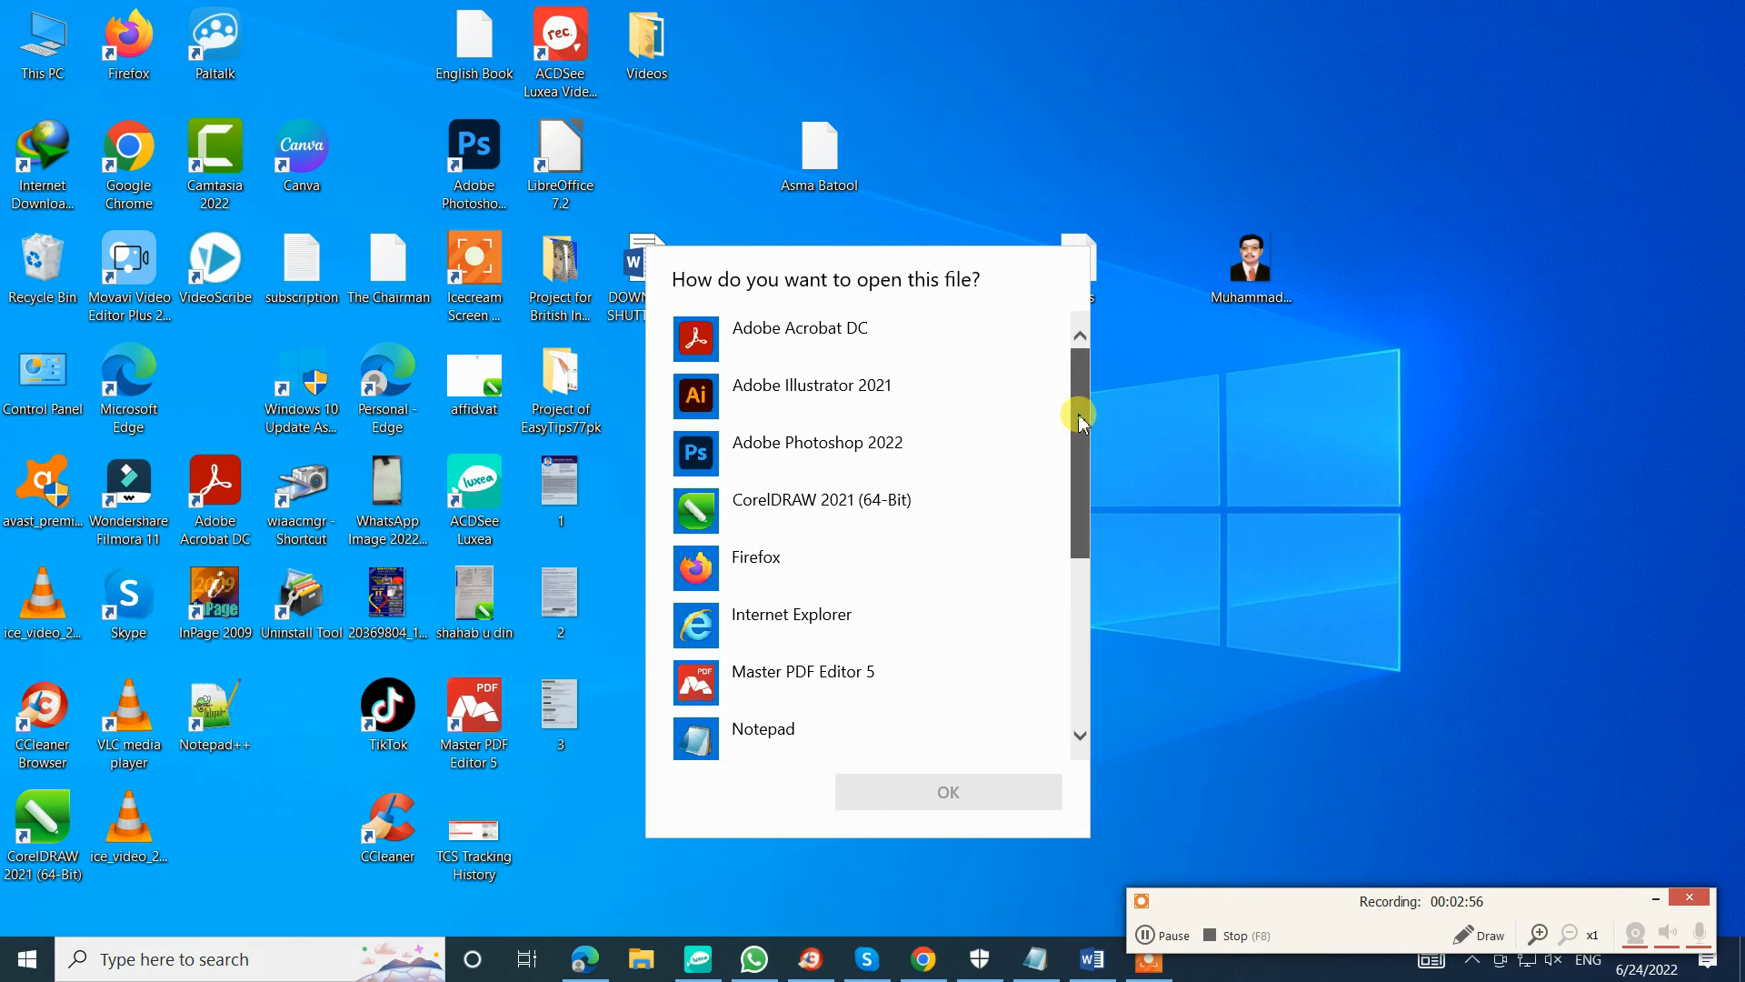
{"action": "scroll", "coordinate": [1082, 420], "scroll_direction": "down", "scroll_amount": 1}
{"action": "left_click", "coordinate": [808, 727]}
{"action": "left_click", "coordinate": [898, 798]}
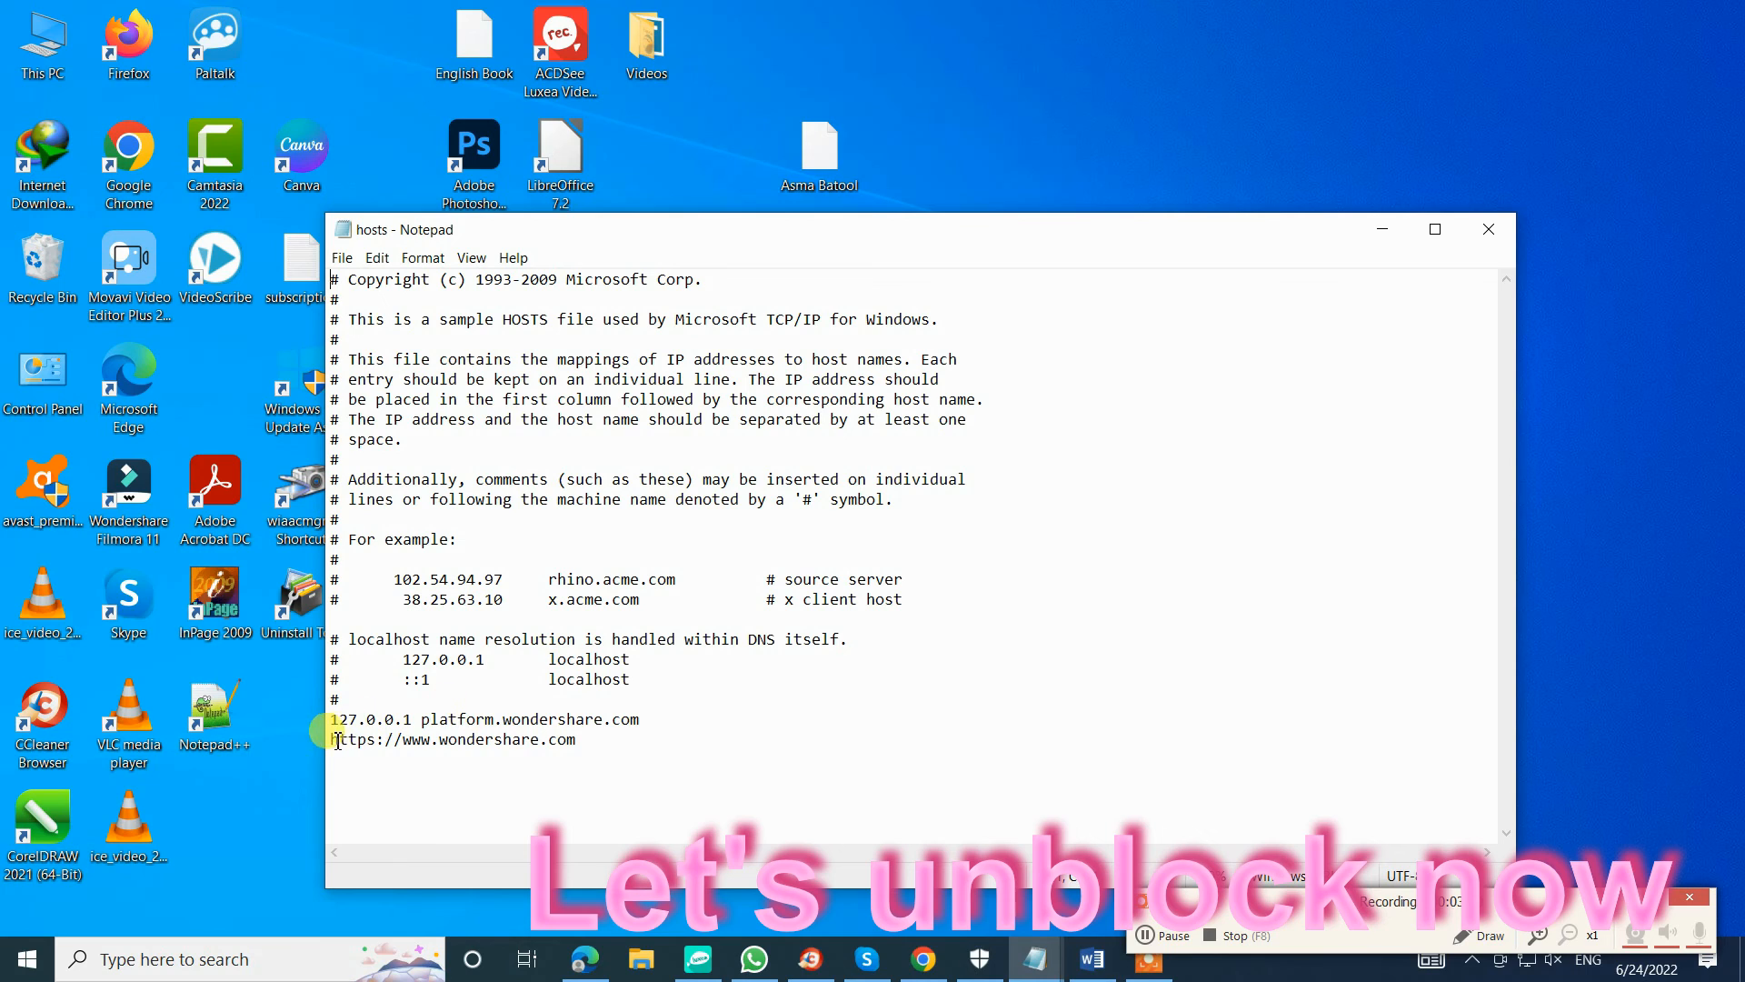
{"action": "left_click_drag", "start_coordinate": [336, 704], "coordinate": [556, 750]}
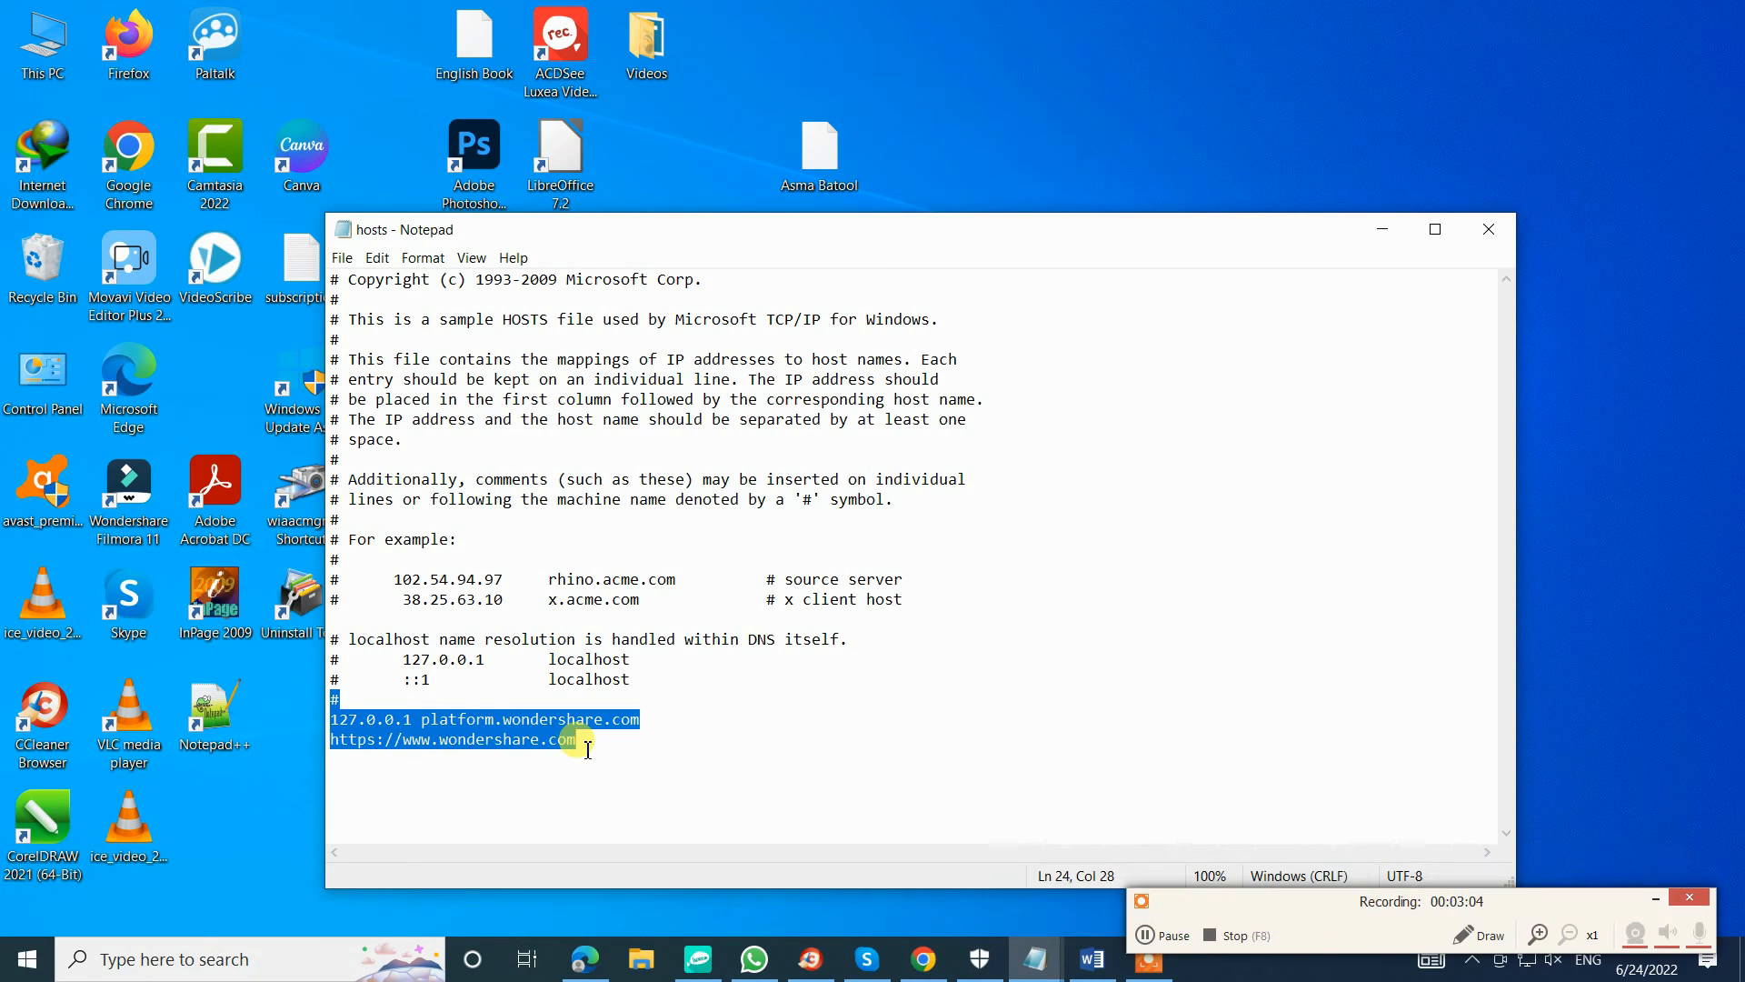
{"action": "key", "text": "BackSpace"}
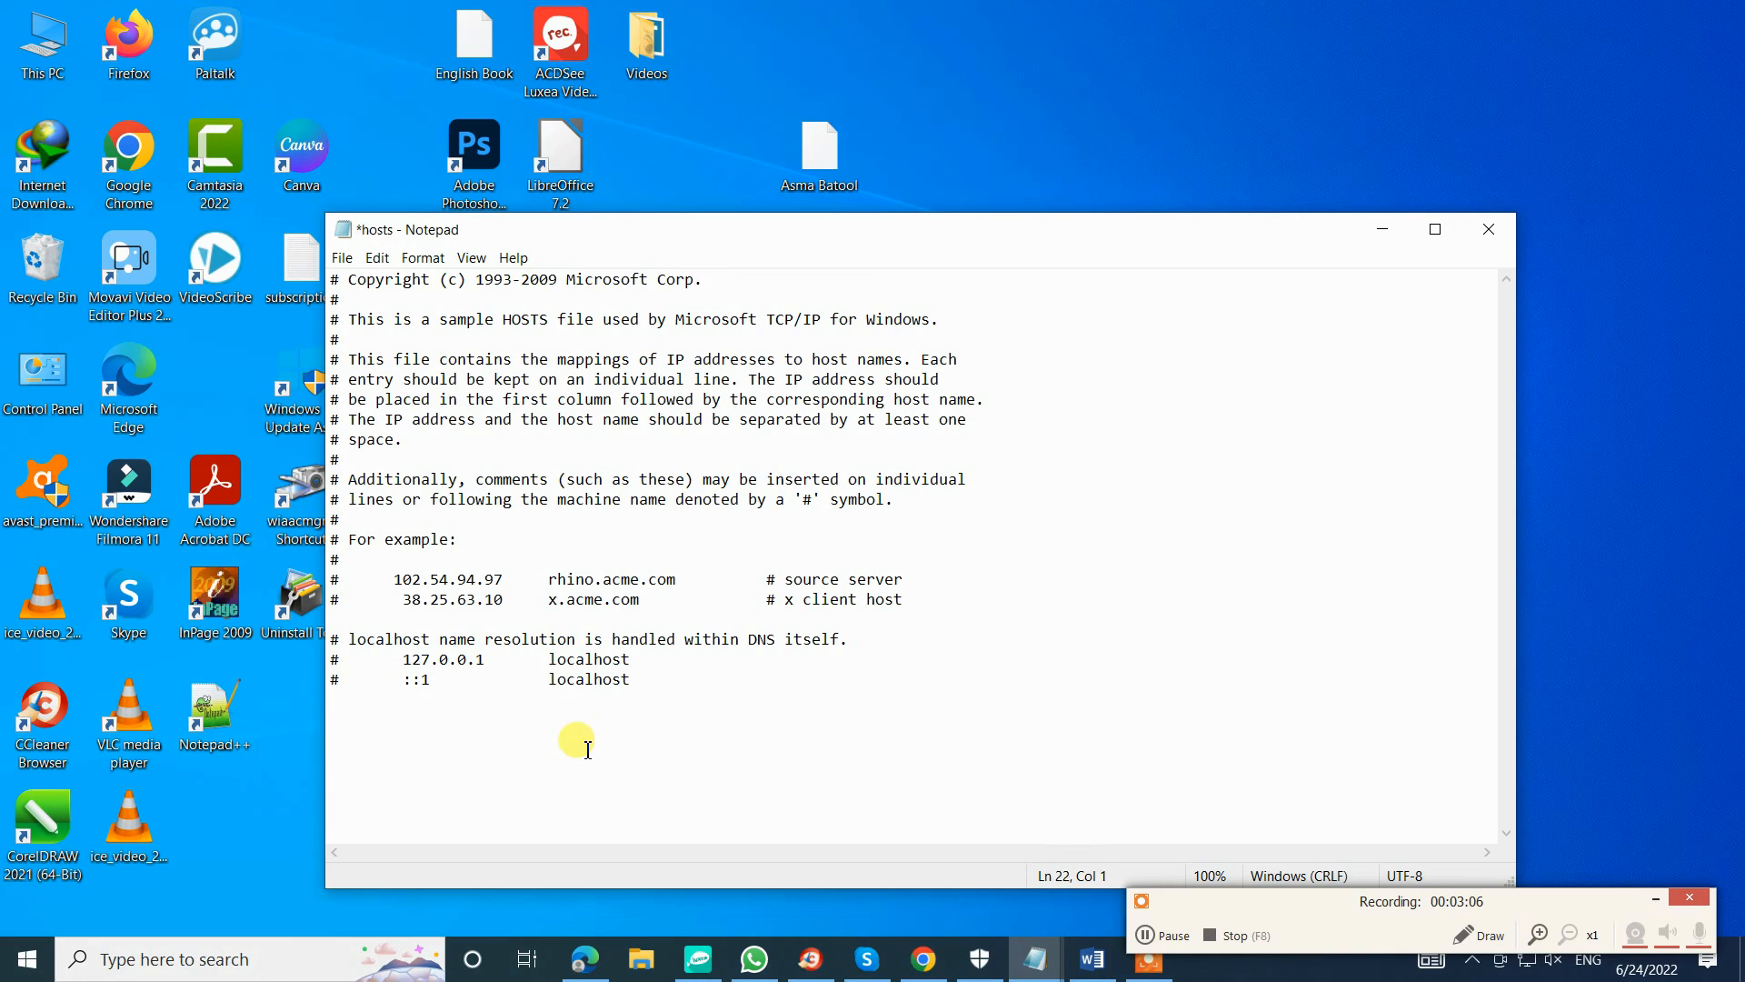
{"action": "left_click", "coordinate": [342, 261]}
{"action": "left_click", "coordinate": [364, 346]}
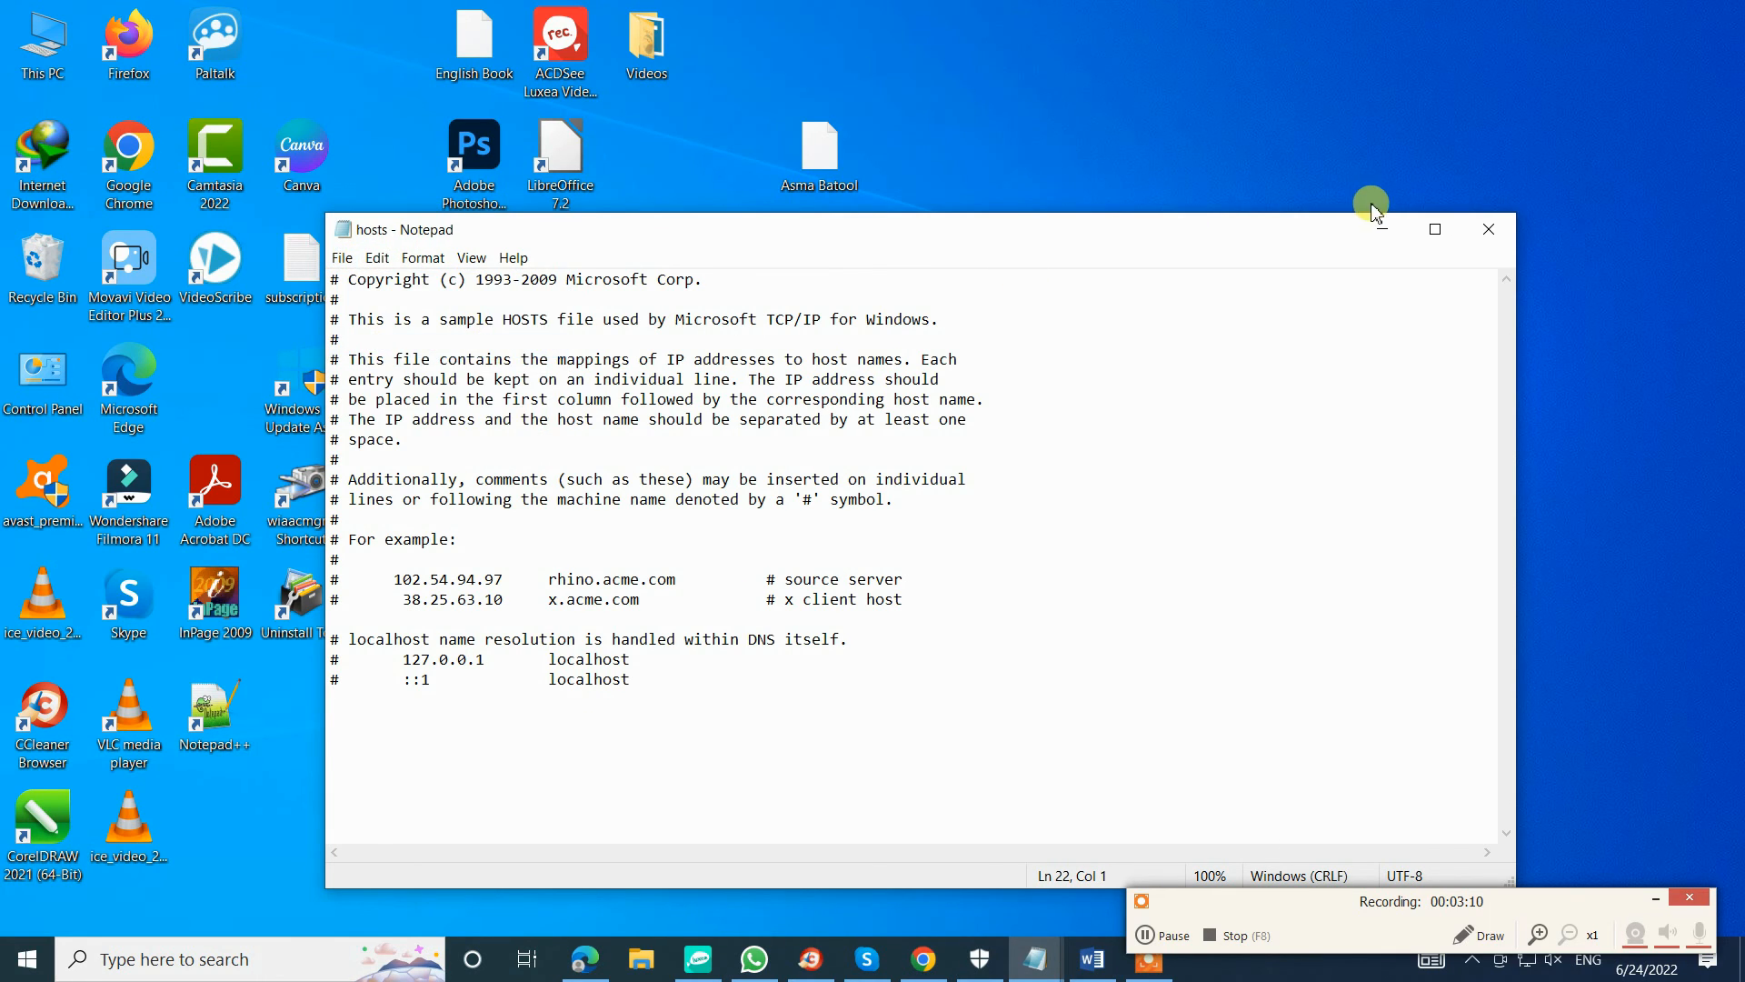
{"action": "left_click", "coordinate": [1483, 238]}
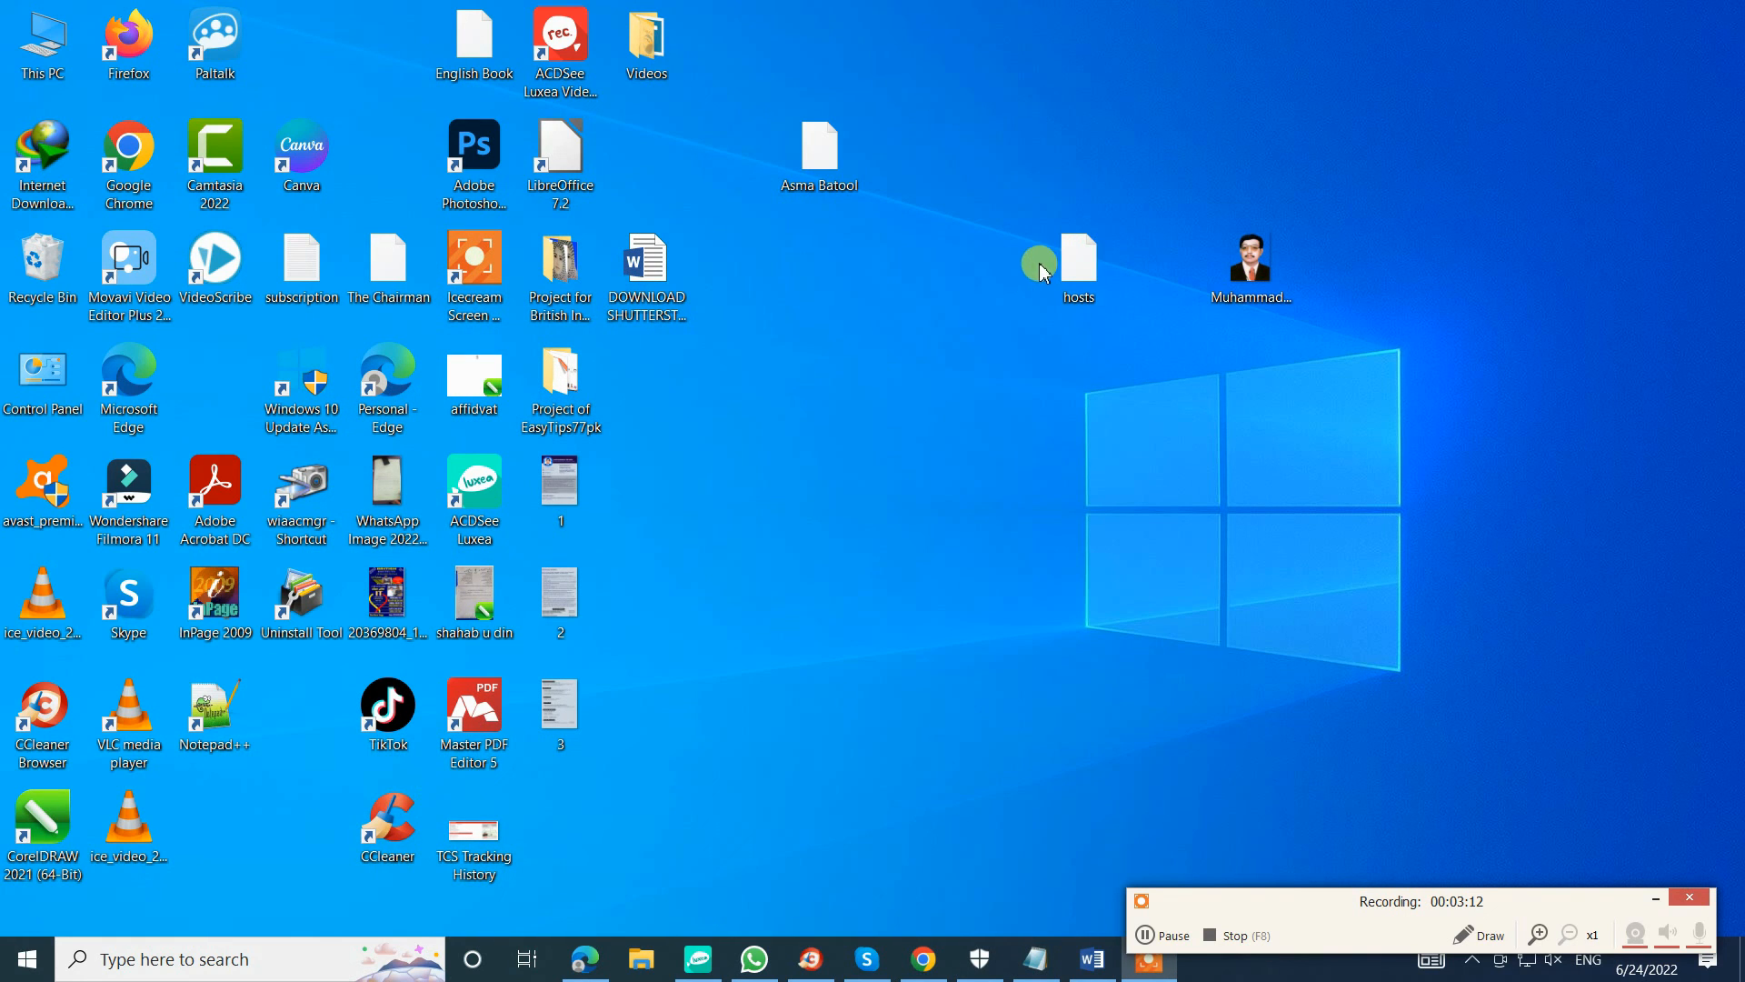
Copy the edited desktop hosts file into C:\Windows\System32\drivers\etc, replacing the existing hosts file and granting administrator permission
{"action": "right_click", "coordinate": [1075, 271]}
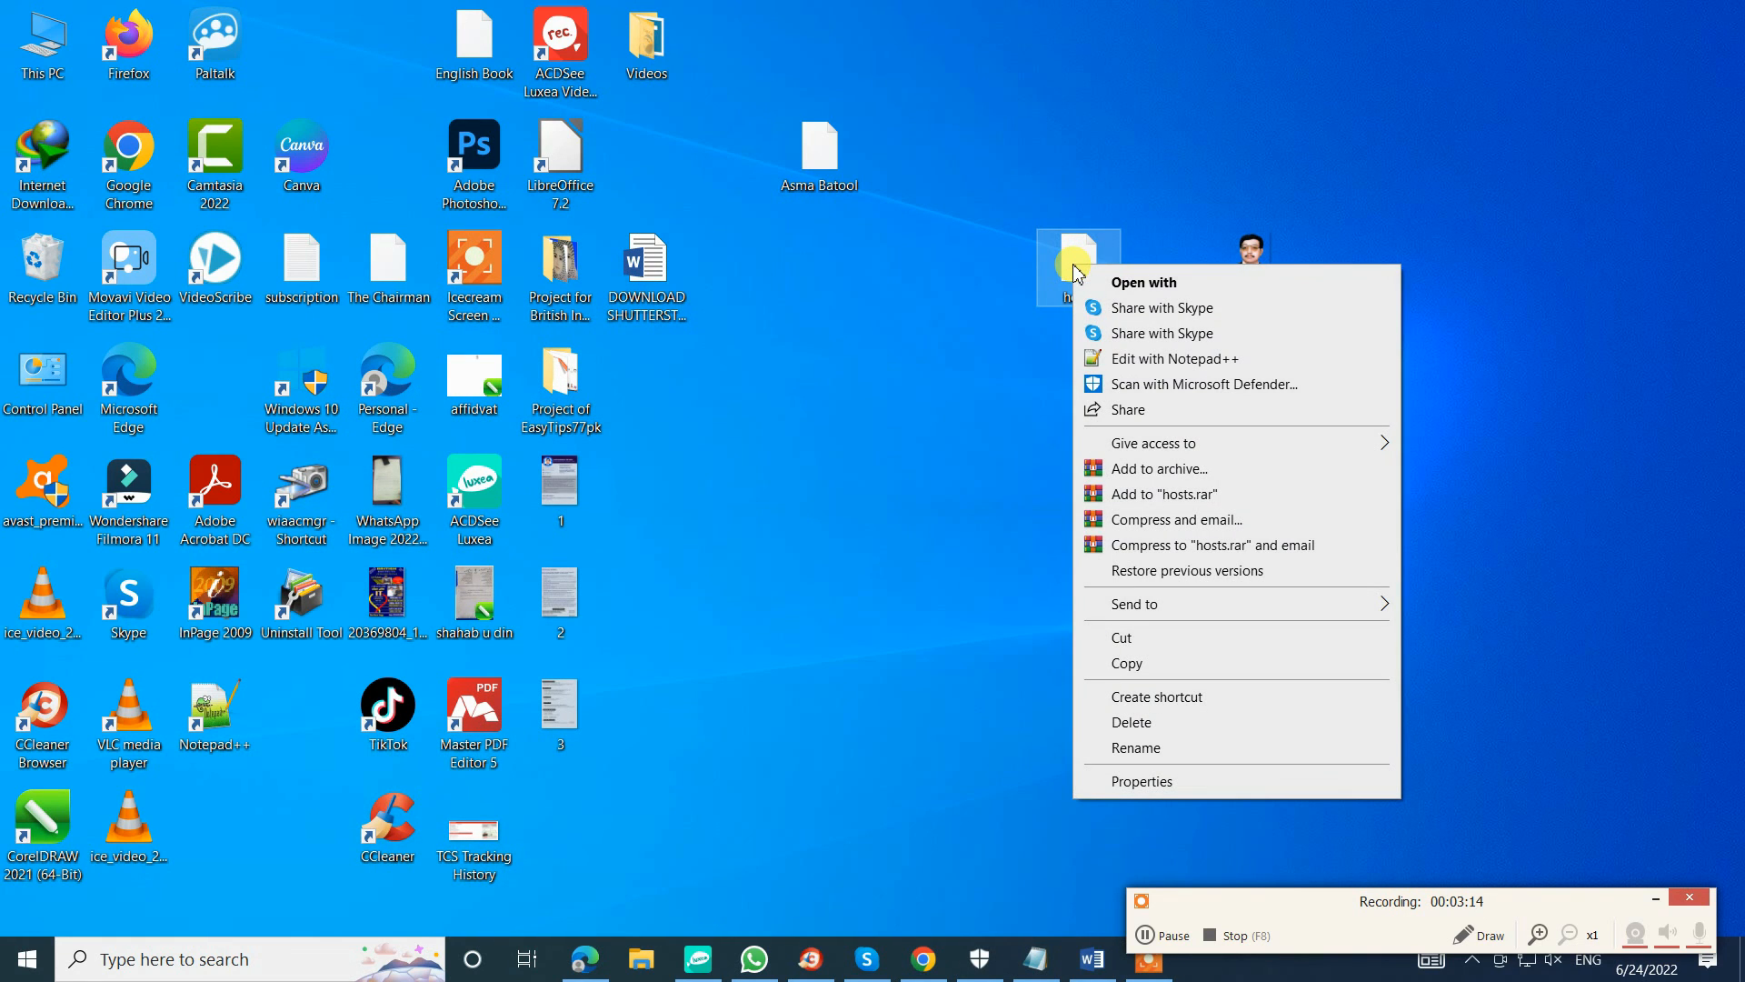
{"action": "left_click", "coordinate": [1127, 663]}
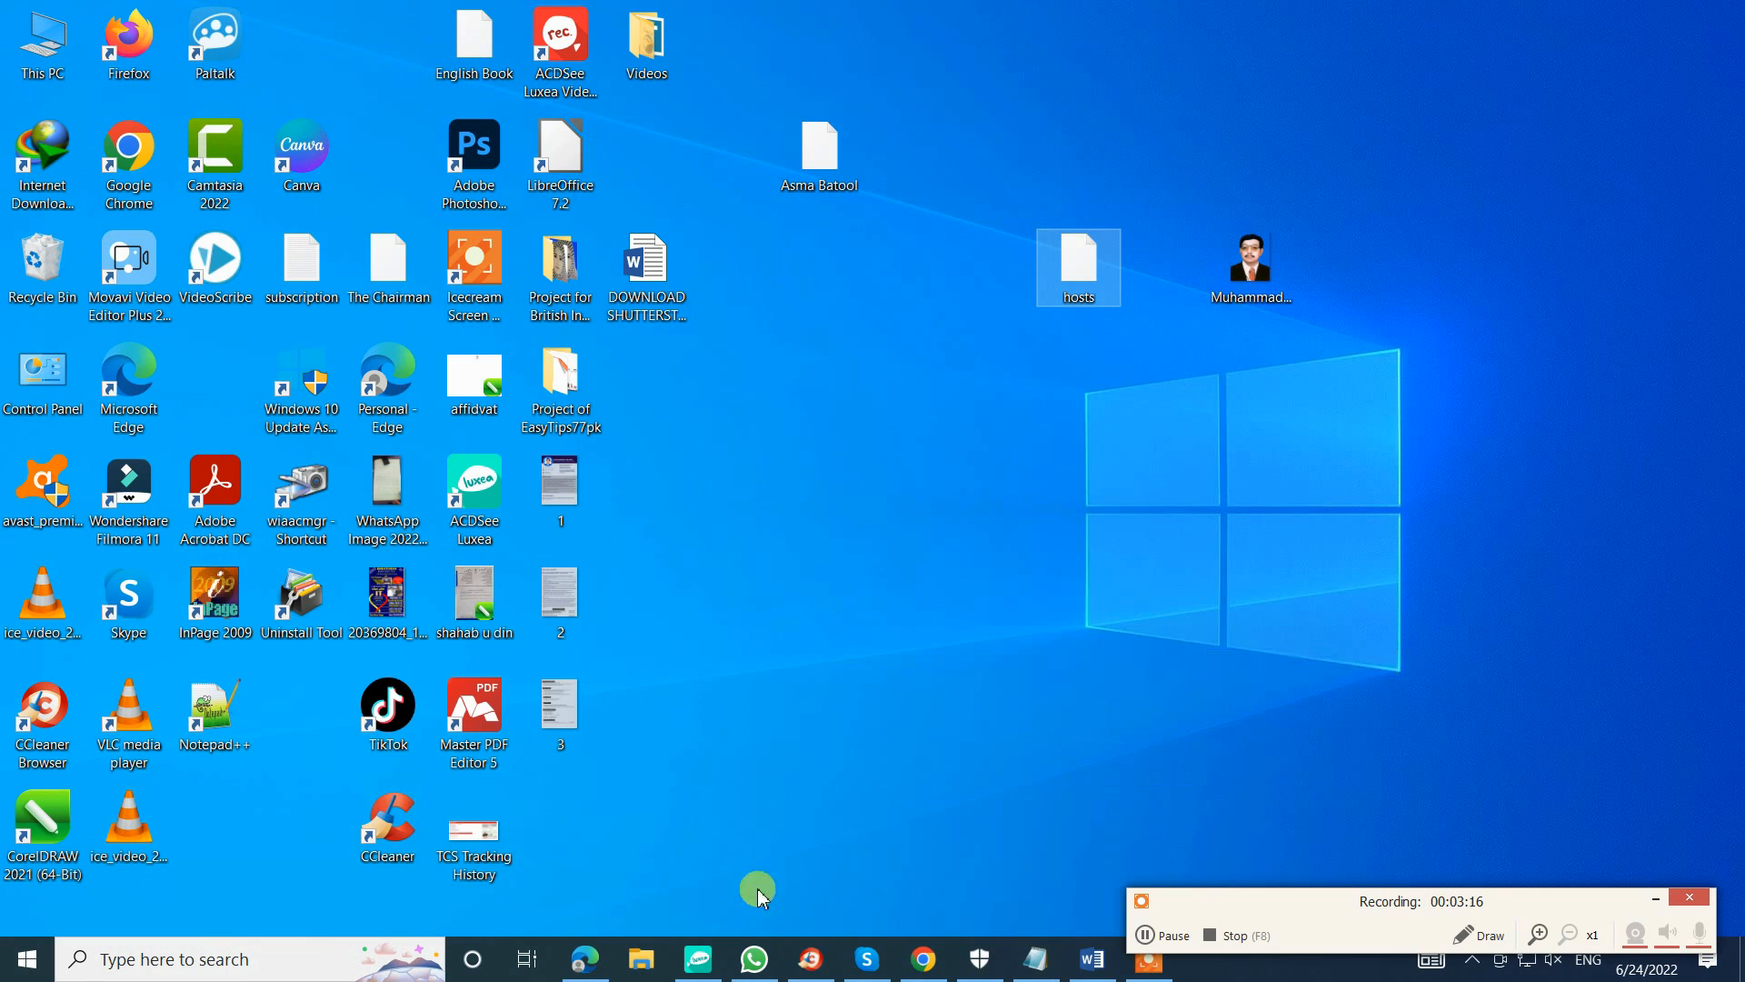
{"action": "left_click", "coordinate": [665, 969]}
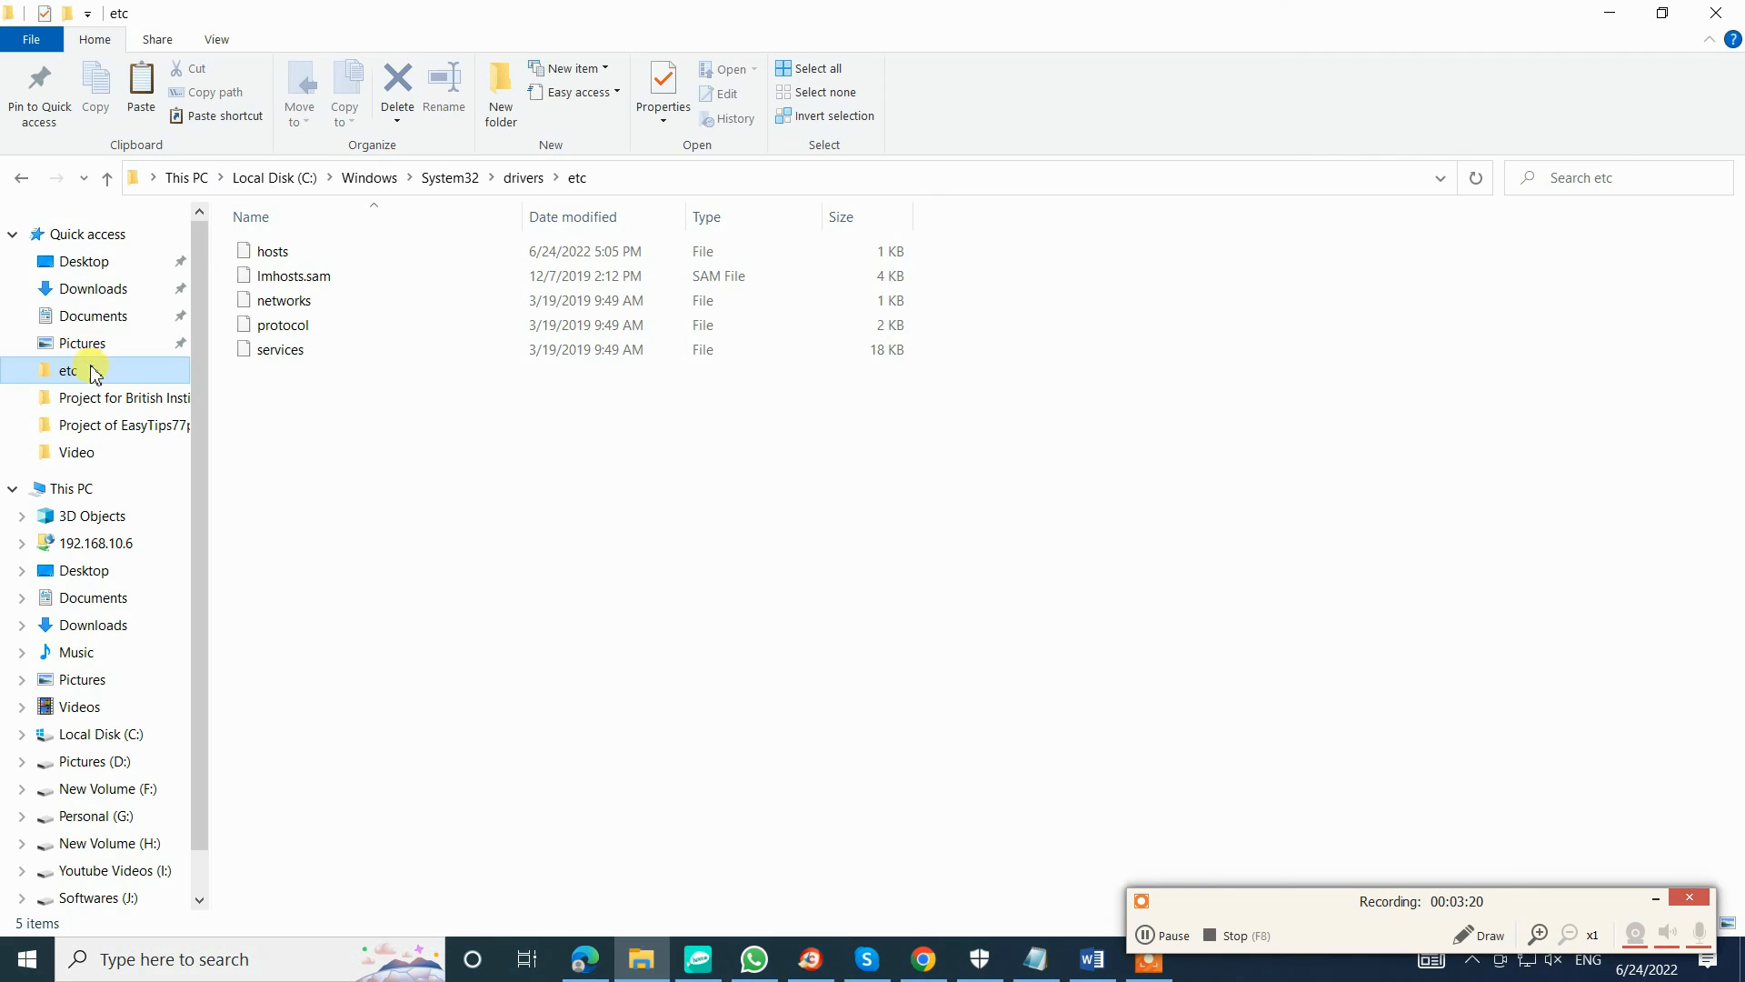
{"action": "right_click", "coordinate": [314, 438]}
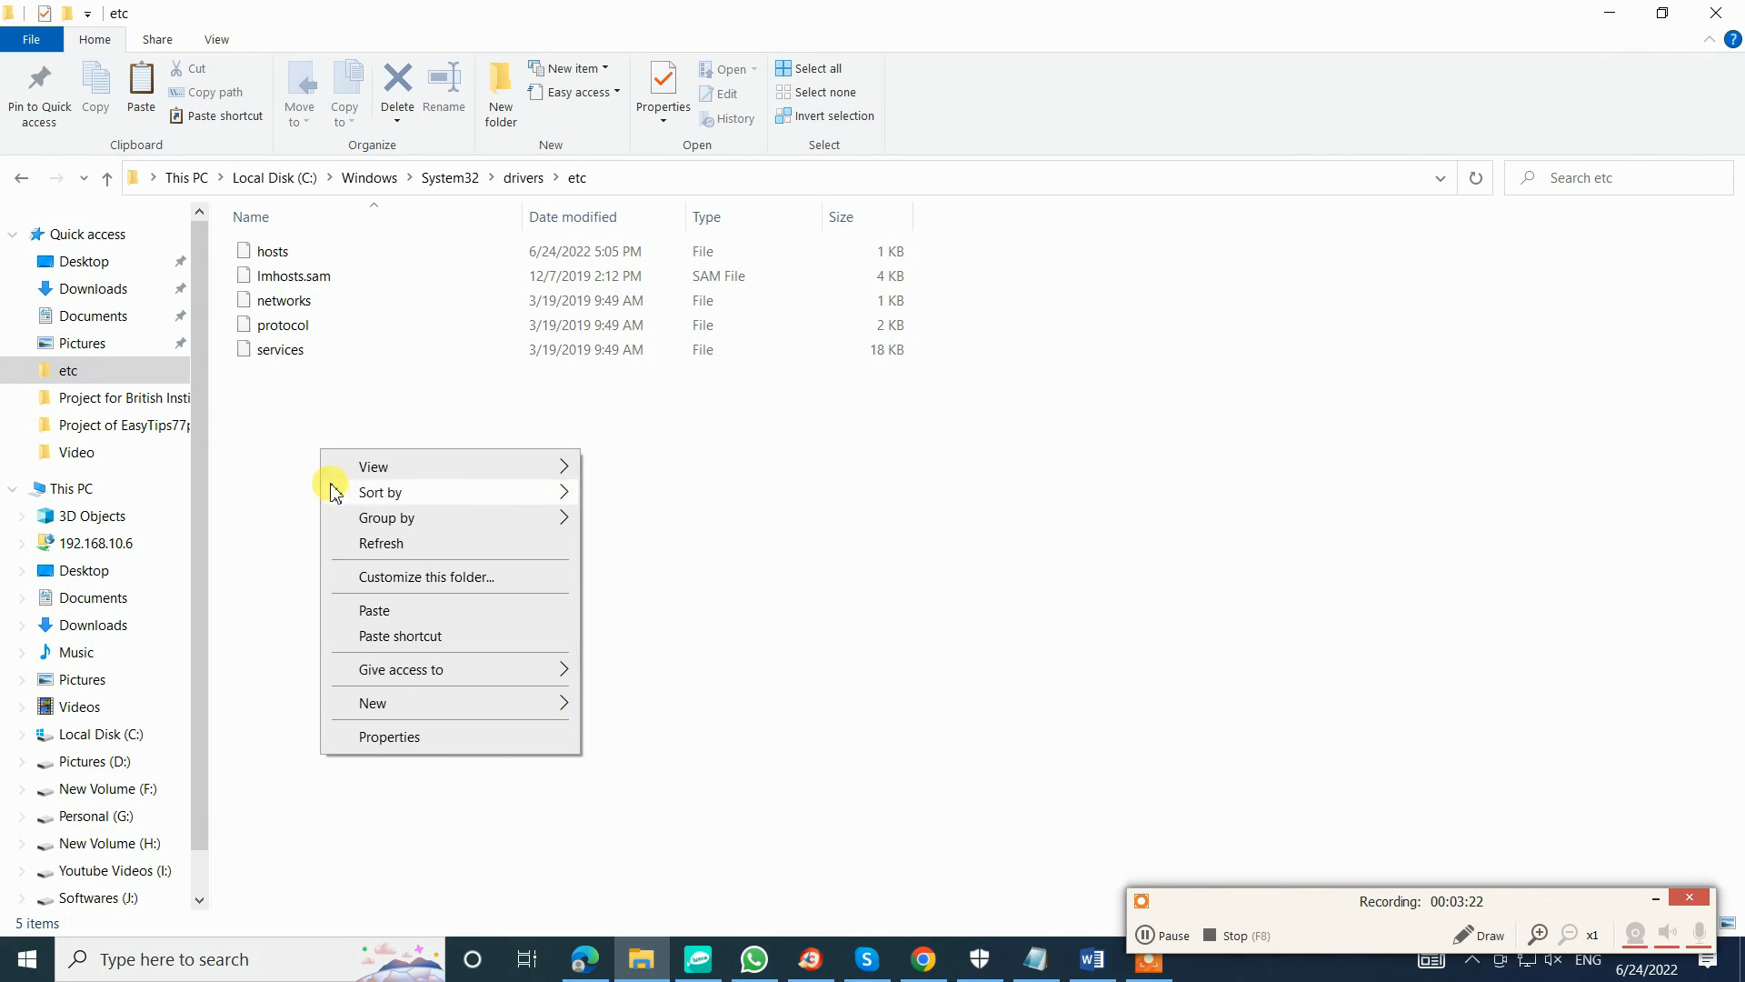
{"action": "left_click", "coordinate": [381, 610]}
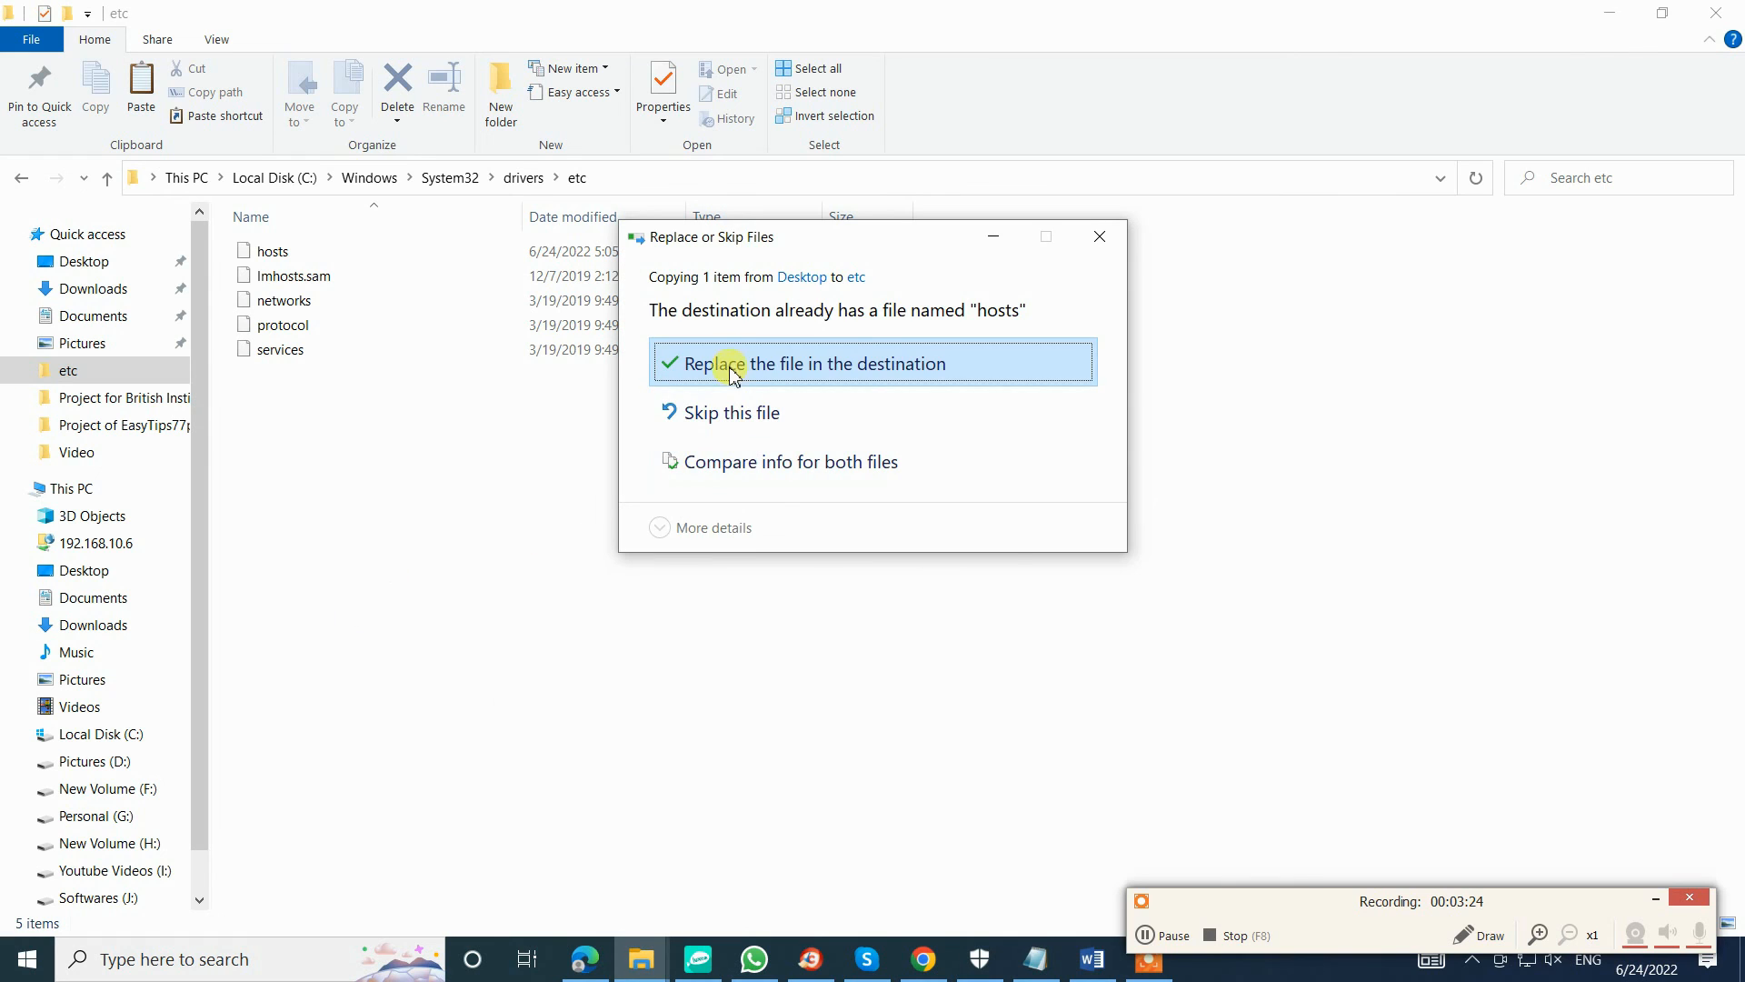
{"action": "left_click", "coordinate": [724, 368]}
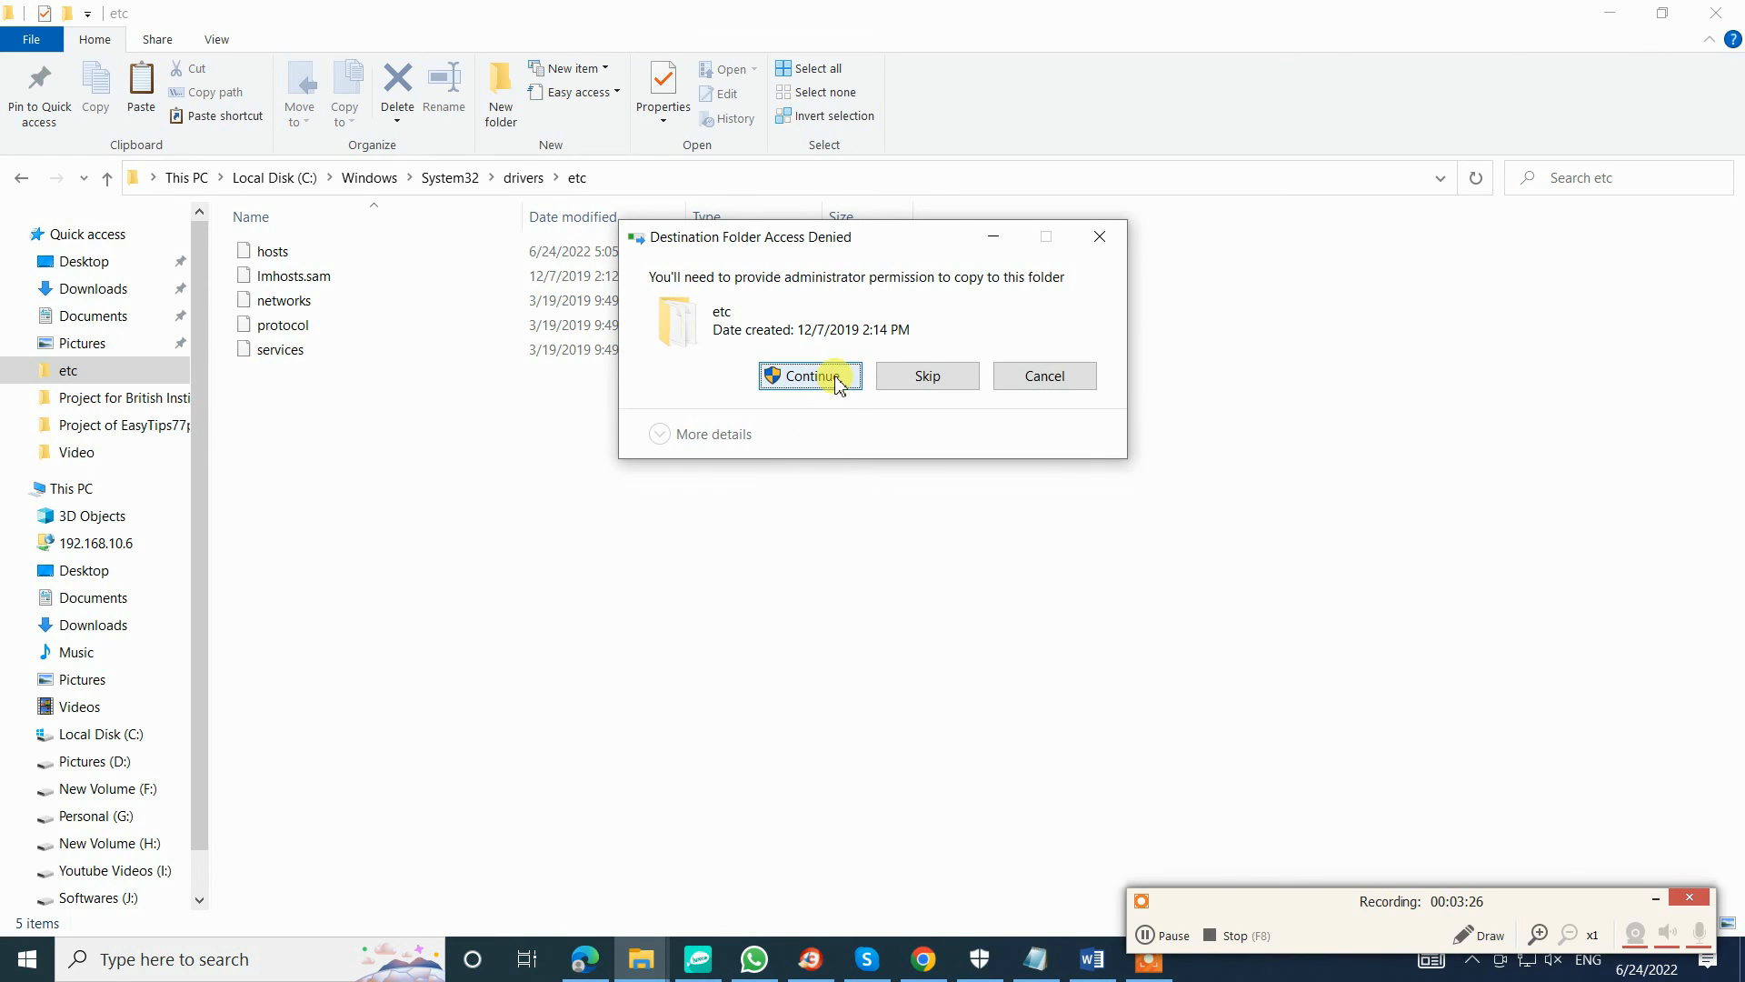
{"action": "left_click", "coordinate": [828, 380]}
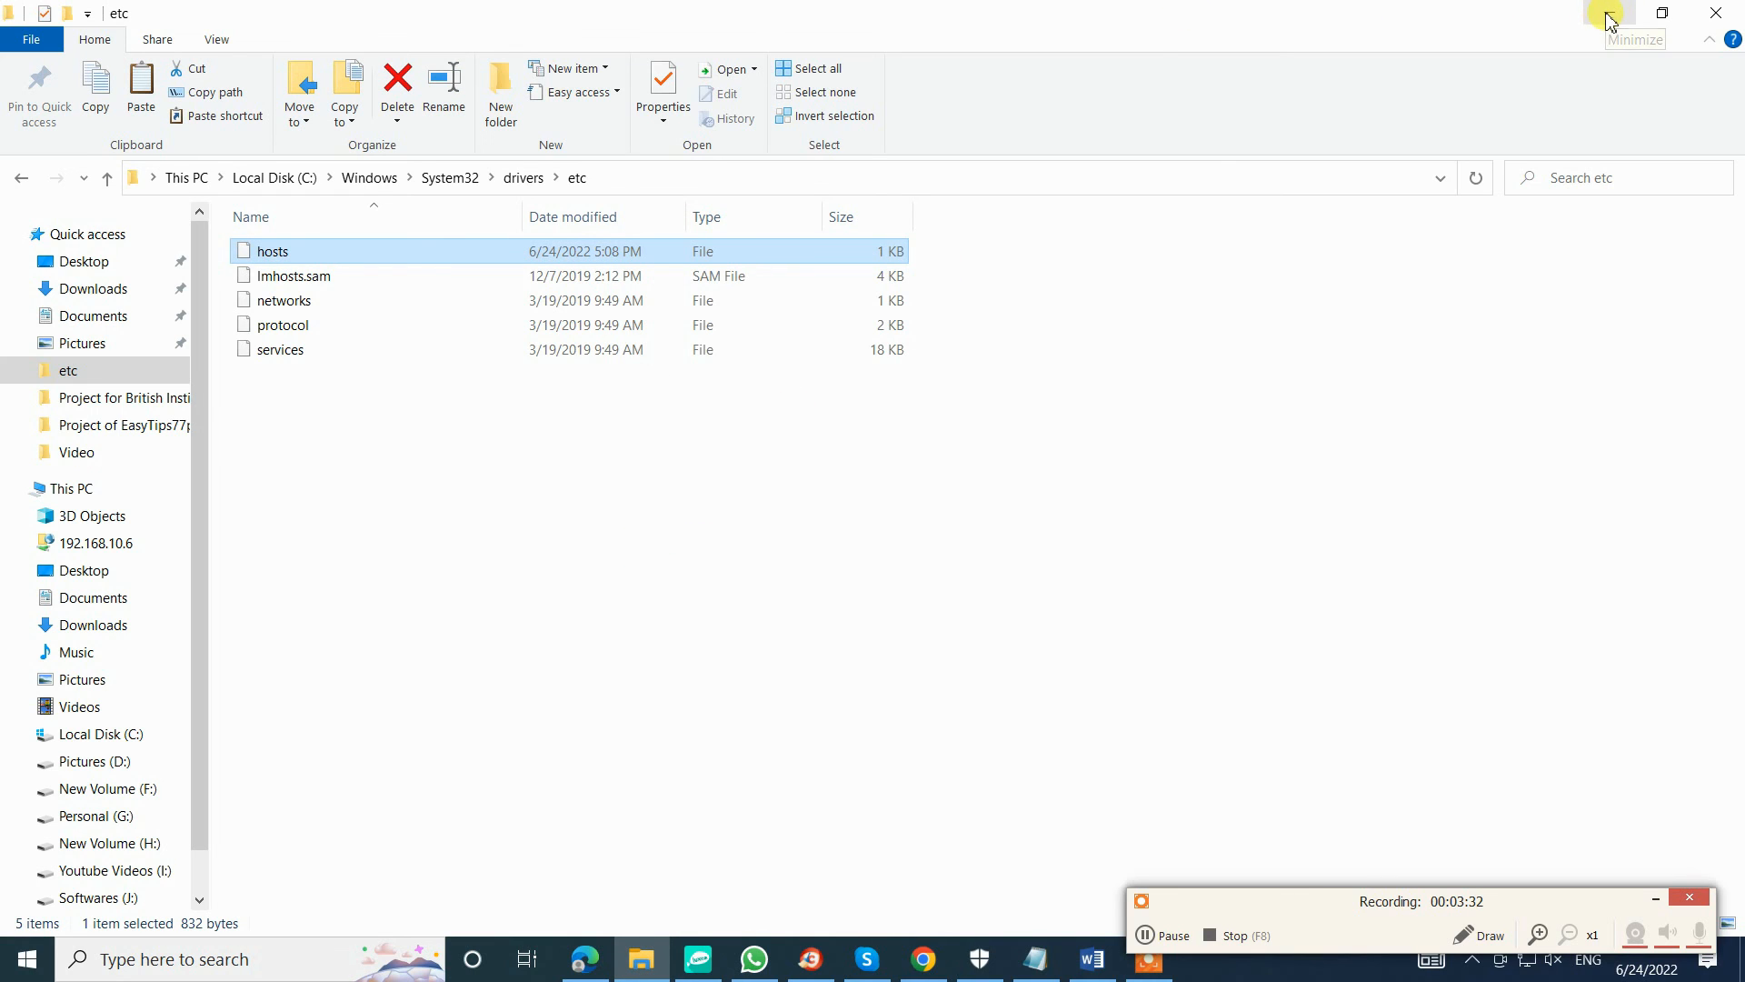
{"action": "left_click", "coordinate": [584, 962]}
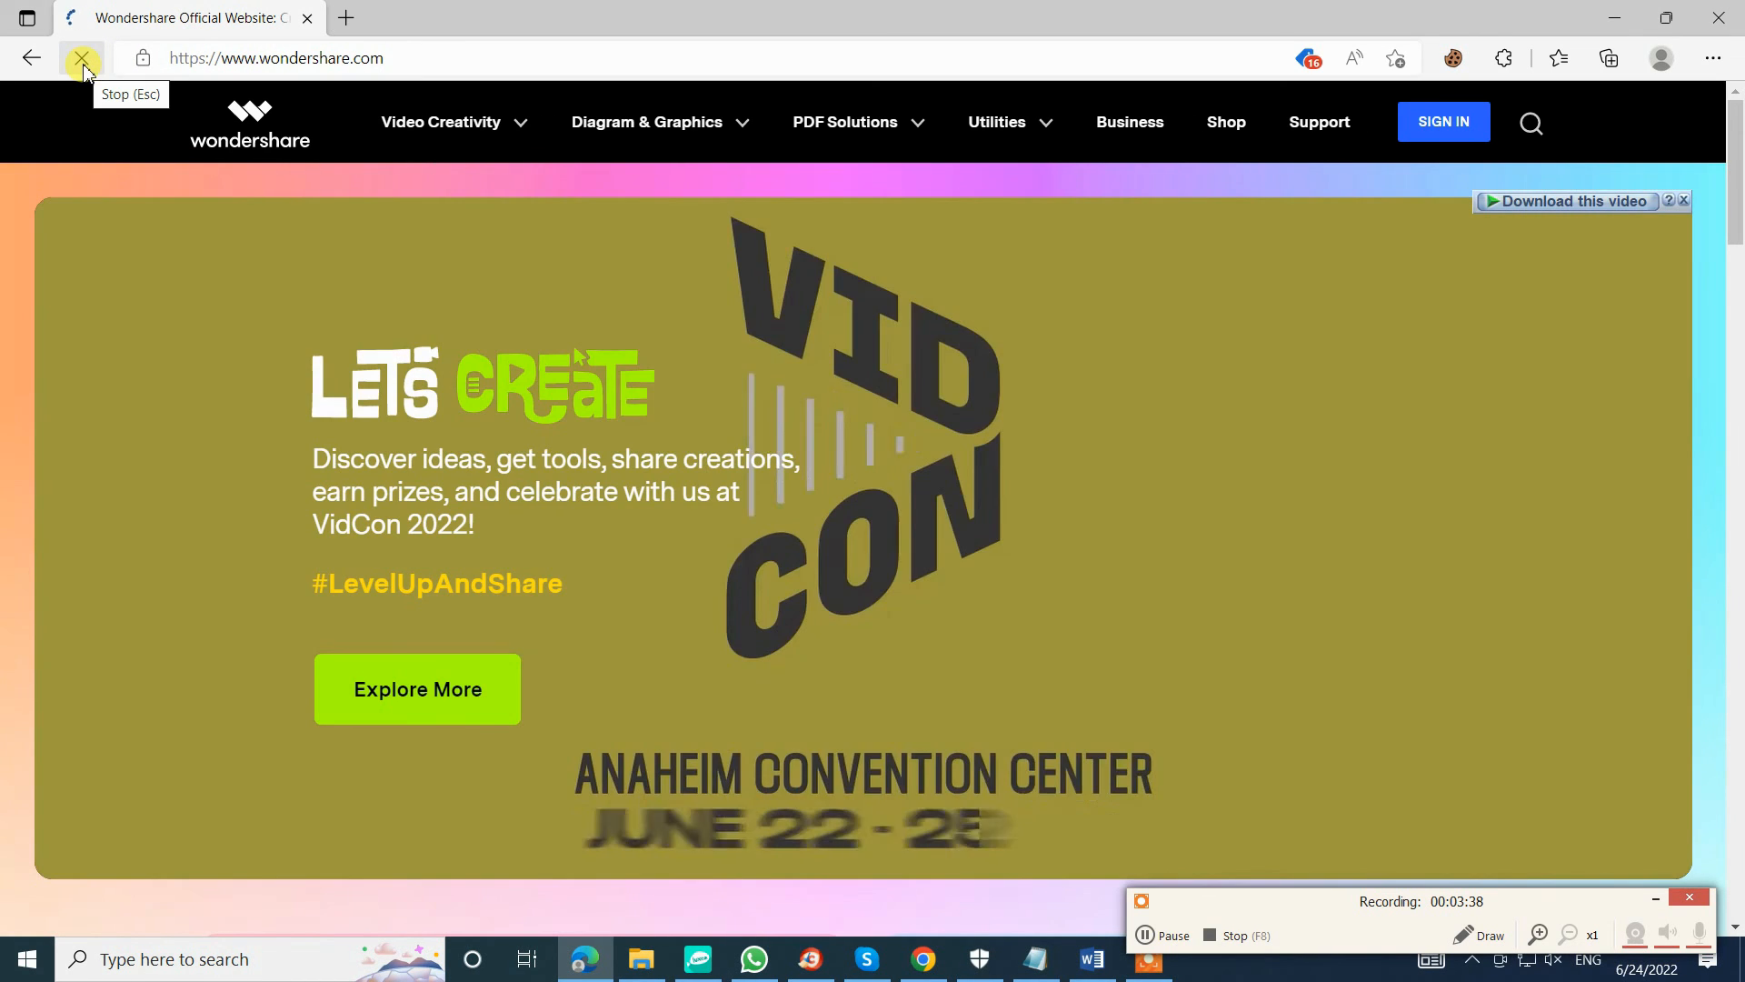
{"action": "scroll", "coordinate": [1467, 211], "scroll_direction": "down", "scroll_amount": 4}
{"action": "scroll", "coordinate": [1467, 211], "scroll_direction": "up", "scroll_amount": 5}
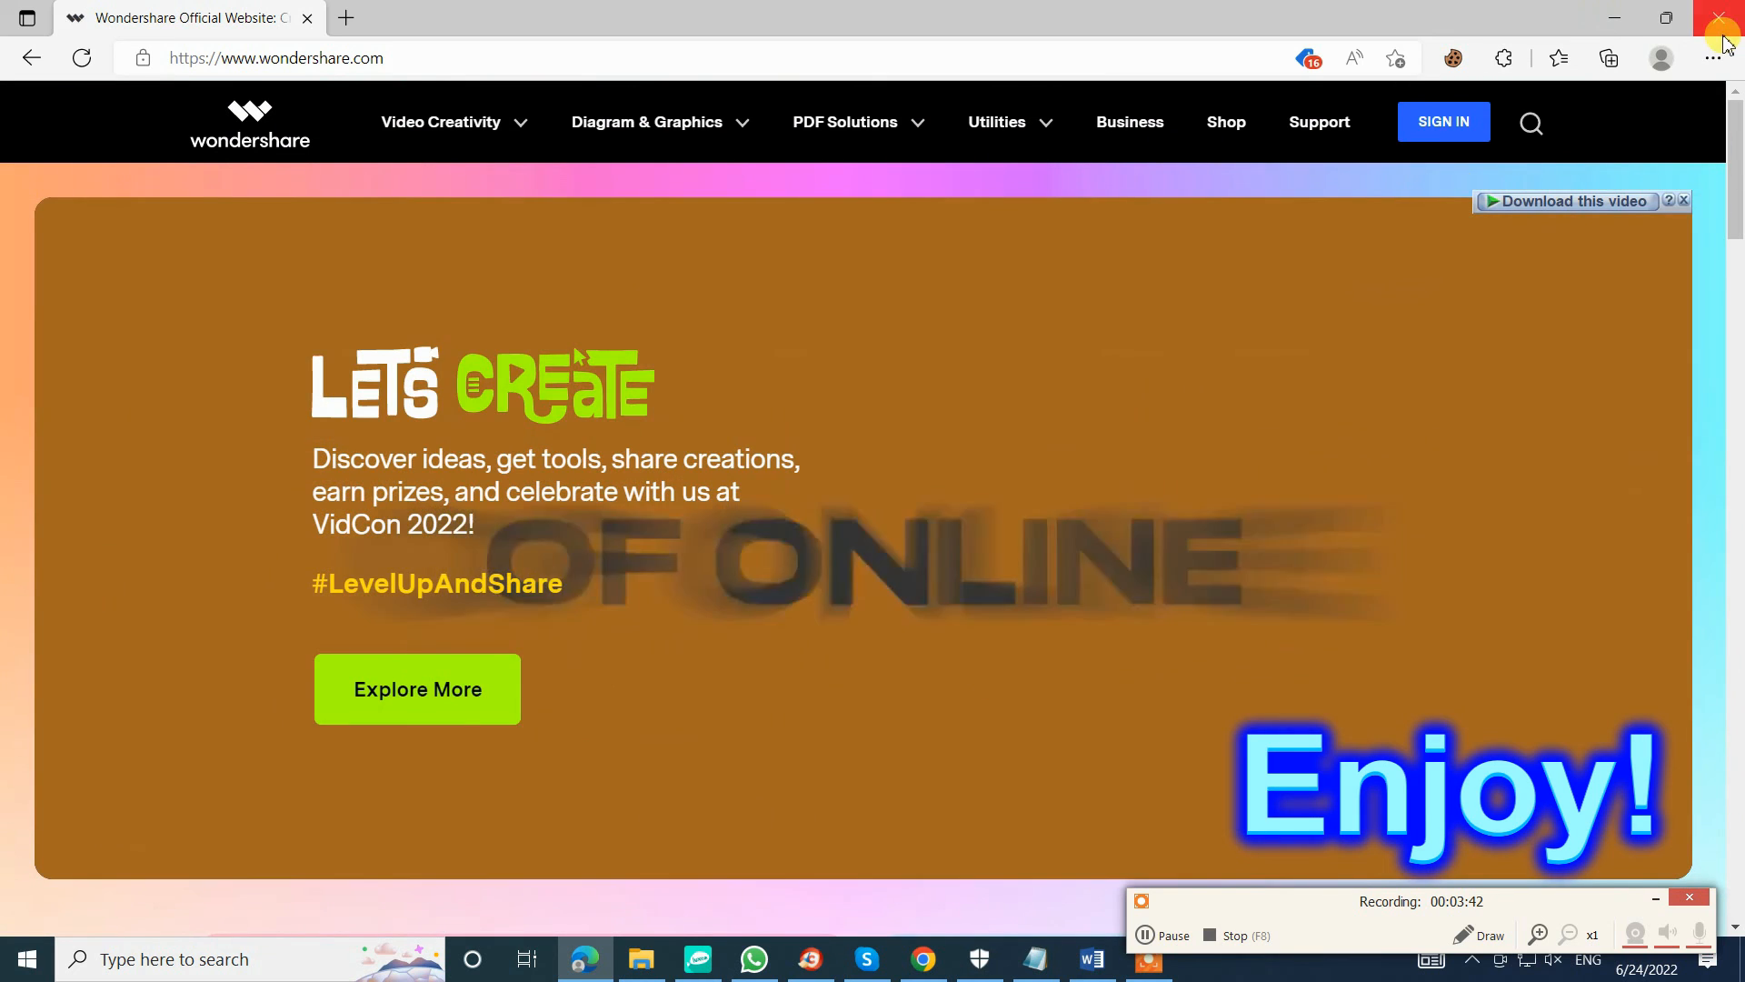
{"action": "left_click", "coordinate": [1721, 13]}
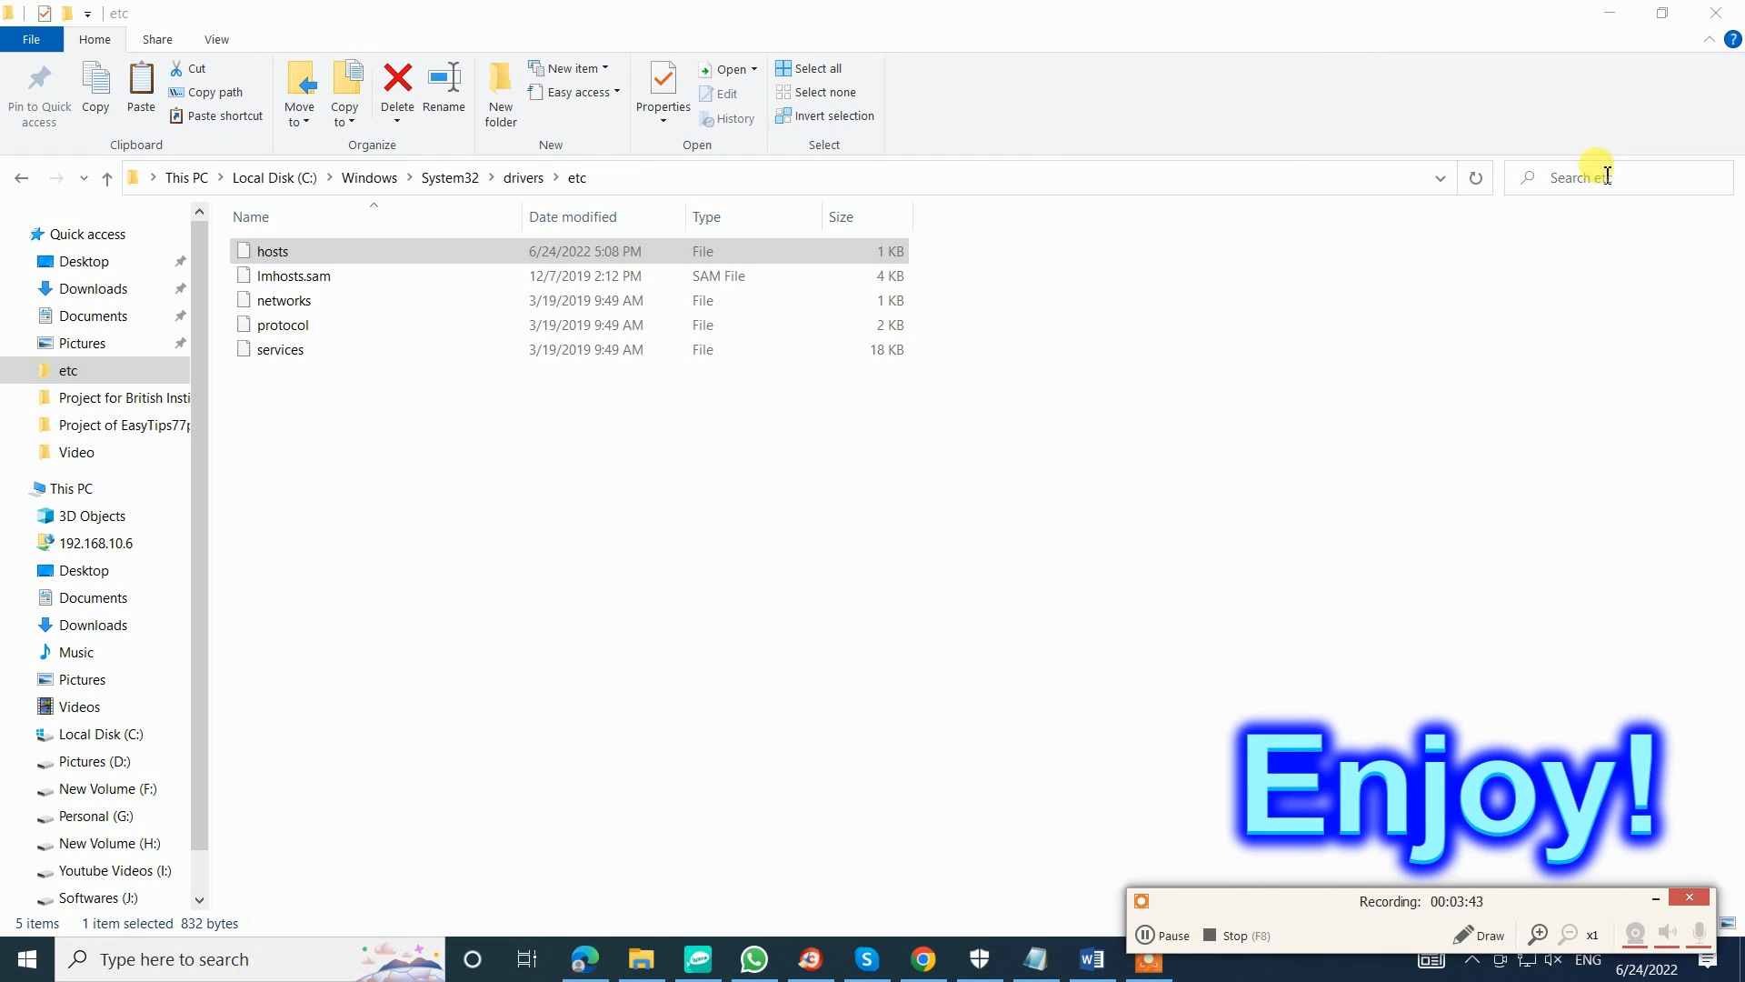